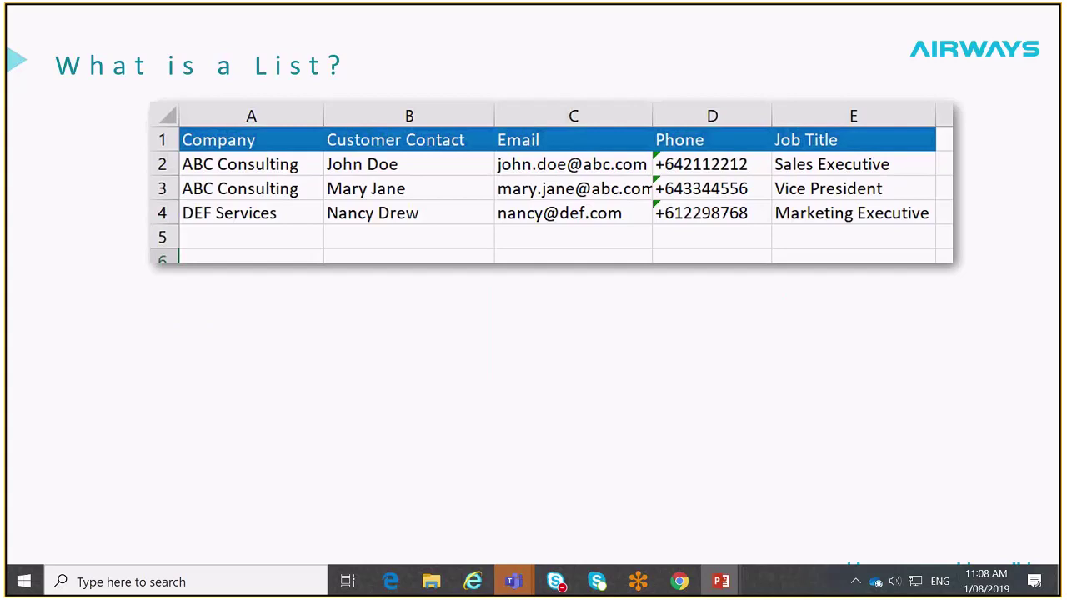
Reveal the SharePoint list example and the column-type menu on the "What is a List?" slide.
{"action": "key", "text": "Right"}
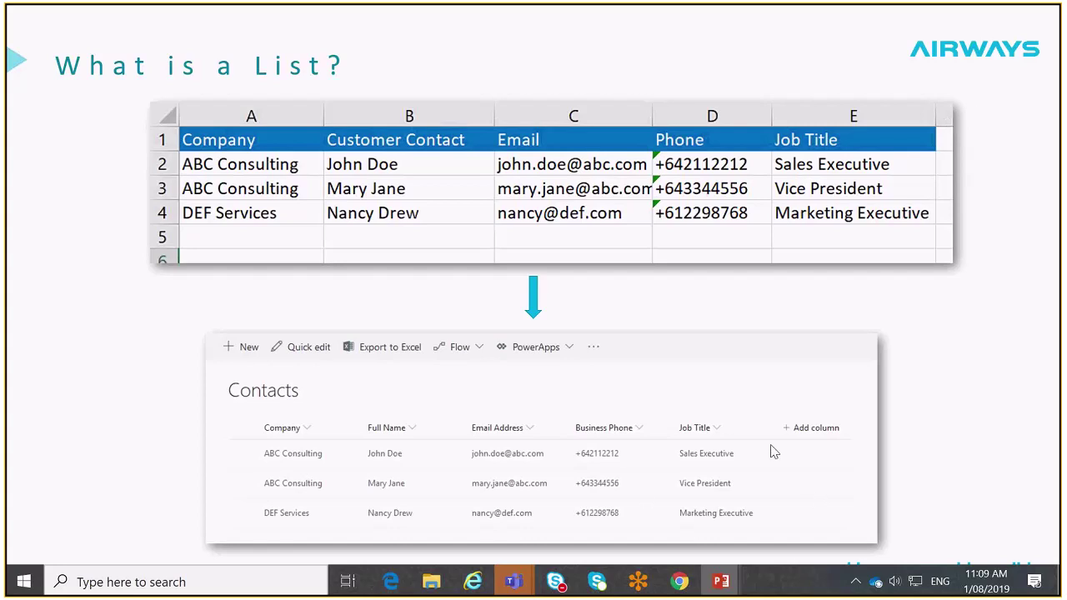
{"action": "left_click", "coordinate": [797, 443]}
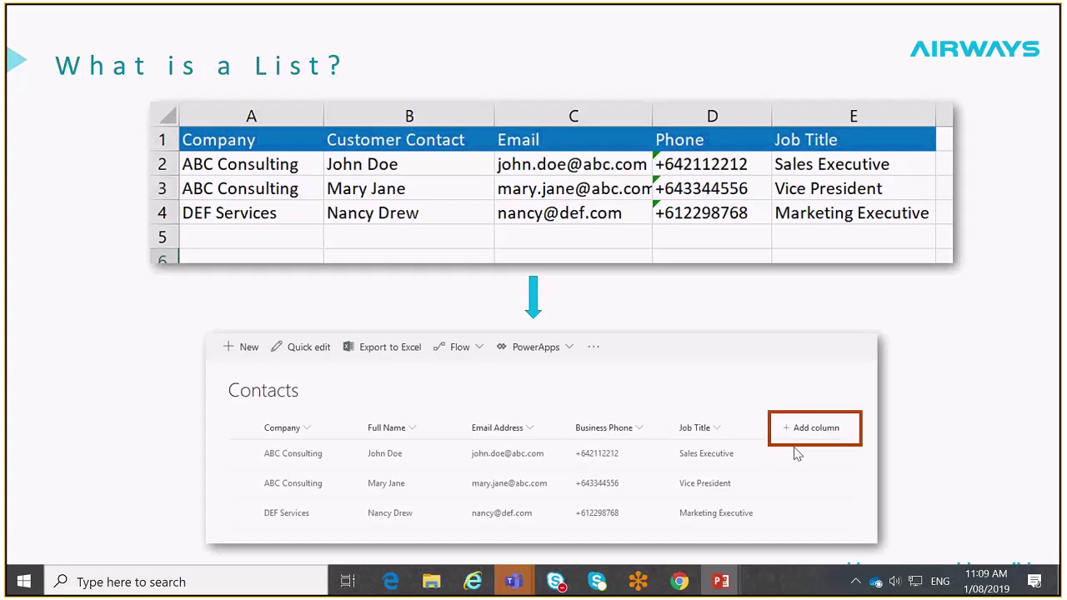
{"action": "left_click", "coordinate": [796, 455]}
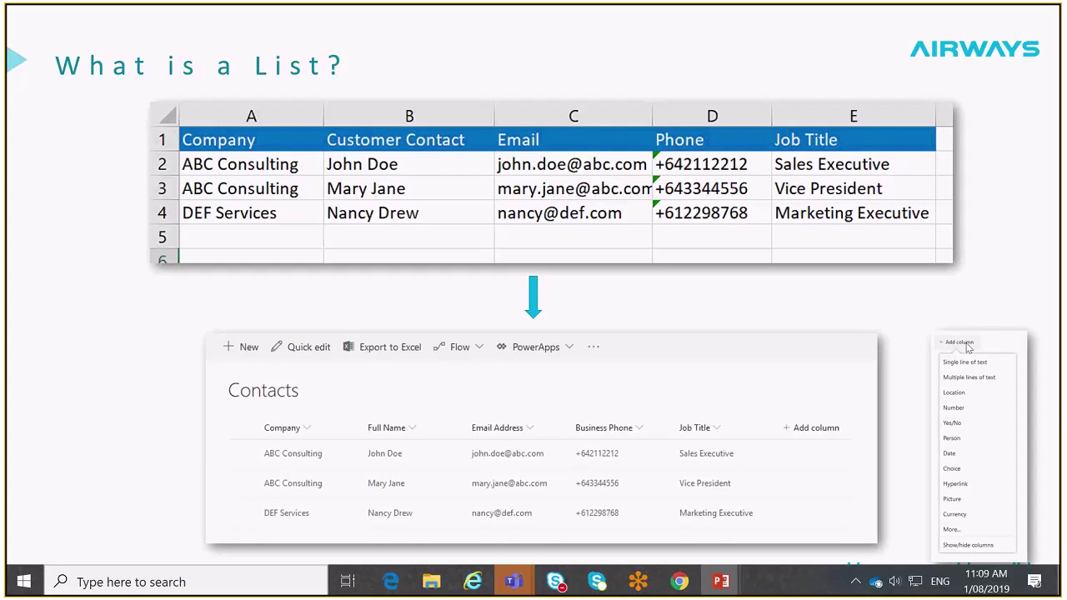
End the slide show and switch to the Super Unicorn Workspace home page in Chrome.
{"action": "key", "text": "Escape"}
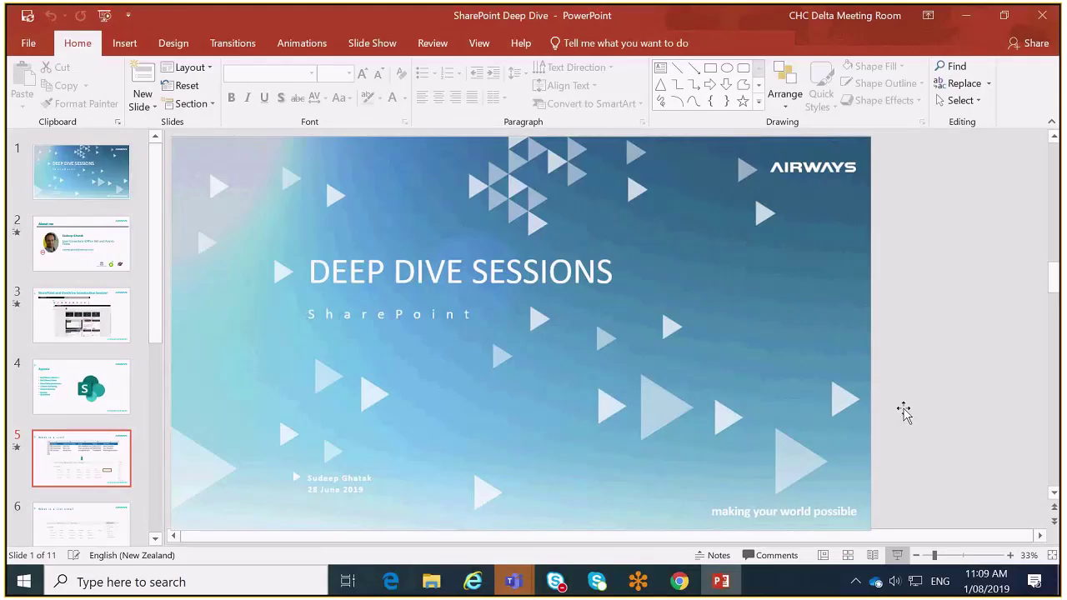
{"action": "key", "text": "alt+Tab"}
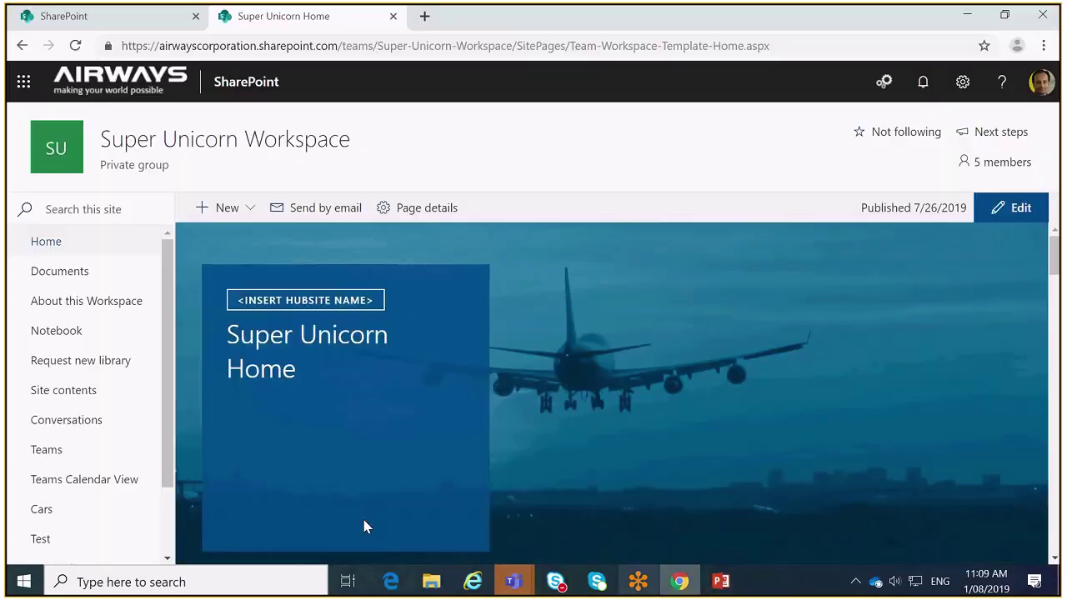
{"action": "left_click", "coordinate": [50, 243]}
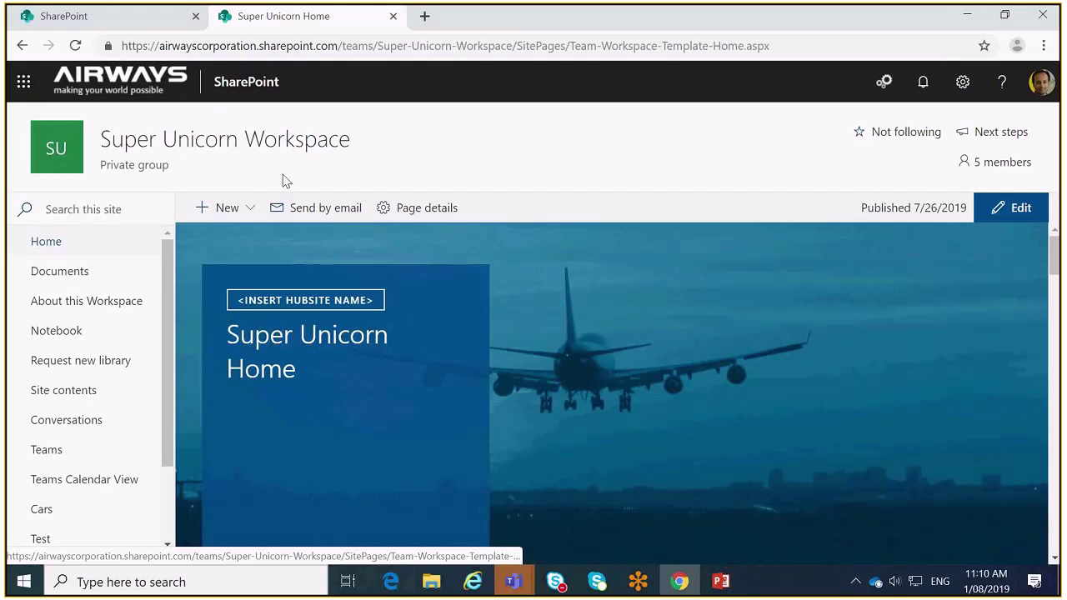
{"action": "left_click", "coordinate": [251, 211]}
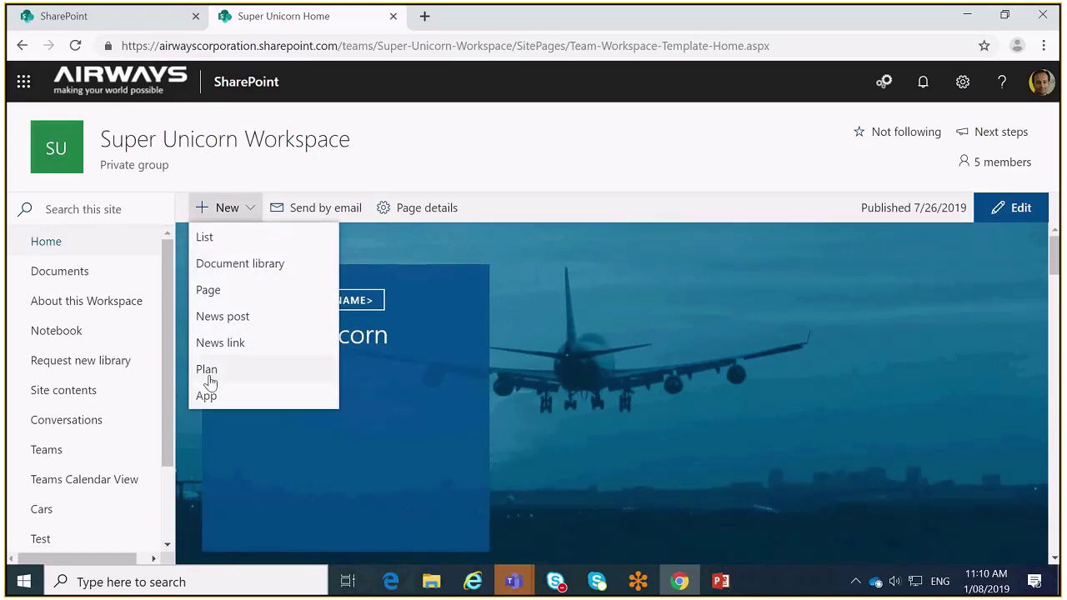
{"action": "left_click", "coordinate": [204, 238]}
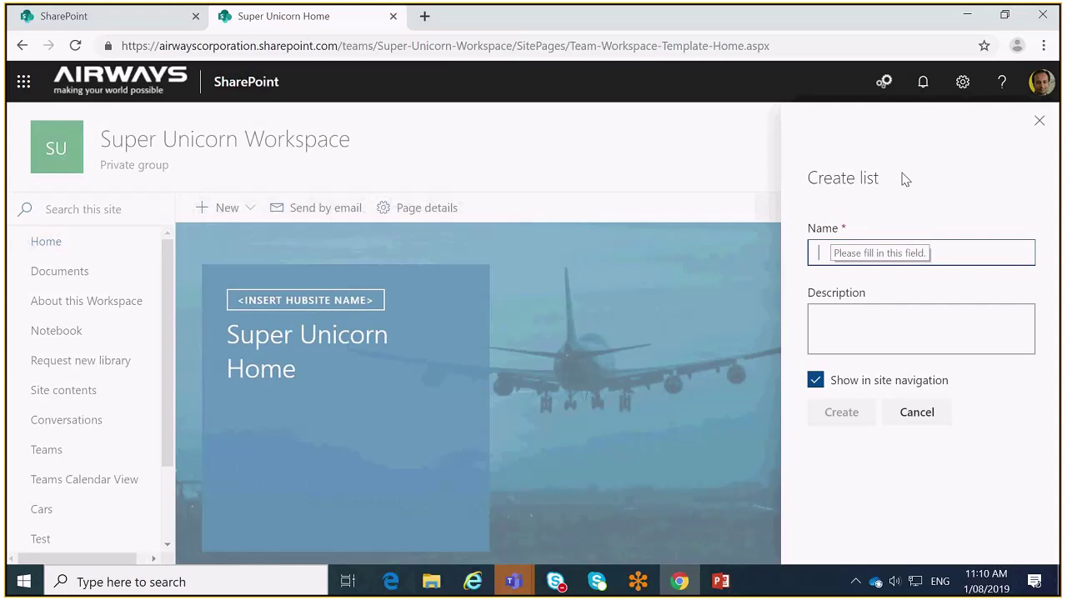
{"action": "left_click", "coordinate": [1041, 124]}
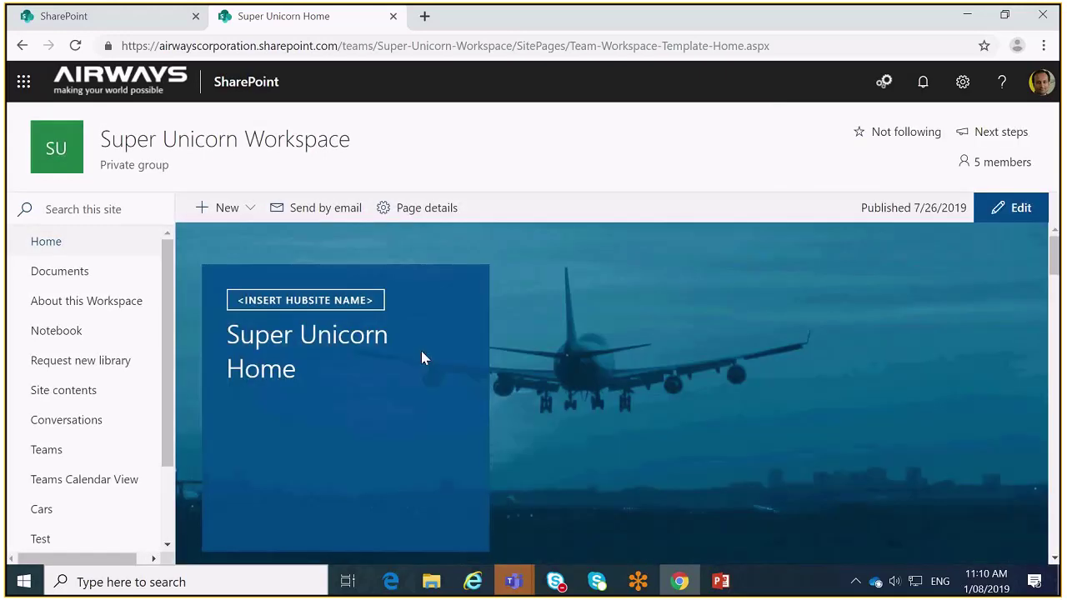
Open Demo List and bring up the full Create Column page offering all column types.
{"action": "scroll", "coordinate": [48, 467], "scroll_direction": "down", "scroll_amount": 2}
{"action": "left_click", "coordinate": [48, 469]}
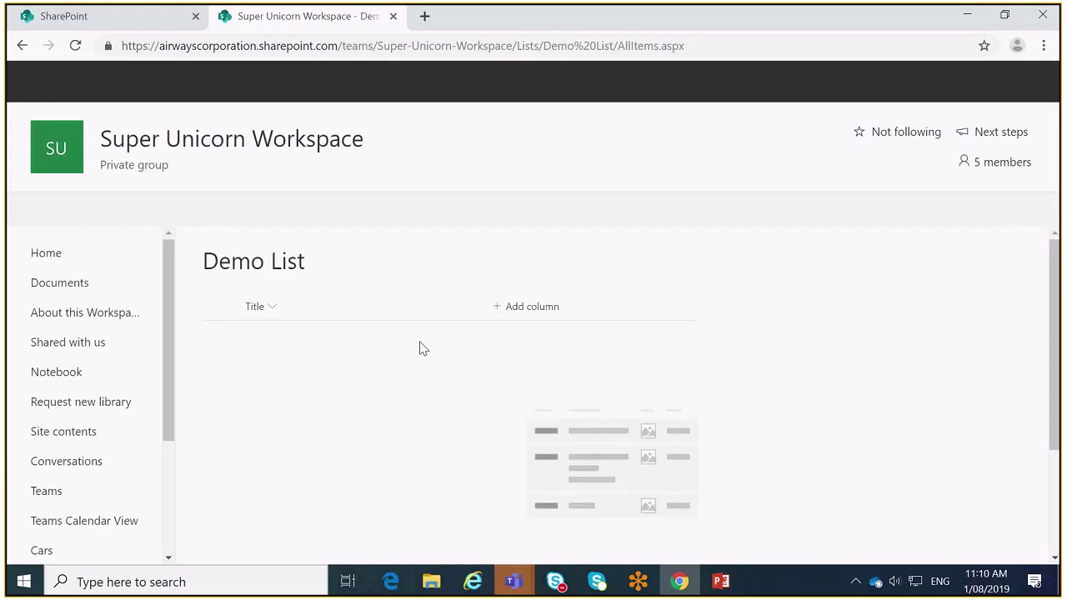
{"action": "left_click", "coordinate": [546, 309]}
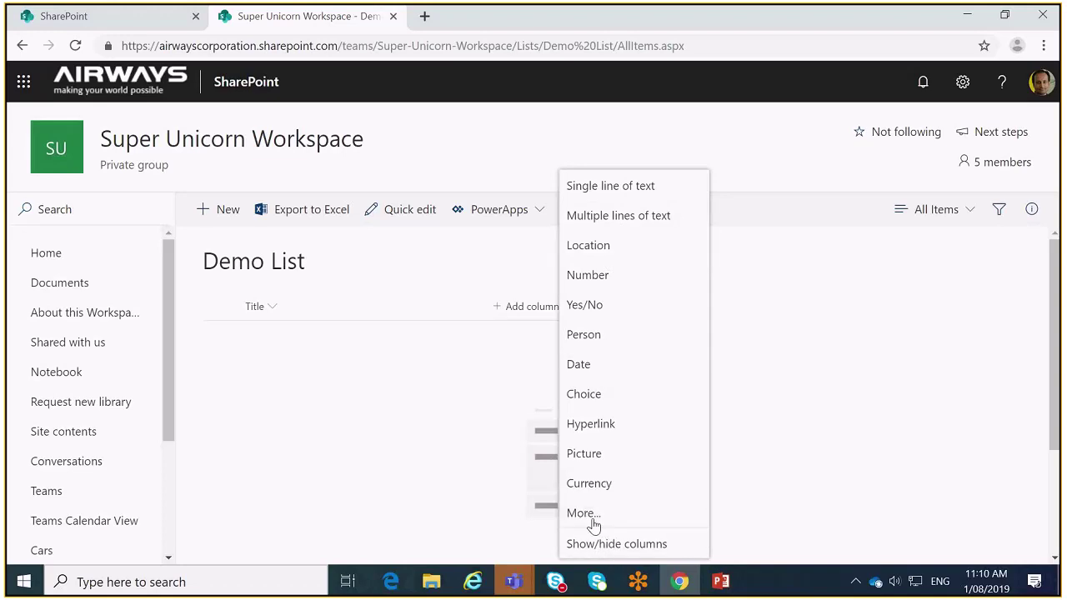
{"action": "left_click", "coordinate": [629, 194]}
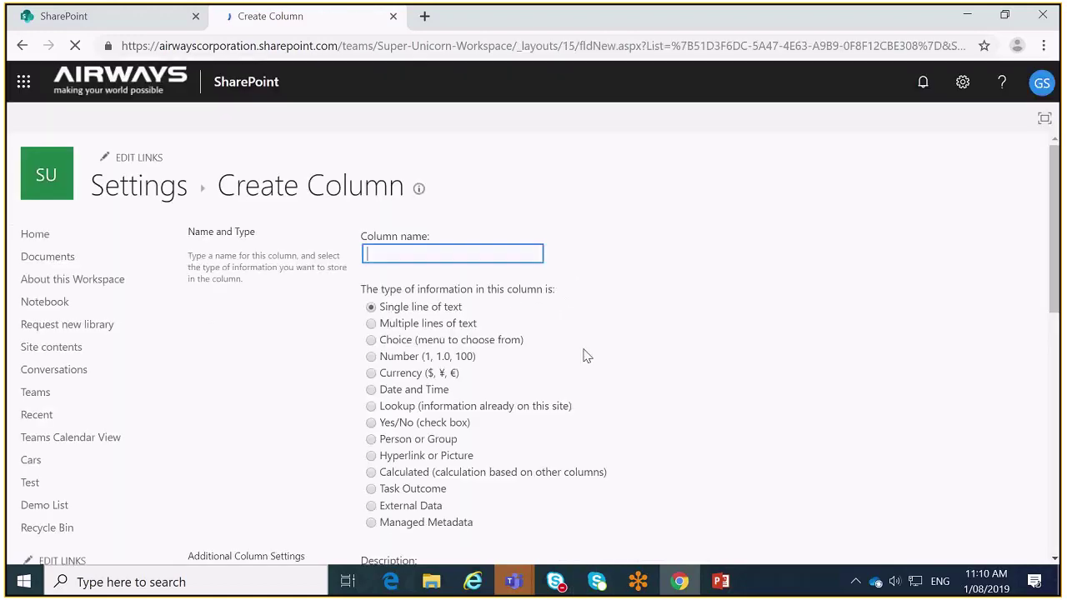
Require the single-line text column to contain information, and try enforcing unique values before setting that back to No.
{"action": "scroll", "coordinate": [796, 330], "scroll_direction": "down", "scroll_amount": 1}
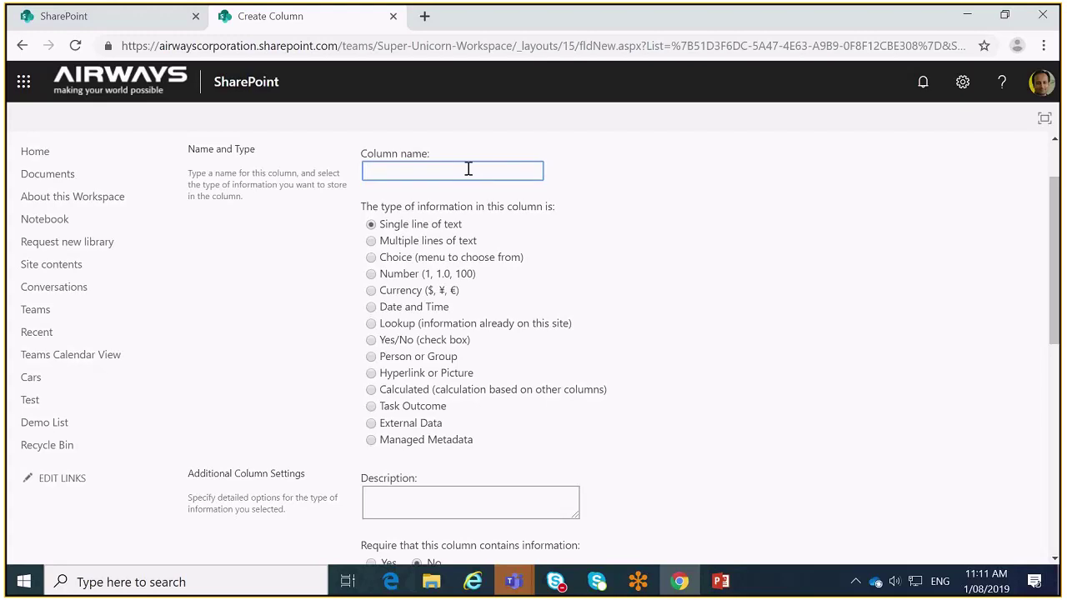
{"action": "scroll", "coordinate": [439, 433], "scroll_direction": "down", "scroll_amount": 2}
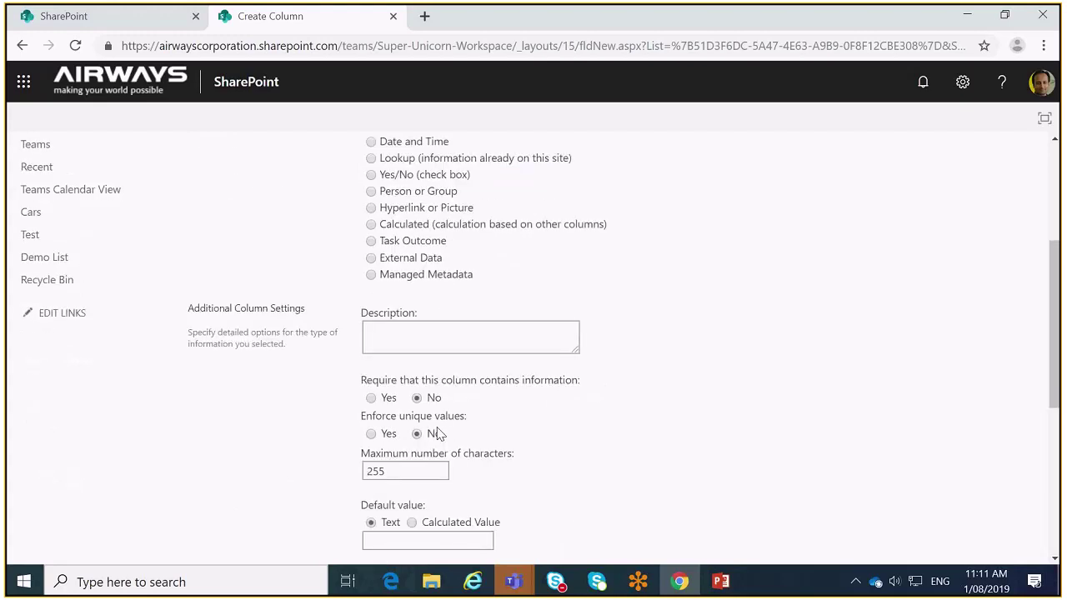
{"action": "scroll", "coordinate": [440, 433], "scroll_direction": "down", "scroll_amount": 1}
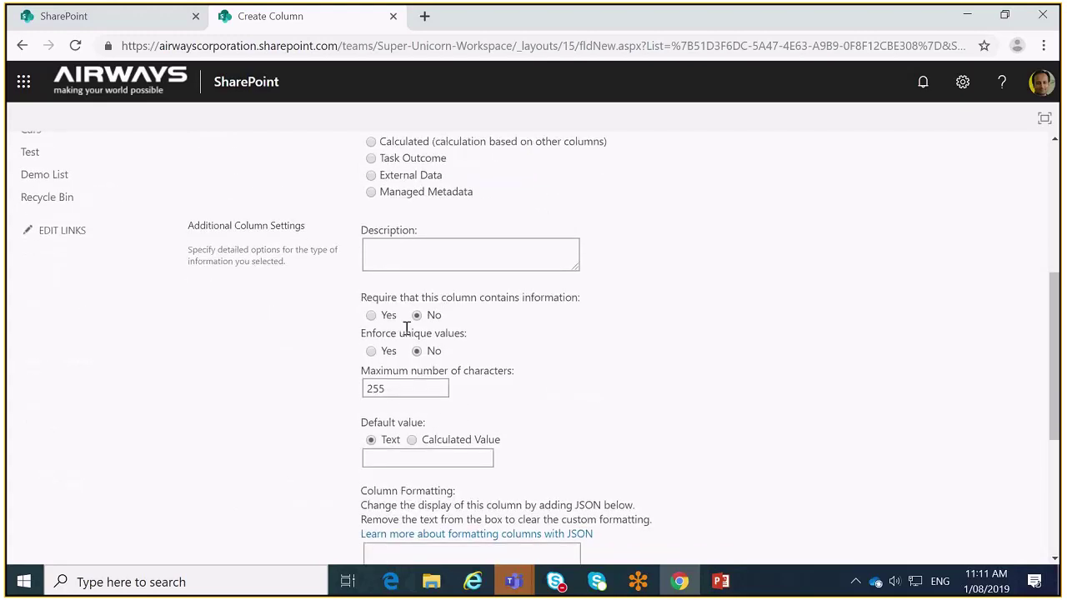
{"action": "left_click", "coordinate": [372, 317]}
{"action": "left_click", "coordinate": [371, 351]}
{"action": "left_click", "coordinate": [418, 351]}
Expand Column Validation and examine its formula and user message fields.
{"action": "scroll", "coordinate": [442, 430], "scroll_direction": "down", "scroll_amount": 3}
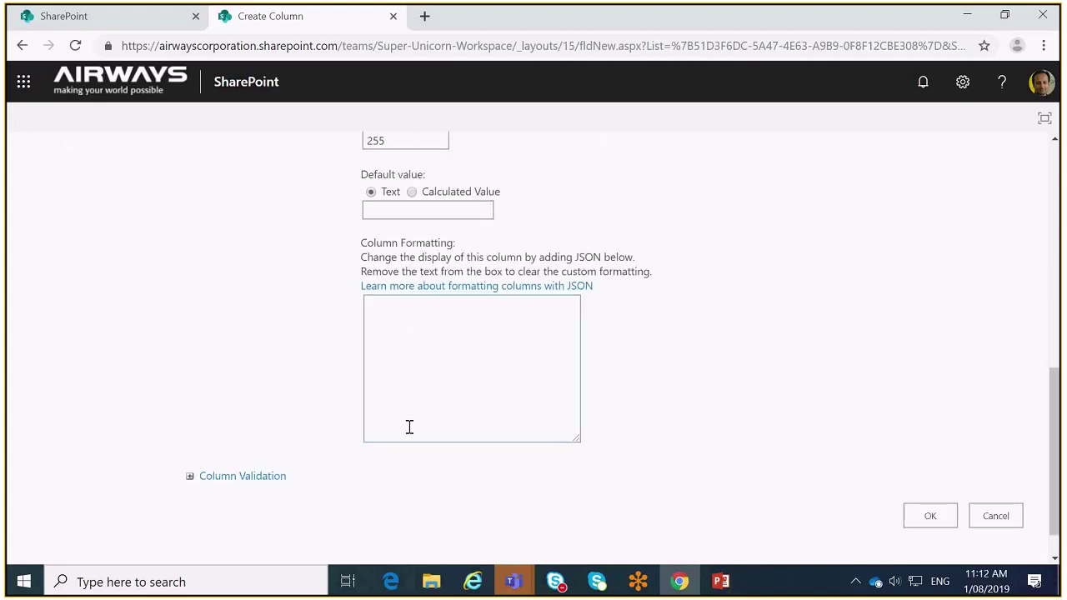
{"action": "left_click", "coordinate": [189, 477]}
{"action": "scroll", "coordinate": [381, 446], "scroll_direction": "down", "scroll_amount": 1}
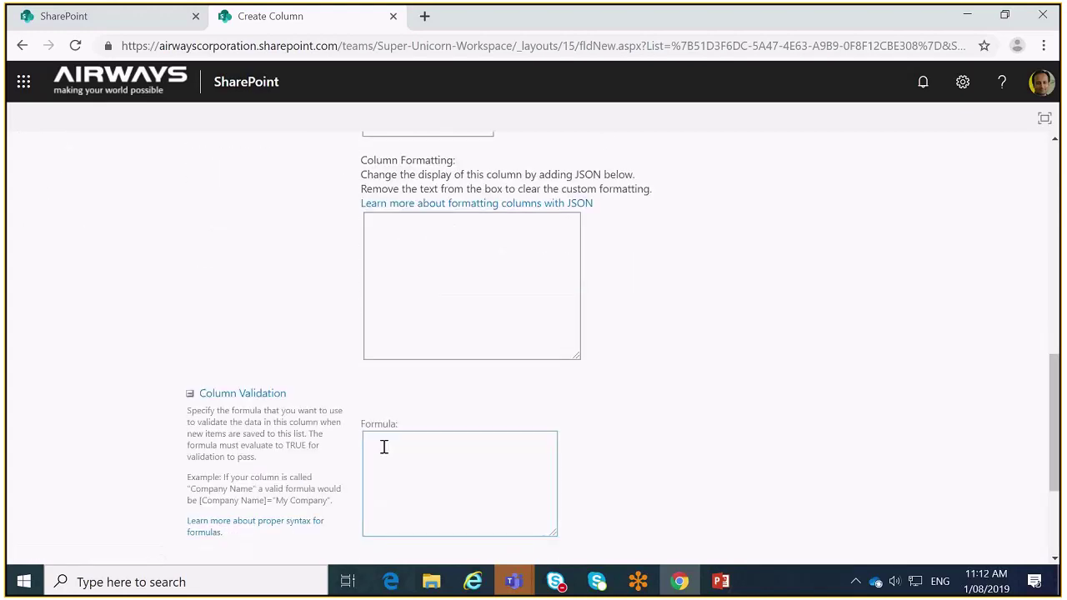
{"action": "left_click", "coordinate": [401, 449]}
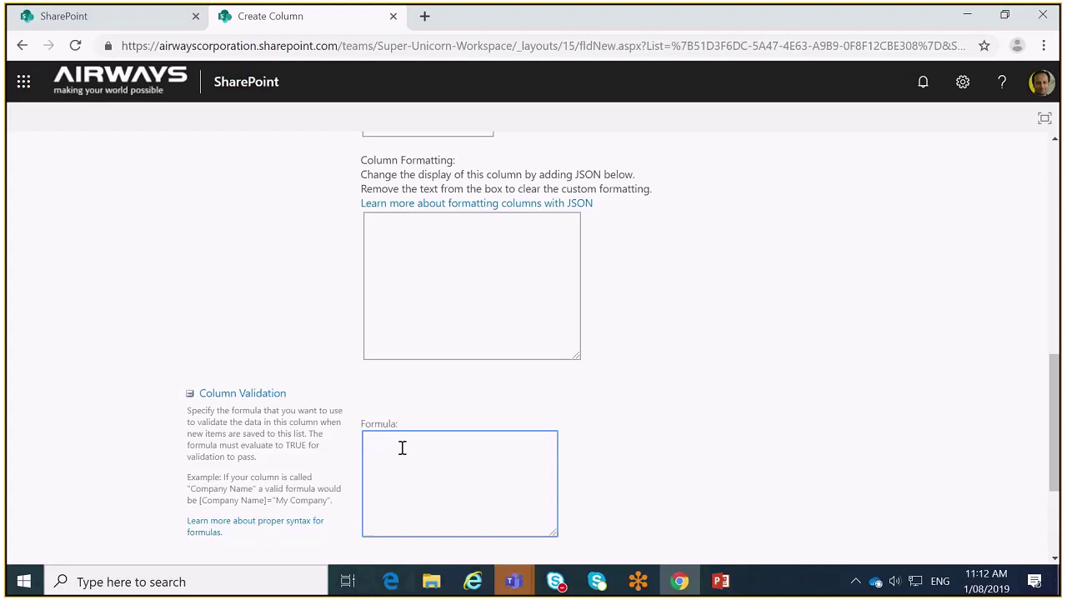
{"action": "scroll", "coordinate": [402, 448], "scroll_direction": "down", "scroll_amount": 1}
{"action": "left_click", "coordinate": [401, 519]}
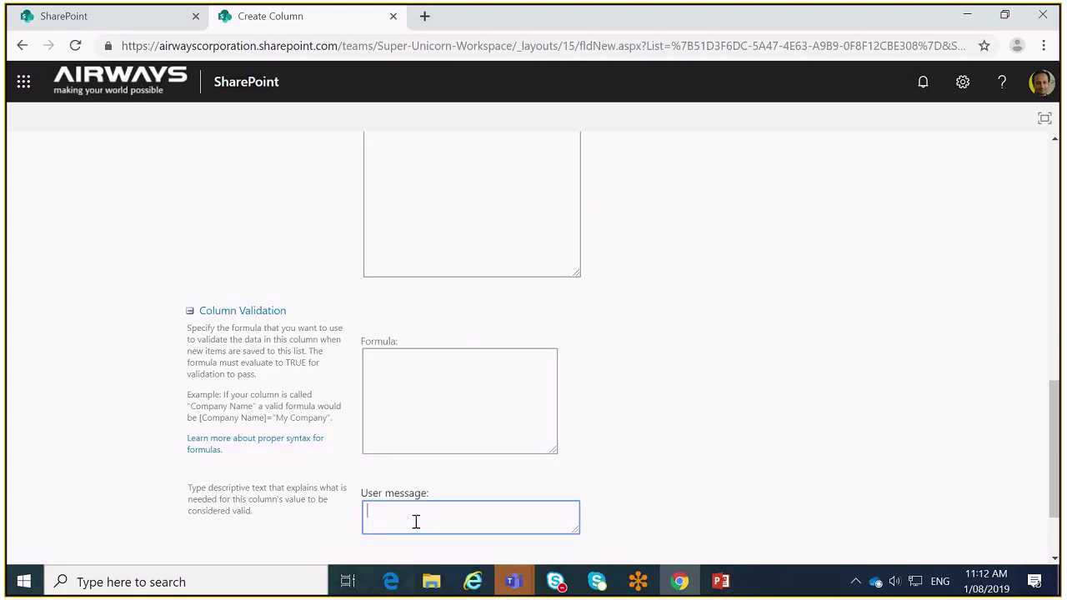
Check the single-line text column's maximum number of characters setting.
{"action": "scroll", "coordinate": [437, 479], "scroll_direction": "up", "scroll_amount": 10}
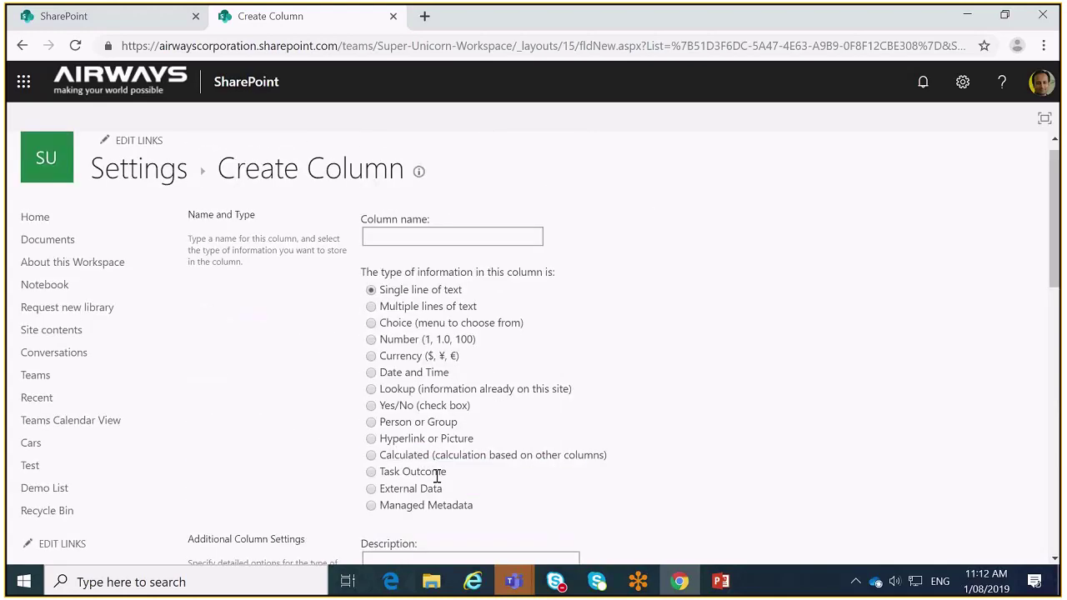
{"action": "scroll", "coordinate": [437, 476], "scroll_direction": "up", "scroll_amount": 1}
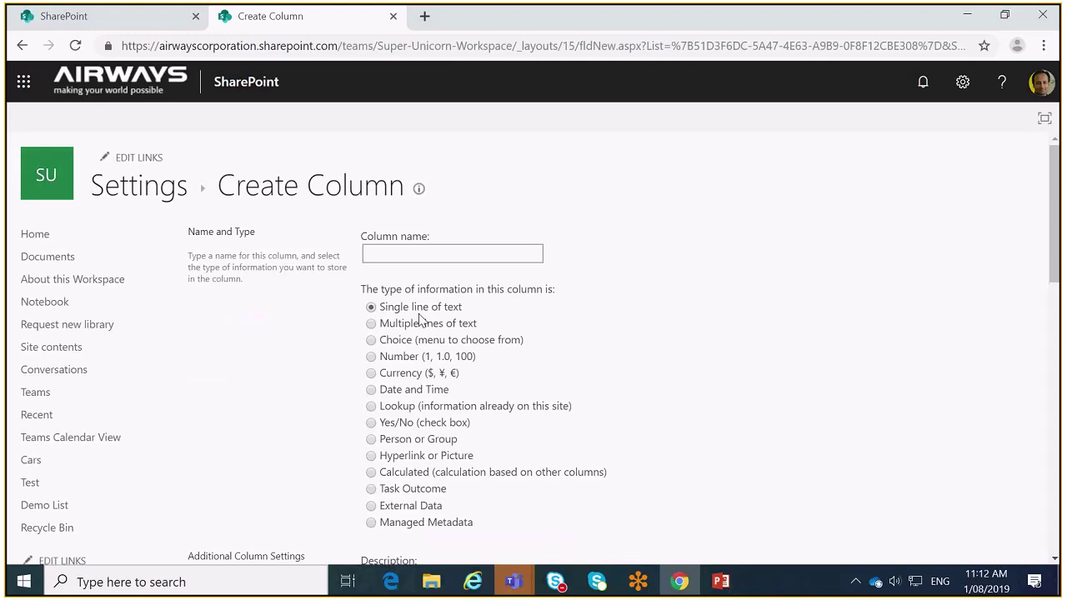
{"action": "scroll", "coordinate": [419, 319], "scroll_direction": "down", "scroll_amount": 4}
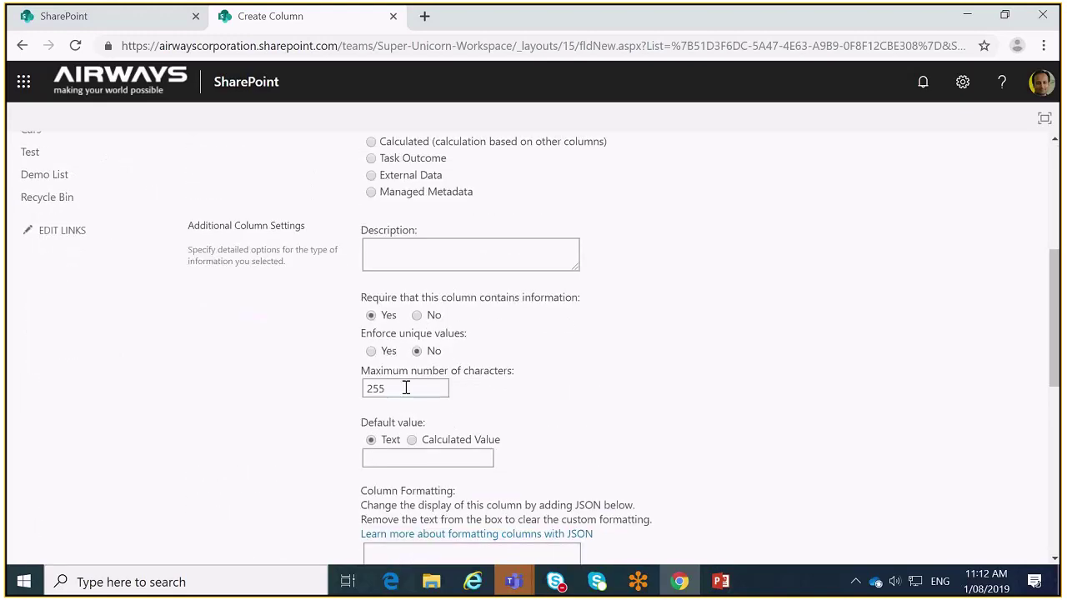
{"action": "double_click", "coordinate": [405, 392]}
Switch the column type to Multiple lines of text and examine its line count, text type, append and formatting settings.
{"action": "scroll", "coordinate": [503, 367], "scroll_direction": "up", "scroll_amount": 4}
{"action": "left_click", "coordinate": [371, 324]}
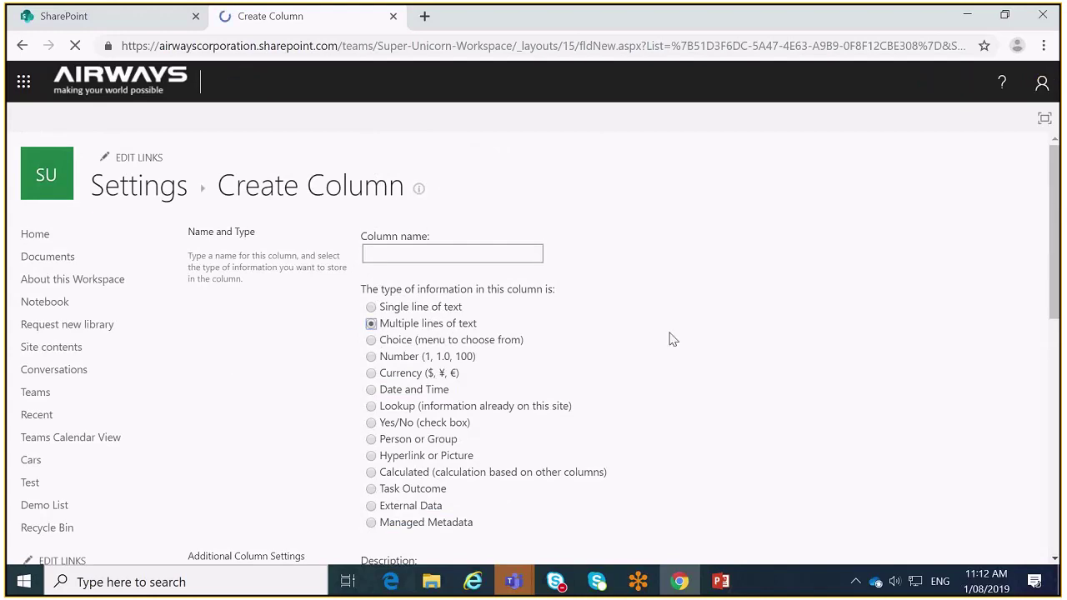
{"action": "scroll", "coordinate": [674, 339], "scroll_direction": "down", "scroll_amount": 4}
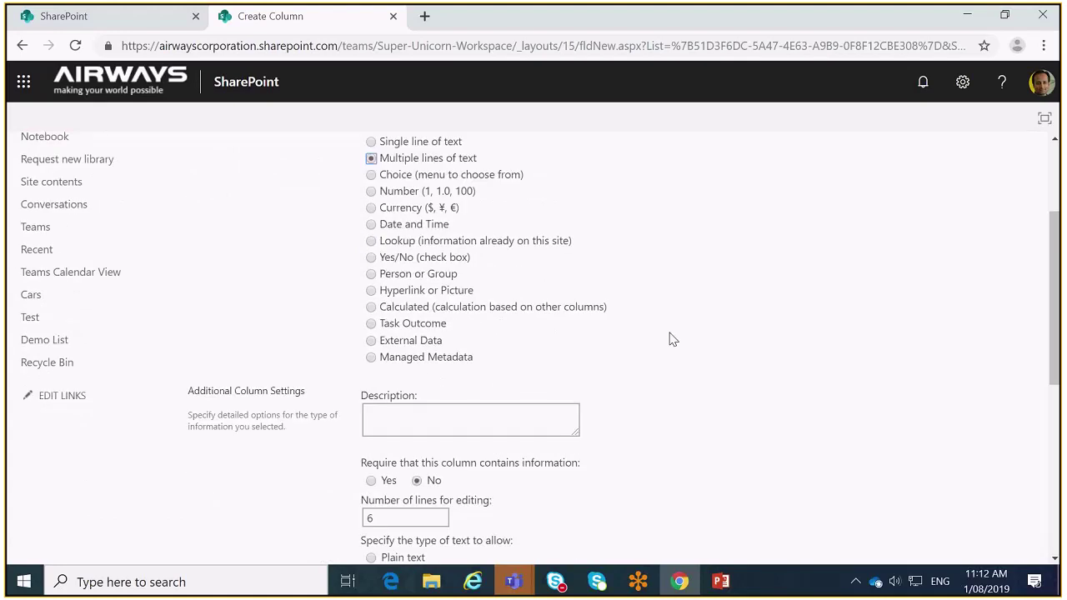
{"action": "scroll", "coordinate": [673, 340], "scroll_direction": "down", "scroll_amount": 2}
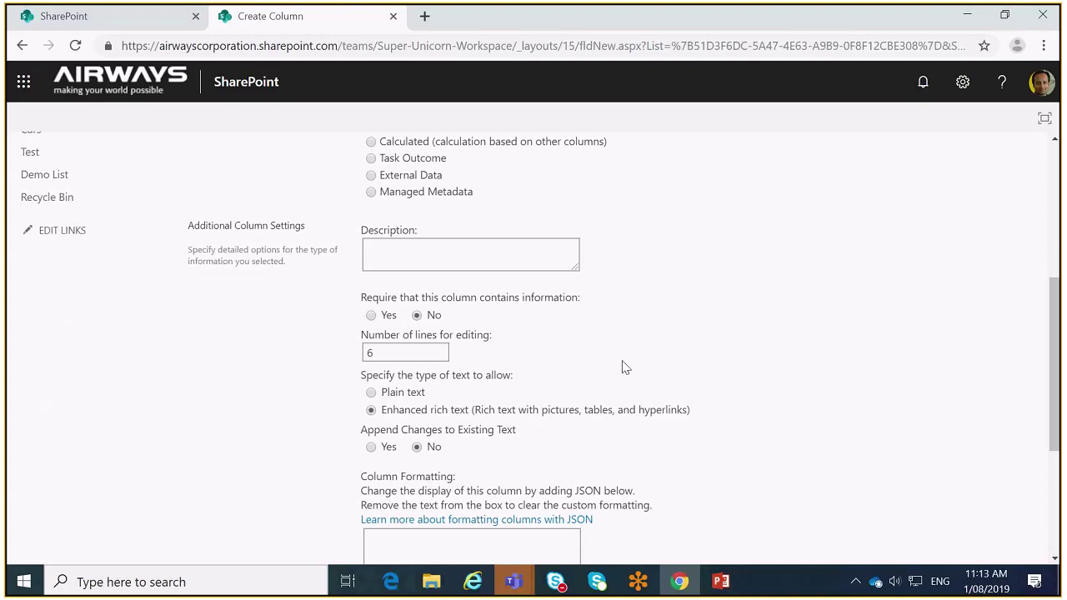
{"action": "scroll", "coordinate": [587, 394], "scroll_direction": "down", "scroll_amount": 2}
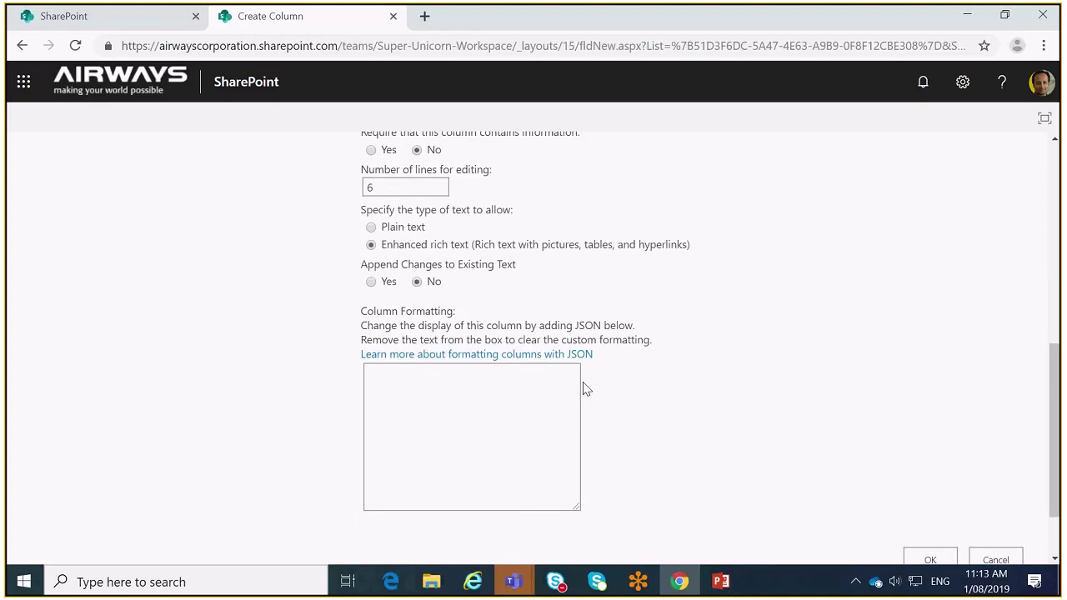
{"action": "scroll", "coordinate": [587, 390], "scroll_direction": "up", "scroll_amount": 2}
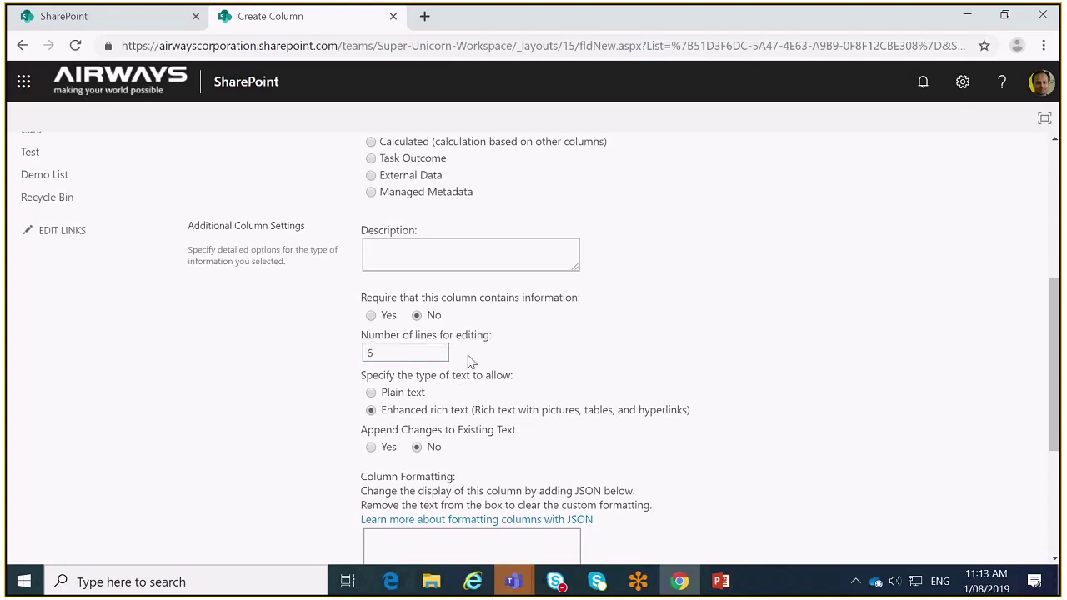
{"action": "scroll", "coordinate": [469, 361], "scroll_direction": "down", "scroll_amount": 1}
{"action": "scroll", "coordinate": [467, 357], "scroll_direction": "down", "scroll_amount": 2}
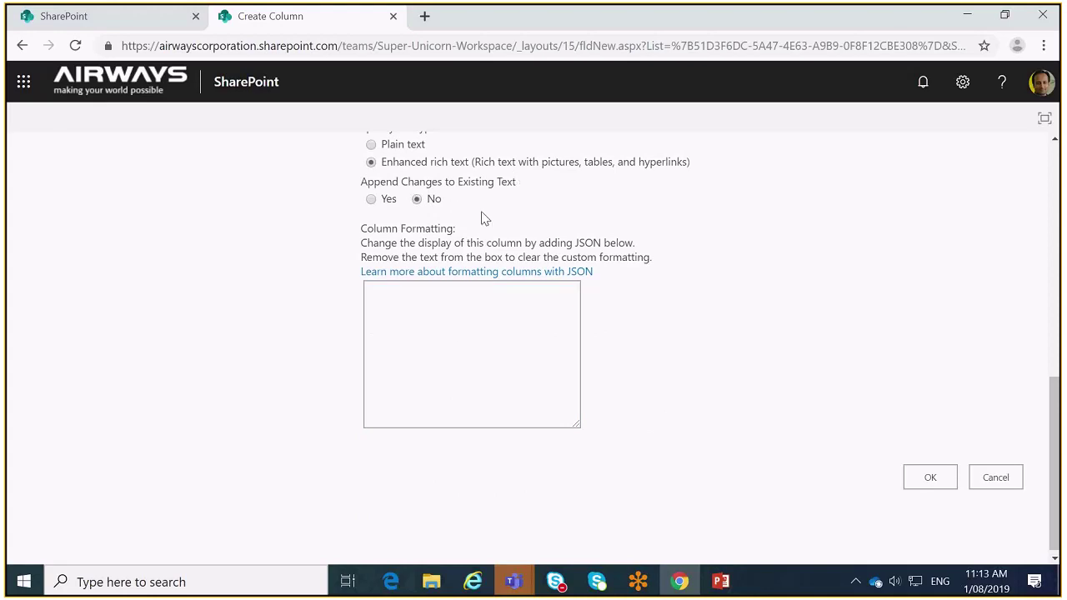
{"action": "scroll", "coordinate": [481, 218], "scroll_direction": "up", "scroll_amount": 2}
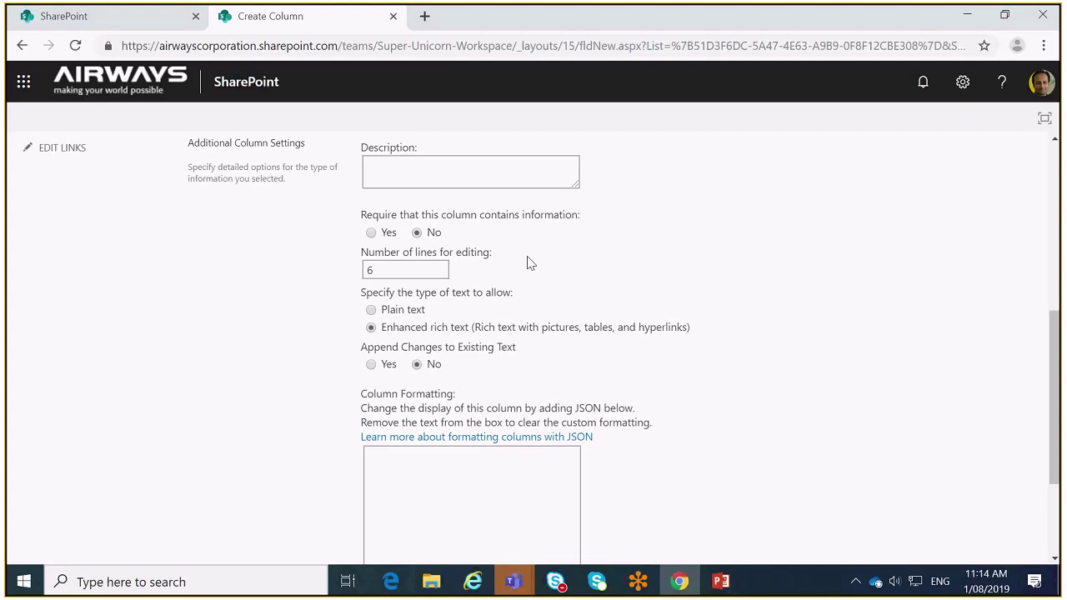
{"action": "left_click", "coordinate": [520, 297]}
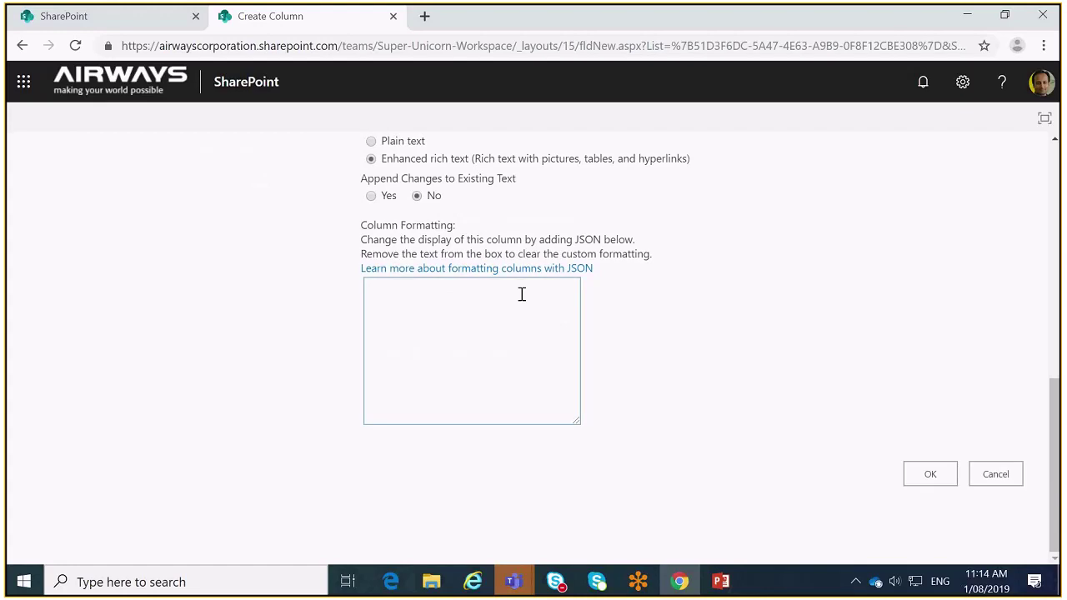
Switch the column type to Choice and select the three placeholder entries in its list of choices.
{"action": "scroll", "coordinate": [896, 312], "scroll_direction": "up", "scroll_amount": 10}
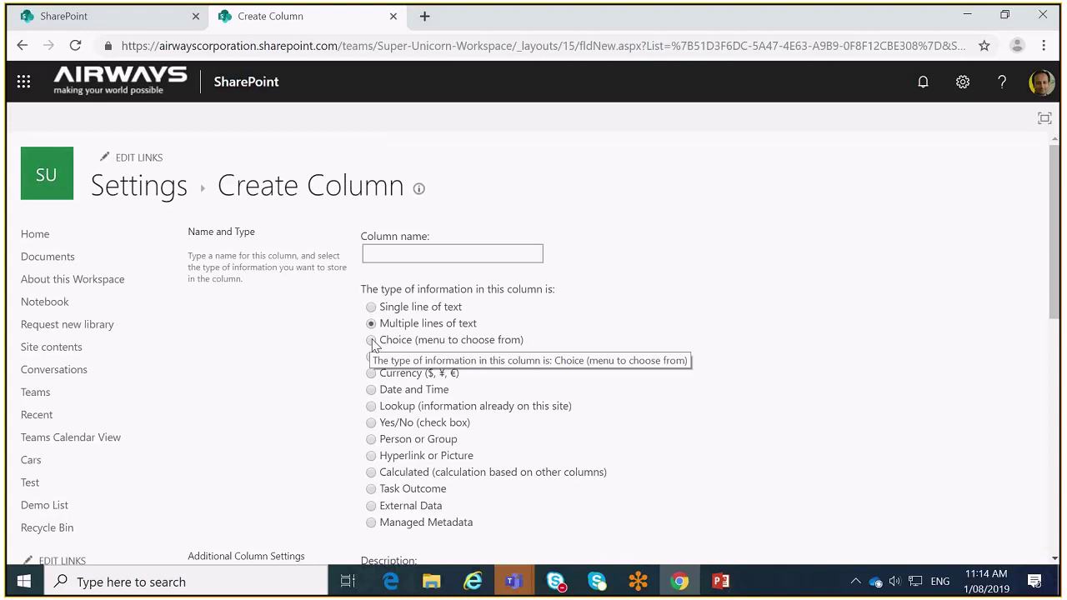
{"action": "left_click", "coordinate": [372, 342]}
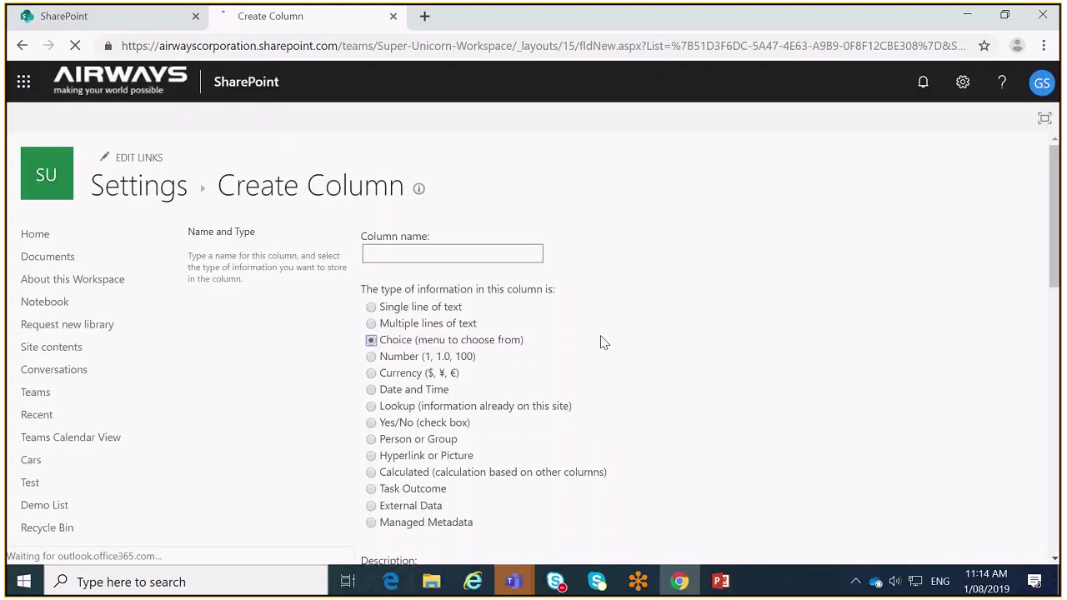
{"action": "scroll", "coordinate": [621, 344], "scroll_direction": "down", "scroll_amount": 1}
{"action": "scroll", "coordinate": [621, 344], "scroll_direction": "down", "scroll_amount": 1}
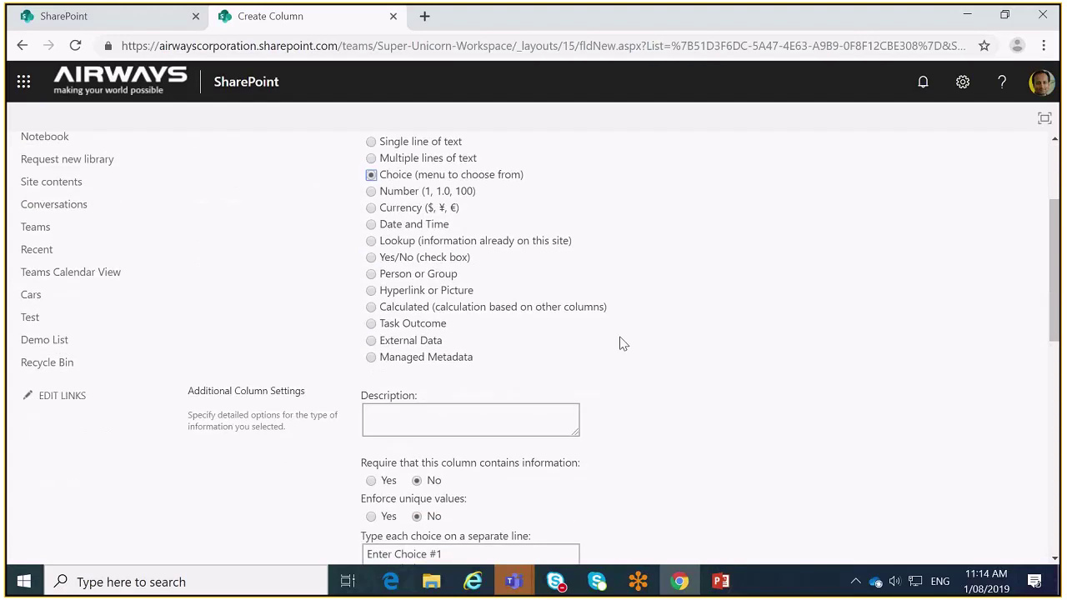
{"action": "scroll", "coordinate": [621, 344], "scroll_direction": "down", "scroll_amount": 1}
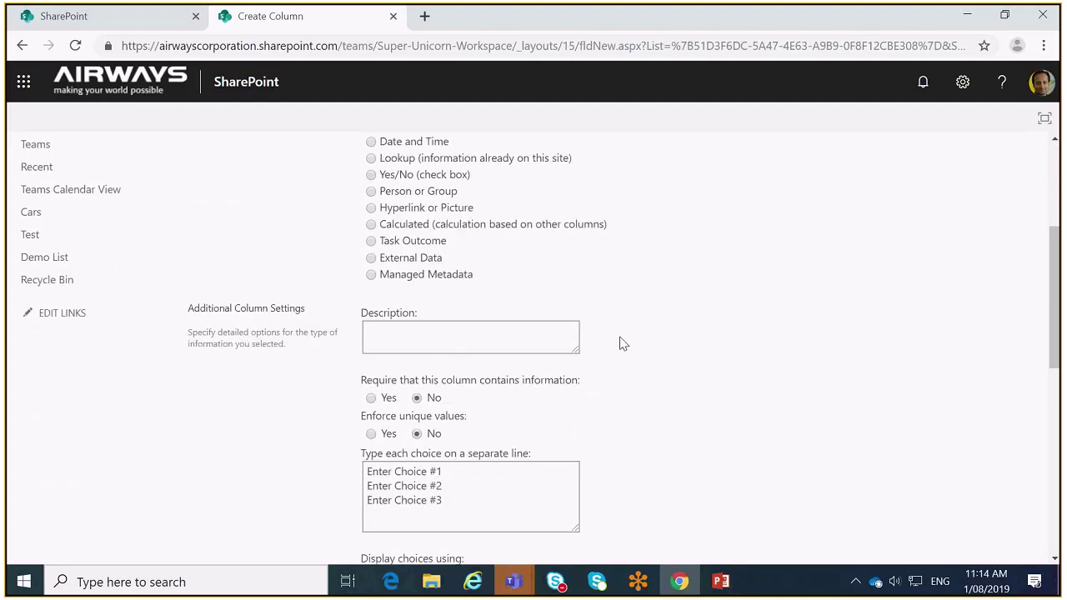
{"action": "scroll", "coordinate": [622, 344], "scroll_direction": "down", "scroll_amount": 1}
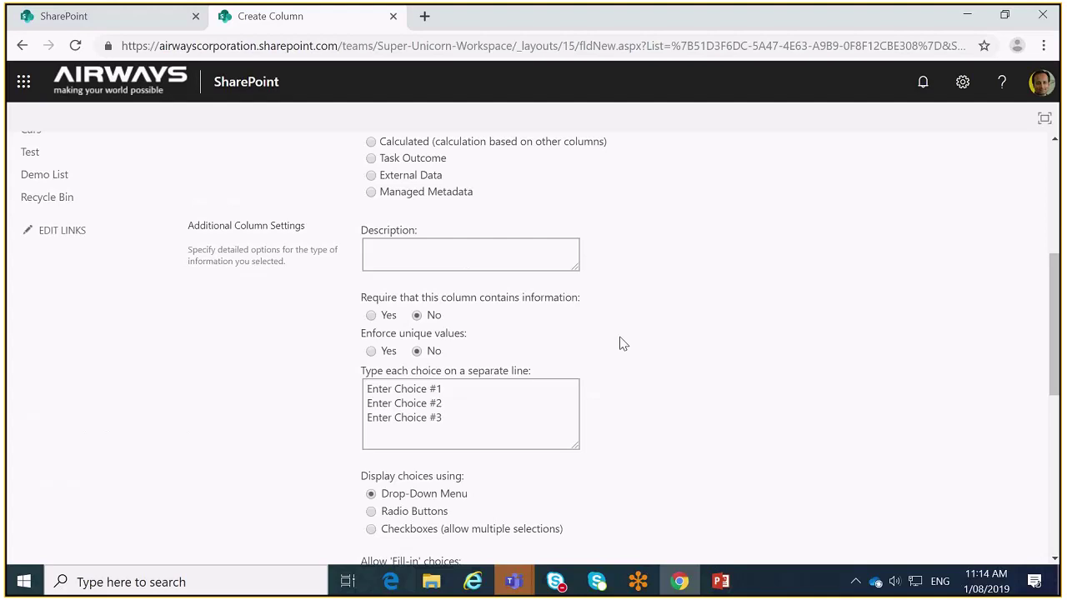
{"action": "scroll", "coordinate": [620, 383], "scroll_direction": "down", "scroll_amount": 2}
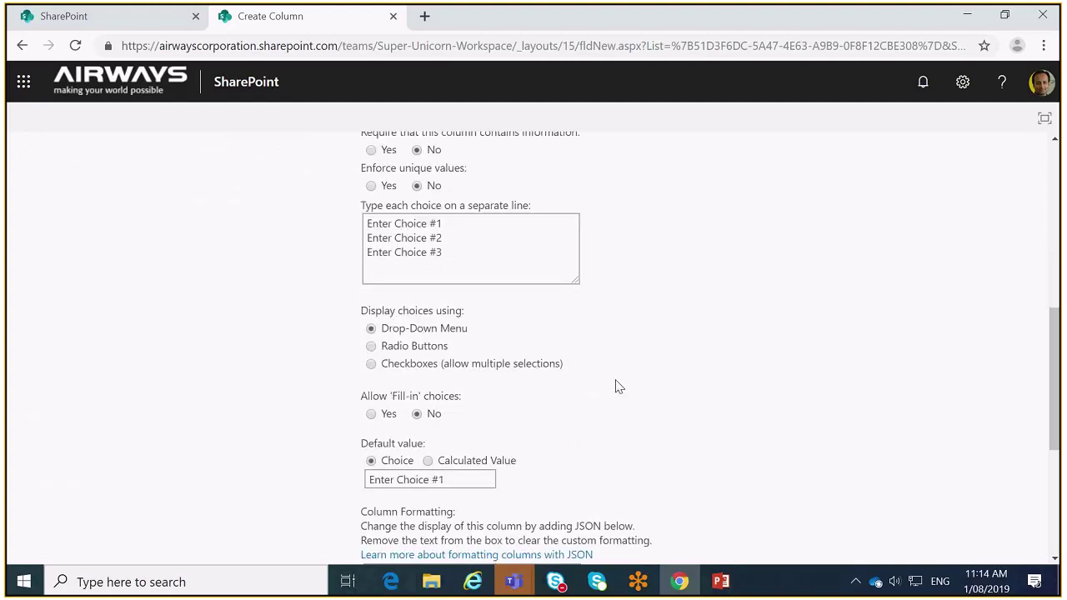
{"action": "left_click_drag", "start_coordinate": [448, 254], "coordinate": [366, 231]}
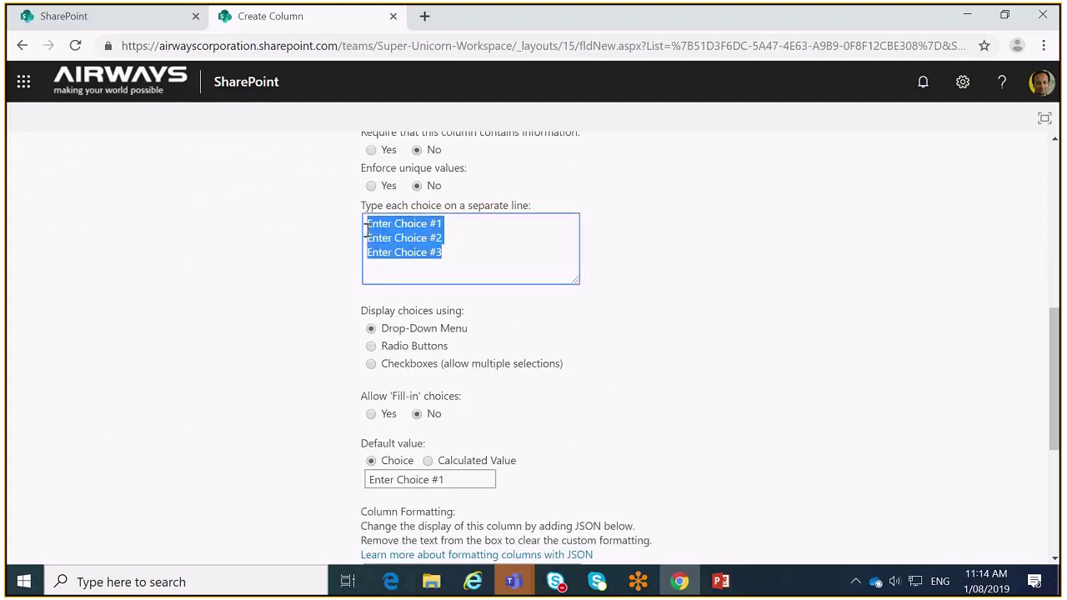
Examine the Choice column's display style, fill-in choices and default value settings.
{"action": "scroll", "coordinate": [610, 251], "scroll_direction": "up", "scroll_amount": 2}
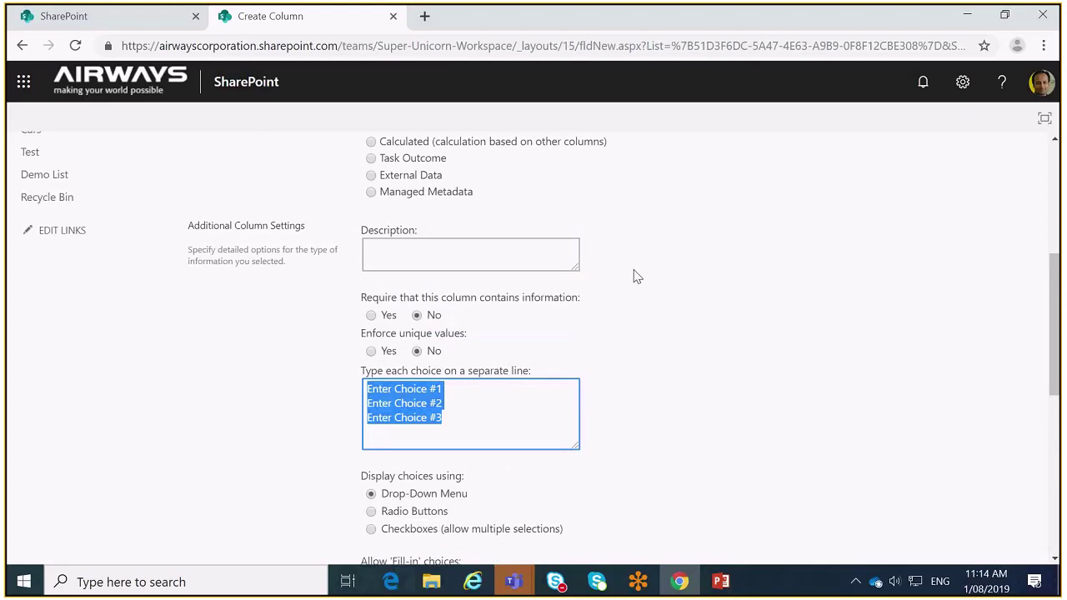
{"action": "scroll", "coordinate": [634, 275], "scroll_direction": "up", "scroll_amount": 2}
{"action": "scroll", "coordinate": [667, 277], "scroll_direction": "up", "scroll_amount": 2}
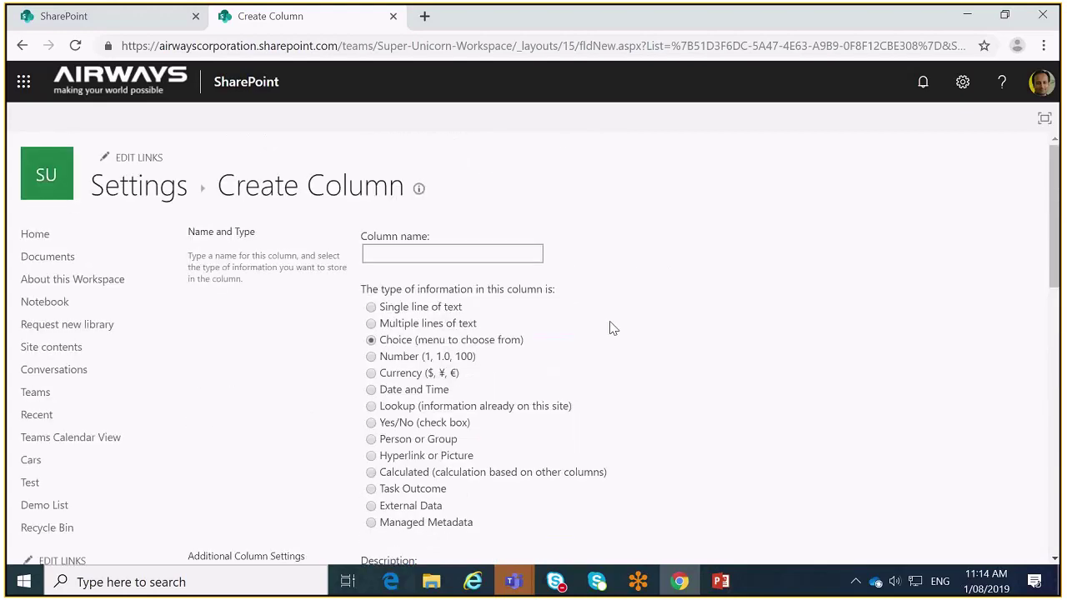
{"action": "scroll", "coordinate": [617, 334], "scroll_direction": "down", "scroll_amount": 5}
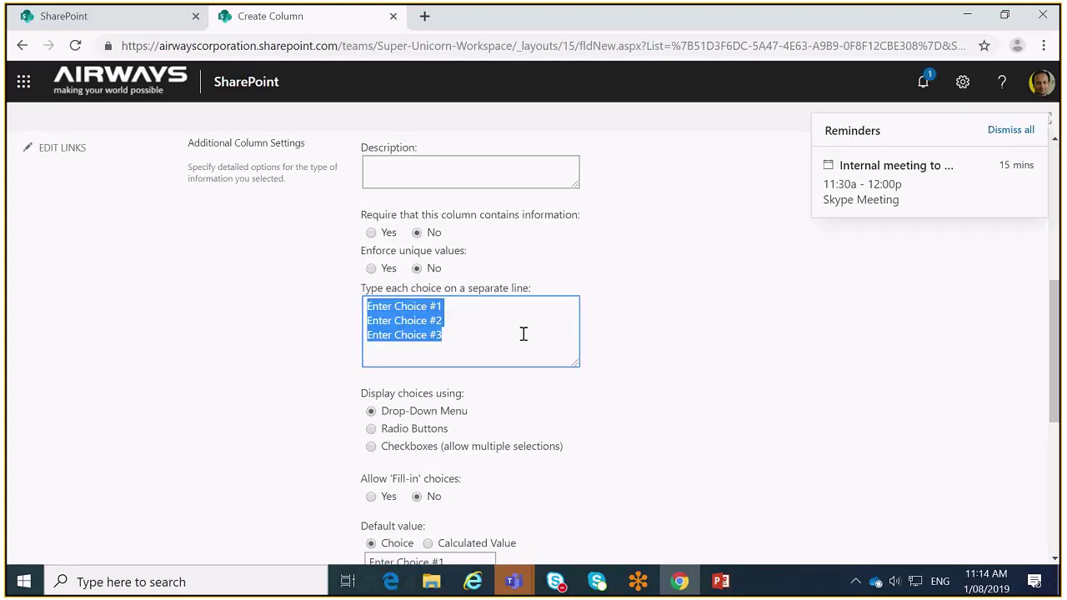
{"action": "scroll", "coordinate": [522, 334], "scroll_direction": "down", "scroll_amount": 2}
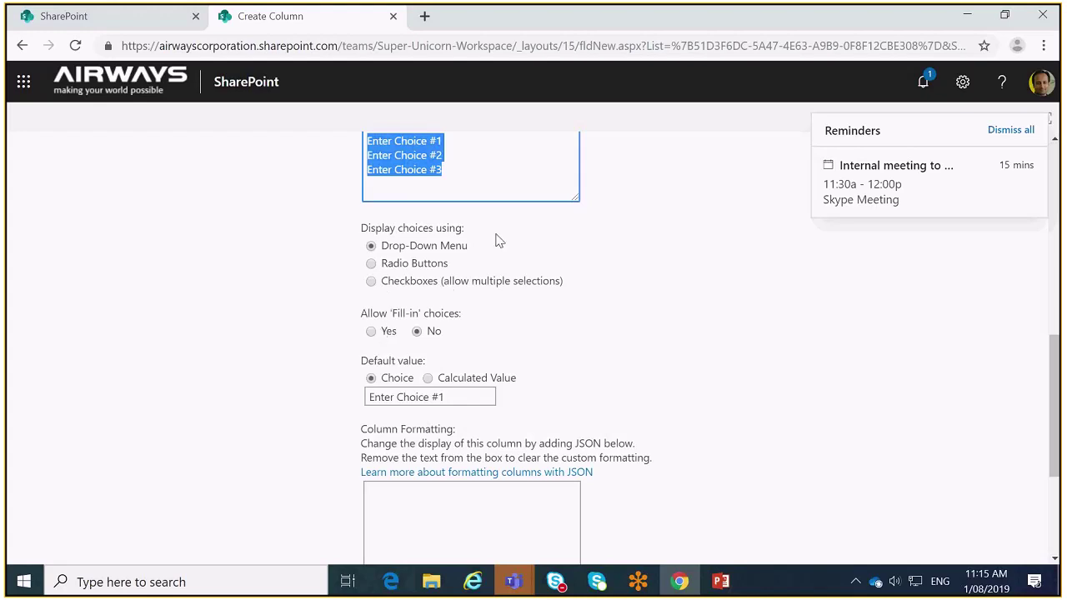
{"action": "scroll", "coordinate": [486, 236], "scroll_direction": "up", "scroll_amount": 1}
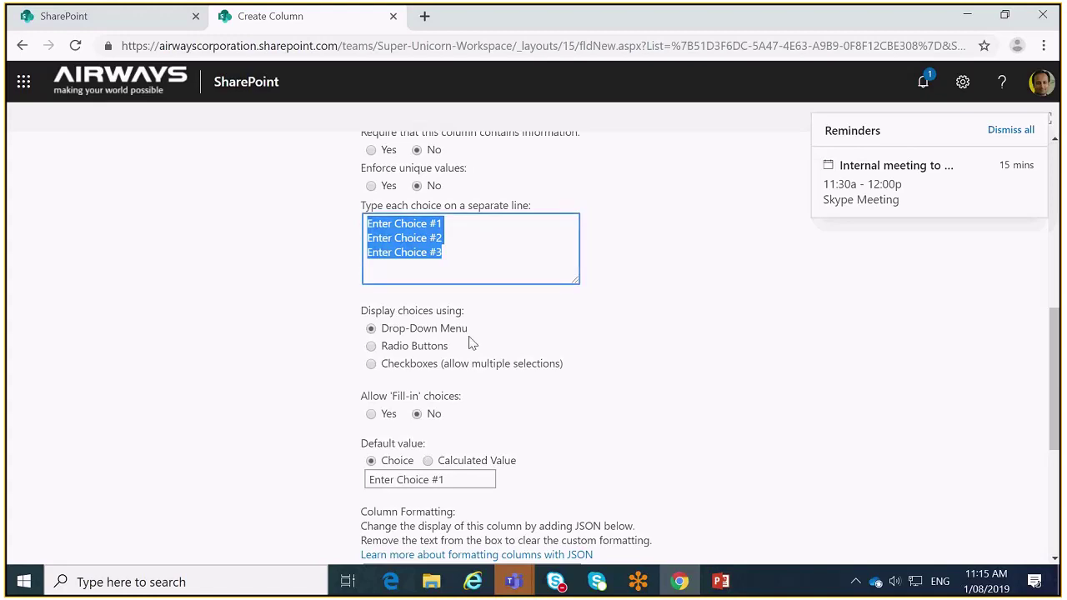
{"action": "scroll", "coordinate": [471, 342], "scroll_direction": "down", "scroll_amount": 1}
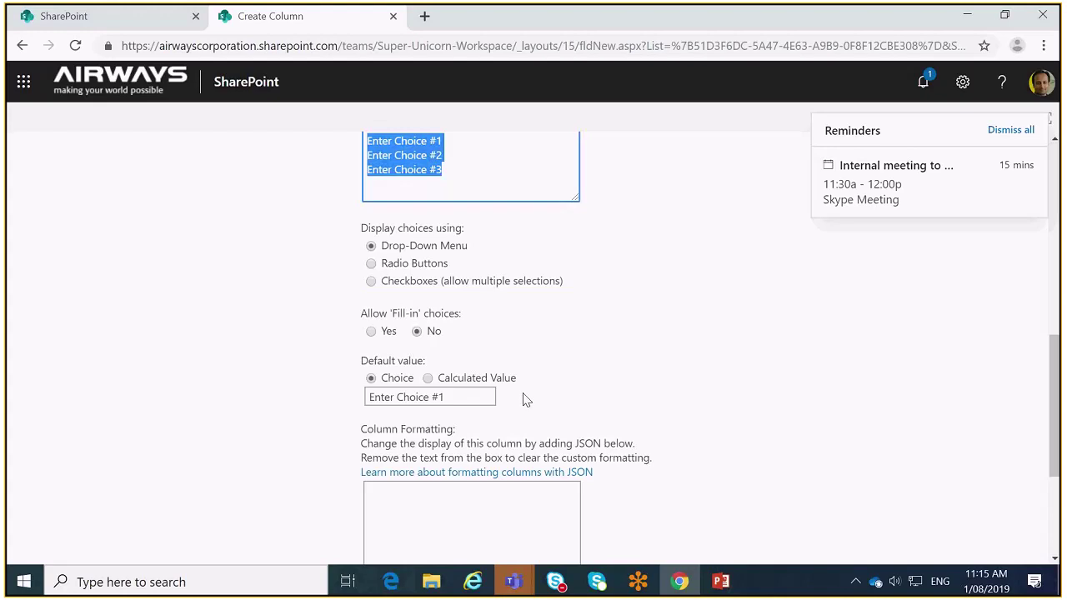
Check the Choice column's JSON formatting area and expand Column Validation to view its formula field.
{"action": "scroll", "coordinate": [526, 400], "scroll_direction": "down", "scroll_amount": 1}
{"action": "scroll", "coordinate": [615, 374], "scroll_direction": "down", "scroll_amount": 2}
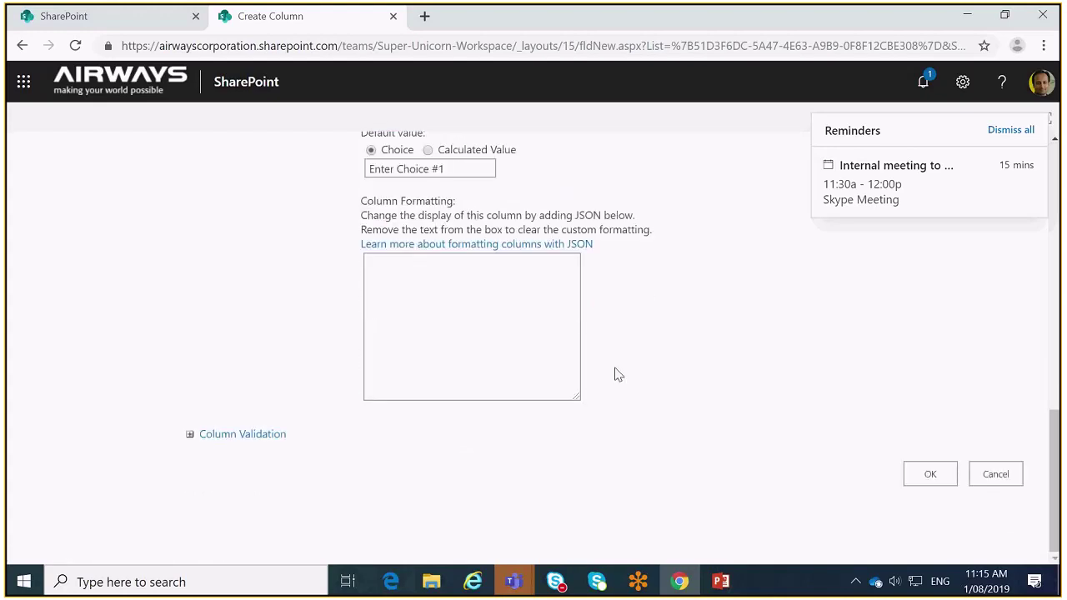
{"action": "left_click", "coordinate": [209, 440]}
{"action": "scroll", "coordinate": [208, 442], "scroll_direction": "down", "scroll_amount": 1}
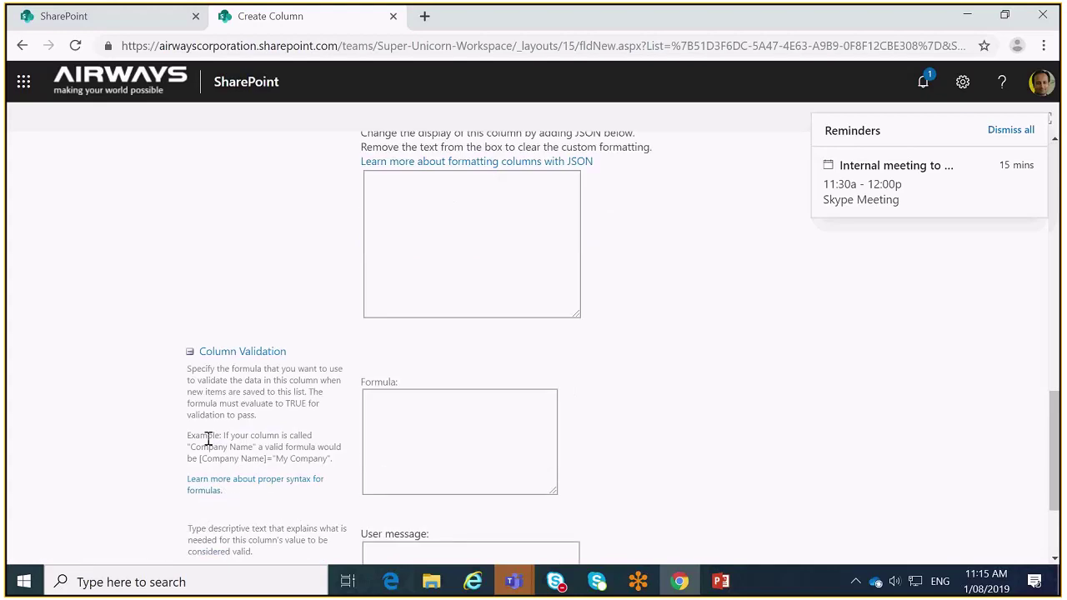
{"action": "scroll", "coordinate": [209, 440], "scroll_direction": "up", "scroll_amount": 1}
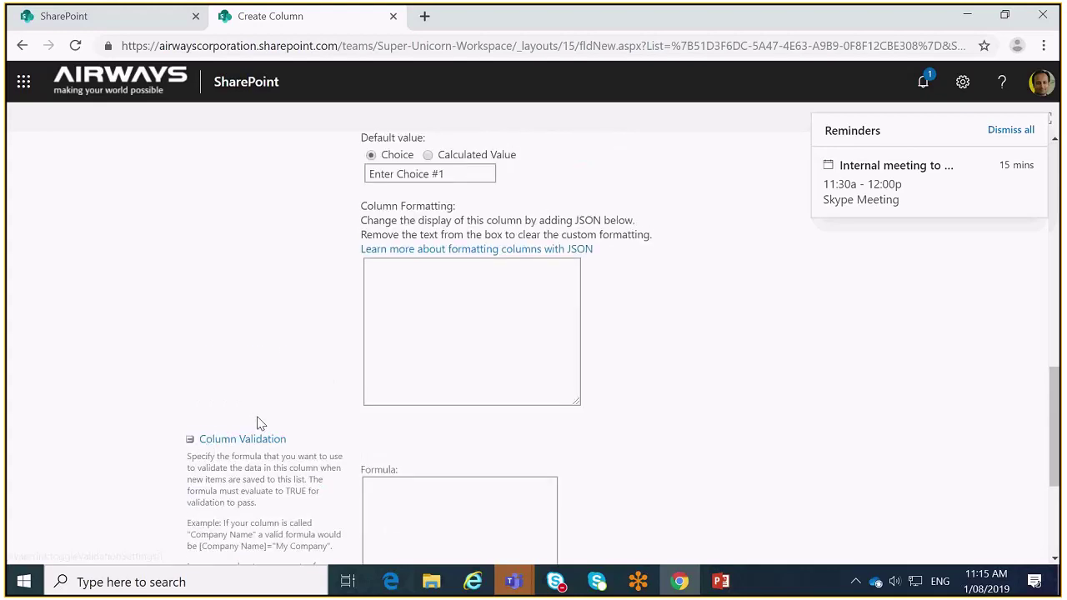
Switch the column type to Number and place the cursor in the minimum allowed value field.
{"action": "scroll", "coordinate": [257, 424], "scroll_direction": "up", "scroll_amount": 10}
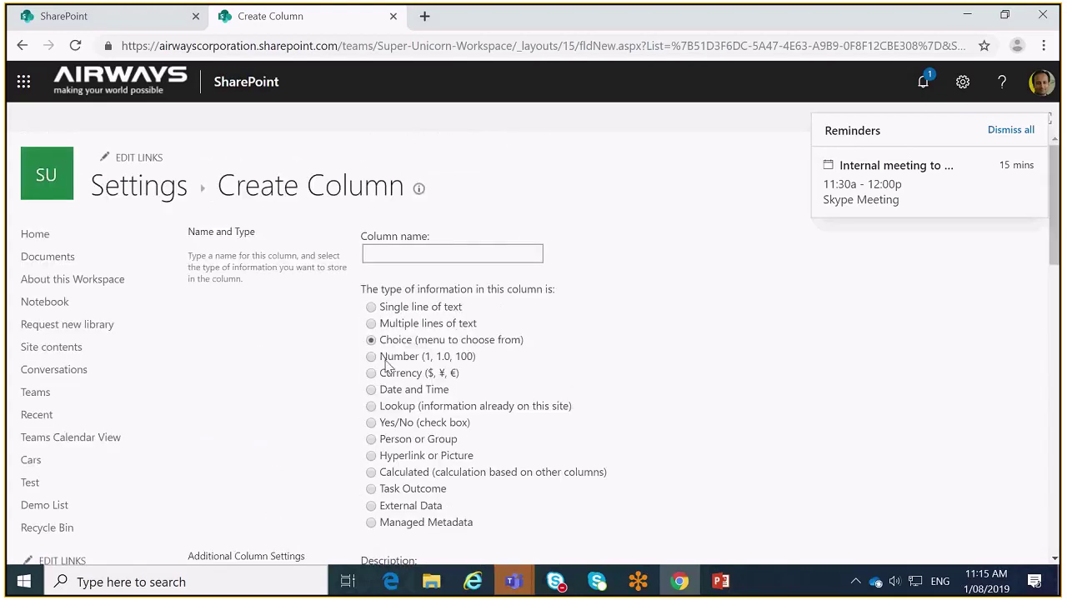
{"action": "left_click", "coordinate": [372, 358]}
{"action": "scroll", "coordinate": [622, 329], "scroll_direction": "down", "scroll_amount": 2}
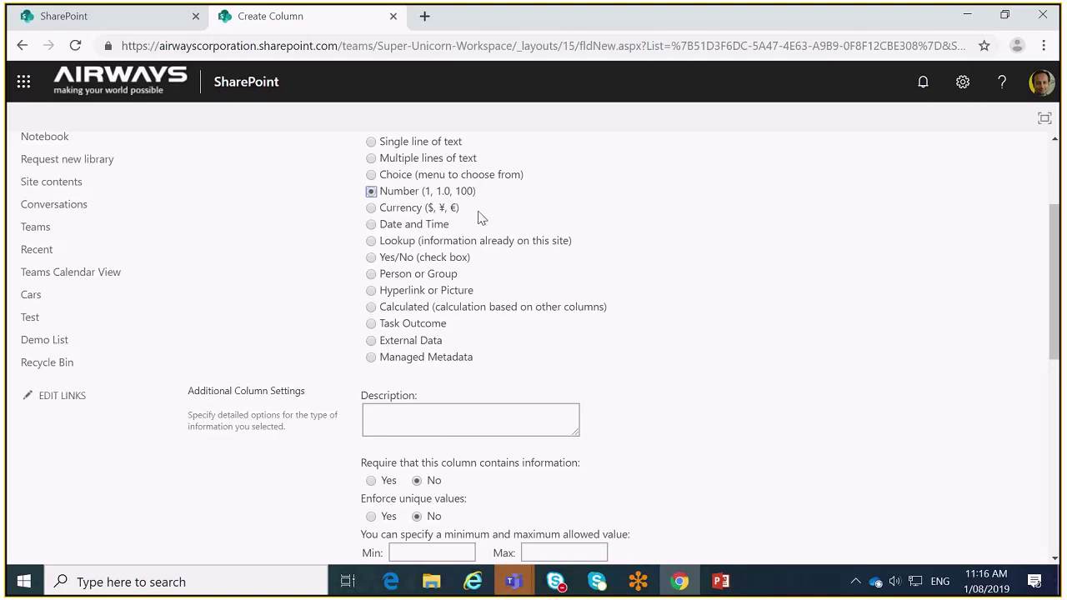
{"action": "scroll", "coordinate": [489, 229], "scroll_direction": "down", "scroll_amount": 2}
{"action": "left_click", "coordinate": [418, 382]}
{"action": "scroll", "coordinate": [659, 360], "scroll_direction": "down", "scroll_amount": 1}
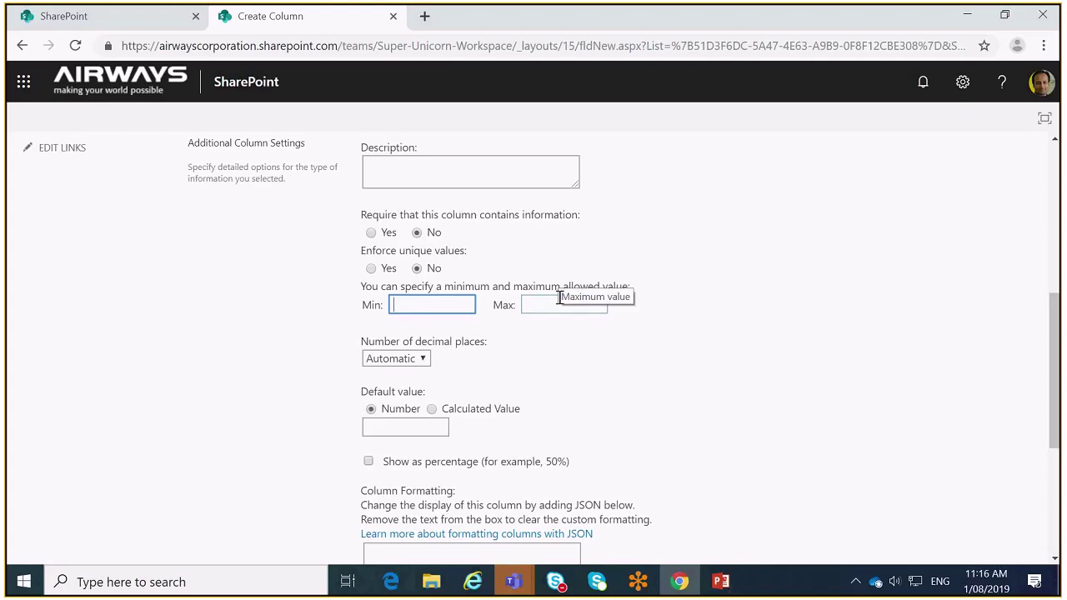
Examine the Number column's decimal places, default value, percentage and column formatting settings.
{"action": "scroll", "coordinate": [592, 371], "scroll_direction": "down", "scroll_amount": 2}
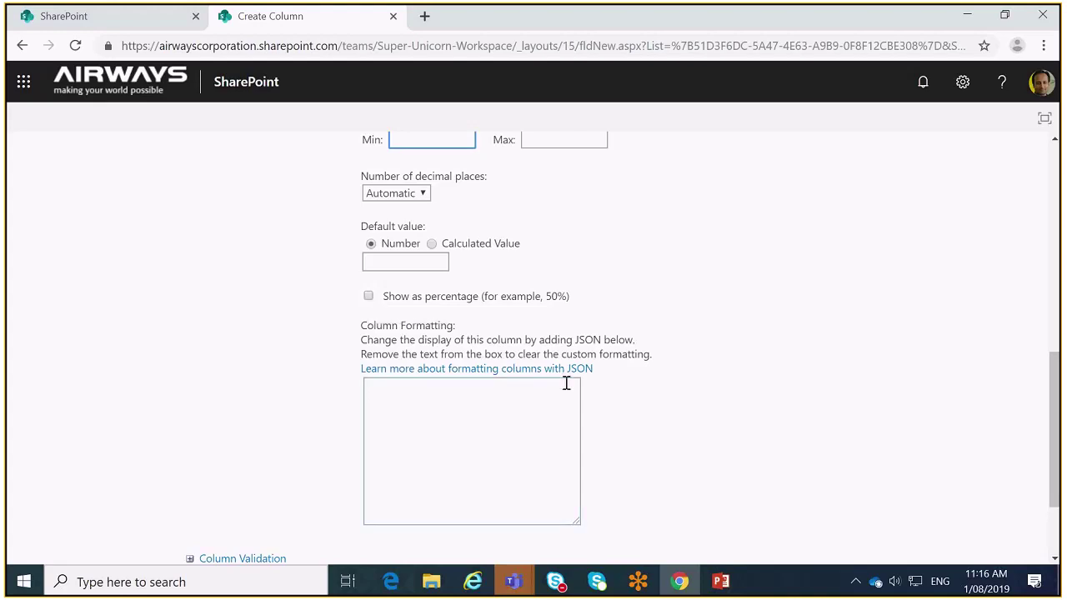
{"action": "scroll", "coordinate": [567, 383], "scroll_direction": "down", "scroll_amount": 2}
{"action": "scroll", "coordinate": [567, 385], "scroll_direction": "up", "scroll_amount": 4}
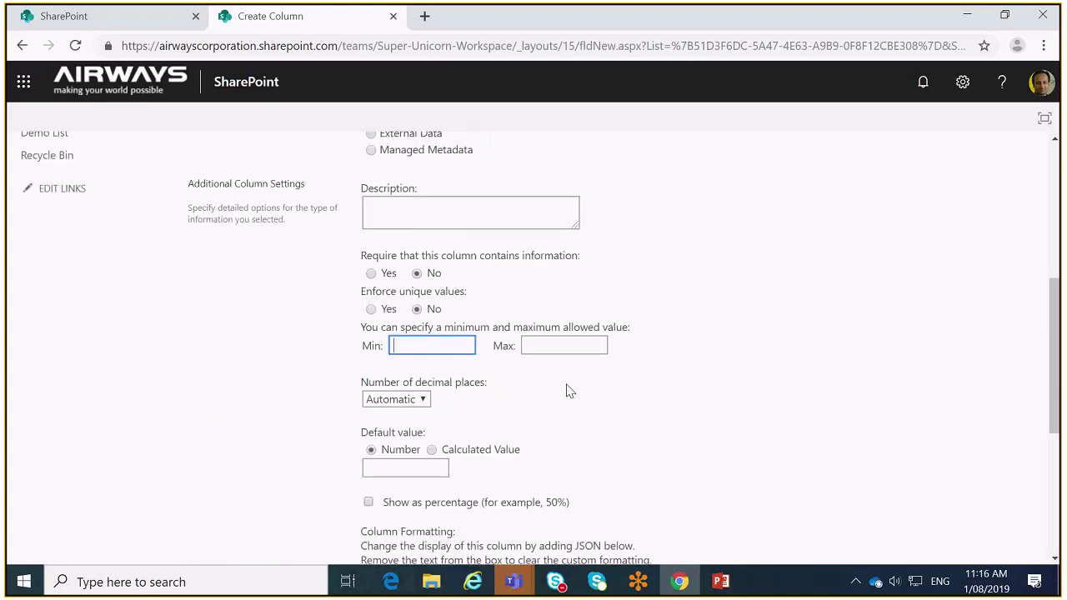
Switch the column type to Currency and view the available currency formats without changing the selection.
{"action": "scroll", "coordinate": [567, 390], "scroll_direction": "up", "scroll_amount": 4}
{"action": "left_click", "coordinate": [371, 332]}
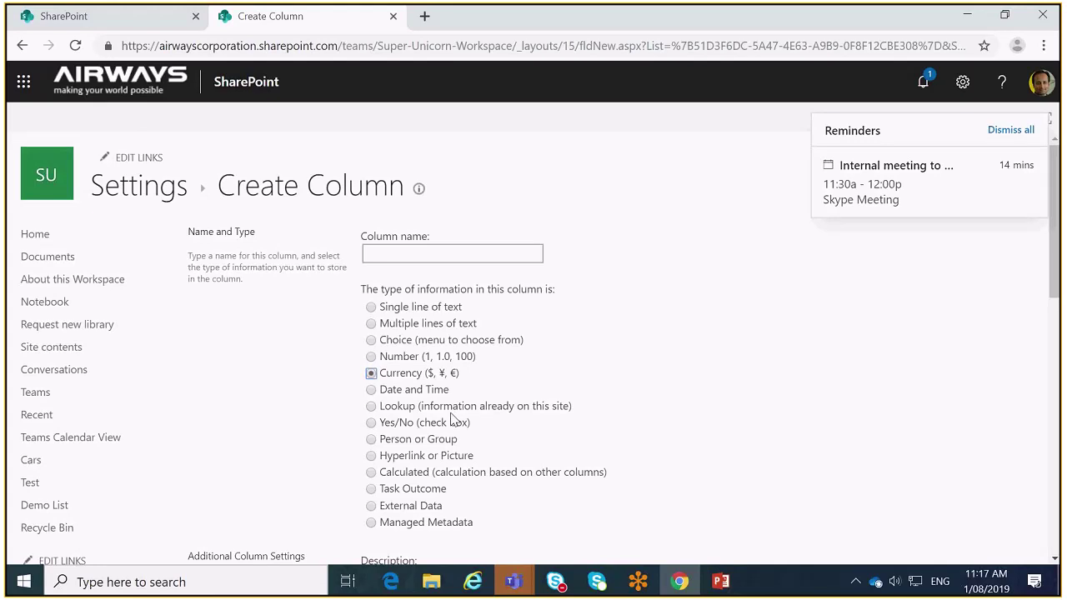
{"action": "scroll", "coordinate": [453, 418], "scroll_direction": "down", "scroll_amount": 2}
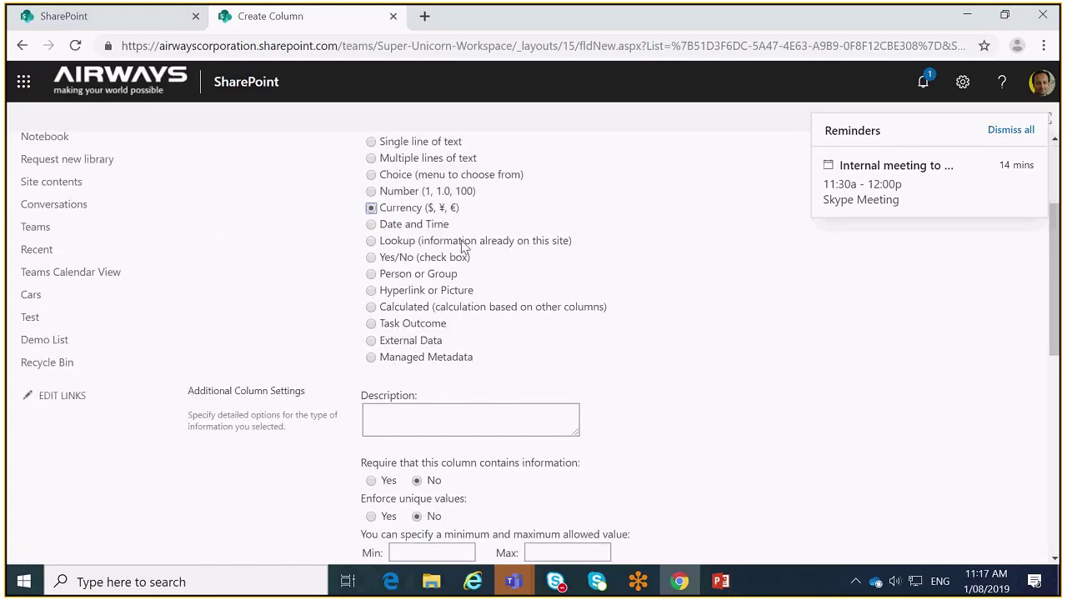
{"action": "scroll", "coordinate": [465, 244], "scroll_direction": "down", "scroll_amount": 1}
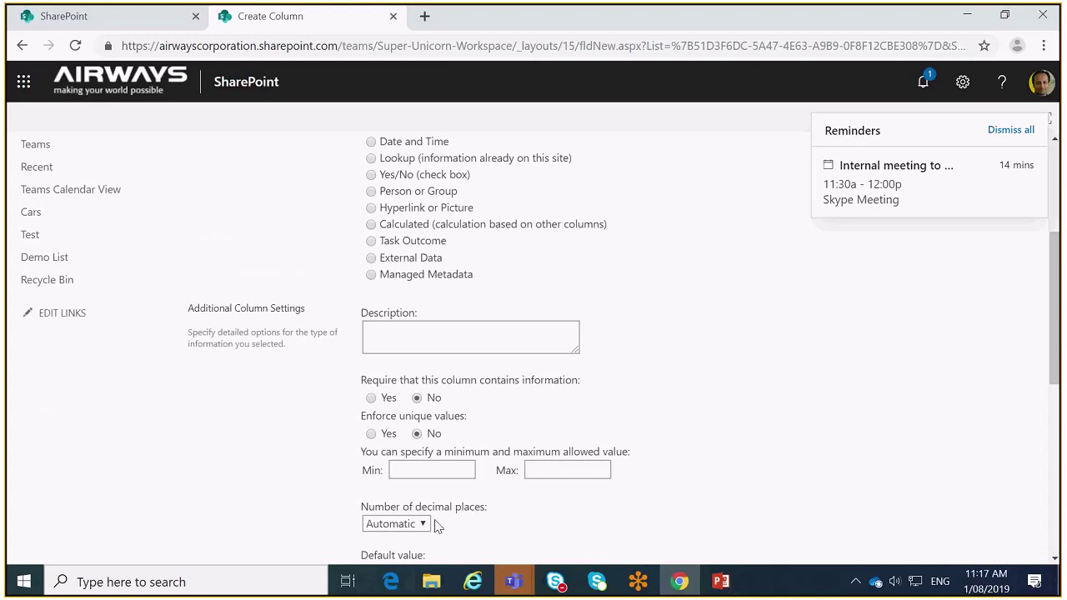
{"action": "scroll", "coordinate": [439, 524], "scroll_direction": "down", "scroll_amount": 2}
{"action": "left_click", "coordinate": [459, 481]}
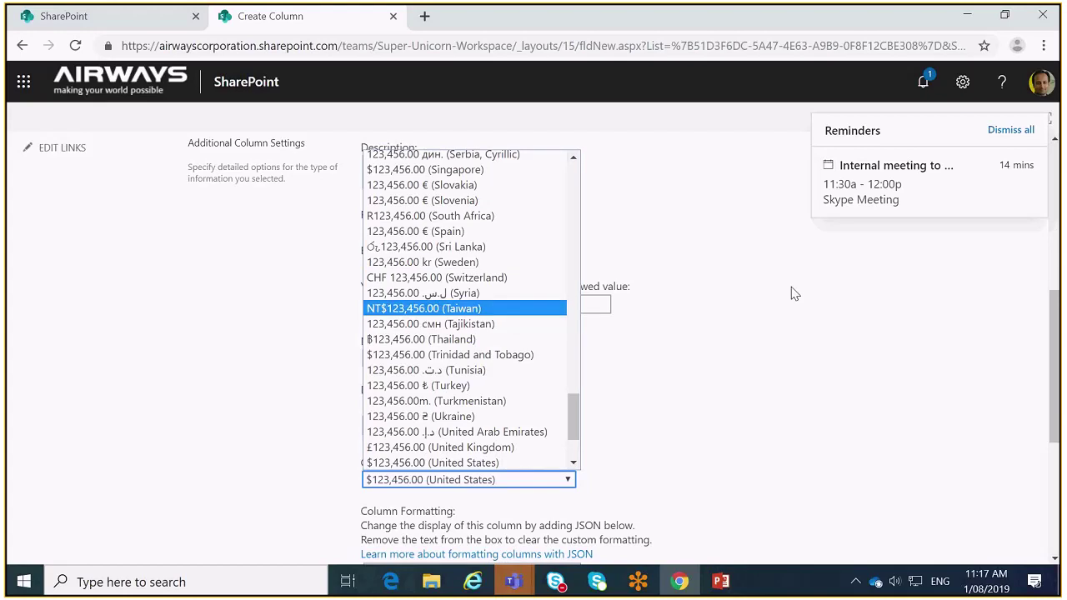
{"action": "left_click", "coordinate": [700, 317]}
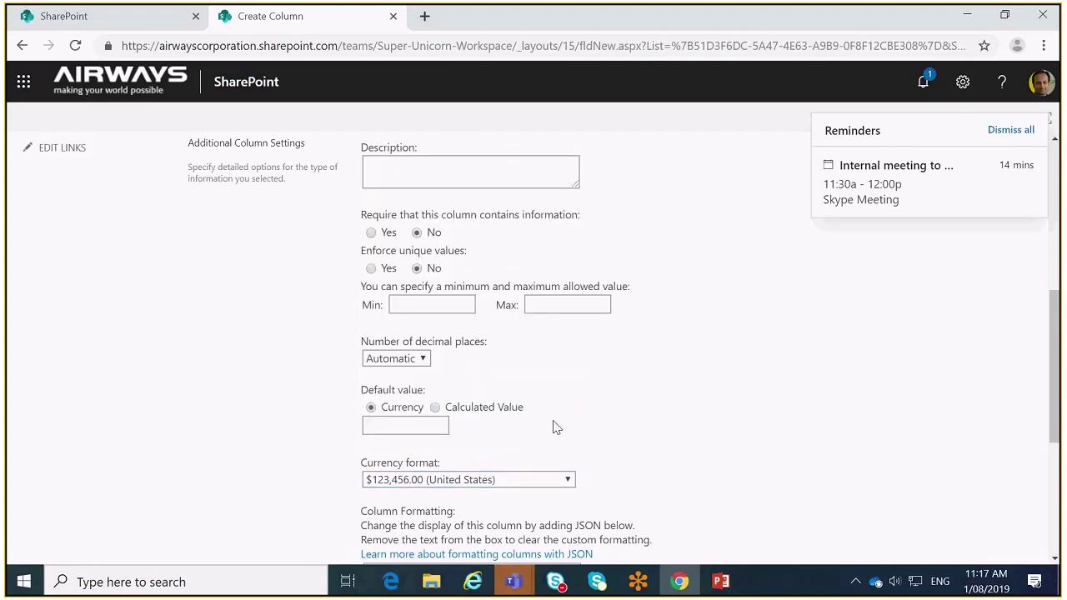
Check the Currency column's decimal places options and its column formatting area.
{"action": "scroll", "coordinate": [683, 400], "scroll_direction": "down", "scroll_amount": 1}
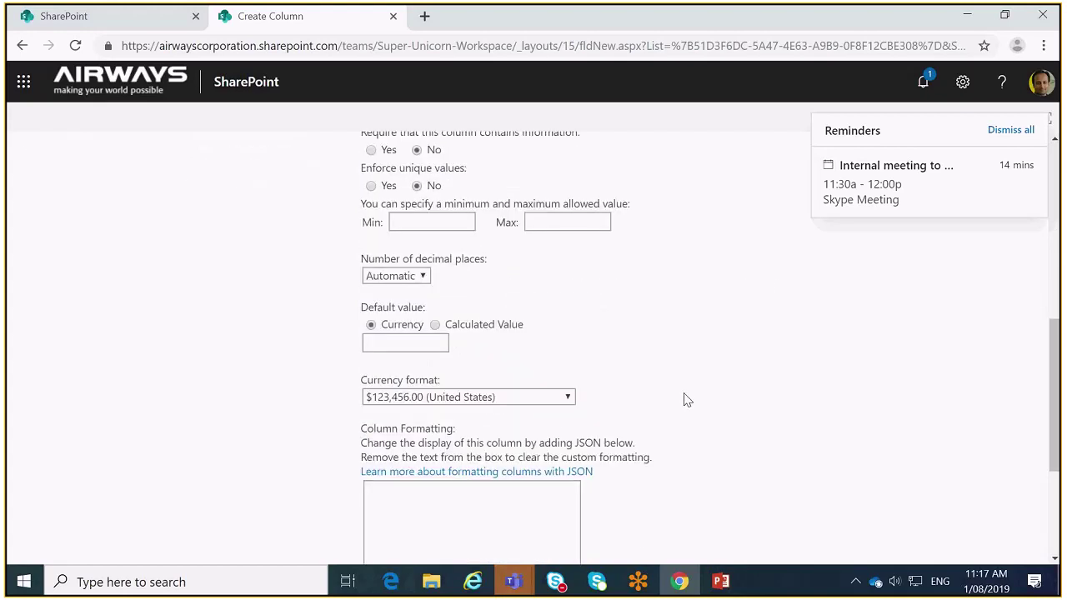
{"action": "scroll", "coordinate": [684, 400], "scroll_direction": "down", "scroll_amount": 3}
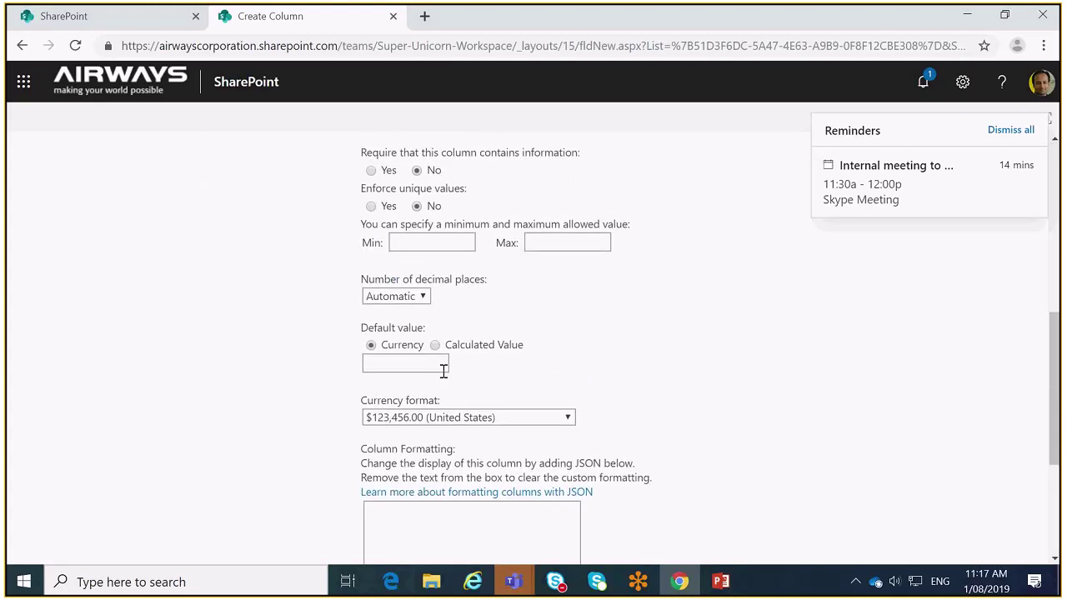
{"action": "left_click", "coordinate": [415, 298]}
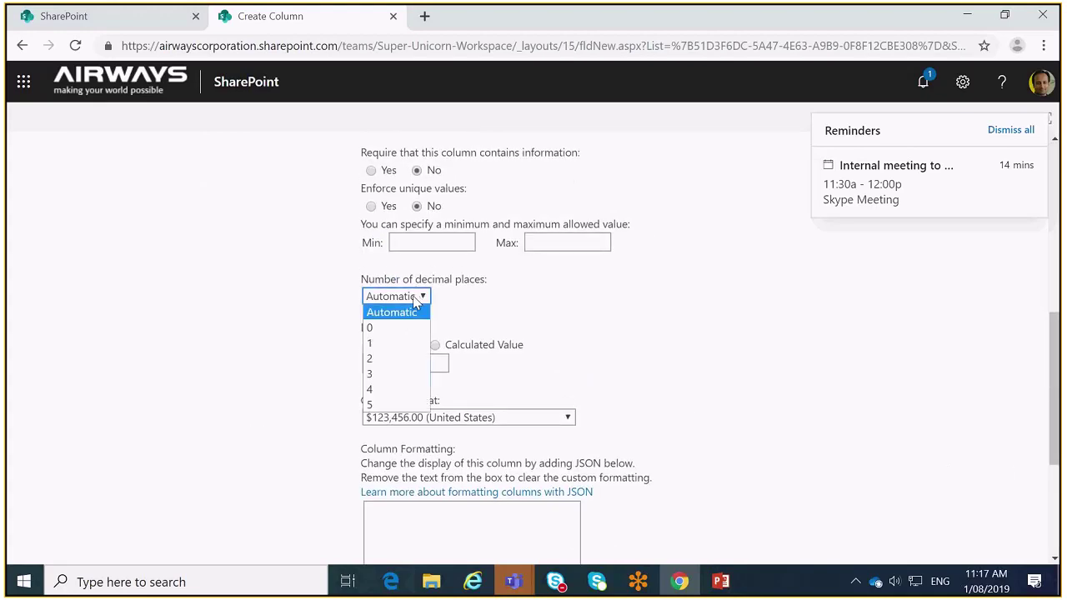
{"action": "left_click", "coordinate": [526, 283]}
{"action": "scroll", "coordinate": [650, 298], "scroll_direction": "down", "scroll_amount": 2}
{"action": "scroll", "coordinate": [651, 298], "scroll_direction": "down", "scroll_amount": 1}
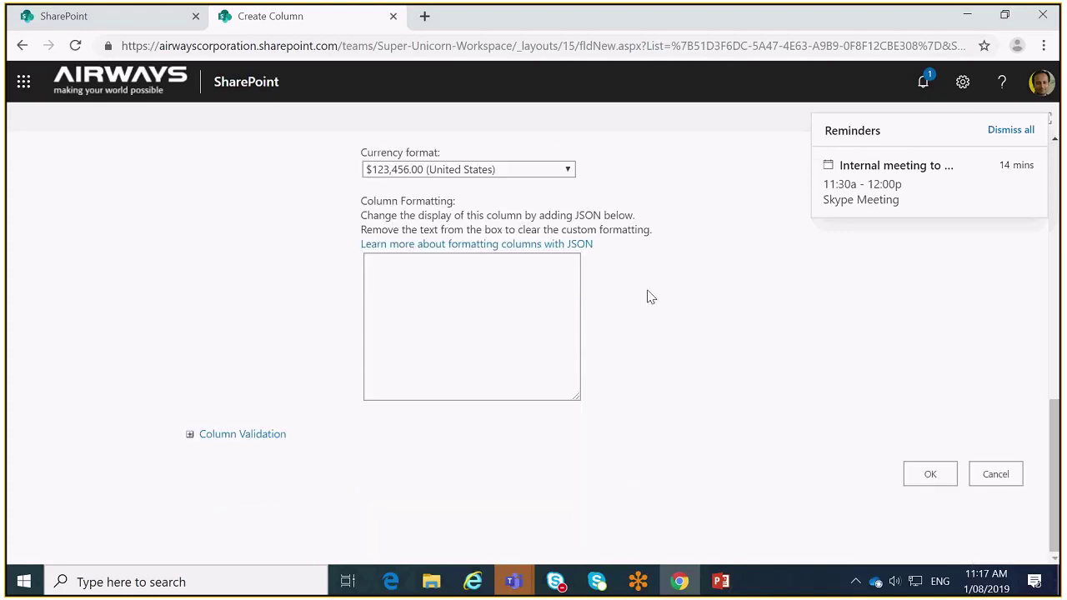
Switch the column type to Date and Time, set its display format to Friendly, and review the remaining settings.
{"action": "scroll", "coordinate": [651, 298], "scroll_direction": "up", "scroll_amount": 7}
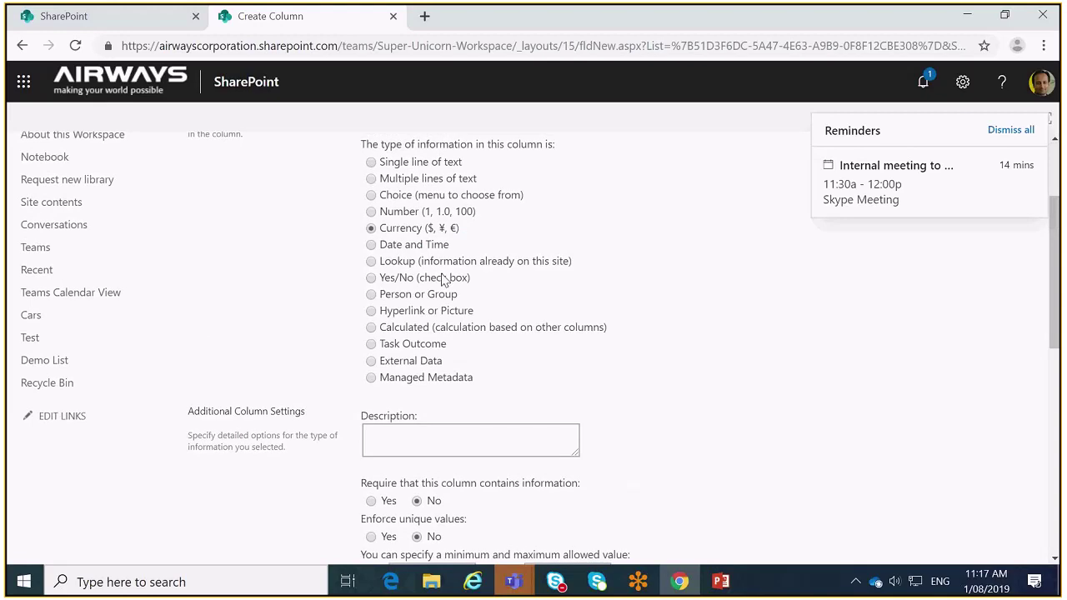
{"action": "left_click", "coordinate": [390, 245]}
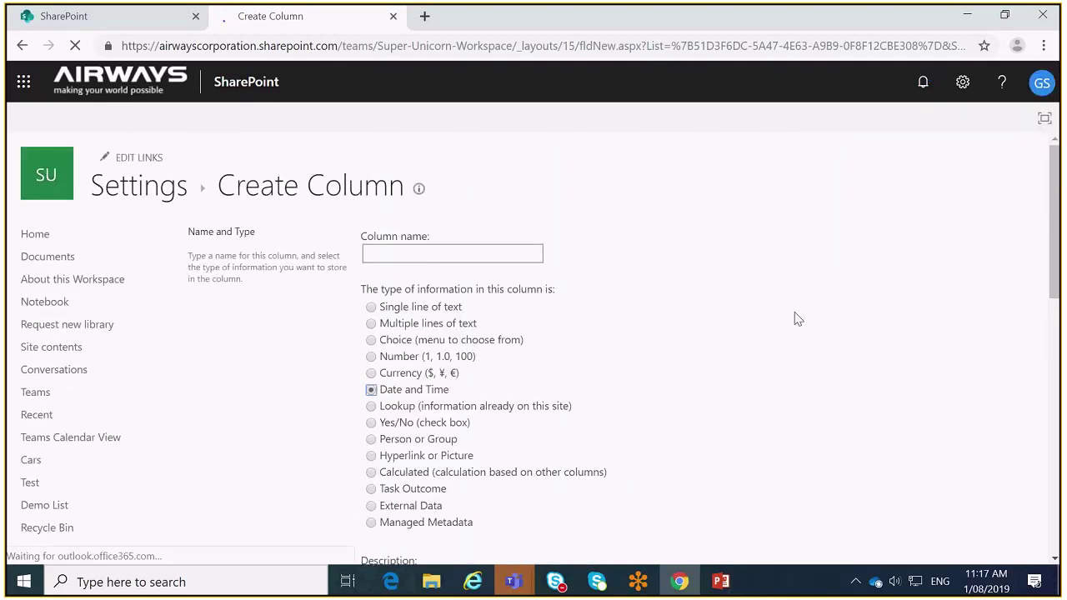
{"action": "scroll", "coordinate": [793, 317], "scroll_direction": "down", "scroll_amount": 4}
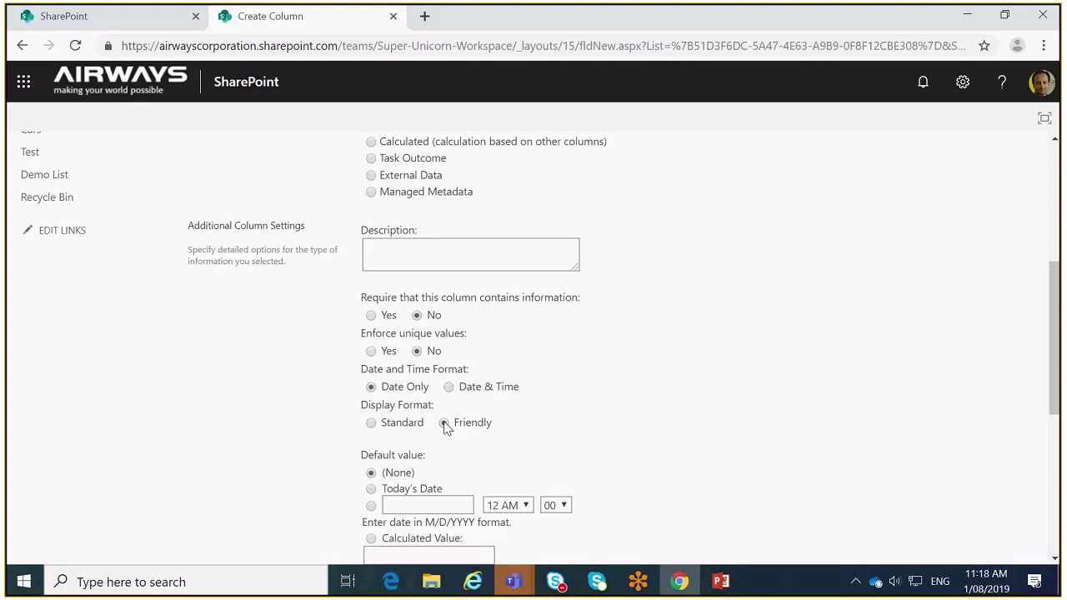
{"action": "left_click", "coordinate": [444, 423]}
{"action": "scroll", "coordinate": [463, 450], "scroll_direction": "down", "scroll_amount": 5}
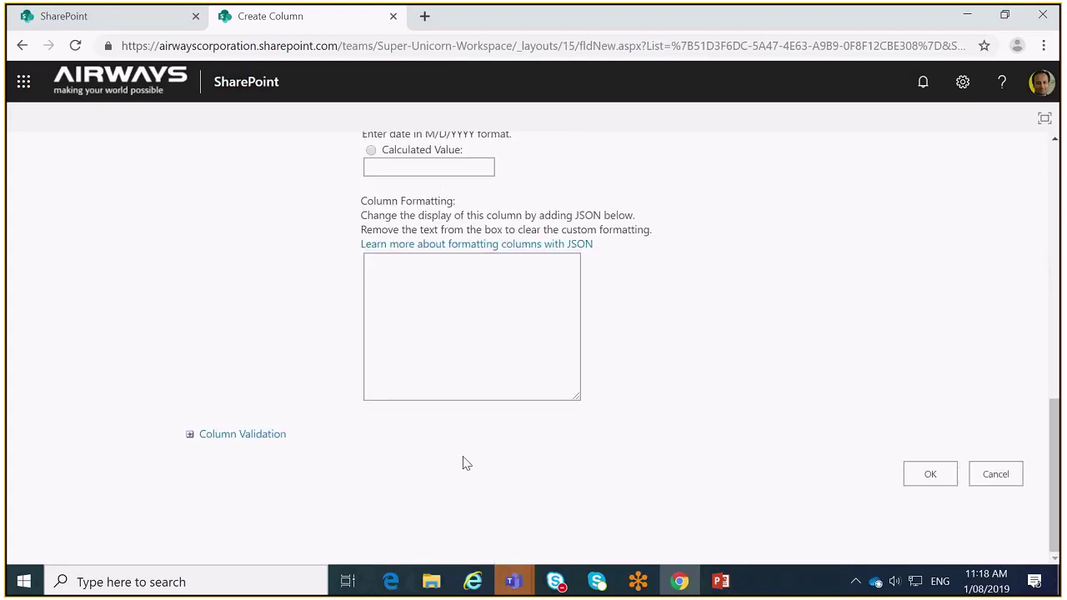
{"action": "scroll", "coordinate": [464, 459], "scroll_direction": "up", "scroll_amount": 10}
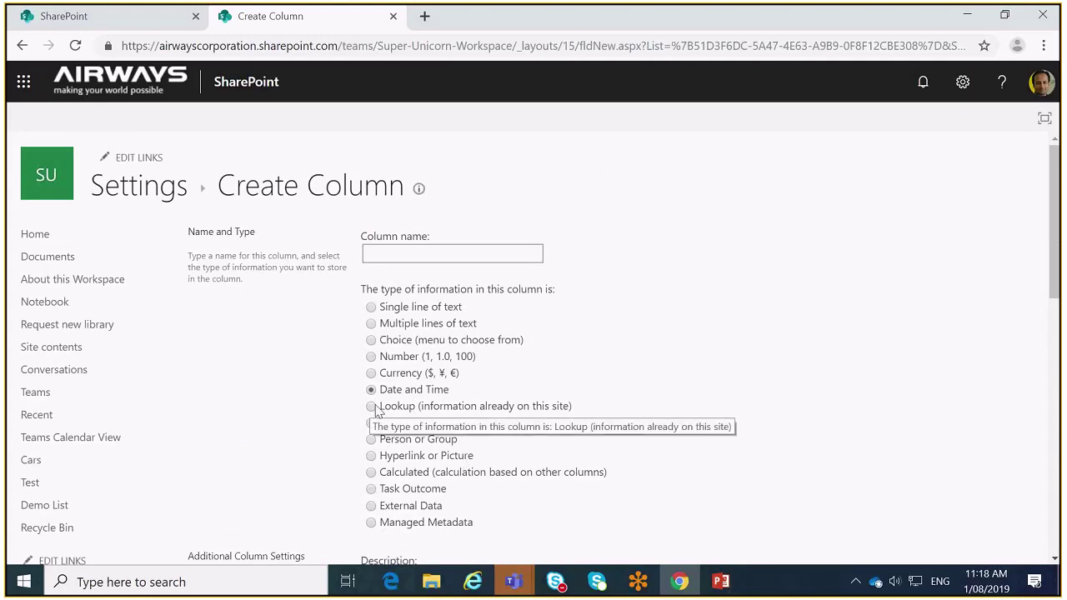
Switch the column type to Yes/No (check box) and review its default value setting.
{"action": "scroll", "coordinate": [380, 410], "scroll_direction": "down", "scroll_amount": 1}
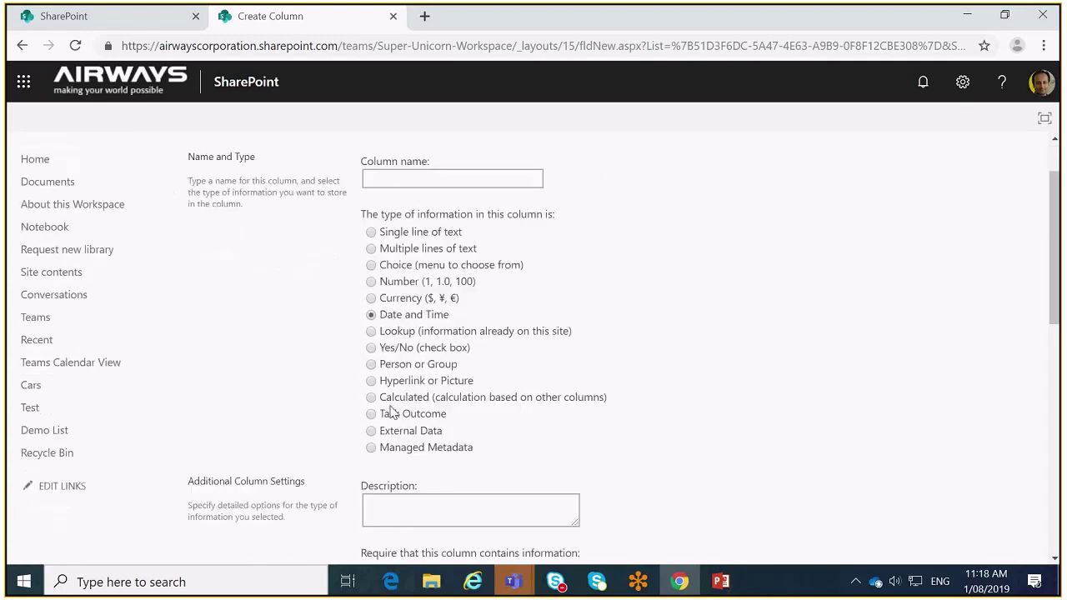
{"action": "left_click", "coordinate": [371, 341]}
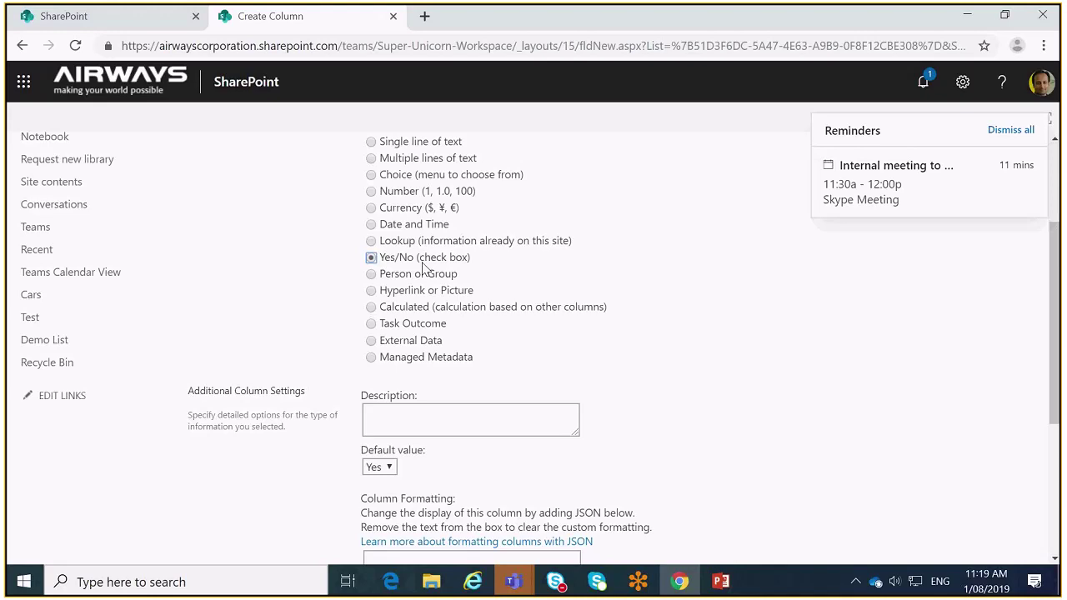
Switch the column type to Person or Group and allow selection of People and Groups.
{"action": "left_click", "coordinate": [385, 277]}
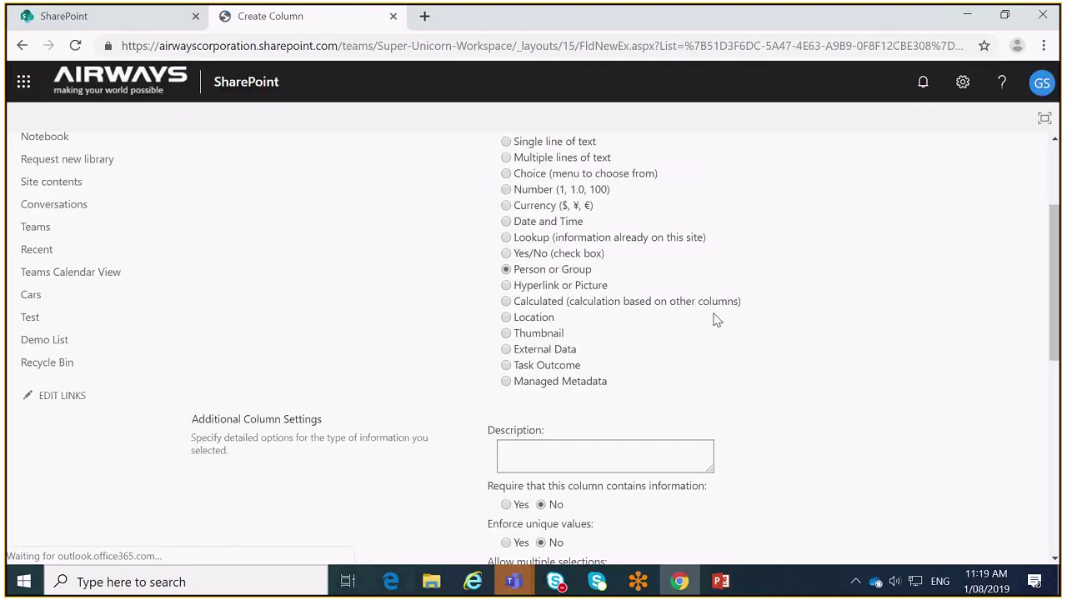
{"action": "scroll", "coordinate": [716, 320], "scroll_direction": "down", "scroll_amount": 4}
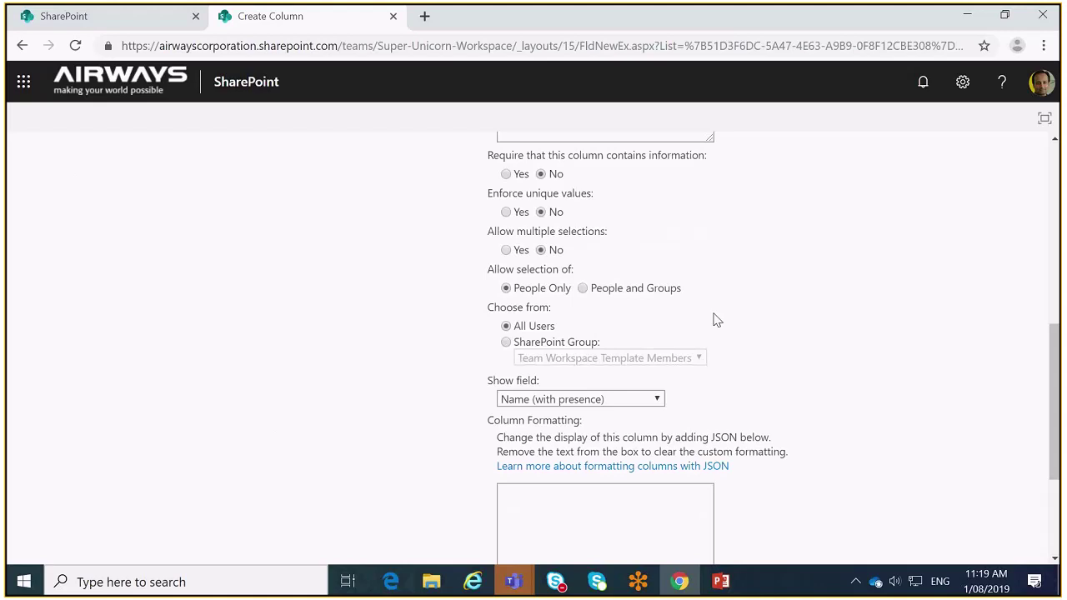
{"action": "left_click", "coordinate": [584, 296]}
View the available Show field options for the Person or Group column without changing the selection, and check the column formatting area.
{"action": "left_click", "coordinate": [632, 401]}
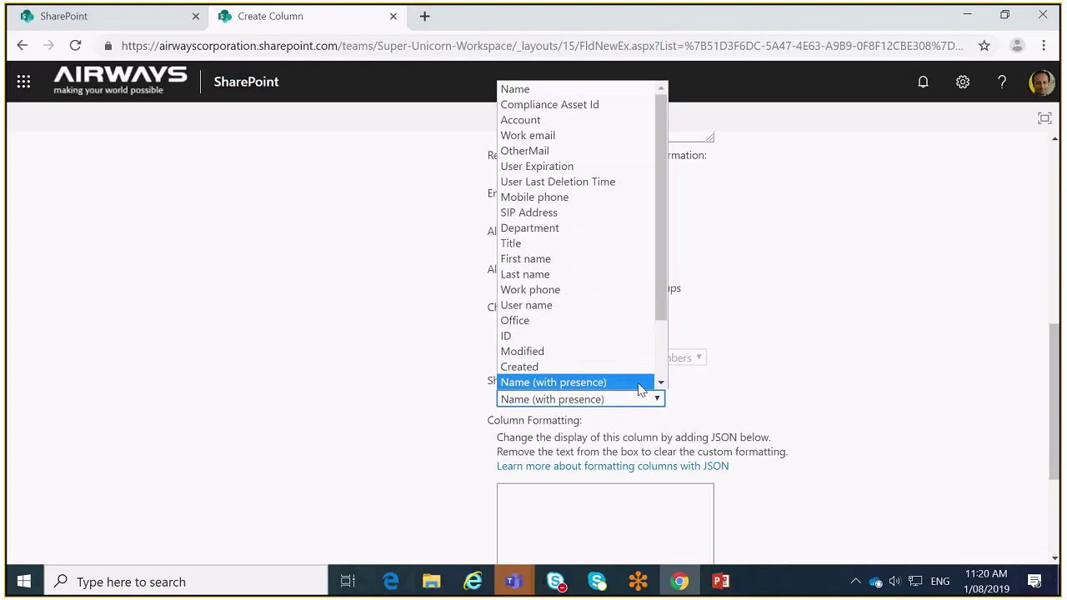
{"action": "left_click", "coordinate": [709, 377]}
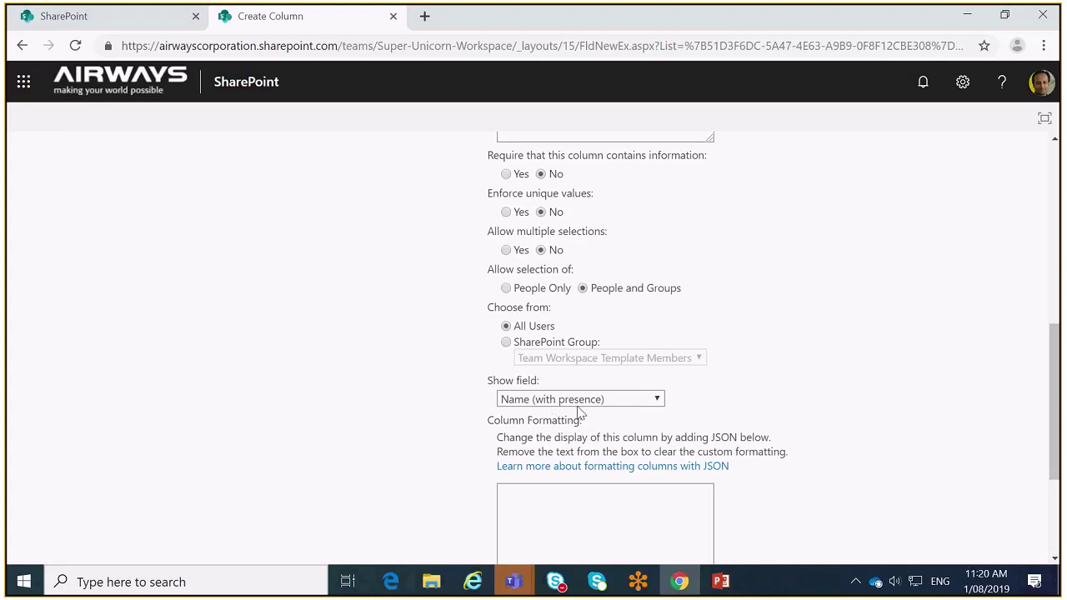
{"action": "left_click", "coordinate": [617, 397]}
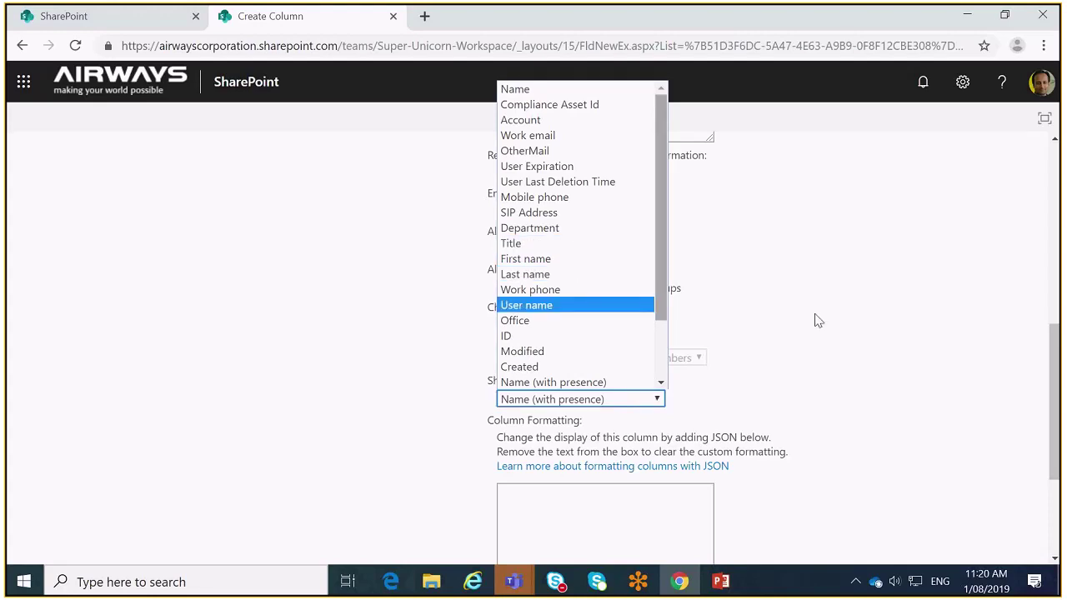
{"action": "scroll", "coordinate": [860, 417], "scroll_direction": "down", "scroll_amount": 3}
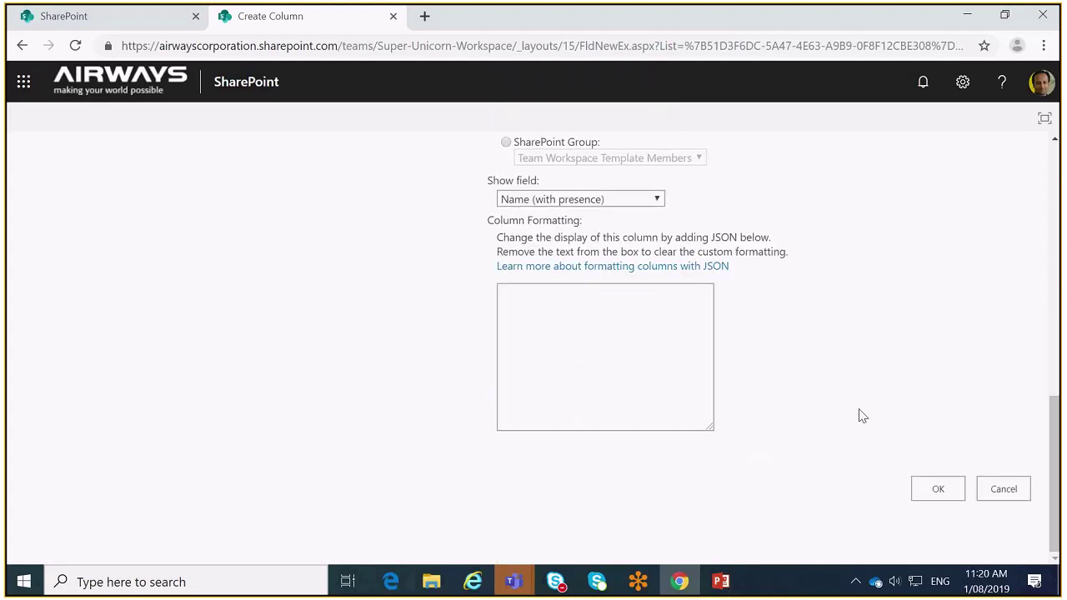
{"action": "scroll", "coordinate": [862, 415], "scroll_direction": "up", "scroll_amount": 5}
{"action": "scroll", "coordinate": [862, 416], "scroll_direction": "up", "scroll_amount": 3}
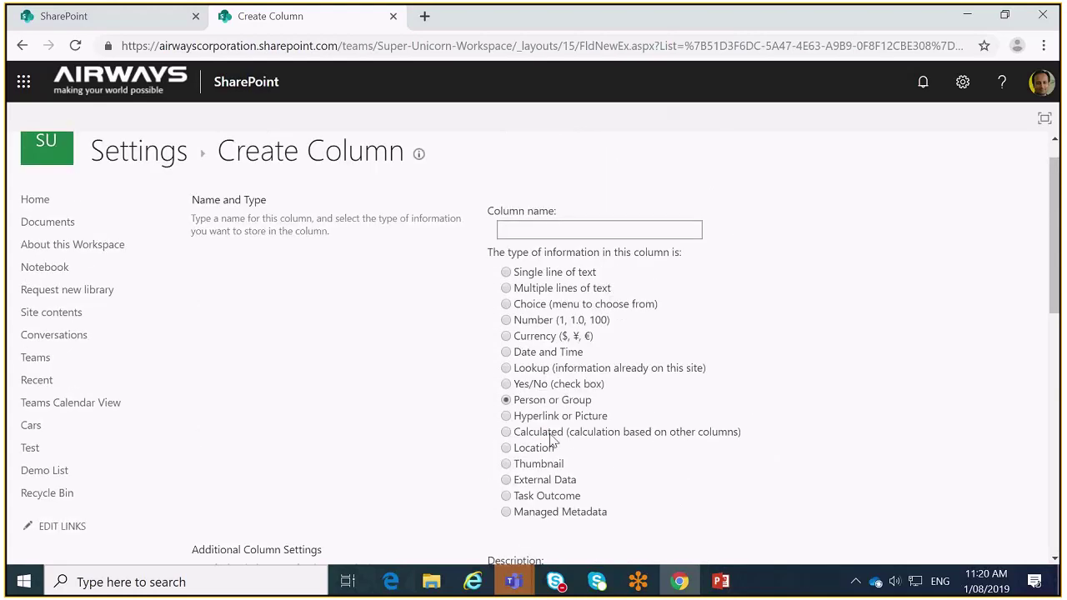
Switch the column type to Hyperlink or Picture and review its required, URL format and column formatting settings.
{"action": "left_click", "coordinate": [508, 420]}
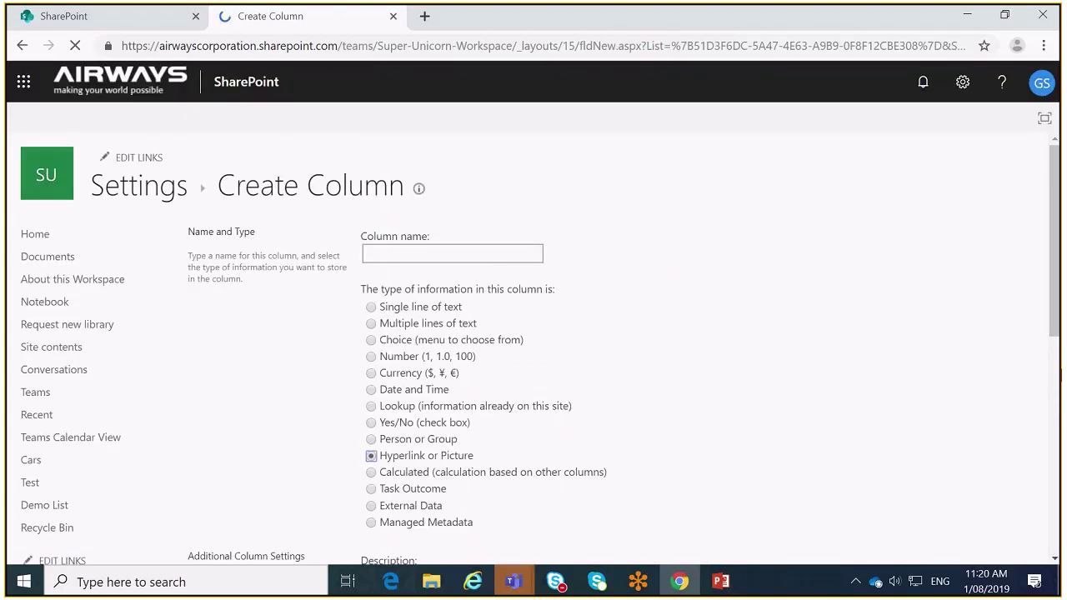
{"action": "scroll", "coordinate": [534, 333], "scroll_direction": "down", "scroll_amount": 4}
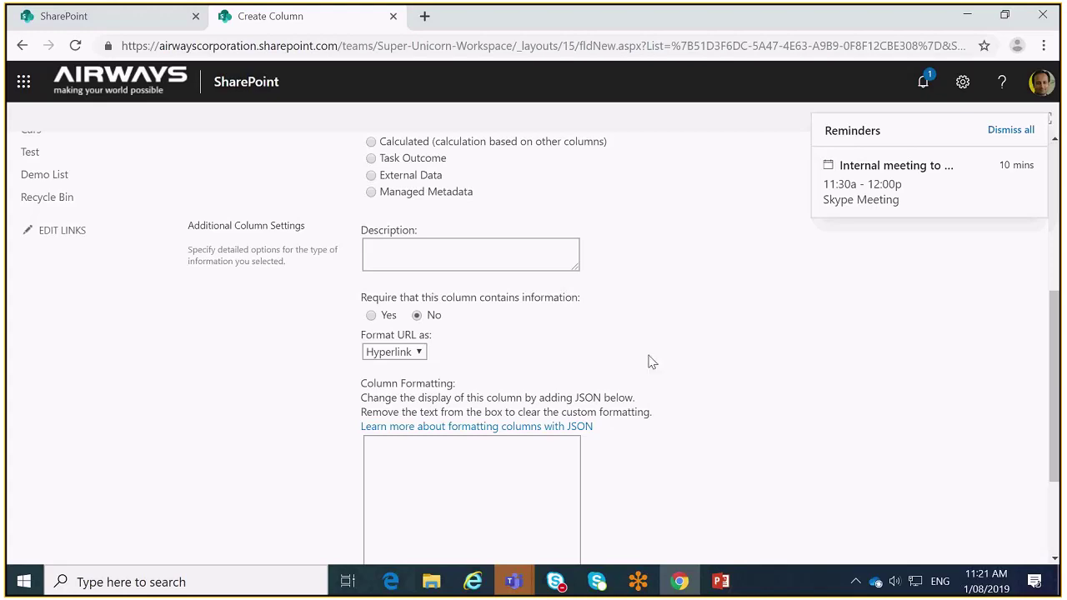
{"action": "scroll", "coordinate": [651, 362], "scroll_direction": "up", "scroll_amount": 2}
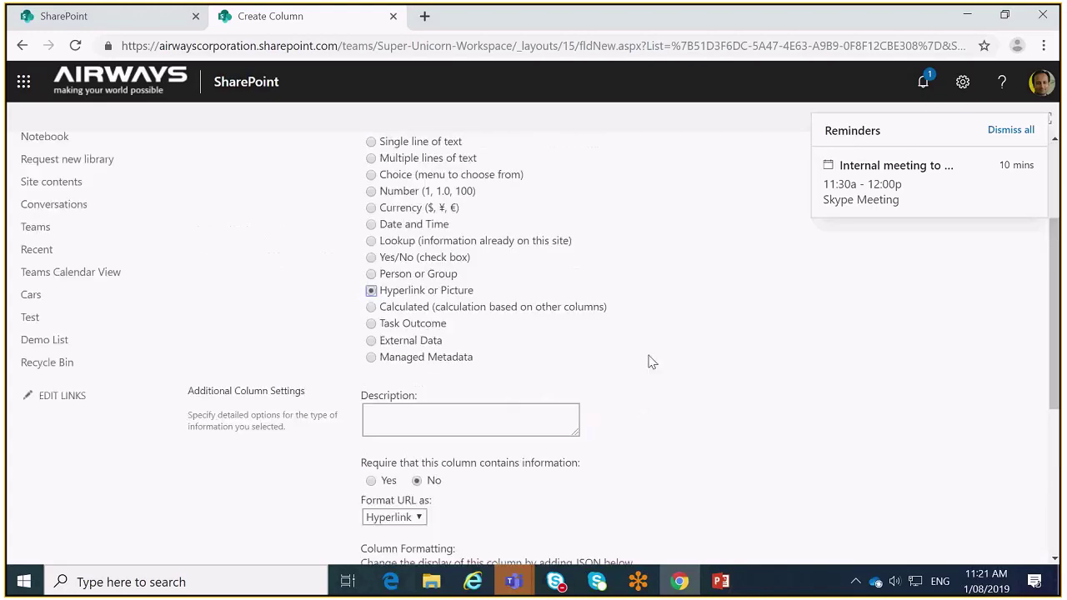
Switch the column type to Calculated and examine its formula, insertable columns, returned data type and column formatting settings.
{"action": "left_click", "coordinate": [371, 308]}
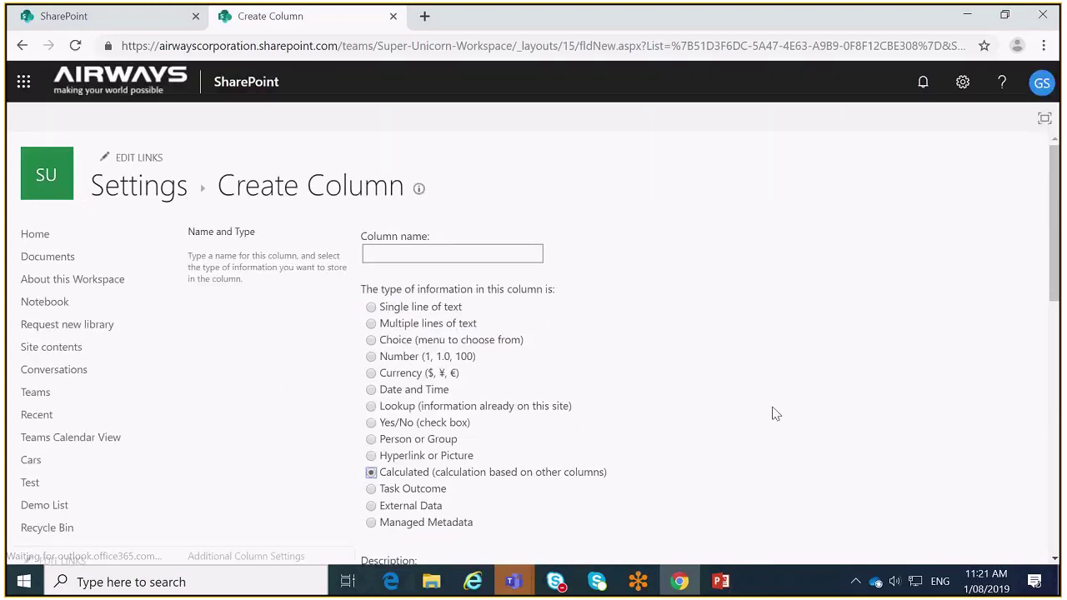
{"action": "scroll", "coordinate": [772, 412], "scroll_direction": "down", "scroll_amount": 3}
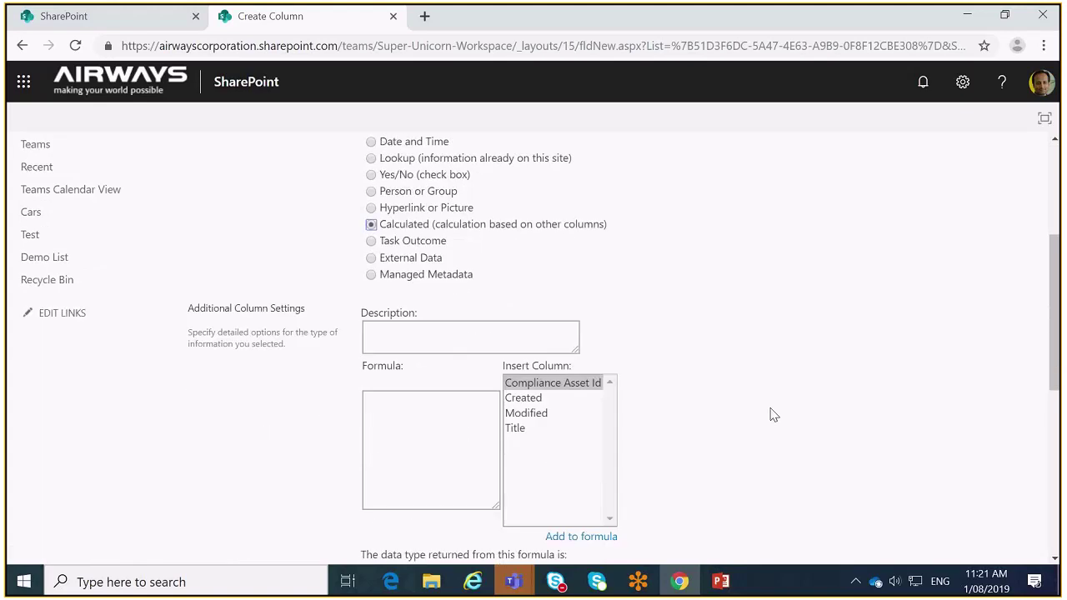
{"action": "scroll", "coordinate": [773, 415], "scroll_direction": "down", "scroll_amount": 2}
{"action": "scroll", "coordinate": [773, 415], "scroll_direction": "down", "scroll_amount": 2}
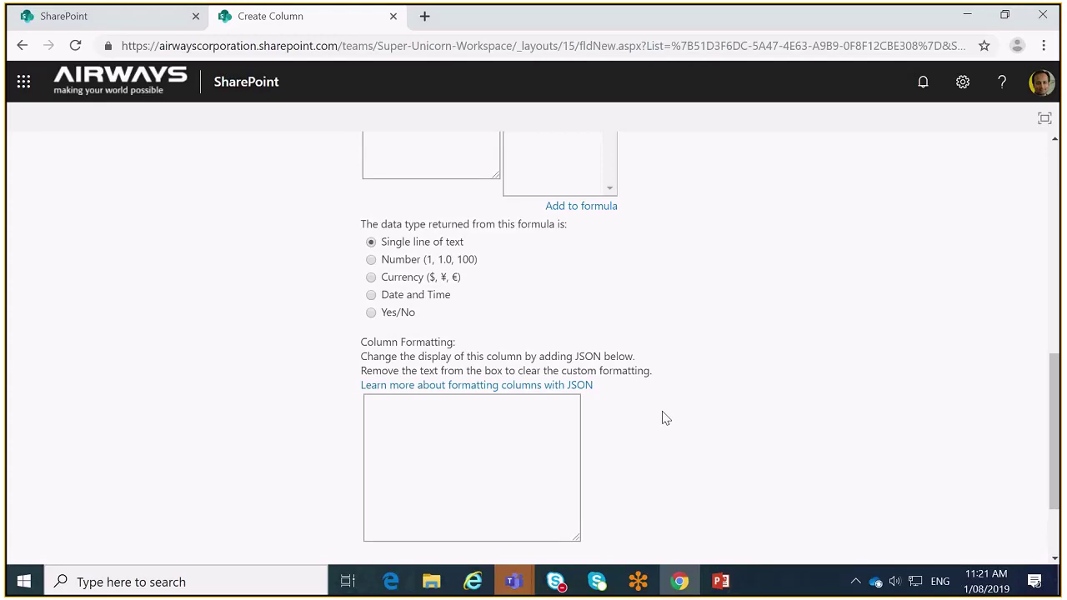
{"action": "scroll", "coordinate": [665, 417], "scroll_direction": "up", "scroll_amount": 2}
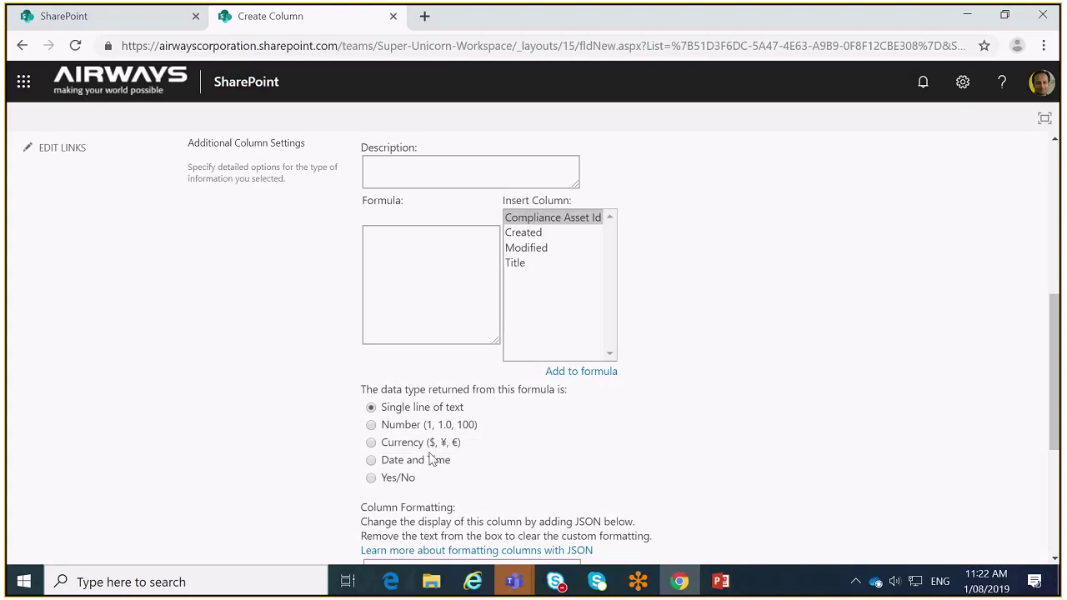
{"action": "scroll", "coordinate": [431, 459], "scroll_direction": "down", "scroll_amount": 1}
{"action": "scroll", "coordinate": [431, 456], "scroll_direction": "down", "scroll_amount": 2}
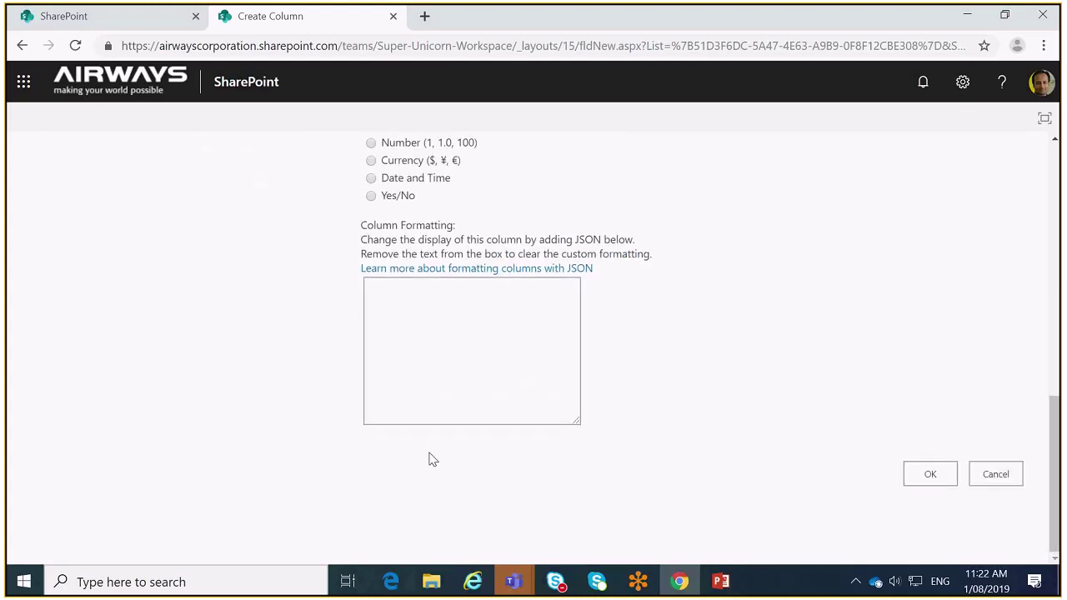
{"action": "scroll", "coordinate": [431, 459], "scroll_direction": "up", "scroll_amount": 10}
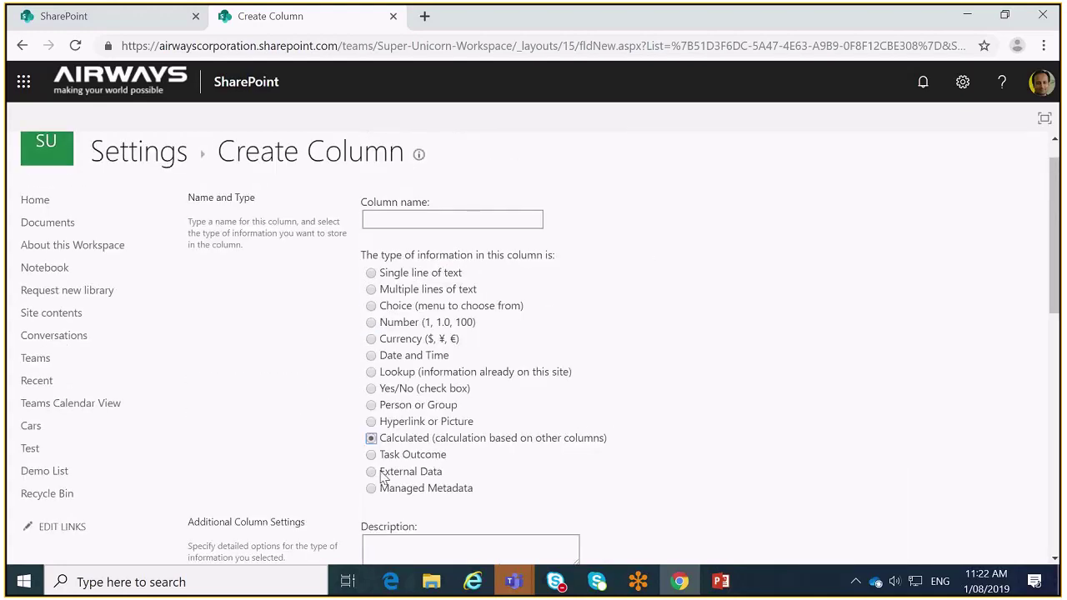
Switch the column type to External Data and review its additional settings, including the external content type.
{"action": "left_click", "coordinate": [375, 472]}
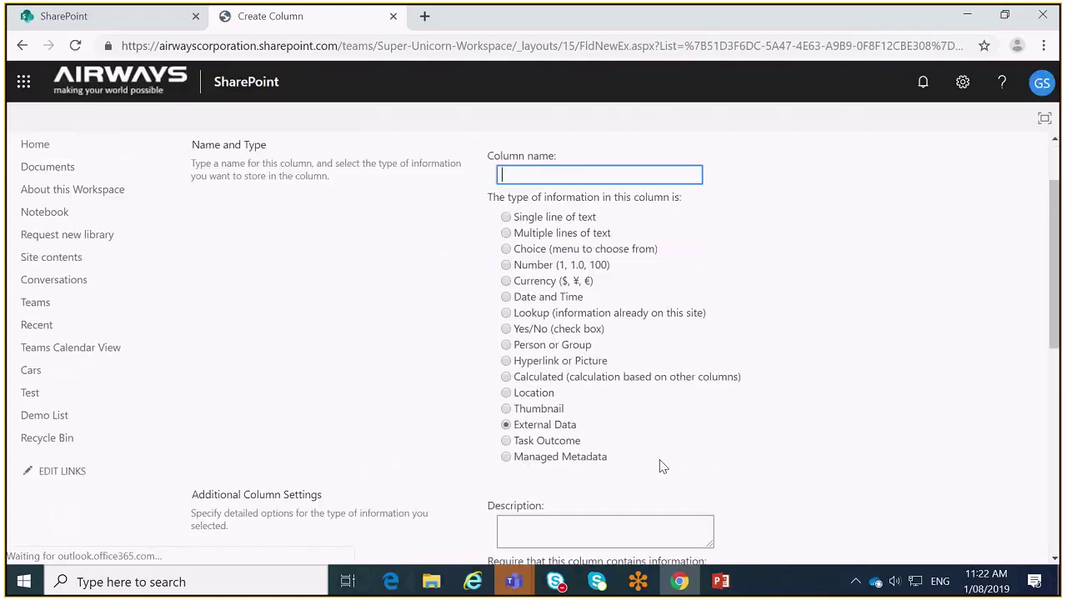
{"action": "scroll", "coordinate": [663, 467], "scroll_direction": "down", "scroll_amount": 1}
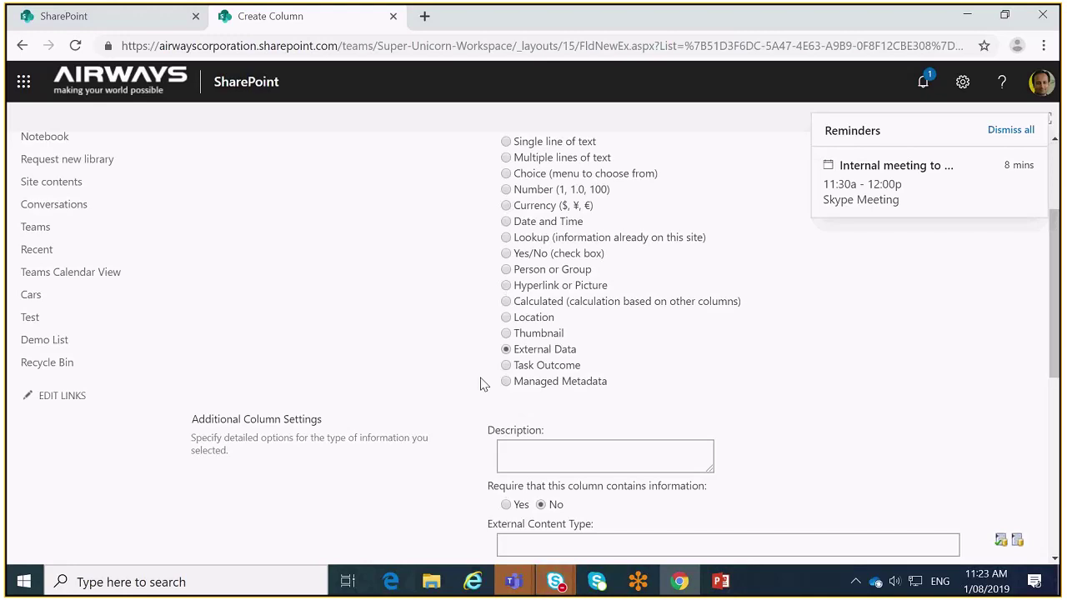
Switch the column type to Managed Metadata and review its multiple value, display format and term set settings.
{"action": "left_click", "coordinate": [506, 384]}
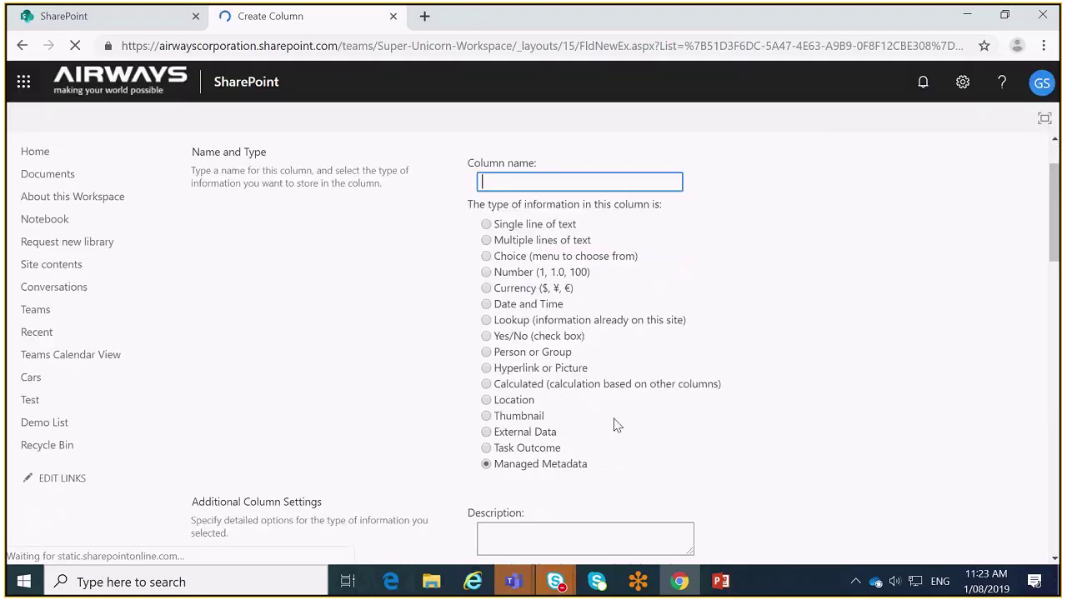
{"action": "scroll", "coordinate": [617, 425], "scroll_direction": "down", "scroll_amount": 9}
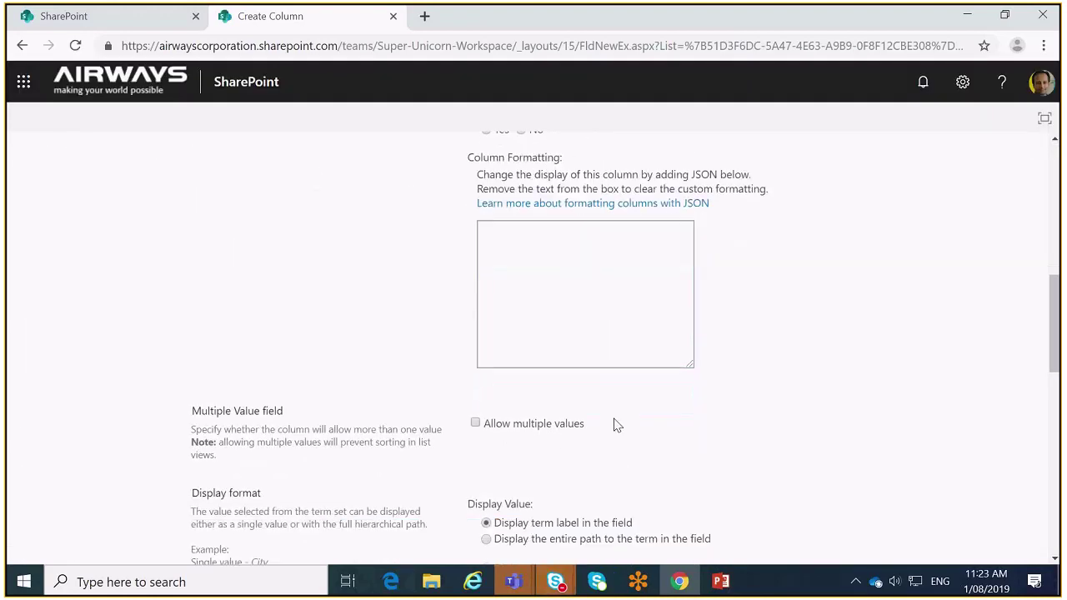
{"action": "scroll", "coordinate": [617, 426], "scroll_direction": "down", "scroll_amount": 1}
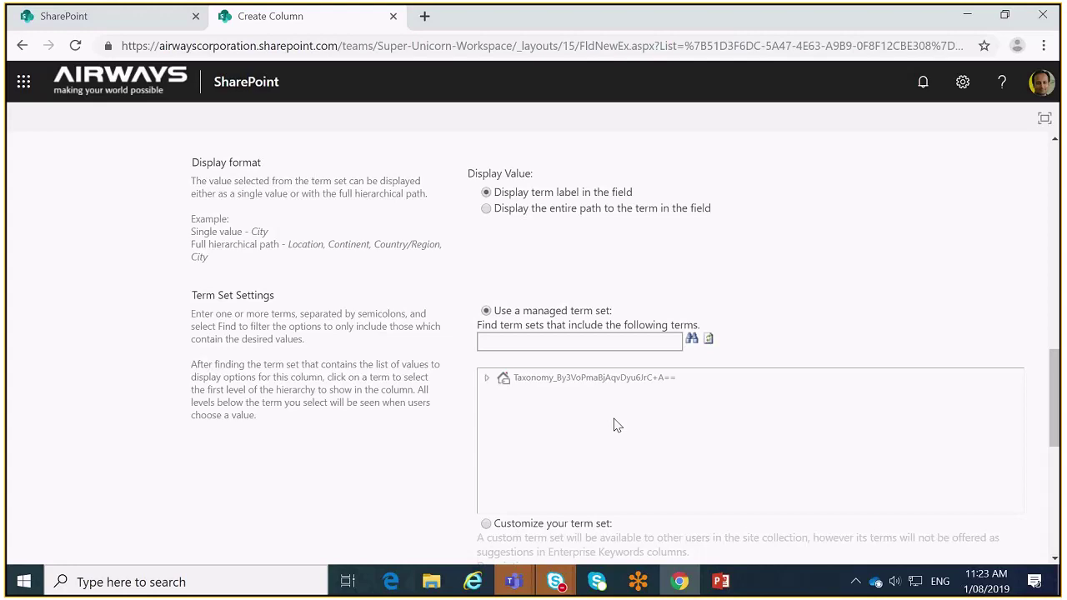
Expand the taxonomy's People group and its Job Title term set, and select the Accounts Controller term.
{"action": "left_click", "coordinate": [488, 379]}
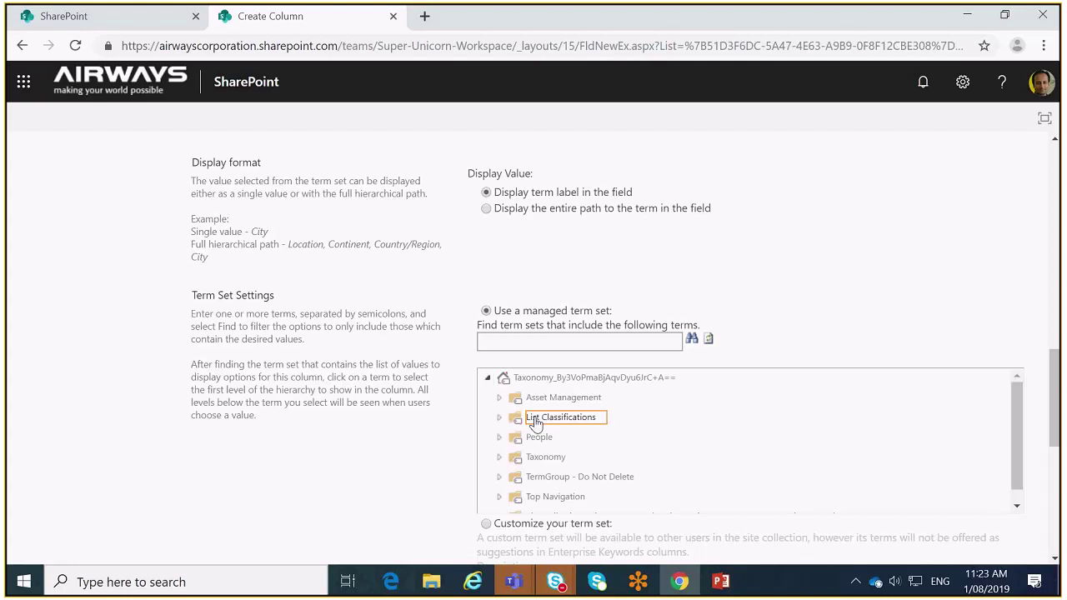
{"action": "left_click", "coordinate": [550, 440]}
{"action": "scroll", "coordinate": [555, 445], "scroll_direction": "down", "scroll_amount": 2}
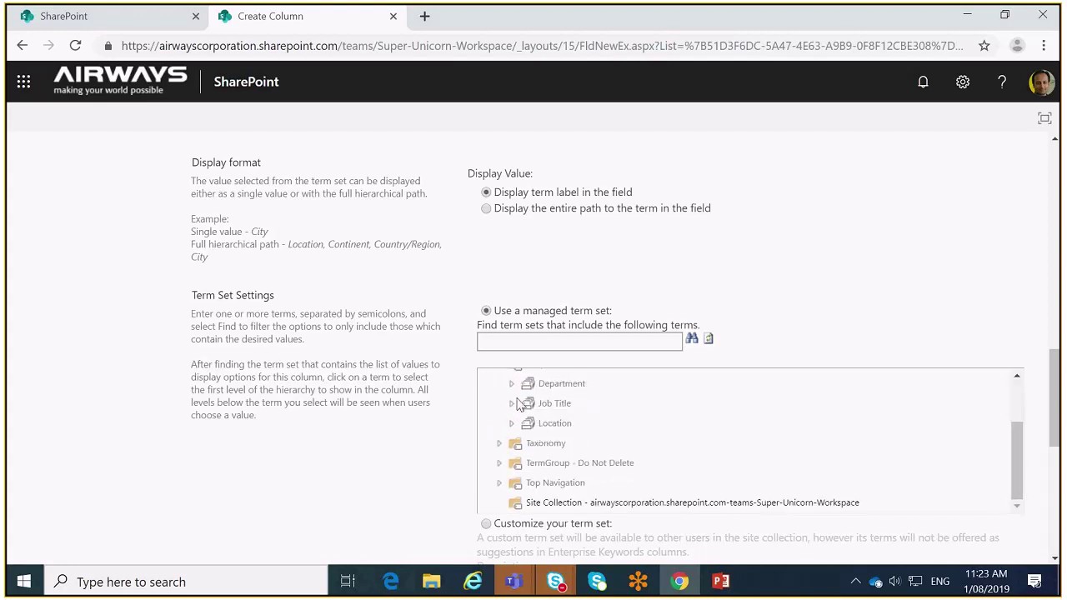
{"action": "left_click", "coordinate": [512, 403]}
{"action": "left_click", "coordinate": [577, 442]}
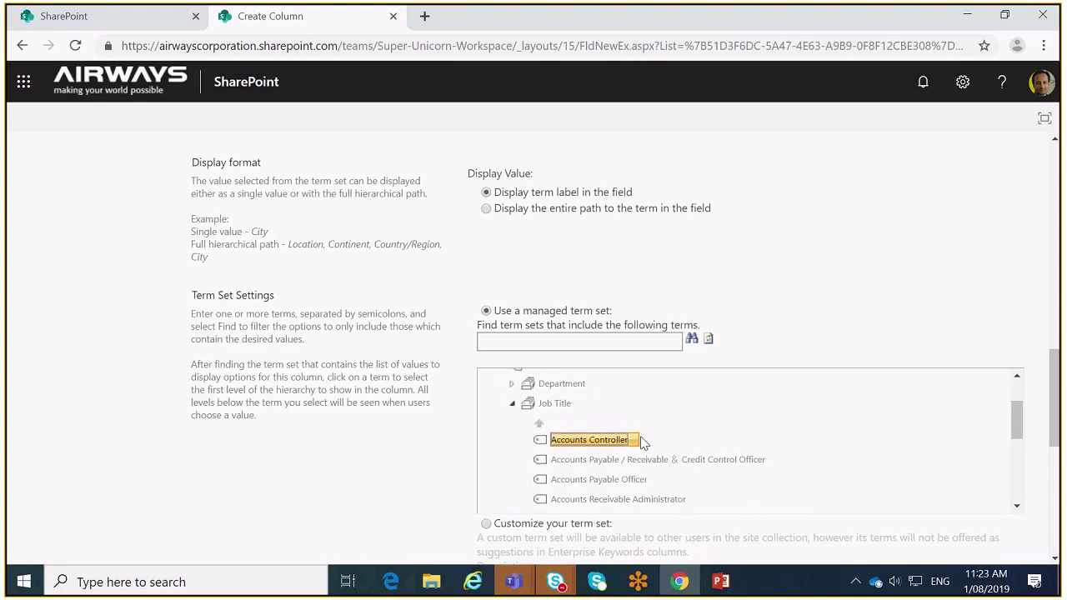
{"action": "scroll", "coordinate": [624, 475], "scroll_direction": "up", "scroll_amount": 1}
{"action": "scroll", "coordinate": [624, 479], "scroll_direction": "down", "scroll_amount": 1}
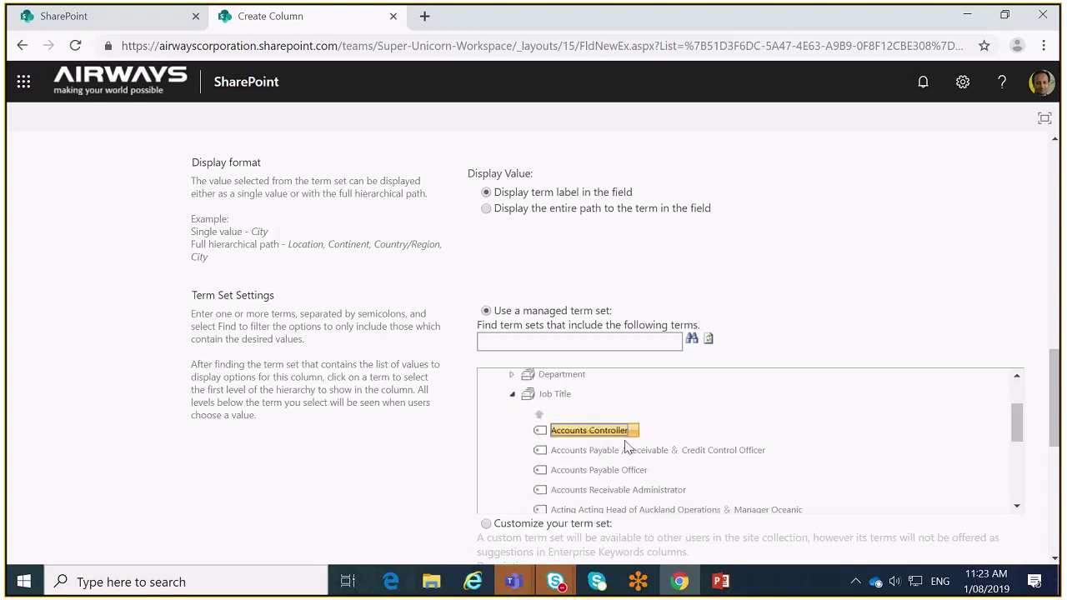
{"action": "scroll", "coordinate": [627, 447], "scroll_direction": "up", "scroll_amount": 1}
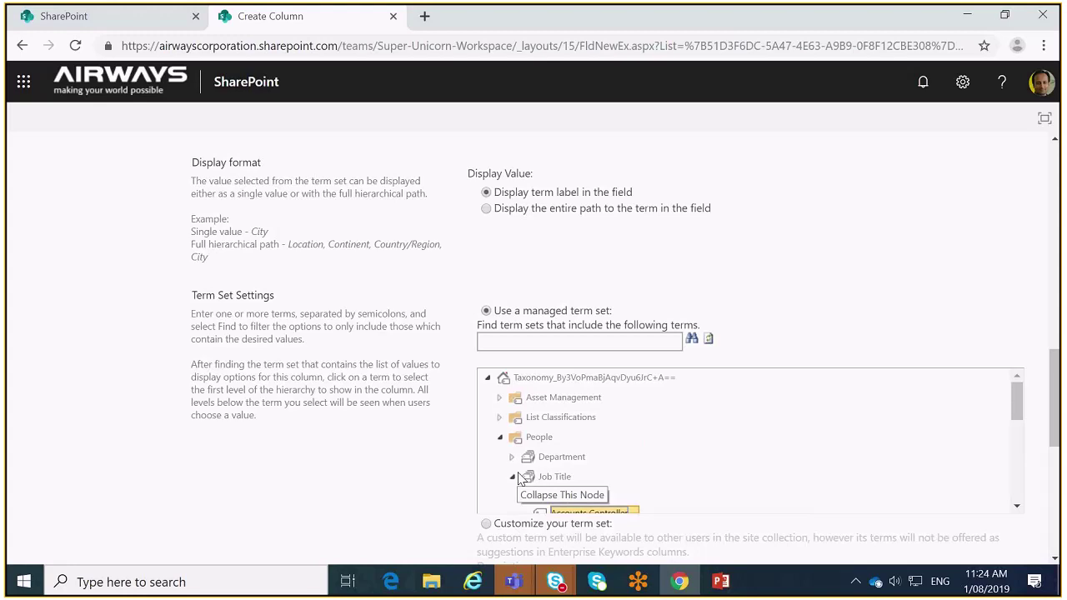
Switch the column type to Lookup and view the lists and libraries it can get information from.
{"action": "scroll", "coordinate": [558, 275], "scroll_direction": "up", "scroll_amount": 20}
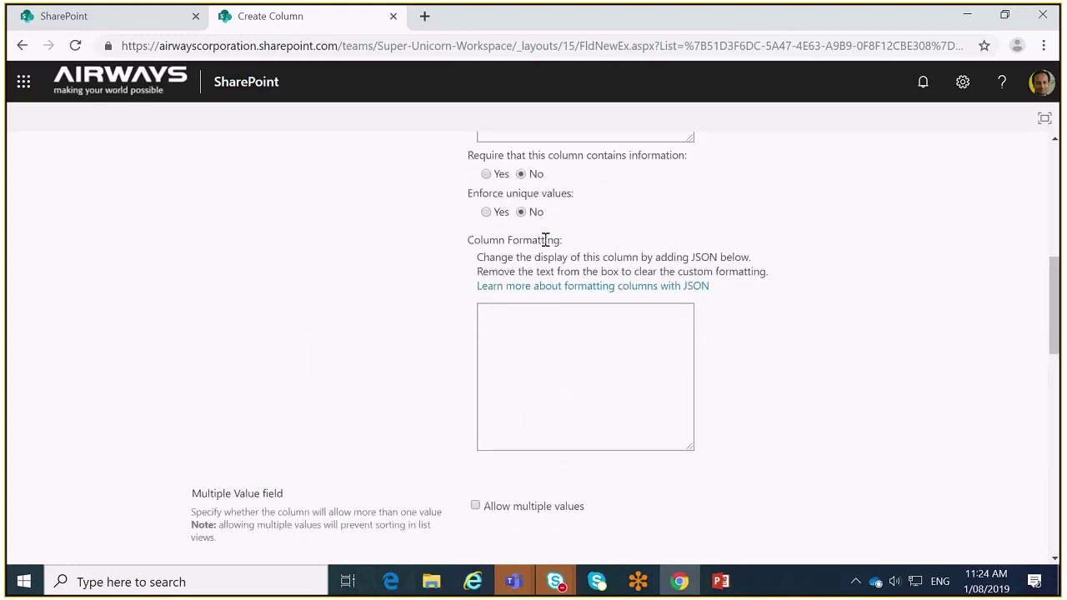
{"action": "left_click", "coordinate": [487, 403]}
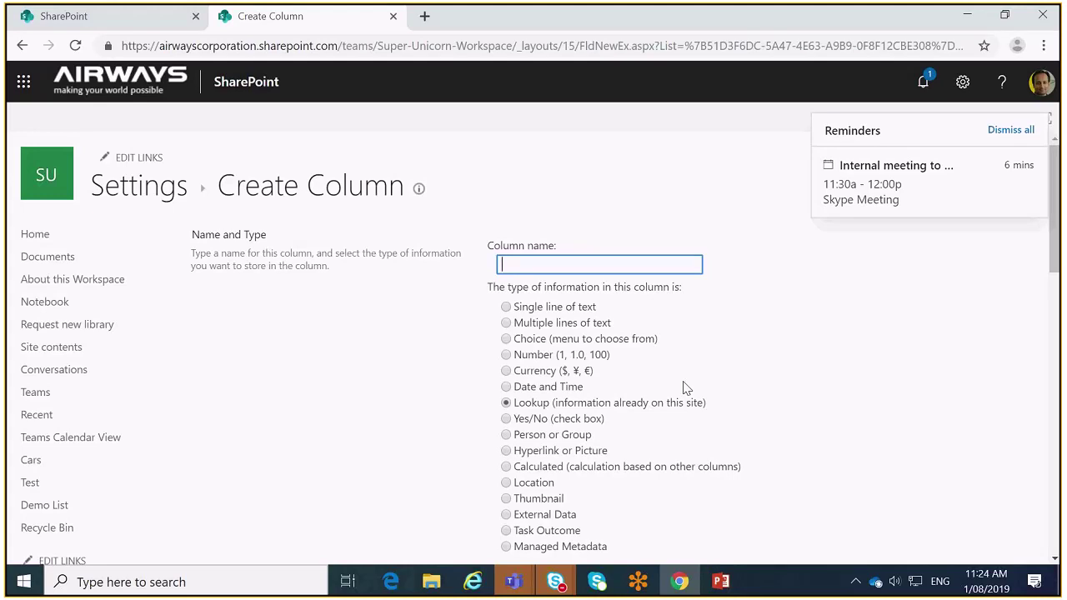
{"action": "scroll", "coordinate": [650, 406], "scroll_direction": "down", "scroll_amount": 3}
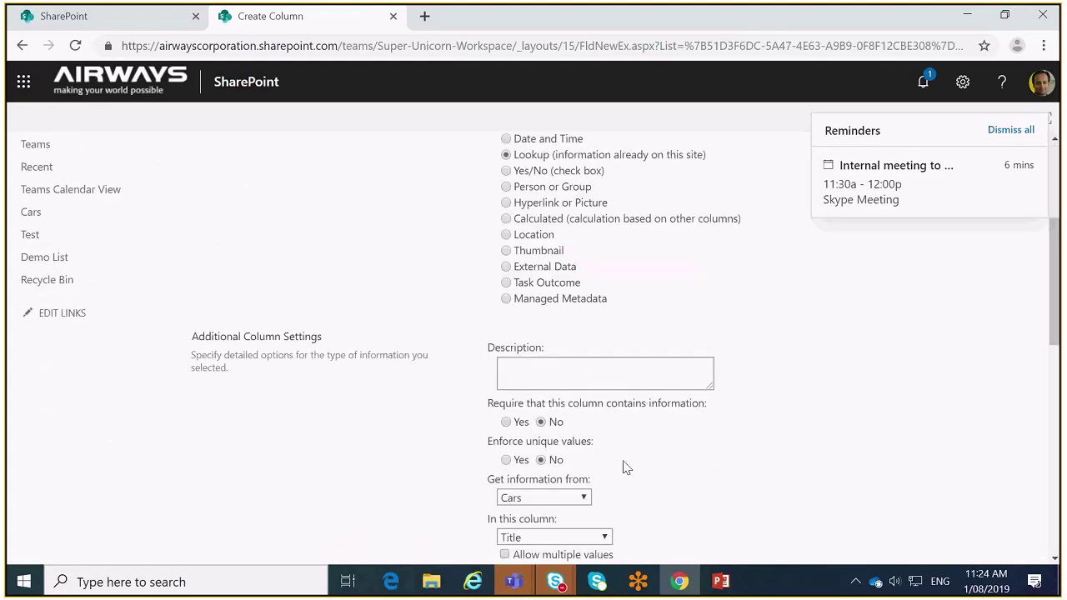
{"action": "scroll", "coordinate": [625, 467], "scroll_direction": "down", "scroll_amount": 1}
{"action": "left_click", "coordinate": [578, 415]}
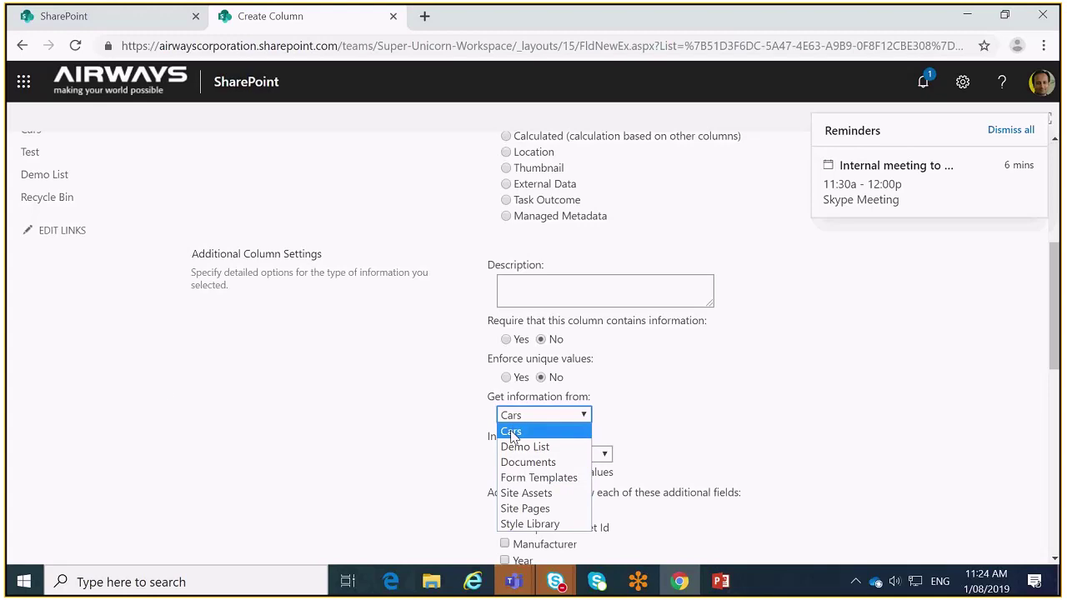
Open the Cars list in a new browser tab and switch to it to view its items.
{"action": "scroll", "coordinate": [158, 387], "scroll_direction": "up", "scroll_amount": 4}
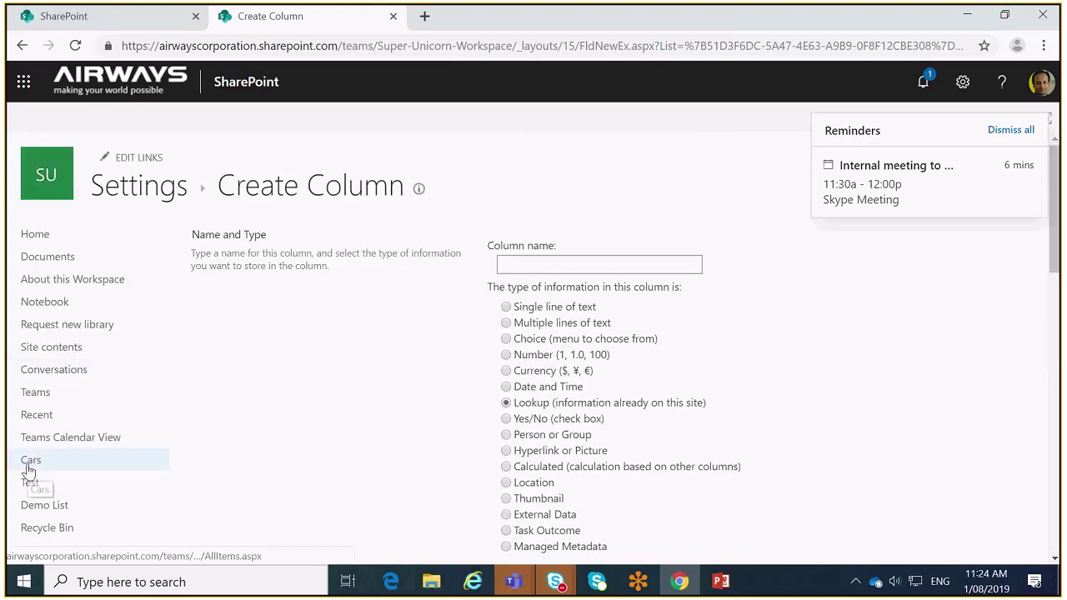
{"action": "right_click", "coordinate": [31, 464]}
{"action": "left_click", "coordinate": [66, 335]}
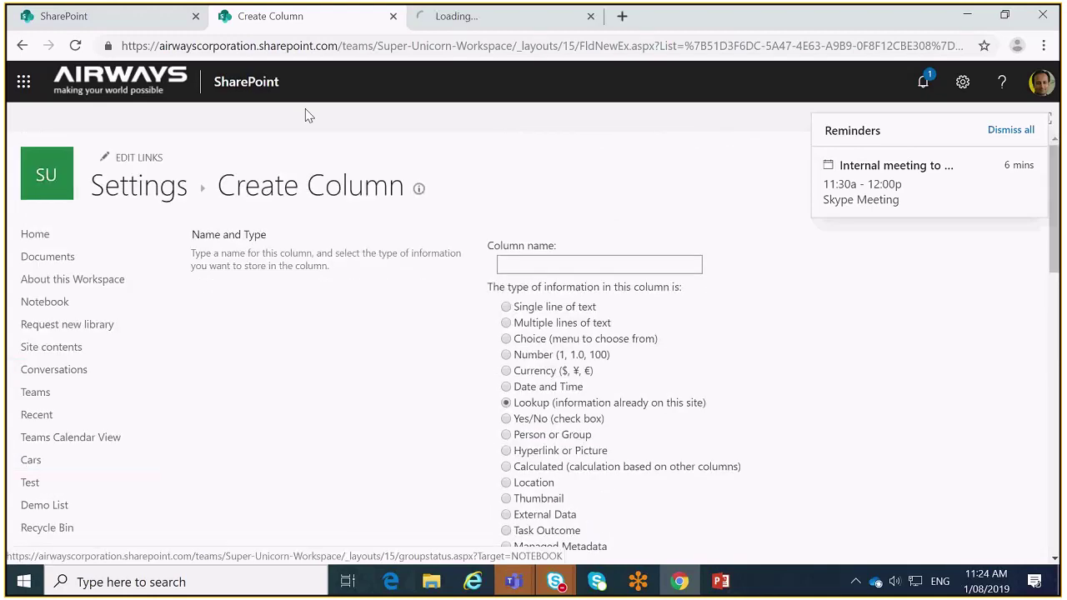
{"action": "left_click", "coordinate": [466, 17]}
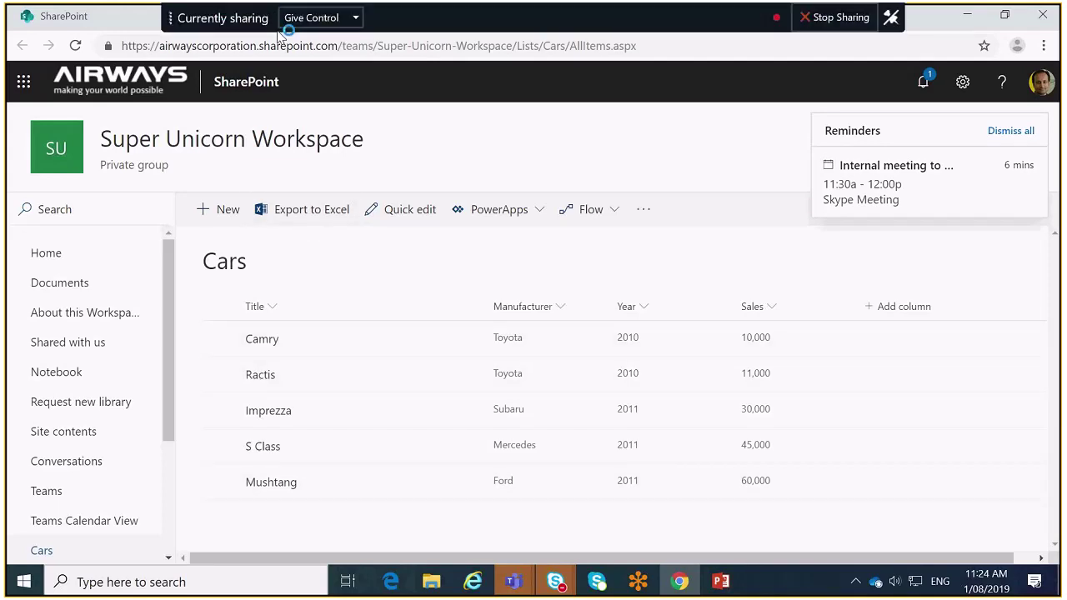
Return to the Create Column page and include Manufacturer, Year and Sales as additional fields for the Cars lookup.
{"action": "left_click", "coordinate": [291, 16]}
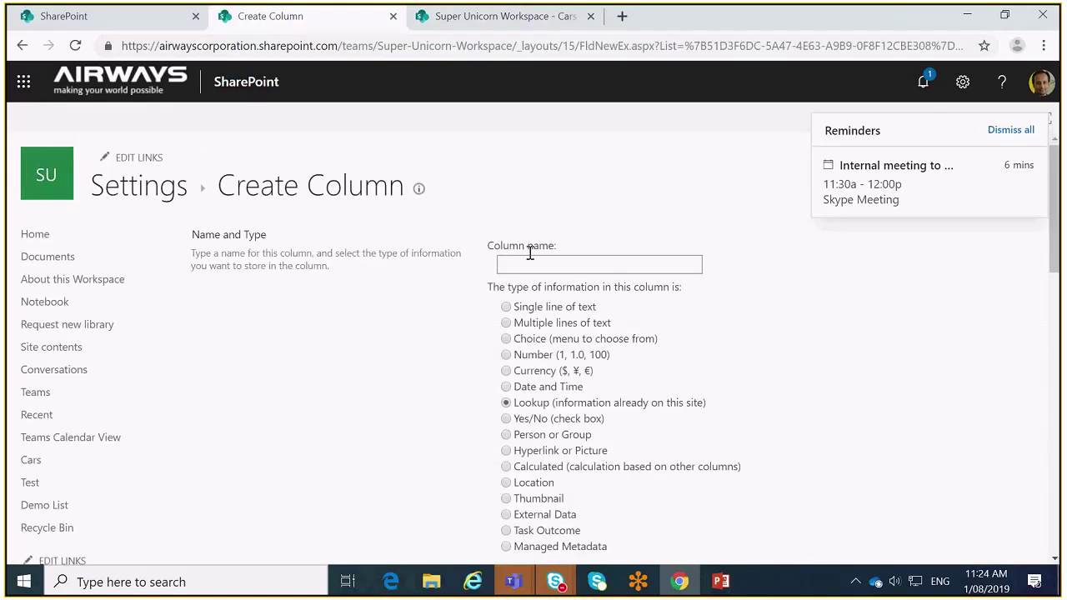
{"action": "scroll", "coordinate": [584, 413], "scroll_direction": "down", "scroll_amount": 3}
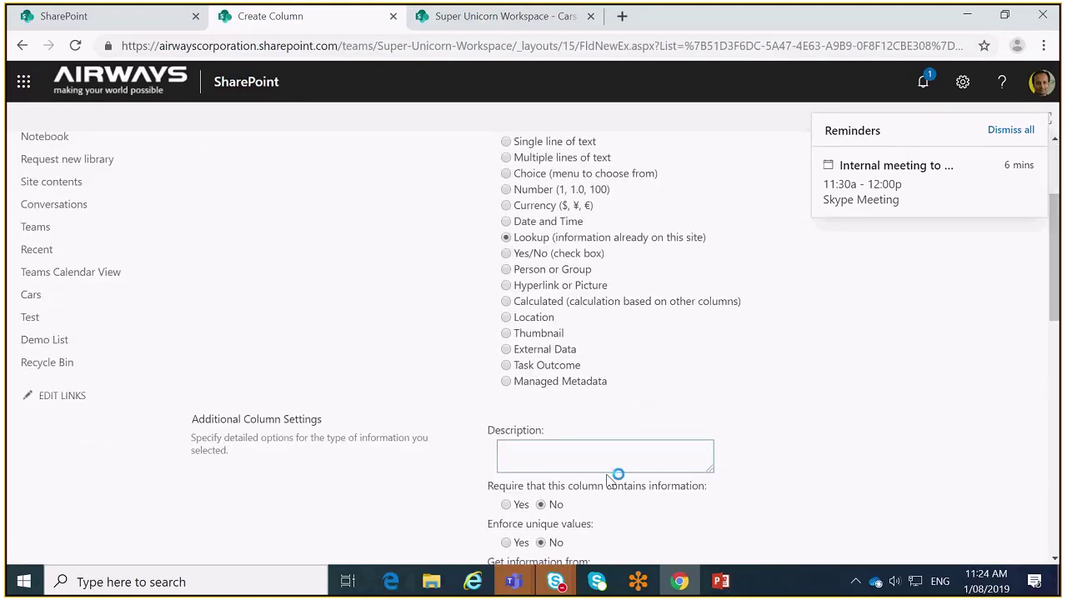
{"action": "scroll", "coordinate": [601, 433], "scroll_direction": "down", "scroll_amount": 3}
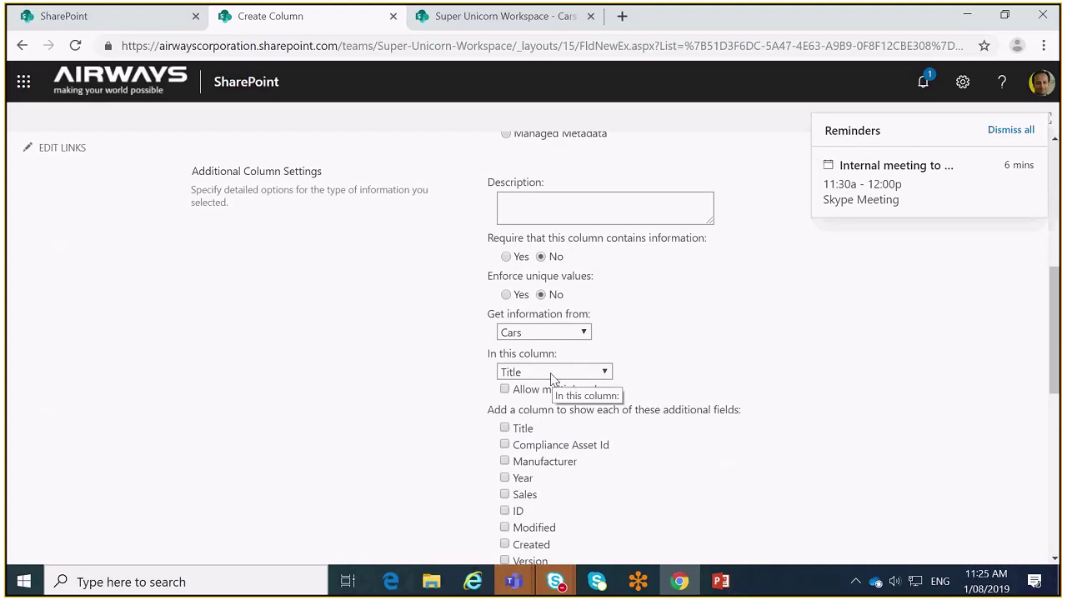
{"action": "scroll", "coordinate": [551, 380], "scroll_direction": "down", "scroll_amount": 2}
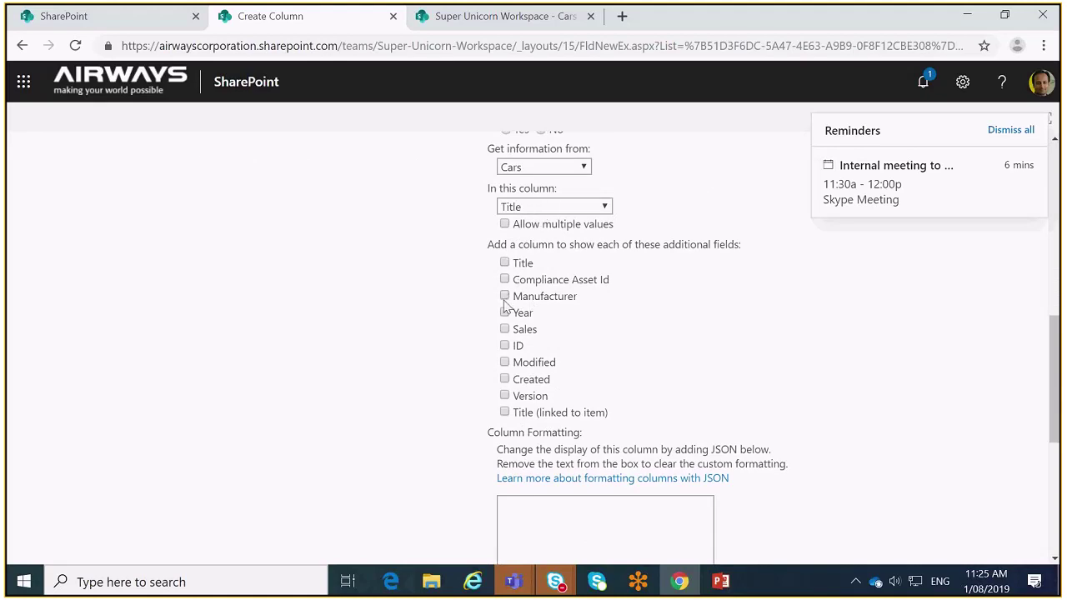
{"action": "left_click", "coordinate": [505, 296]}
{"action": "left_click", "coordinate": [504, 313]}
{"action": "left_click", "coordinate": [504, 330]}
Name the lookup column Cars and create it in Demo List.
{"action": "scroll", "coordinate": [679, 341], "scroll_direction": "down", "scroll_amount": 5}
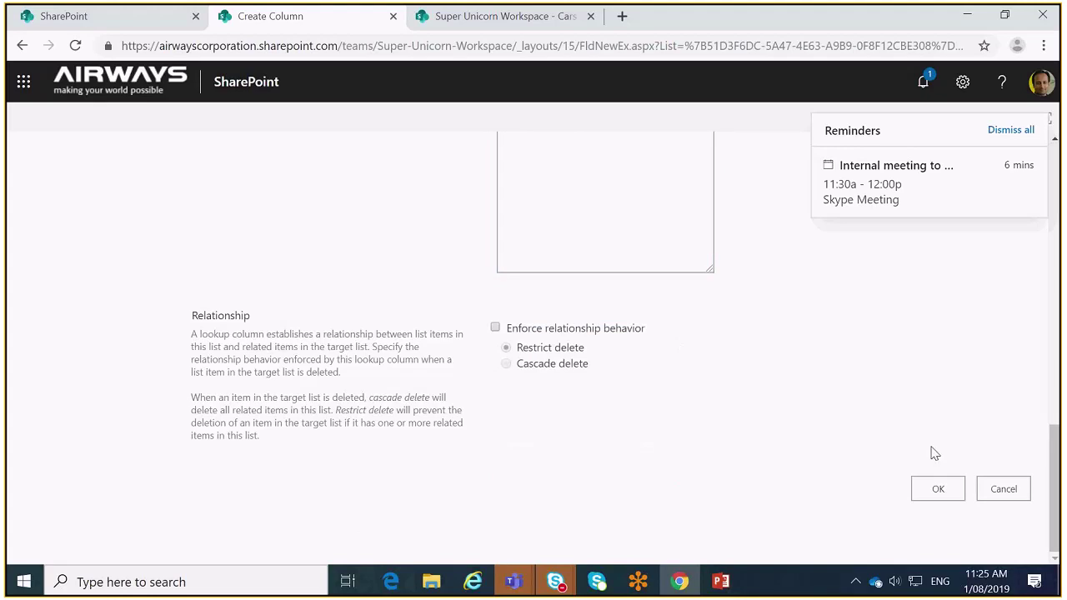
{"action": "left_click", "coordinate": [941, 490]}
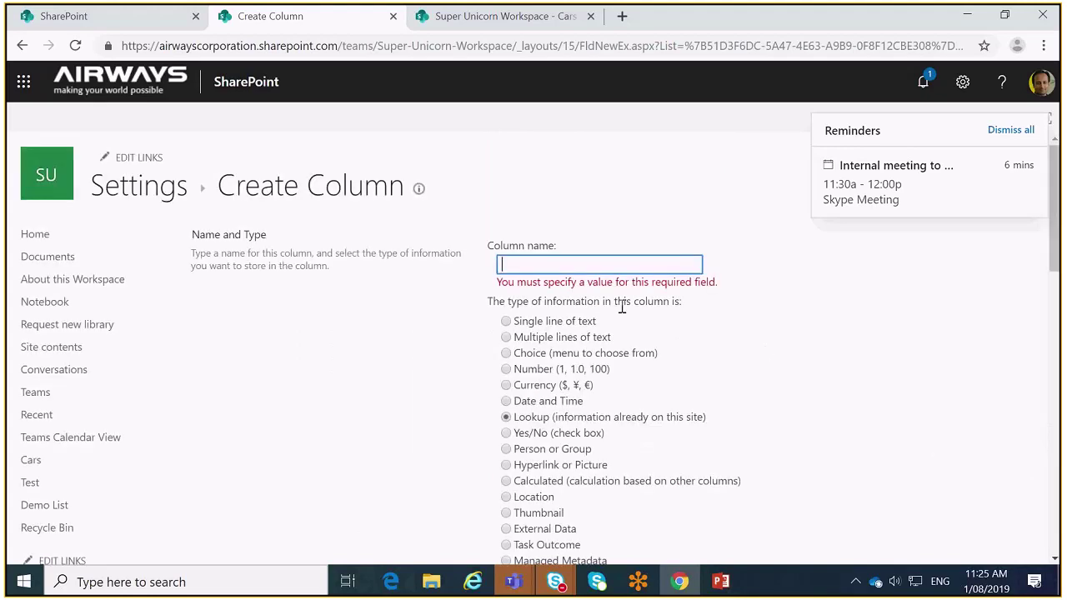
{"action": "type", "text": "Cars"}
{"action": "scroll", "coordinate": [648, 331], "scroll_direction": "down", "scroll_amount": 12}
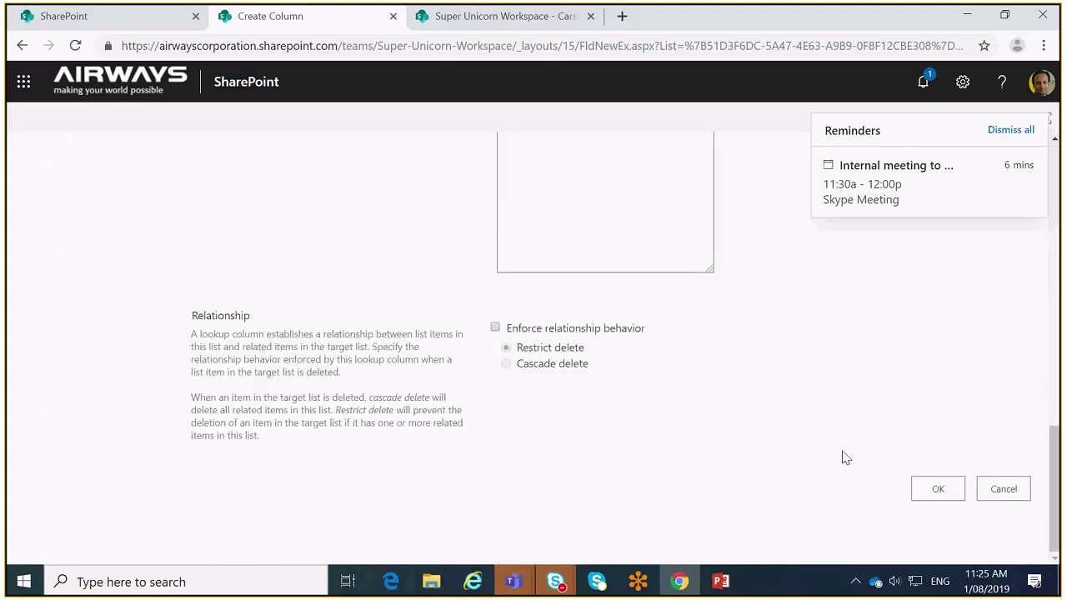
{"action": "left_click", "coordinate": [939, 489]}
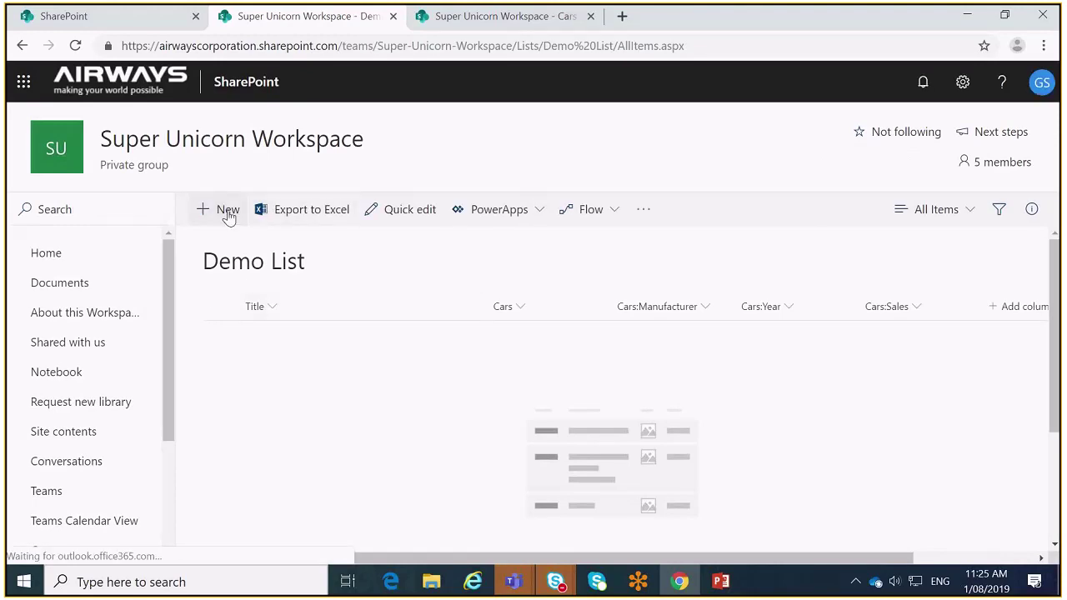
View the Cars lookup choices in a new Demo List item, close the form unsaved and examine the list's lookup columns.
{"action": "left_click", "coordinate": [227, 211]}
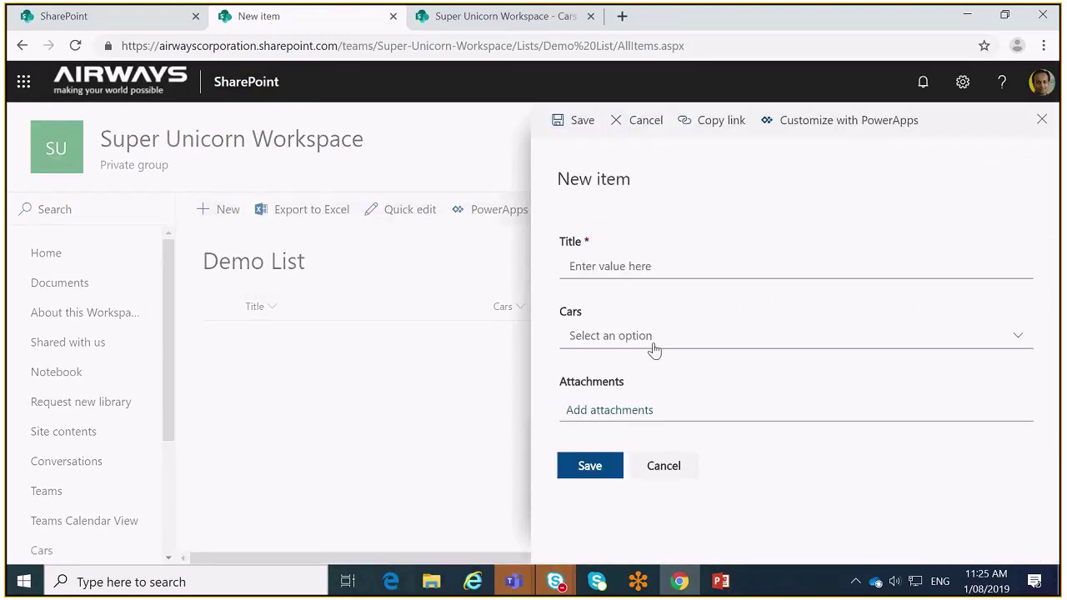
{"action": "left_click", "coordinate": [655, 342]}
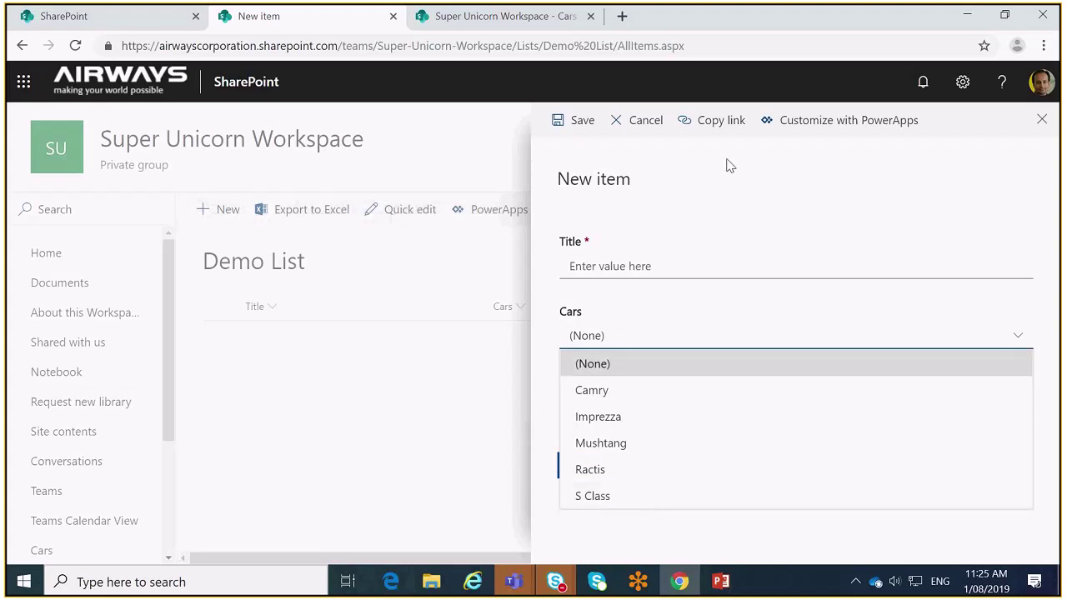
{"action": "left_click", "coordinate": [1042, 123]}
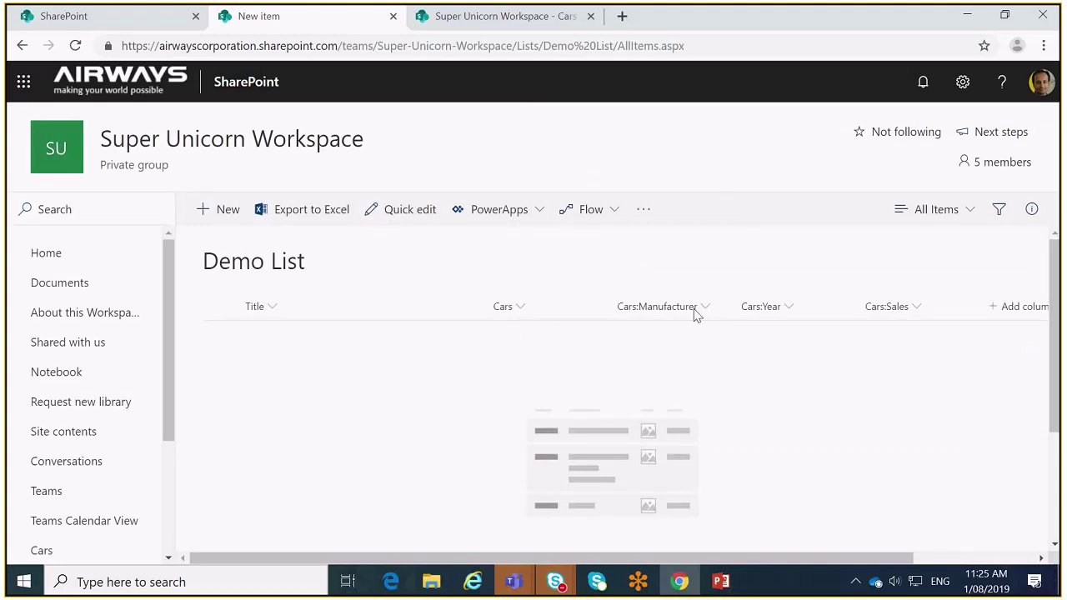
{"action": "left_click_drag", "start_coordinate": [561, 558], "coordinate": [714, 544]}
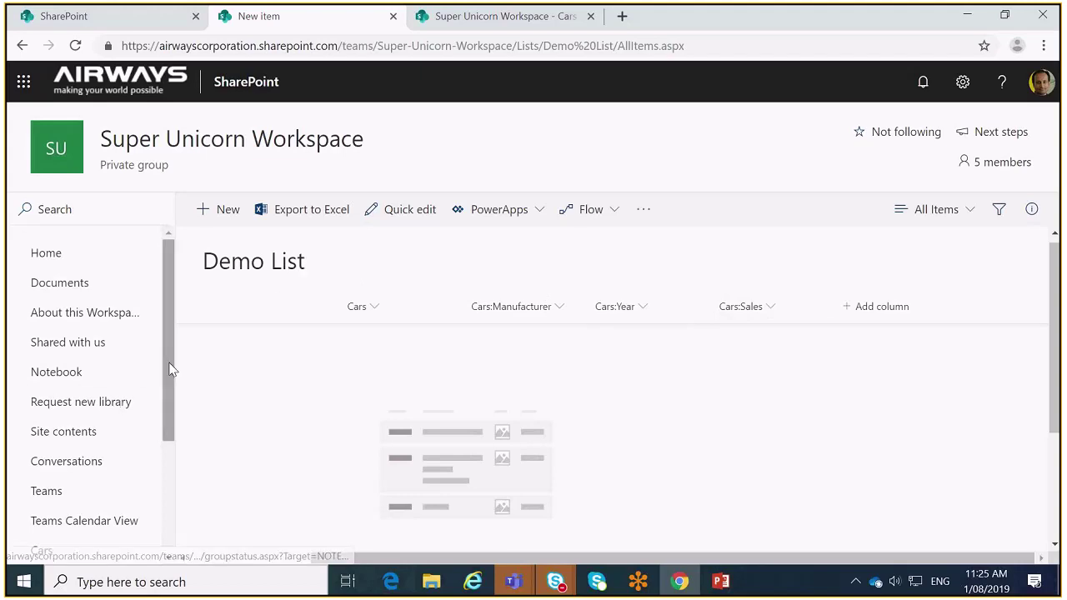
{"action": "scroll", "coordinate": [173, 400], "scroll_direction": "down", "scroll_amount": 1}
{"action": "left_click_drag", "start_coordinate": [173, 401], "coordinate": [162, 365]}
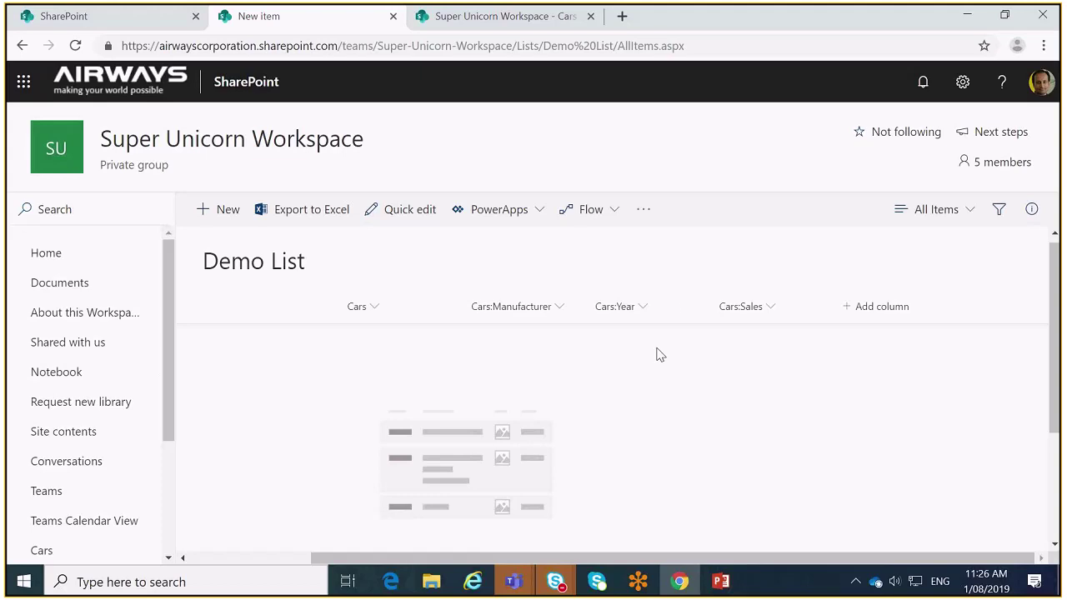
Switch to PowerPoint, present the slides from What is a List? through What is a List view? and end the slide show.
{"action": "left_click", "coordinate": [723, 582]}
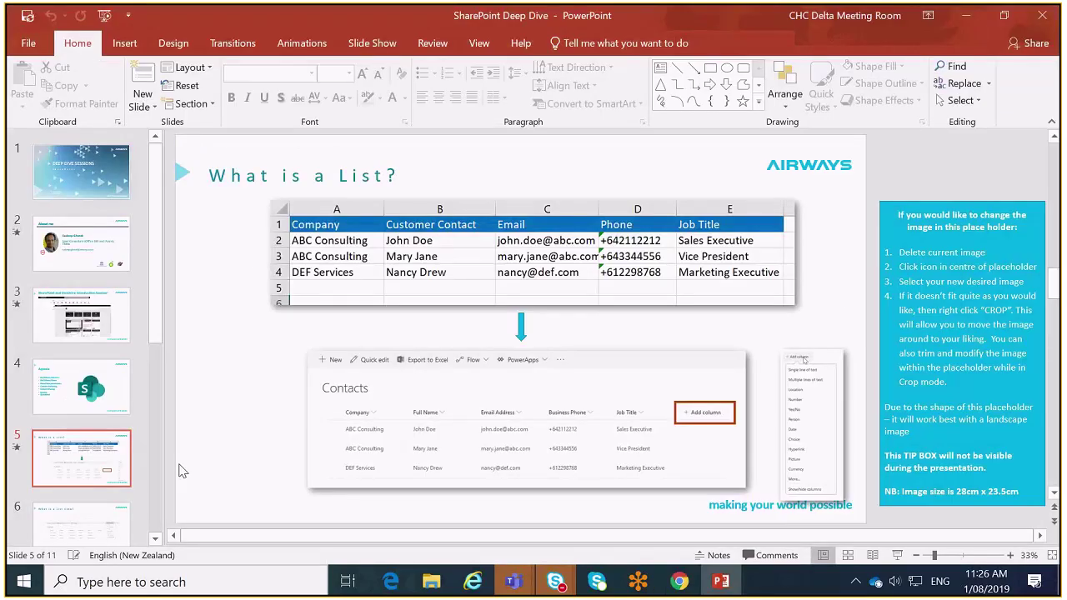
{"action": "left_click", "coordinate": [898, 555]}
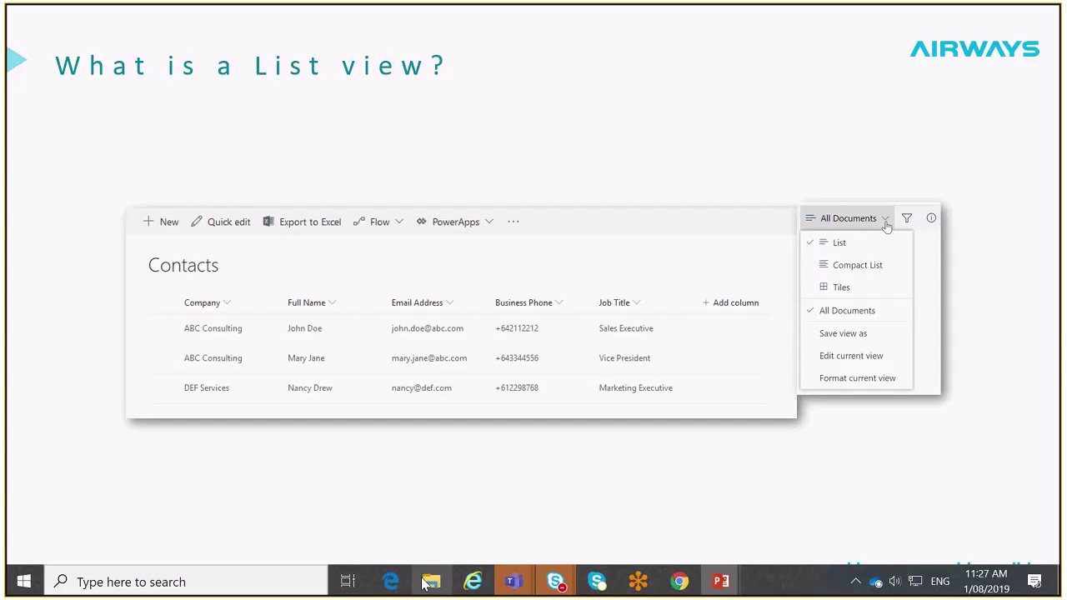
{"action": "key", "text": "Escape"}
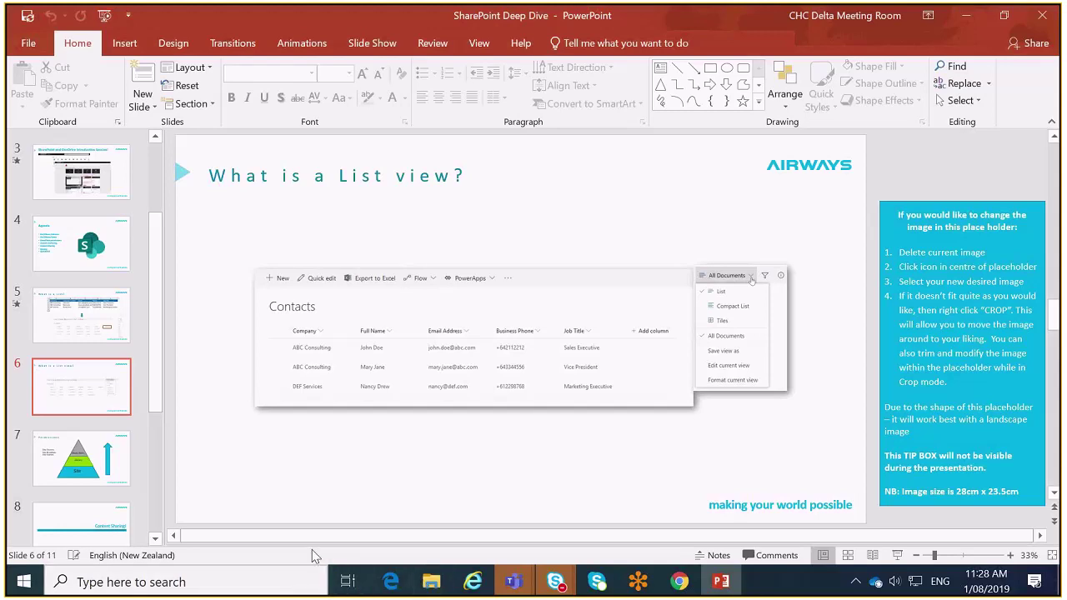
Switch back to Chrome, open the Cars list's settings and review its columns and their types.
{"action": "left_click", "coordinate": [678, 587]}
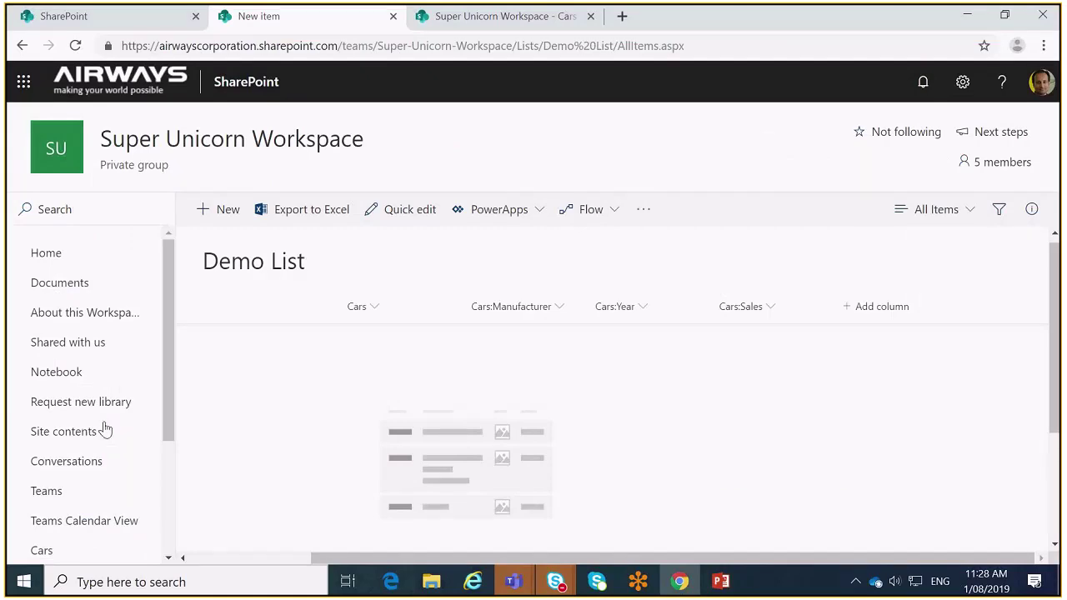
{"action": "scroll", "coordinate": [106, 430], "scroll_direction": "down", "scroll_amount": 3}
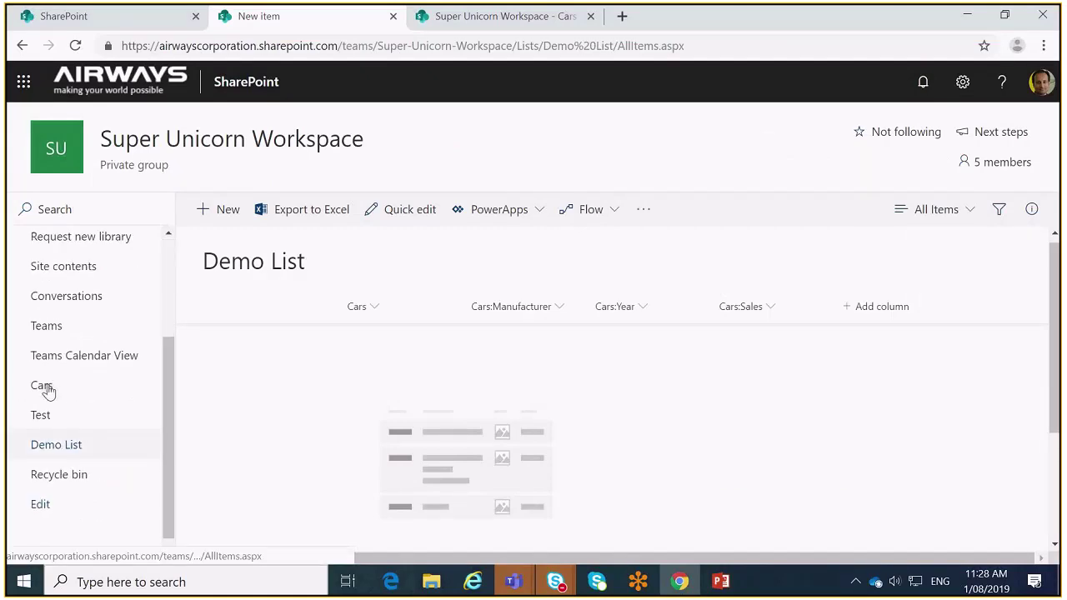
{"action": "left_click", "coordinate": [44, 386]}
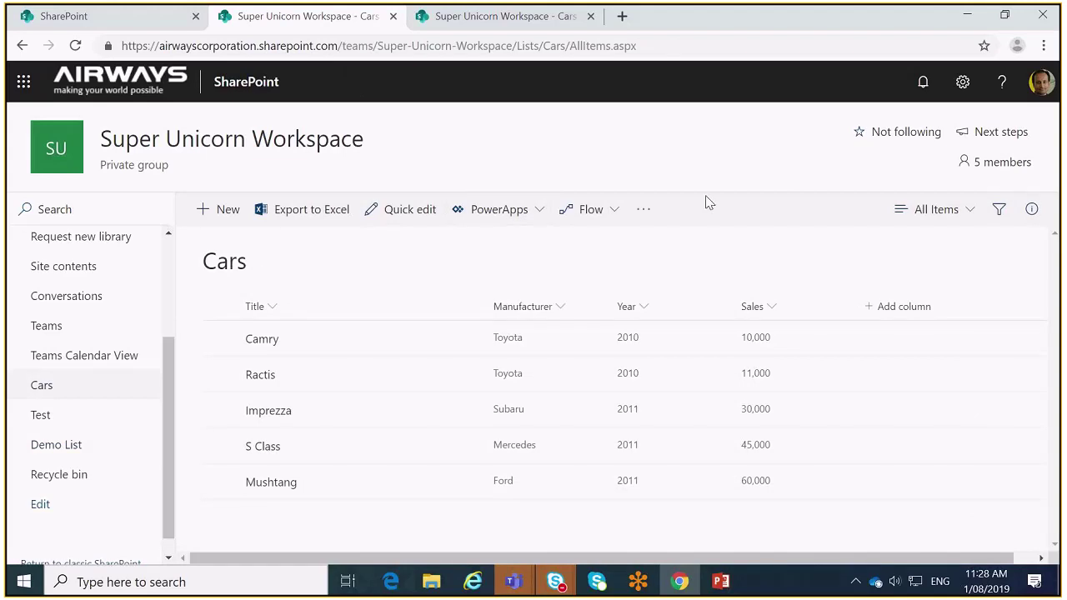
{"action": "left_click", "coordinate": [962, 81]}
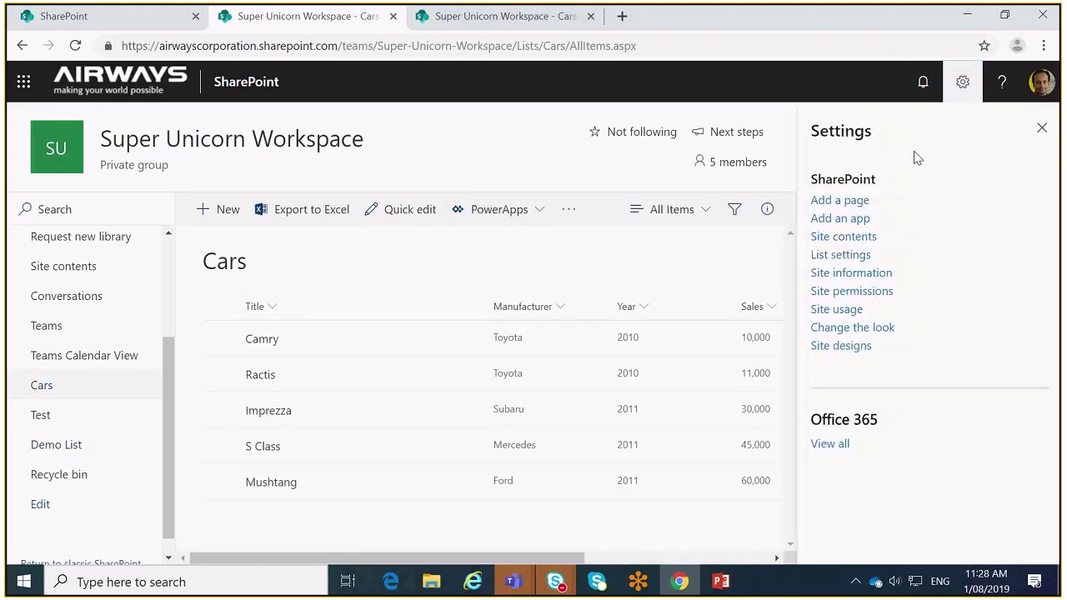
{"action": "left_click", "coordinate": [855, 258]}
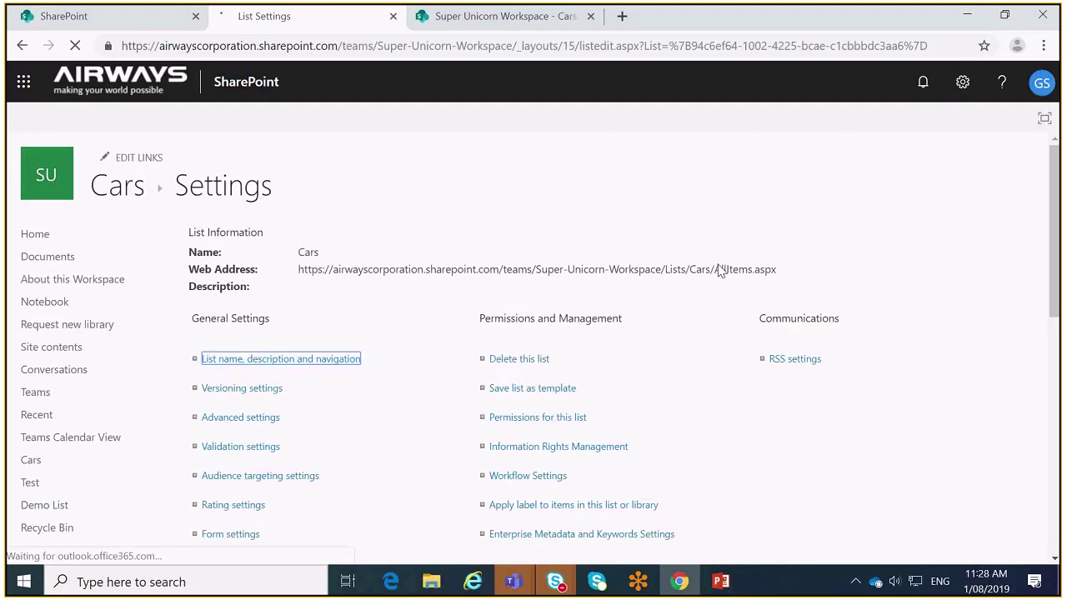
{"action": "scroll", "coordinate": [687, 314], "scroll_direction": "down", "scroll_amount": 6}
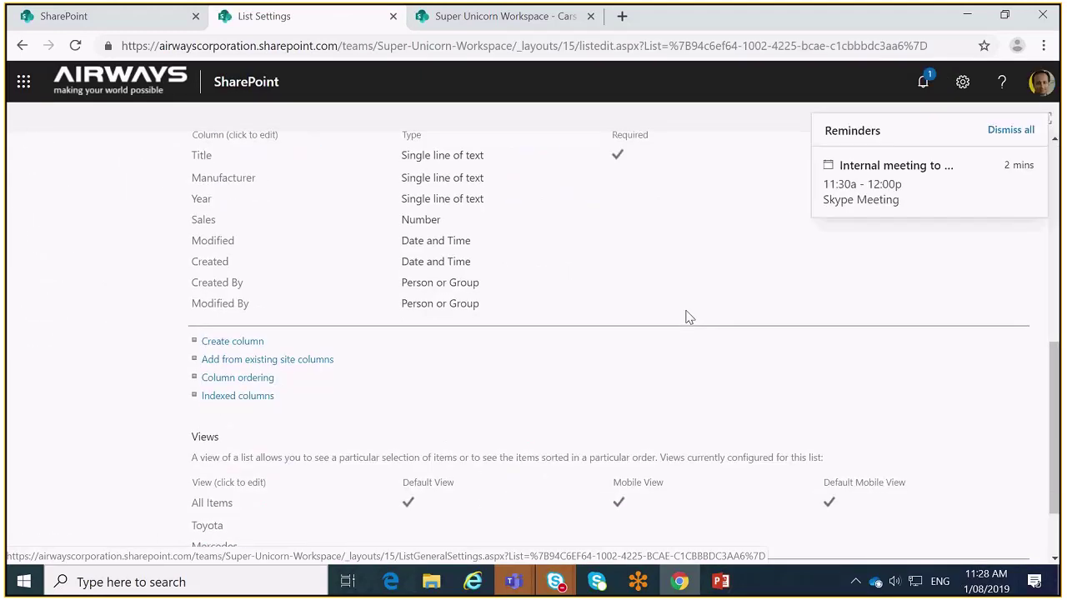
{"action": "scroll", "coordinate": [689, 316], "scroll_direction": "up", "scroll_amount": 1}
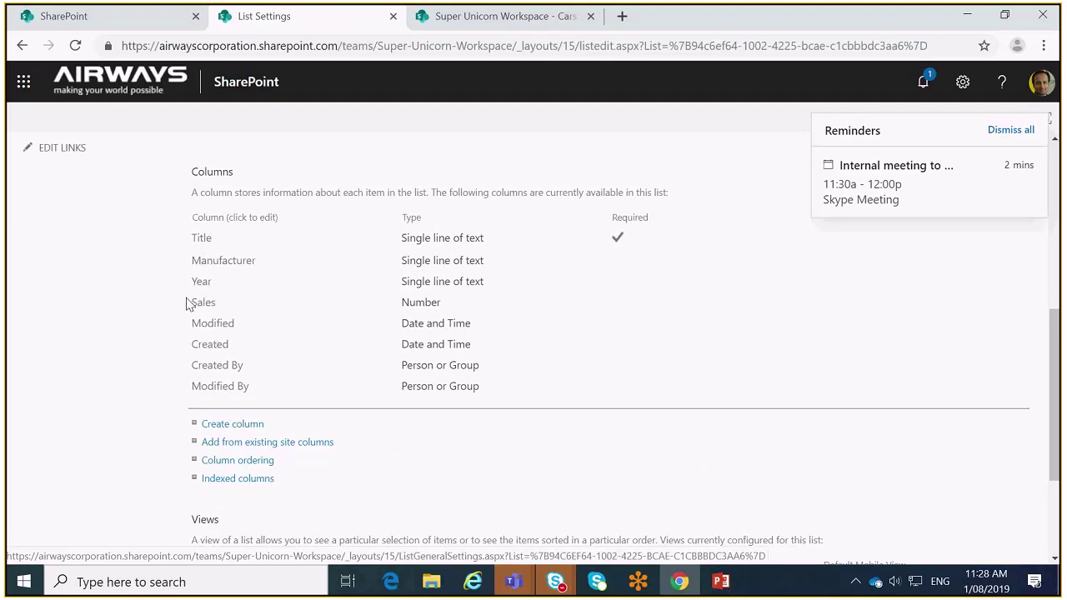
View the column ordering of the Cars list, cancel without changes and return to the list's items.
{"action": "left_click", "coordinate": [251, 465]}
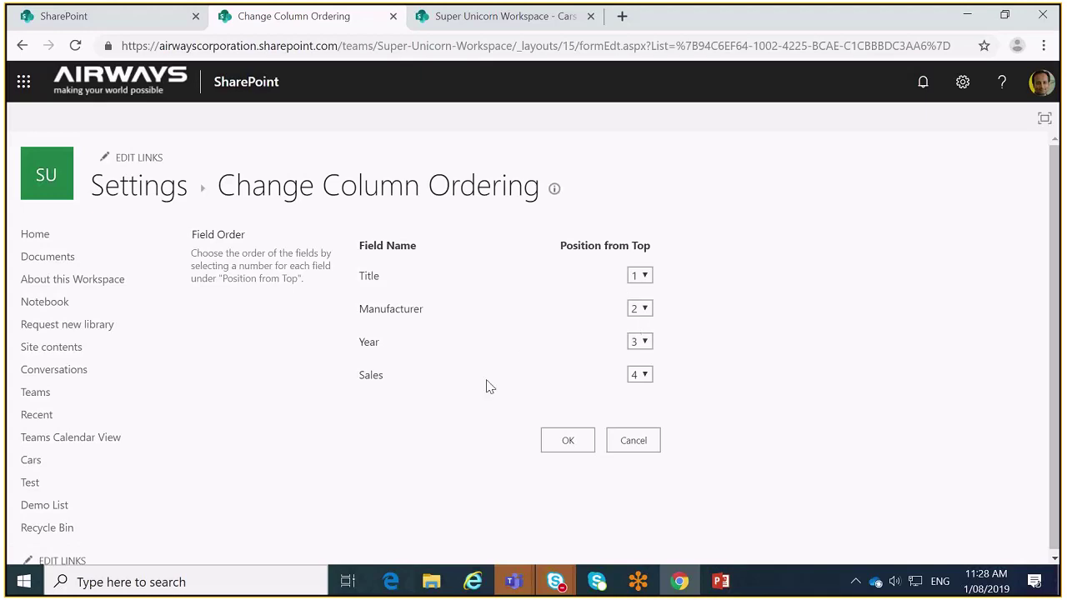
{"action": "left_click", "coordinate": [631, 448]}
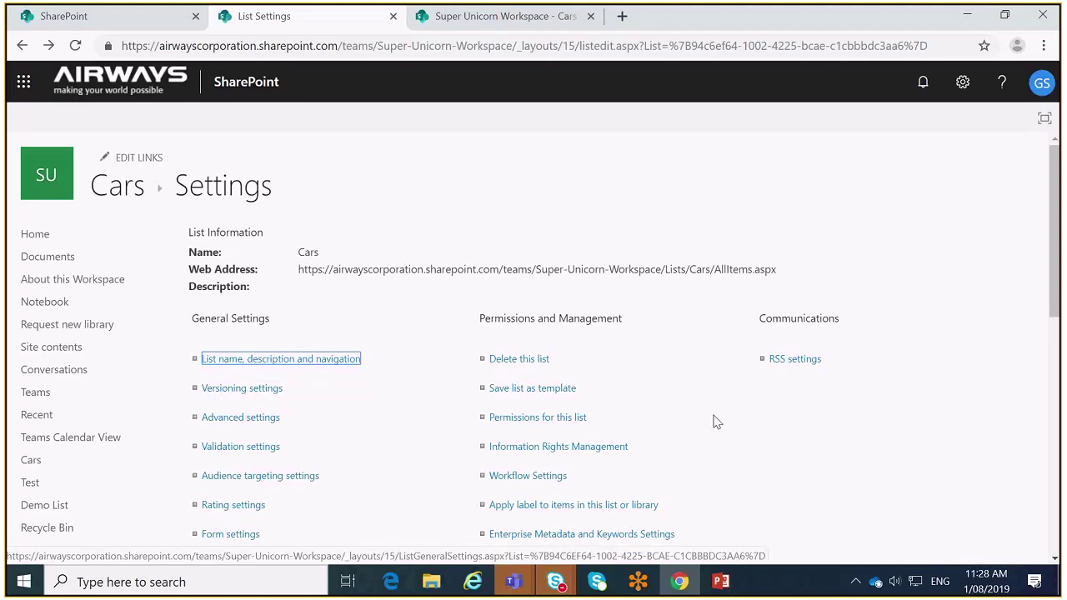
{"action": "scroll", "coordinate": [717, 421], "scroll_direction": "down", "scroll_amount": 2}
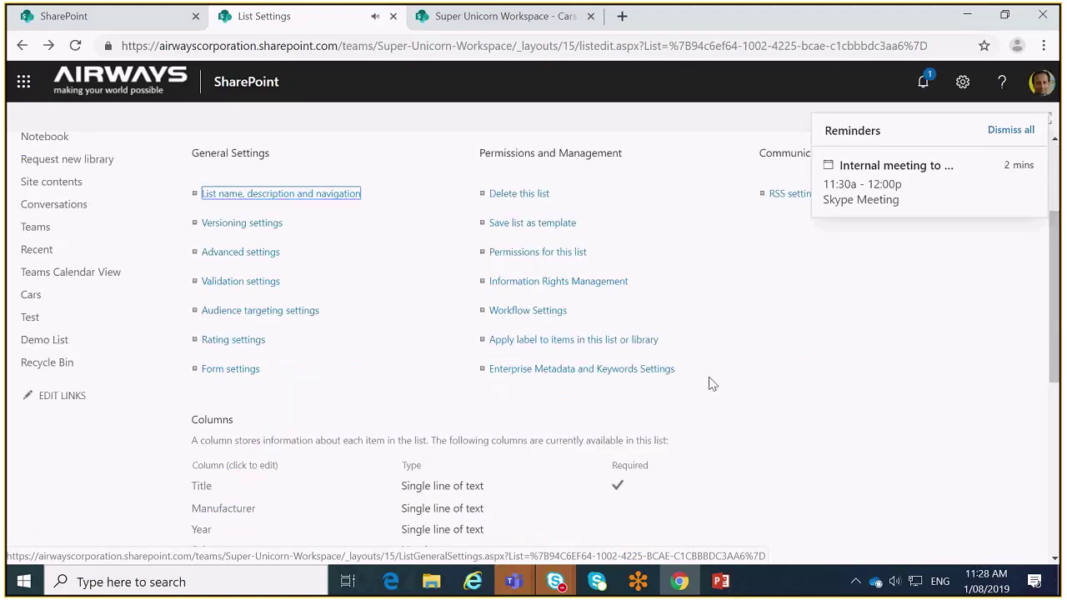
{"action": "scroll", "coordinate": [708, 380], "scroll_direction": "up", "scroll_amount": 2}
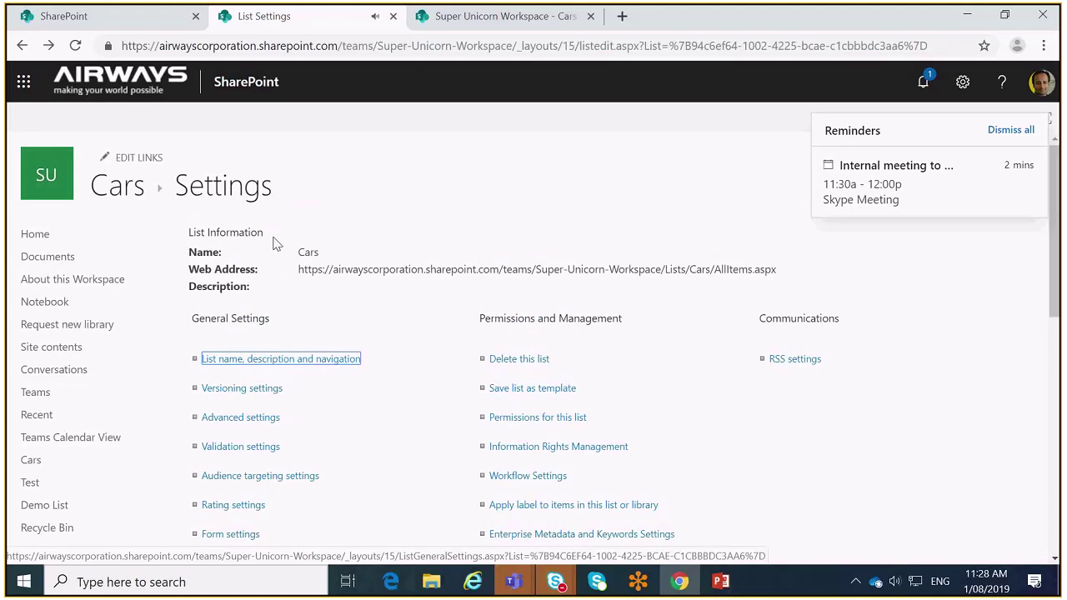
{"action": "scroll", "coordinate": [35, 308], "scroll_direction": "down", "scroll_amount": 2}
{"action": "left_click", "coordinate": [31, 295]}
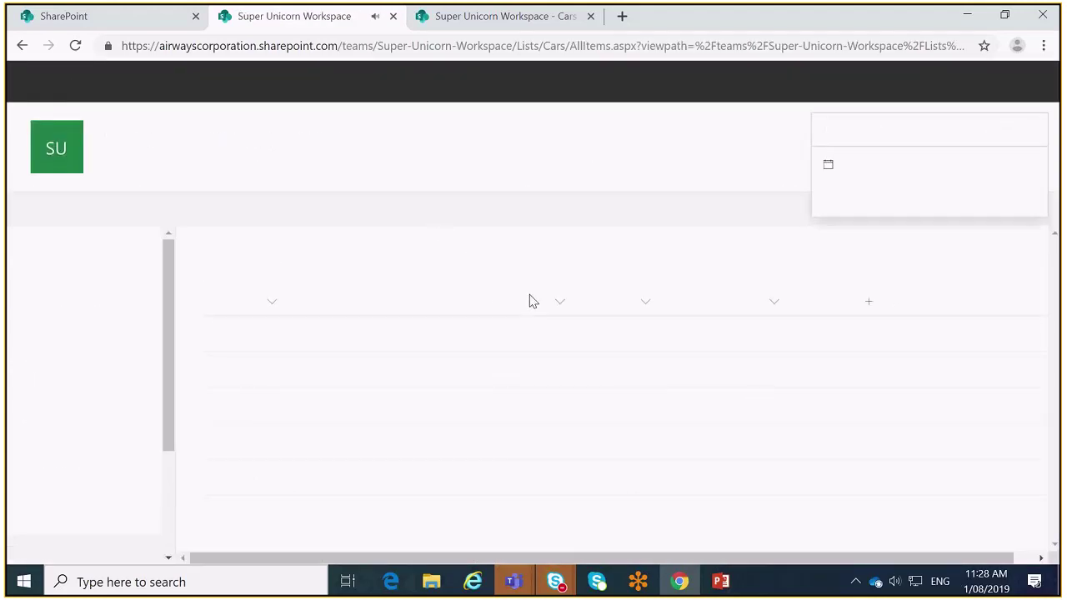
Move the Year column ahead of Title in the Cars list, and reload the page to discard the new order.
{"action": "left_click_drag", "start_coordinate": [626, 306], "coordinate": [349, 309]}
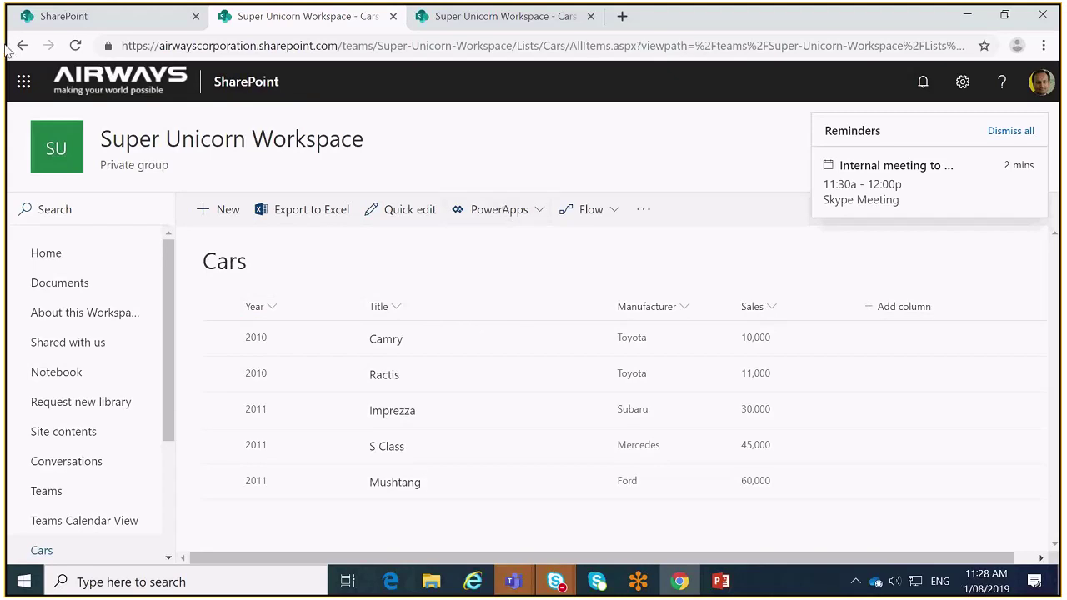
{"action": "left_click", "coordinate": [75, 47]}
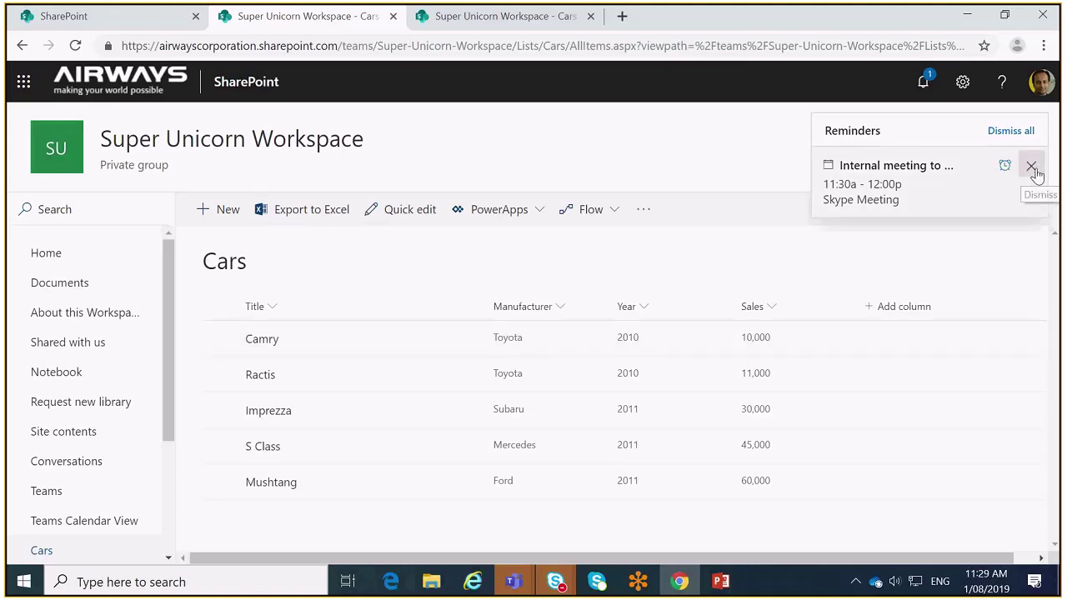
Dismiss the meeting reminder and look over the available views of the Cars list.
{"action": "left_click", "coordinate": [1033, 173]}
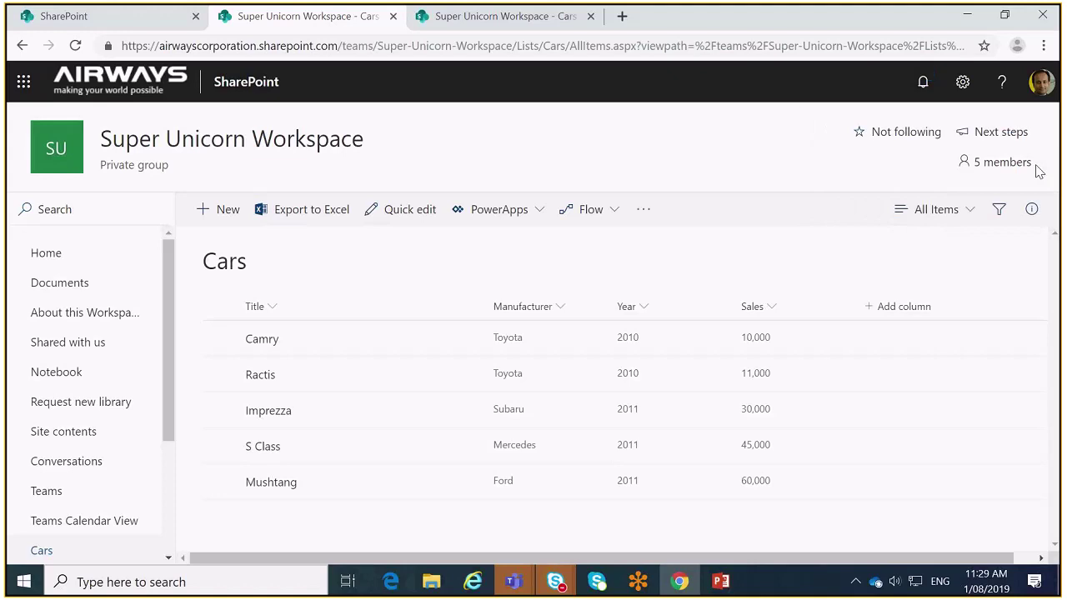
{"action": "left_click", "coordinate": [970, 214]}
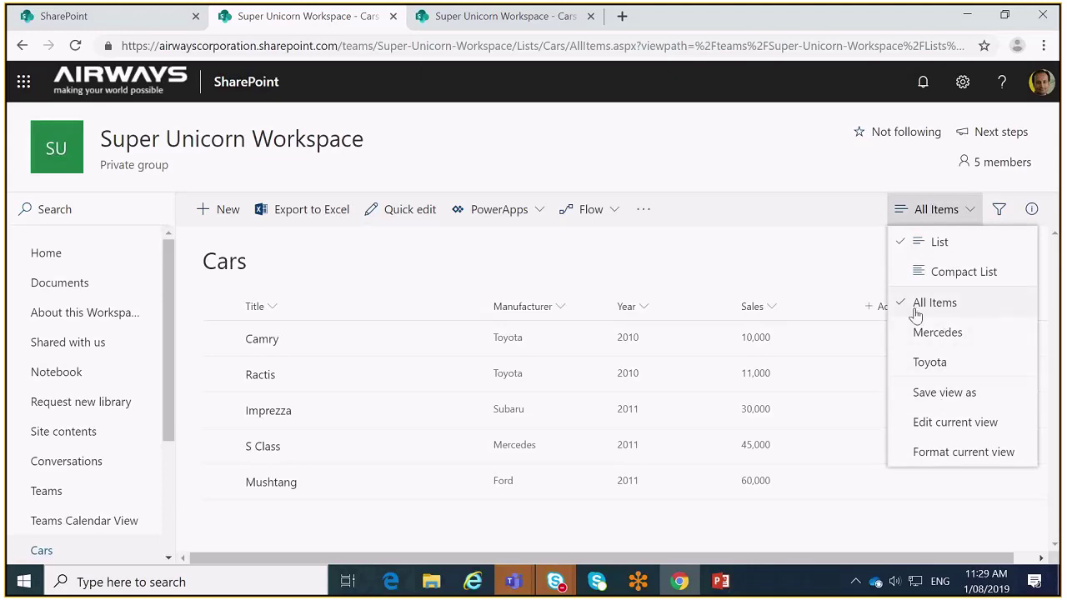
{"action": "left_click", "coordinate": [824, 213]}
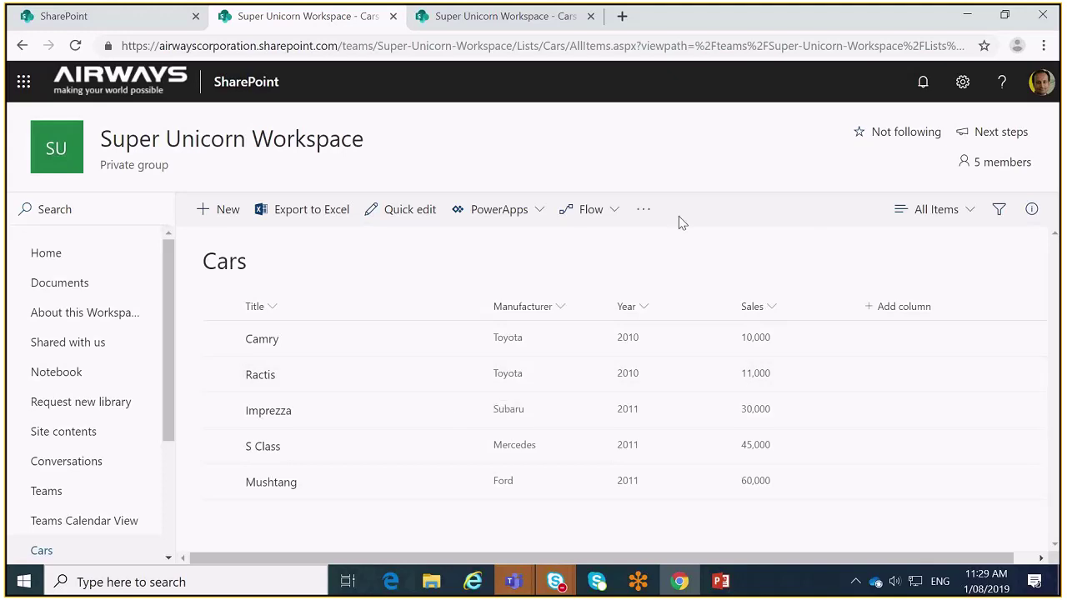
Try to save the current All Items view of the Cars list as a public view named Toyota.
{"action": "left_click", "coordinate": [919, 215]}
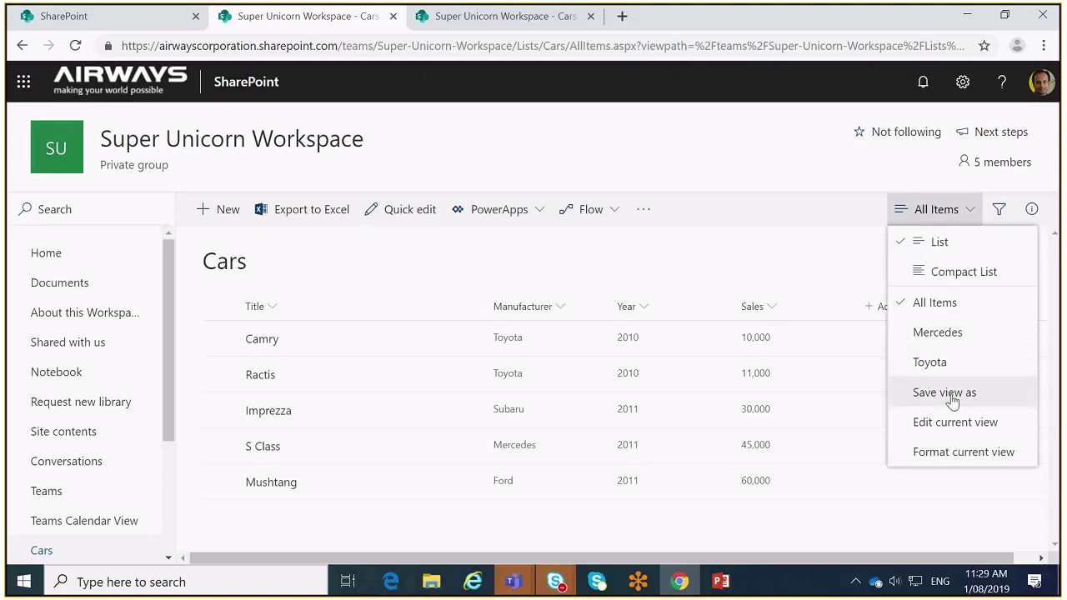
{"action": "left_click", "coordinate": [945, 392]}
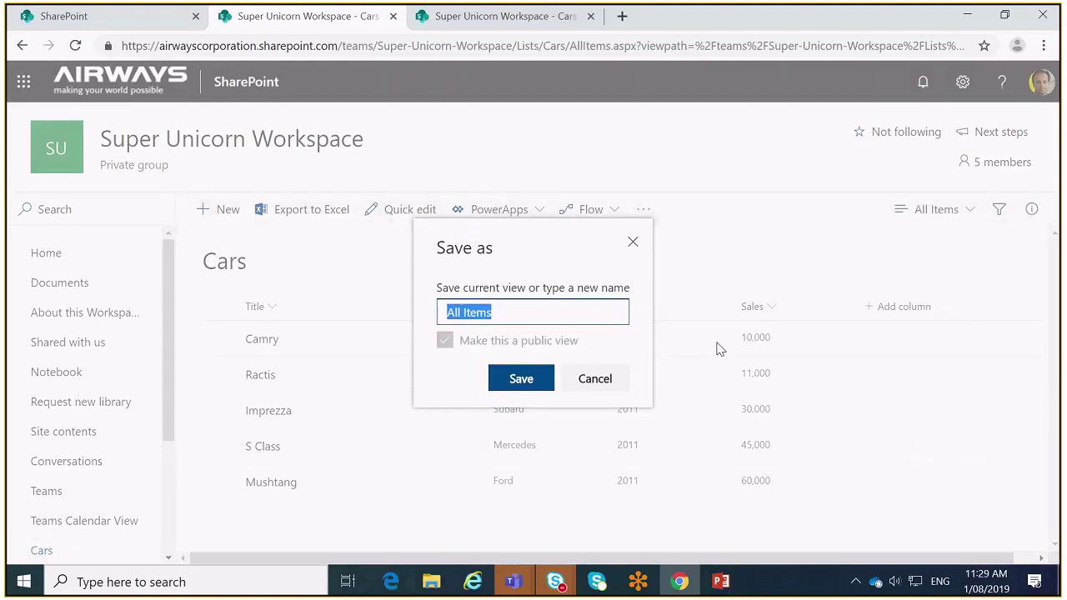
{"action": "type", "text": "N"}
{"action": "key", "text": "BackSpace"}
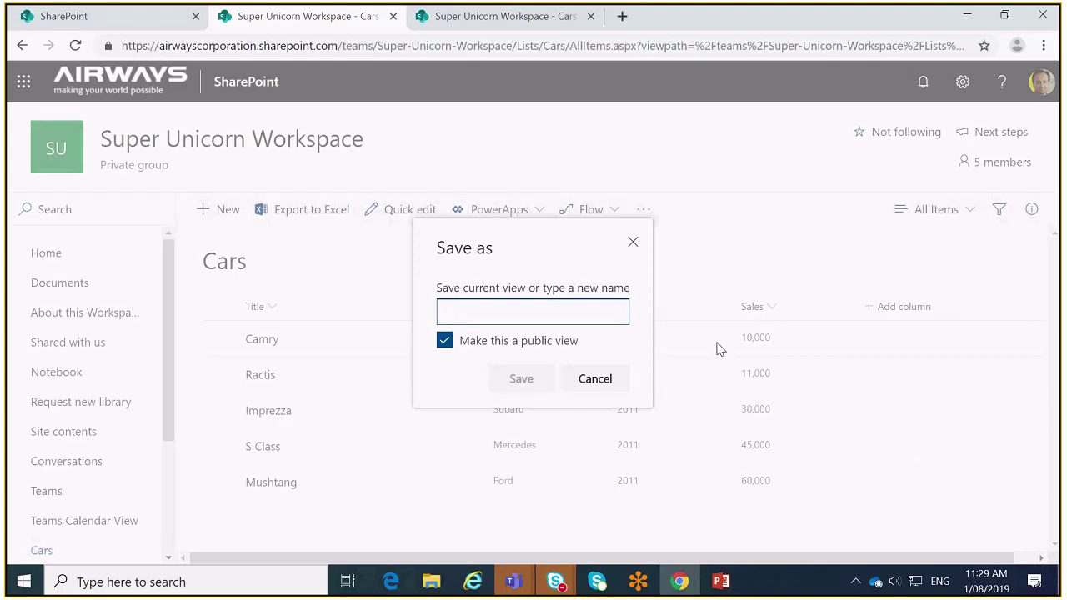
{"action": "type", "text": "N"}
{"action": "key", "text": "BackSpace"}
{"action": "type", "text": "Toyota"}
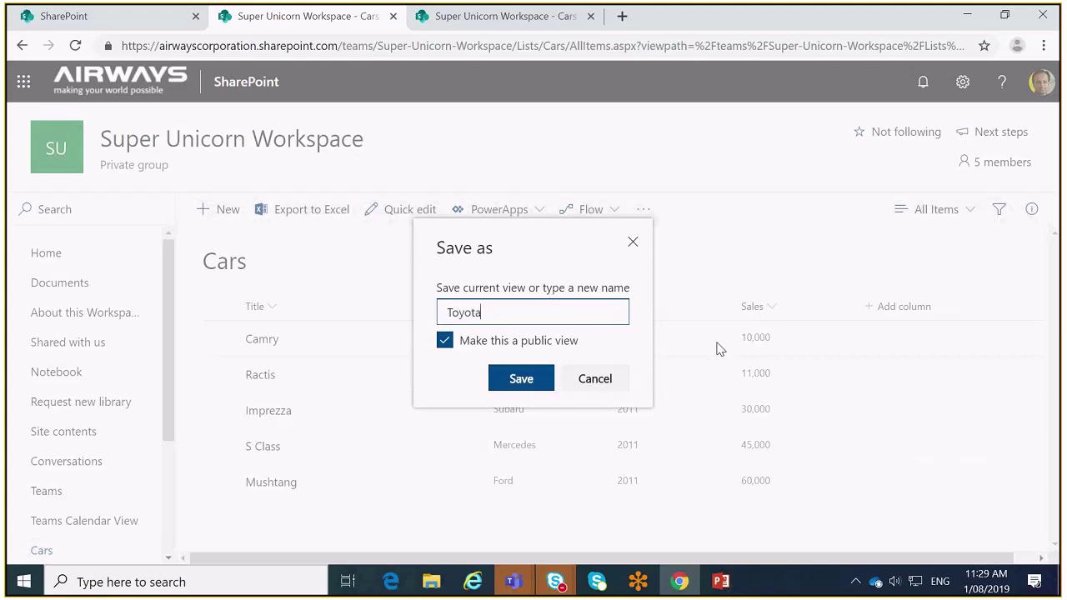
{"action": "left_click", "coordinate": [534, 377]}
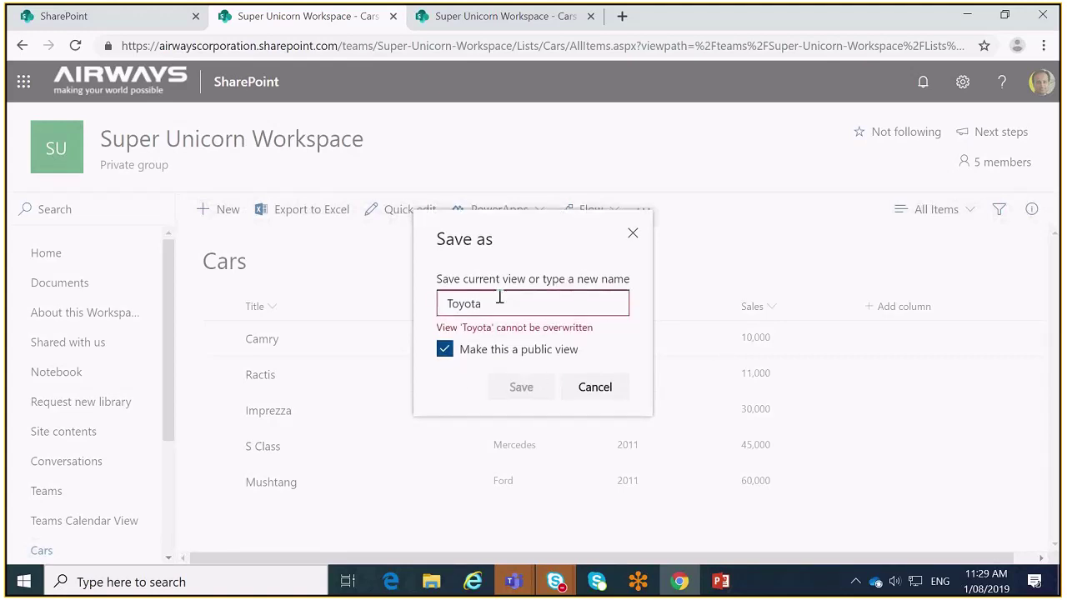
Rename the new view to Ford and save it as a public view.
{"action": "left_click_drag", "start_coordinate": [488, 302], "coordinate": [441, 309]}
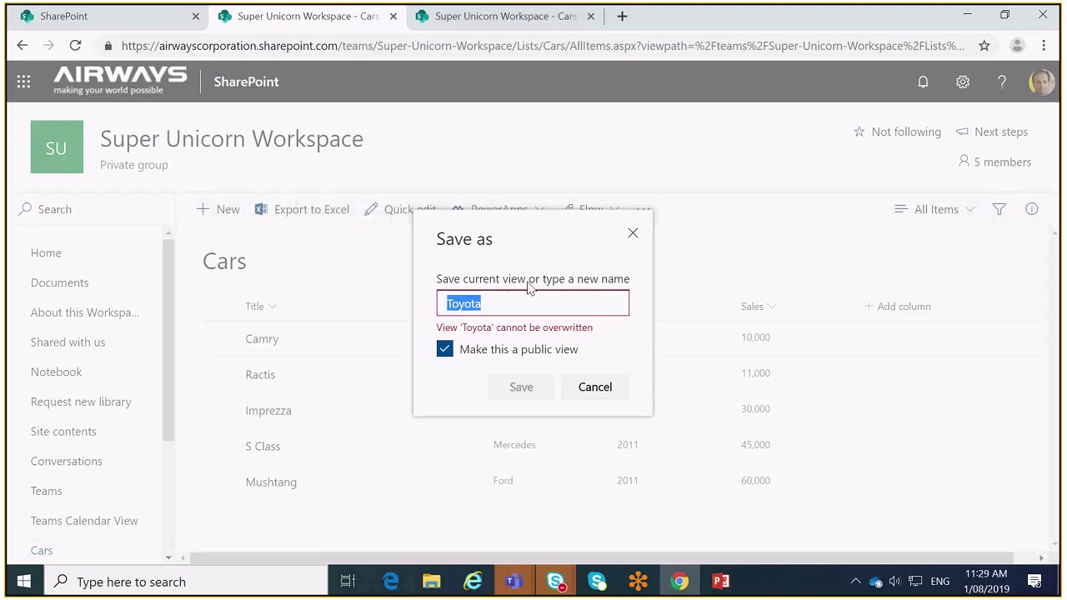
{"action": "type", "text": "Ford"}
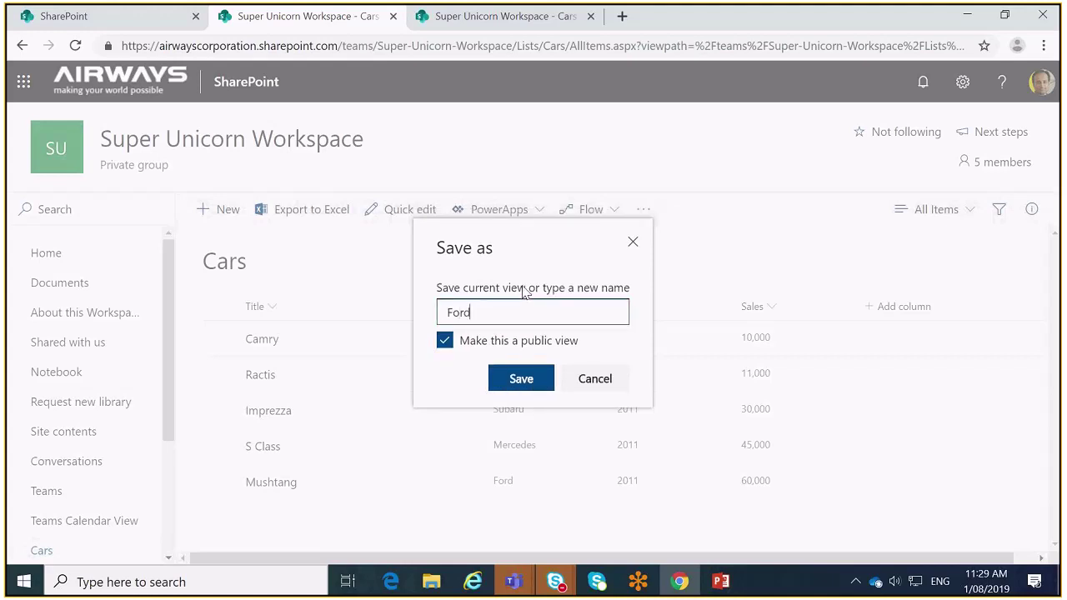
{"action": "left_click", "coordinate": [517, 378]}
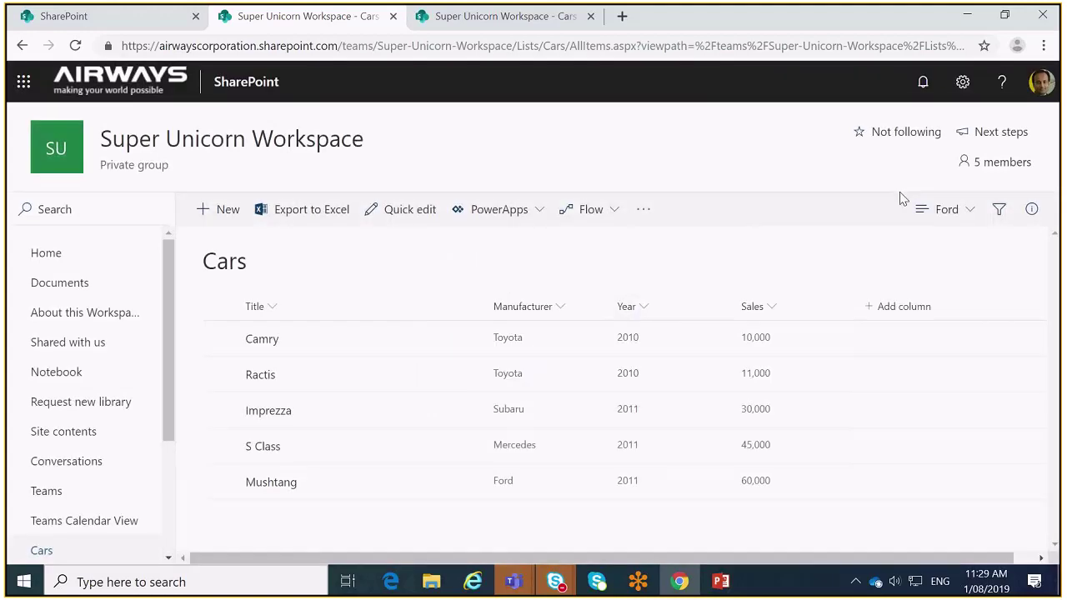
Edit the Ford view to show only items whose Manufacturer is equal to Ford, and save the view.
{"action": "left_click", "coordinate": [957, 219]}
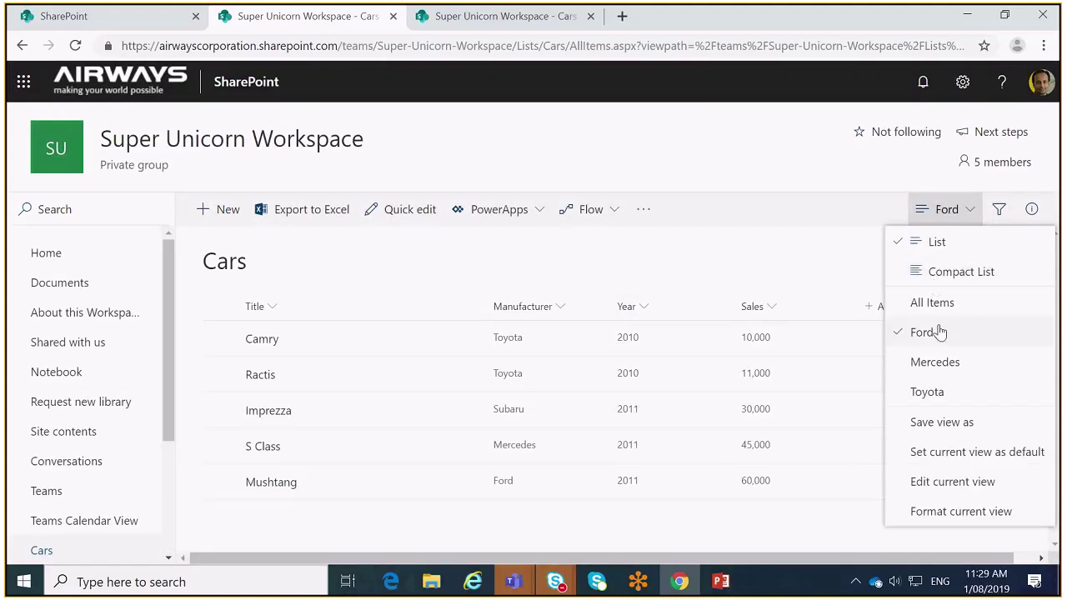
{"action": "left_click", "coordinate": [939, 492]}
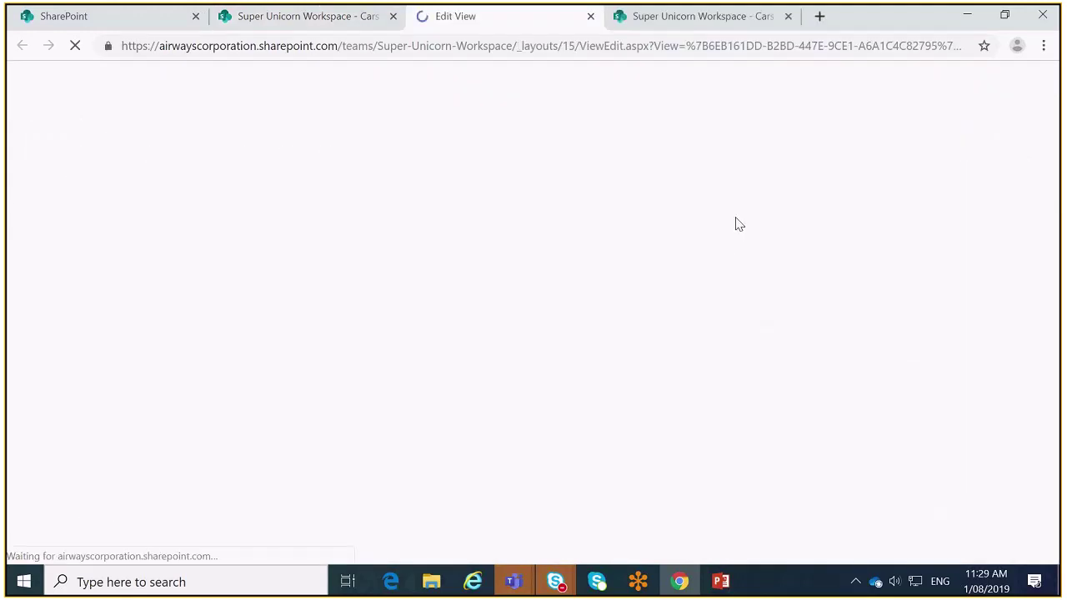
{"action": "scroll", "coordinate": [813, 324], "scroll_direction": "down", "scroll_amount": 6}
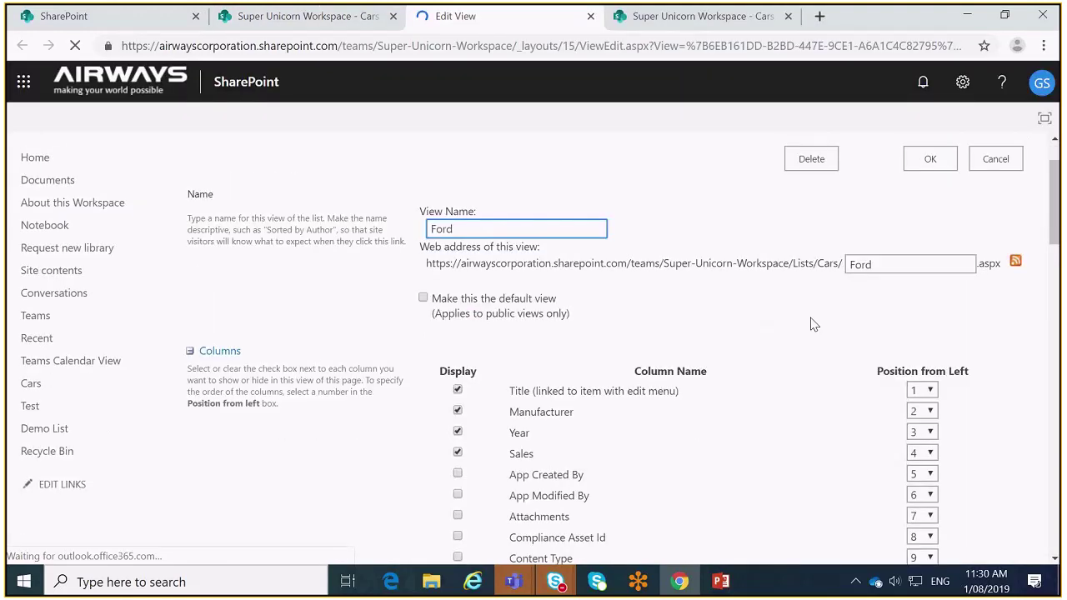
{"action": "scroll", "coordinate": [813, 325], "scroll_direction": "down", "scroll_amount": 6}
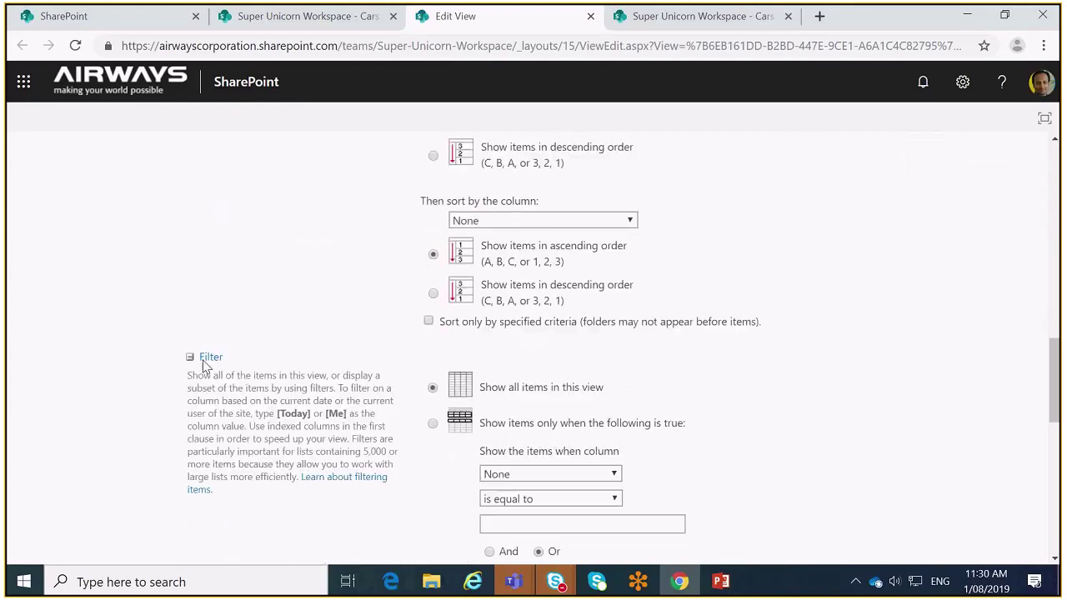
{"action": "scroll", "coordinate": [808, 371], "scroll_direction": "down", "scroll_amount": 2}
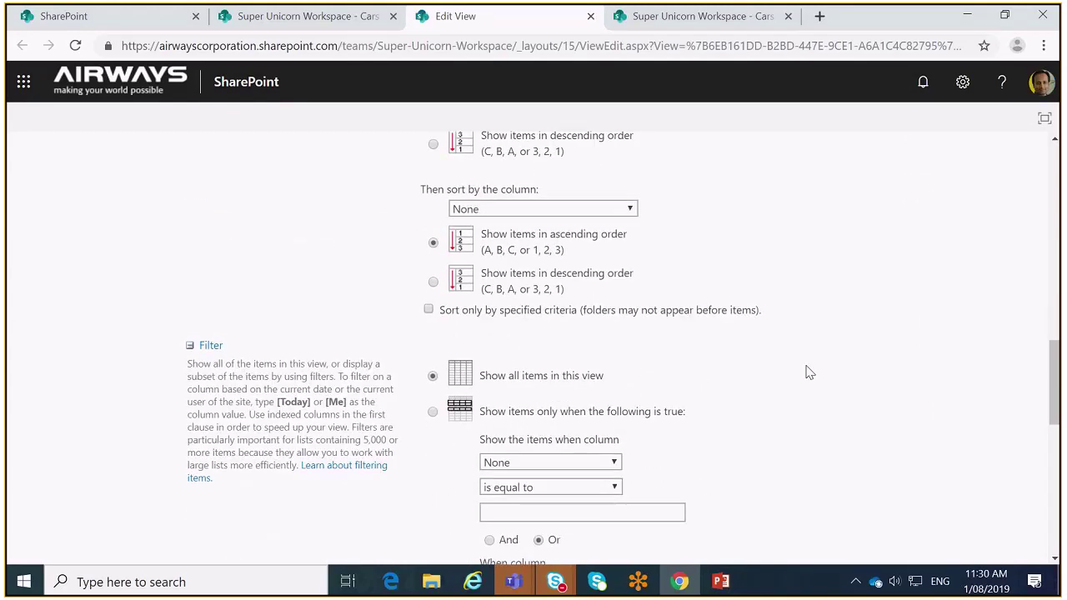
{"action": "left_click", "coordinate": [543, 309]}
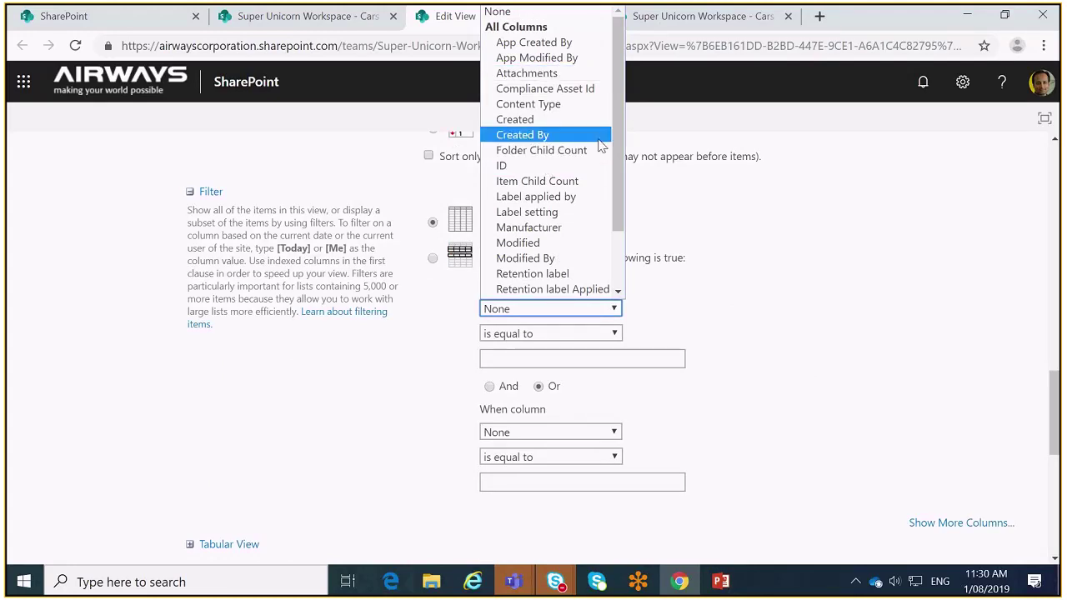
{"action": "left_click", "coordinate": [550, 228]}
{"action": "left_click", "coordinate": [564, 356]}
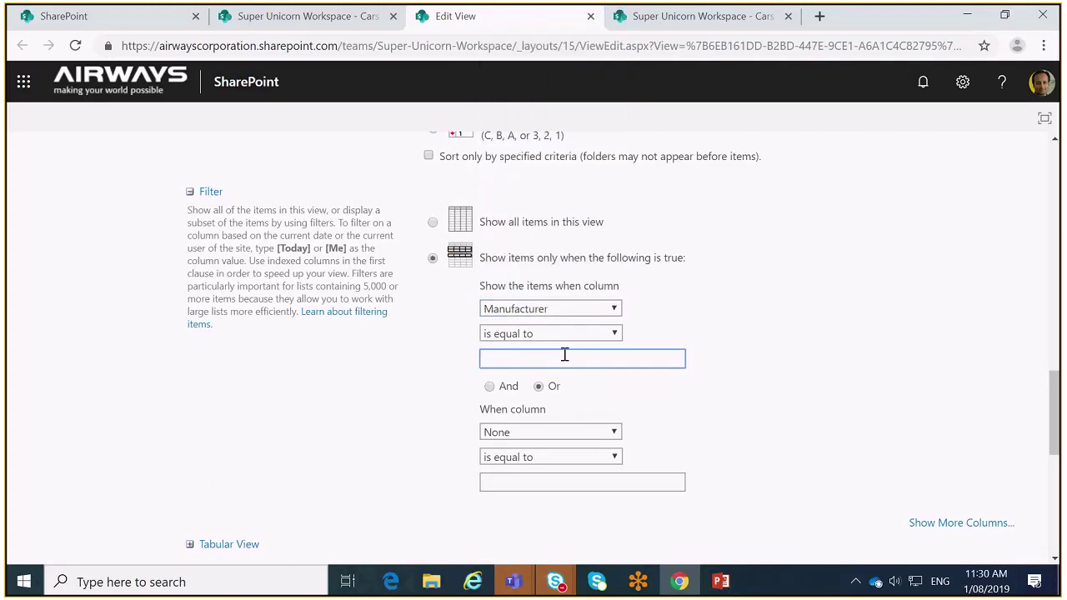
{"action": "type", "text": "Ford"}
{"action": "left_click", "coordinate": [834, 412]}
{"action": "scroll", "coordinate": [833, 411], "scroll_direction": "down", "scroll_amount": 10}
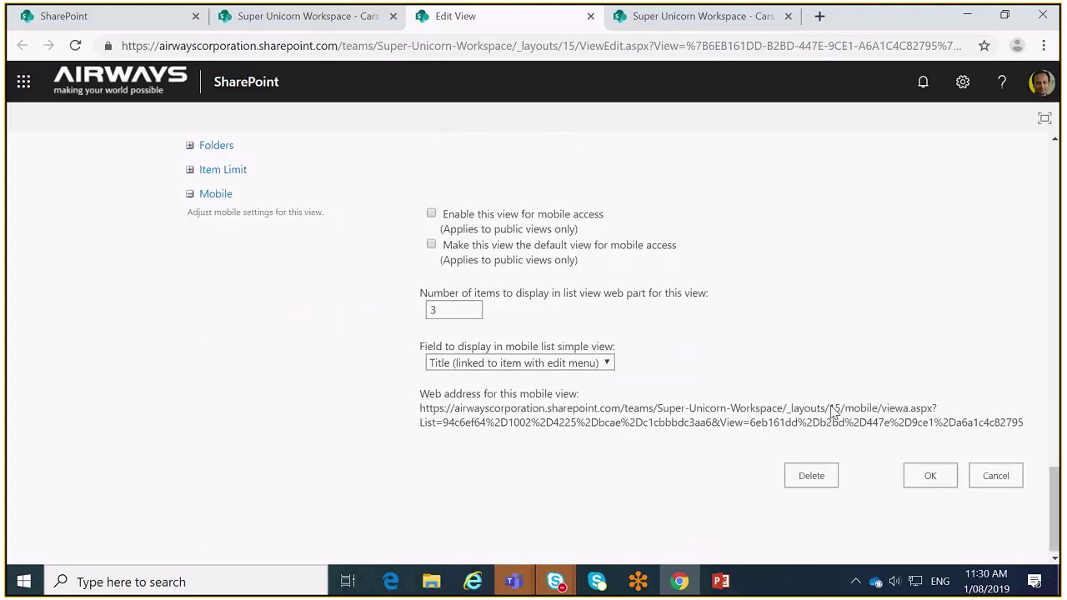
{"action": "left_click", "coordinate": [930, 475]}
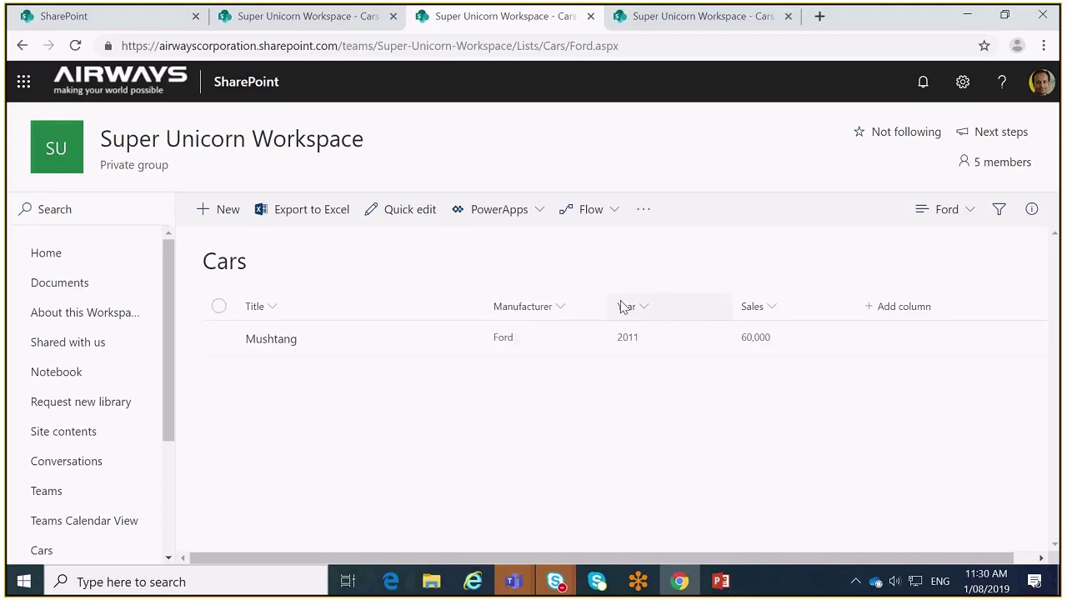
Set the Year column's position from left to 1 in the Ford view and save the view.
{"action": "left_click", "coordinate": [970, 212]}
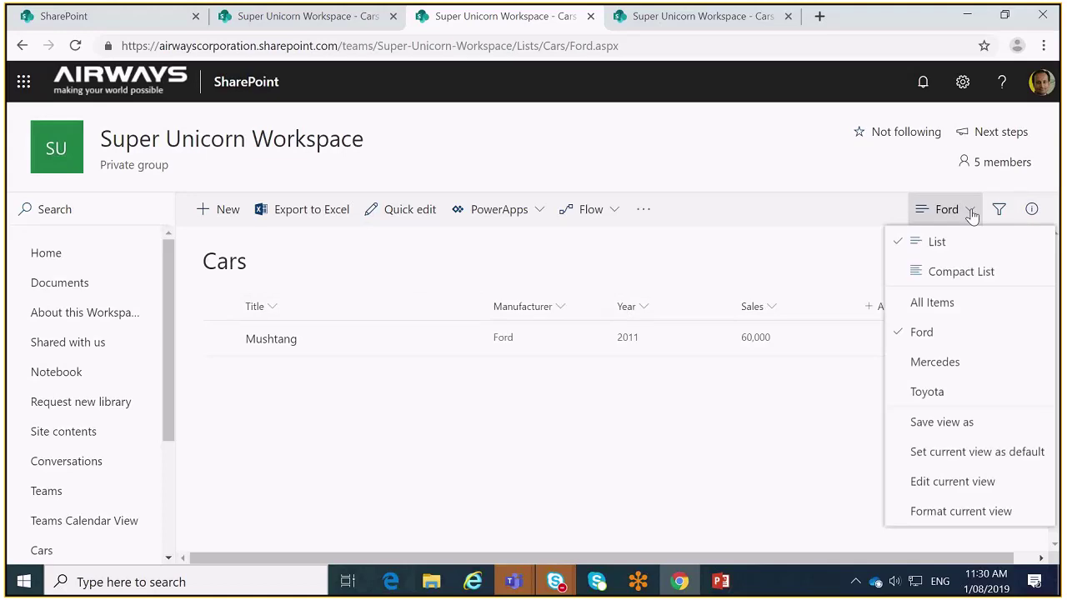
{"action": "left_click", "coordinate": [939, 483]}
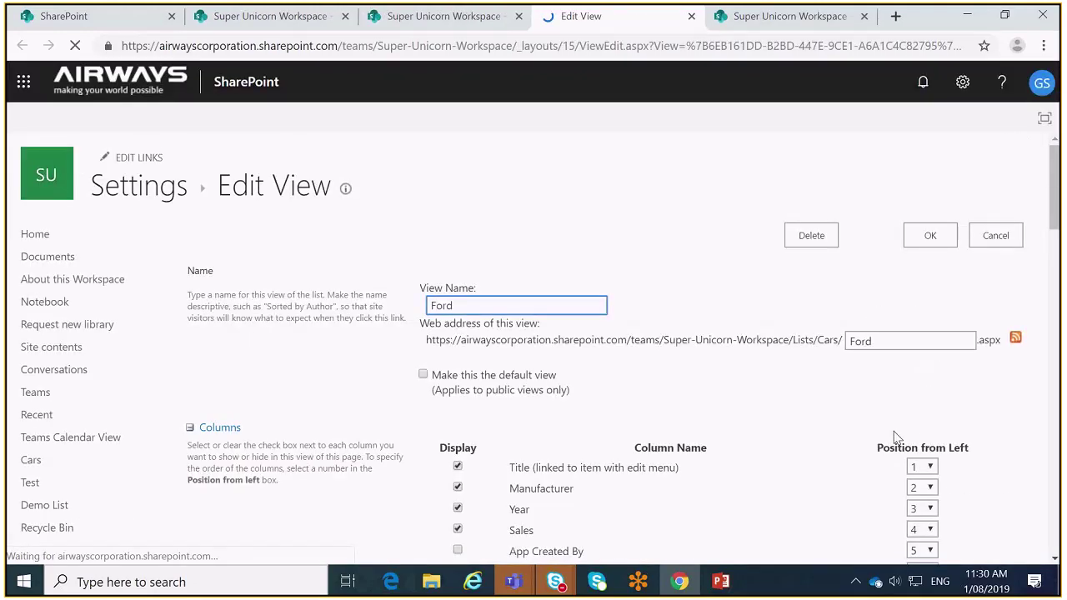
{"action": "left_click", "coordinate": [930, 510]}
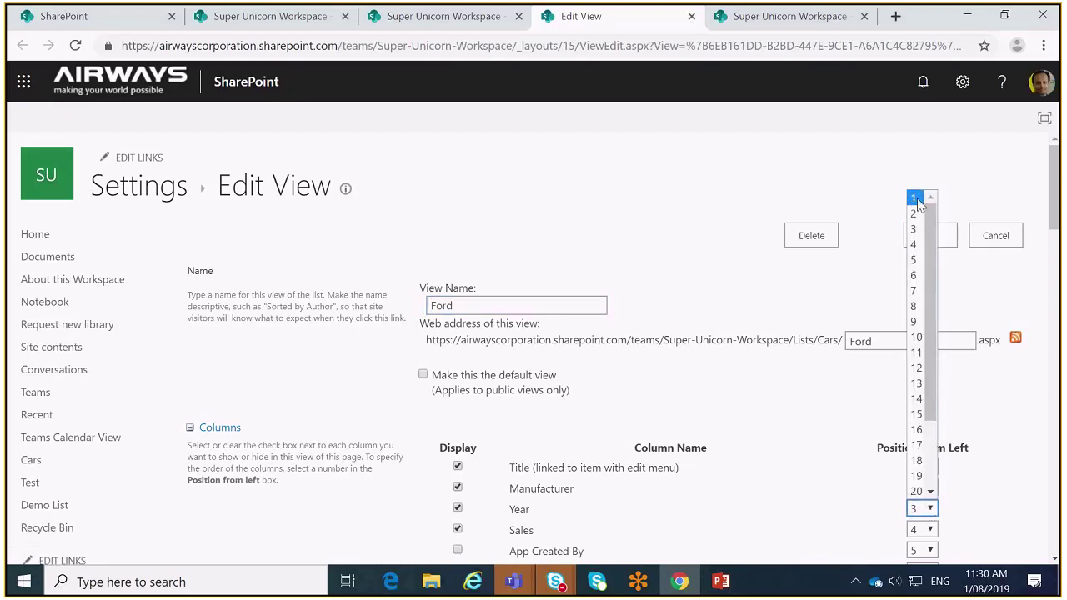
{"action": "left_click", "coordinate": [915, 199]}
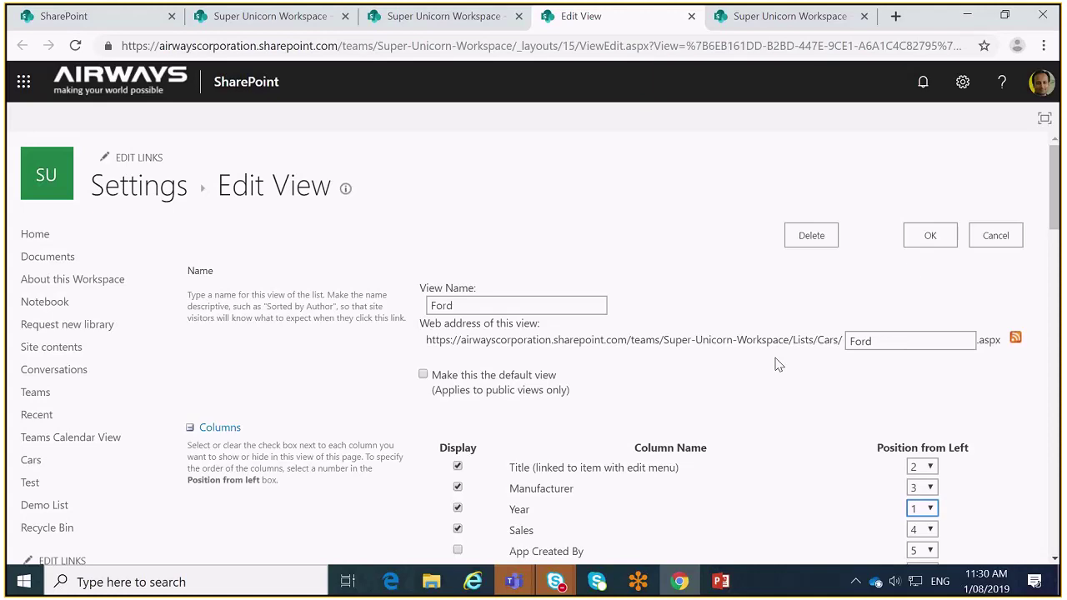
{"action": "left_click", "coordinate": [928, 239]}
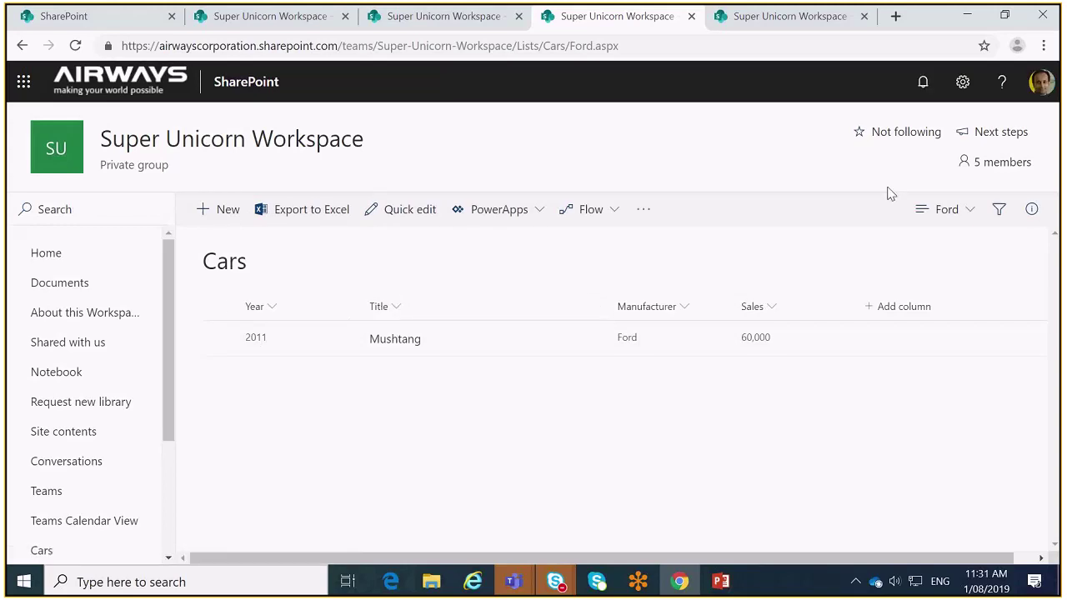
Look over the saved views and switch the Cars list to the All Items view.
{"action": "left_click", "coordinate": [967, 211]}
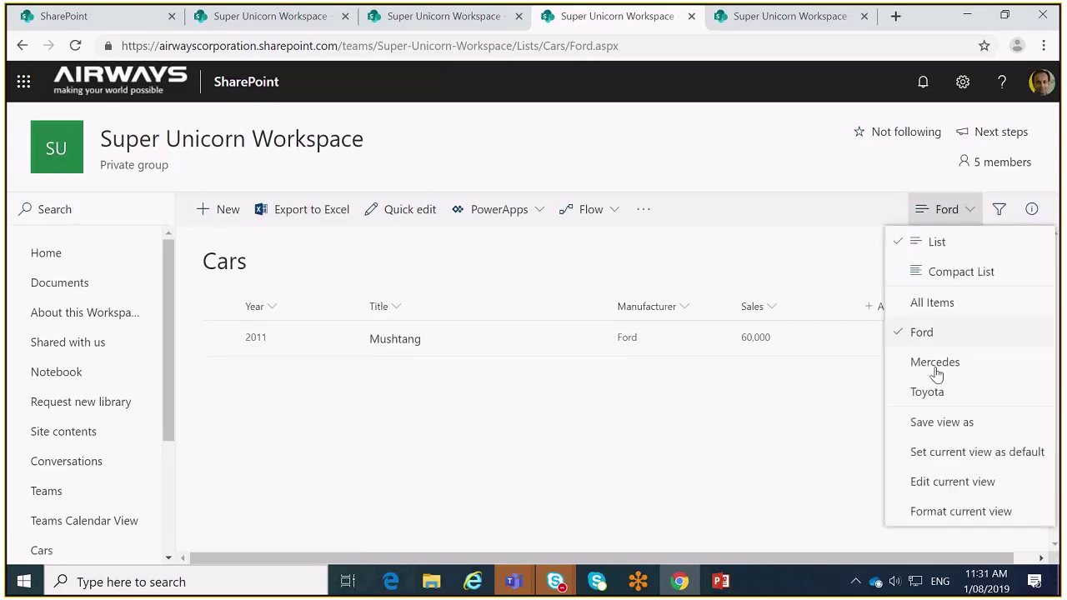
{"action": "left_click", "coordinate": [825, 196]}
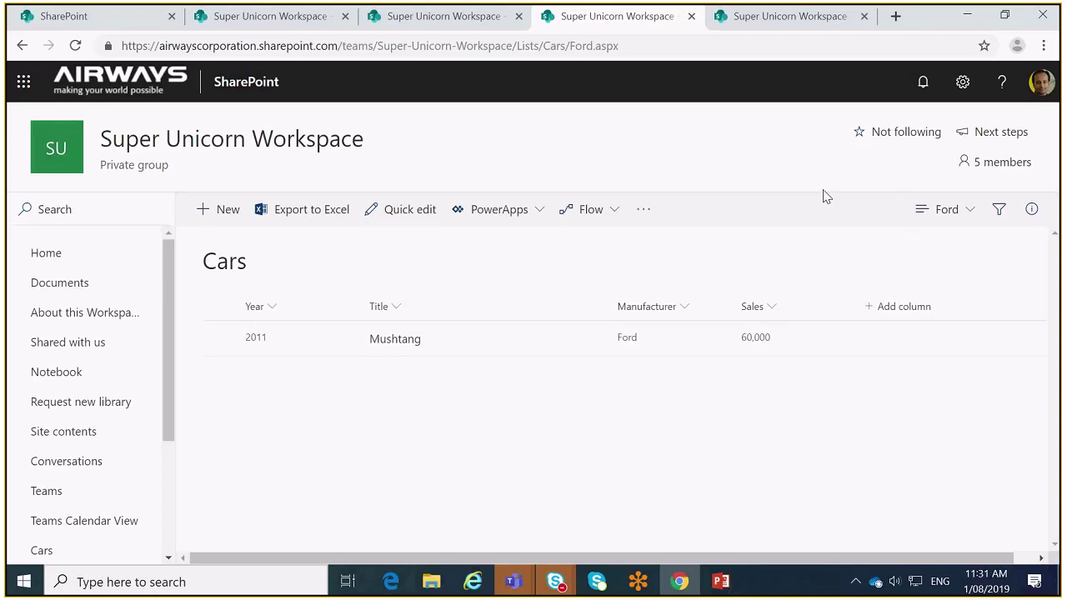
{"action": "left_click", "coordinate": [956, 212]}
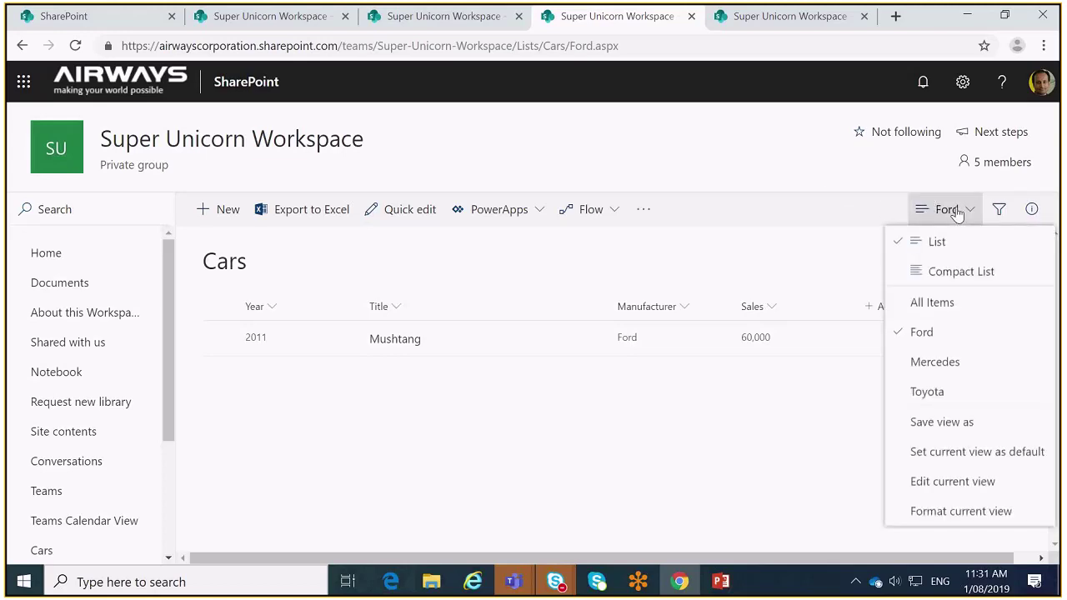
{"action": "left_click", "coordinate": [945, 308]}
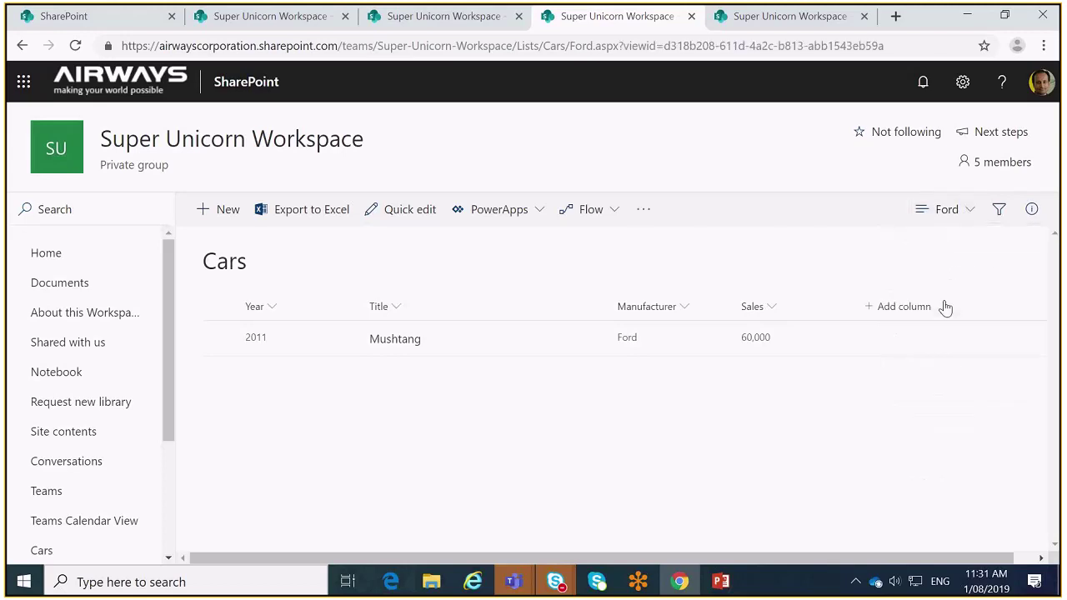
{"action": "left_click", "coordinate": [967, 211]}
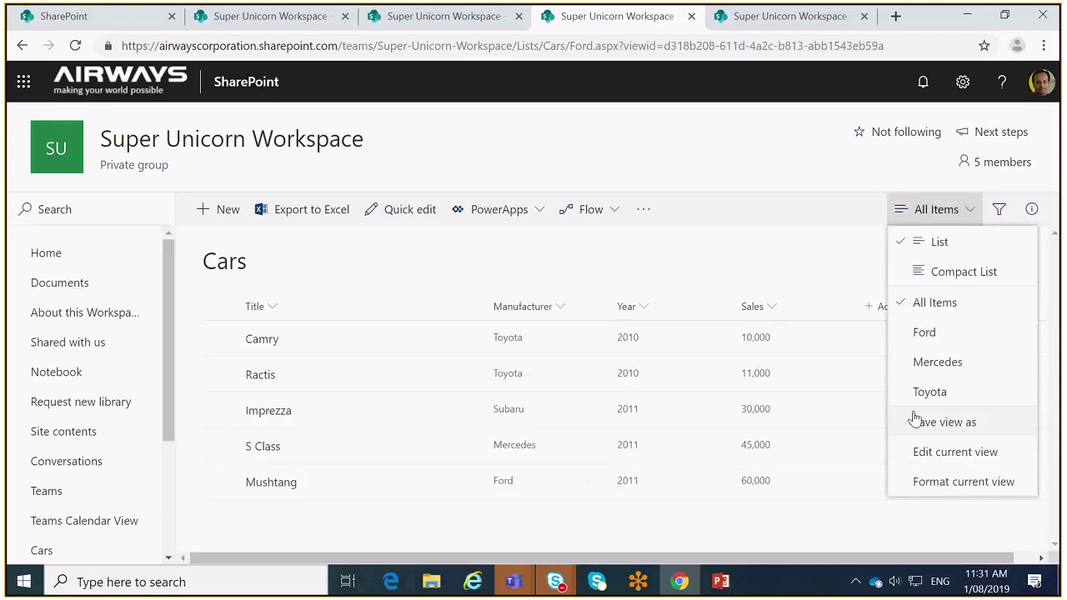
{"action": "left_click", "coordinate": [396, 248]}
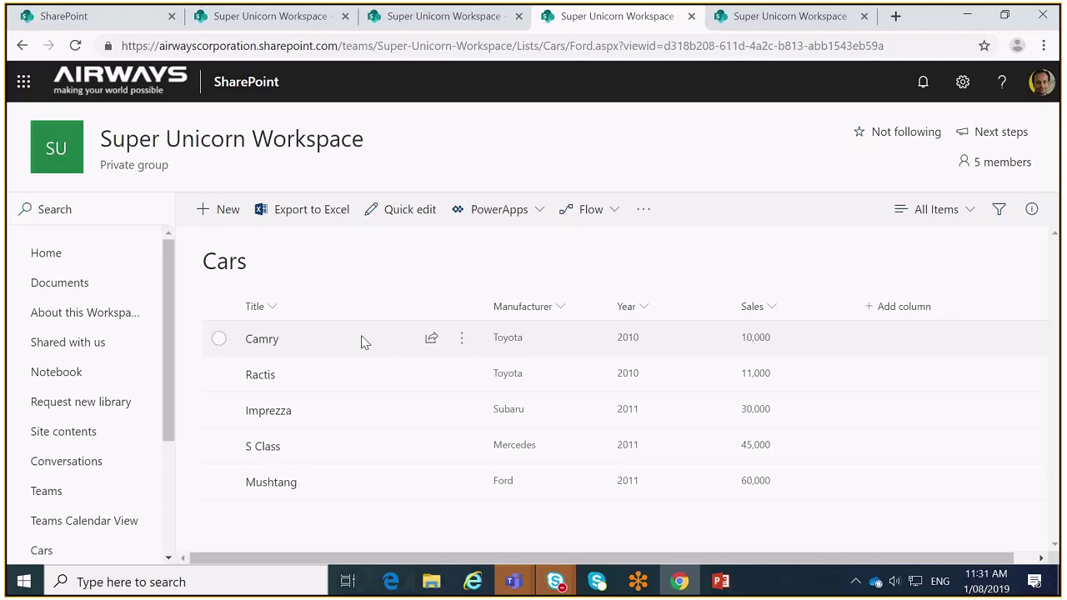
Edit the All Items view to group the cars by Manufacturer, save the view, and expand the Toyota group.
{"action": "left_click", "coordinate": [960, 211]}
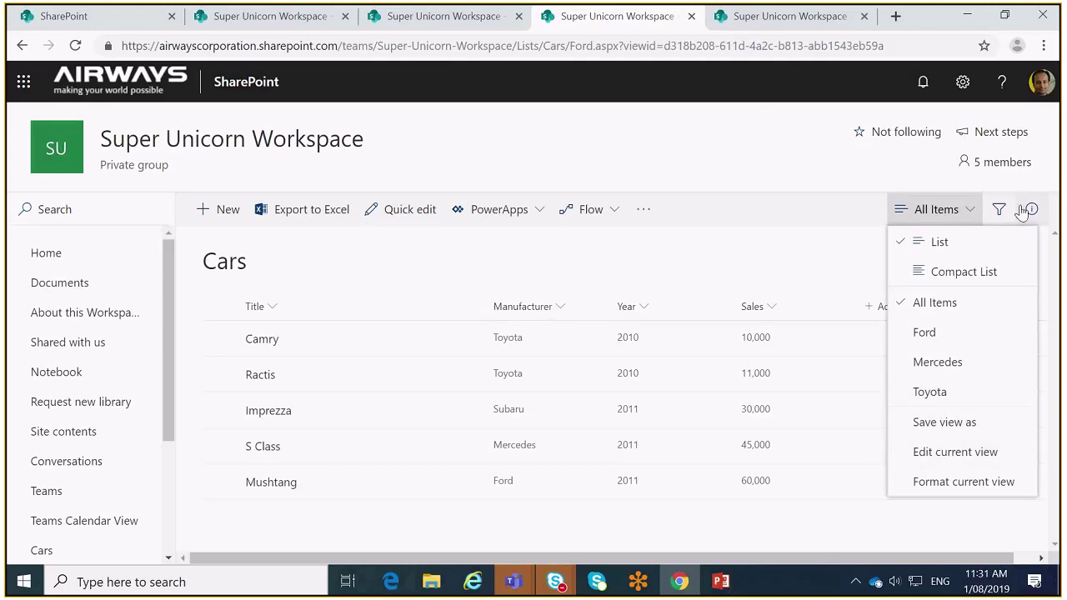
{"action": "left_click", "coordinate": [940, 455]}
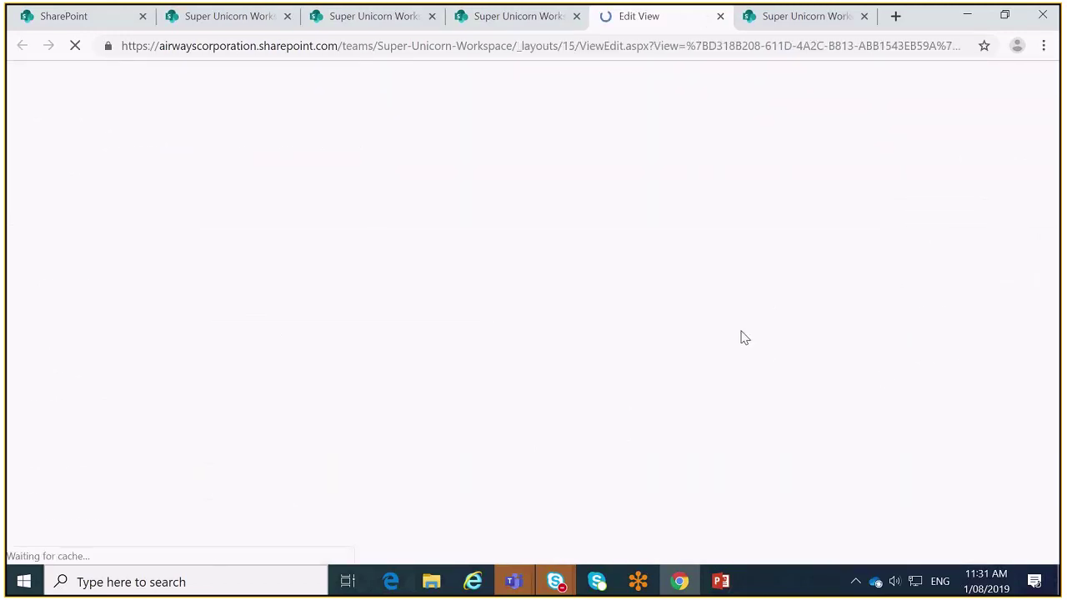
{"action": "scroll", "coordinate": [742, 337], "scroll_direction": "down", "scroll_amount": 10}
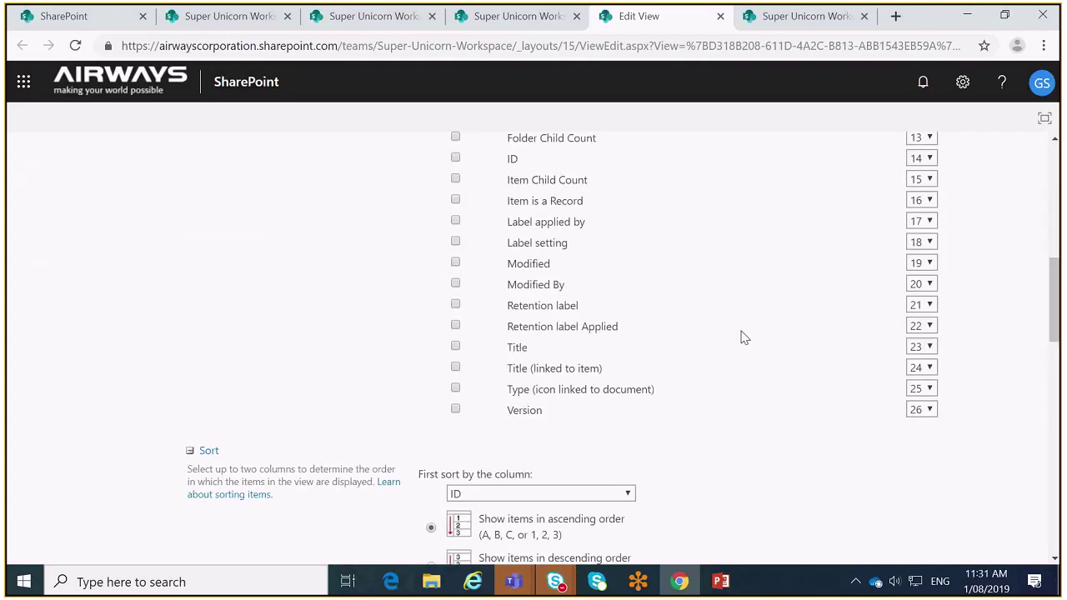
{"action": "scroll", "coordinate": [745, 336], "scroll_direction": "down", "scroll_amount": 3}
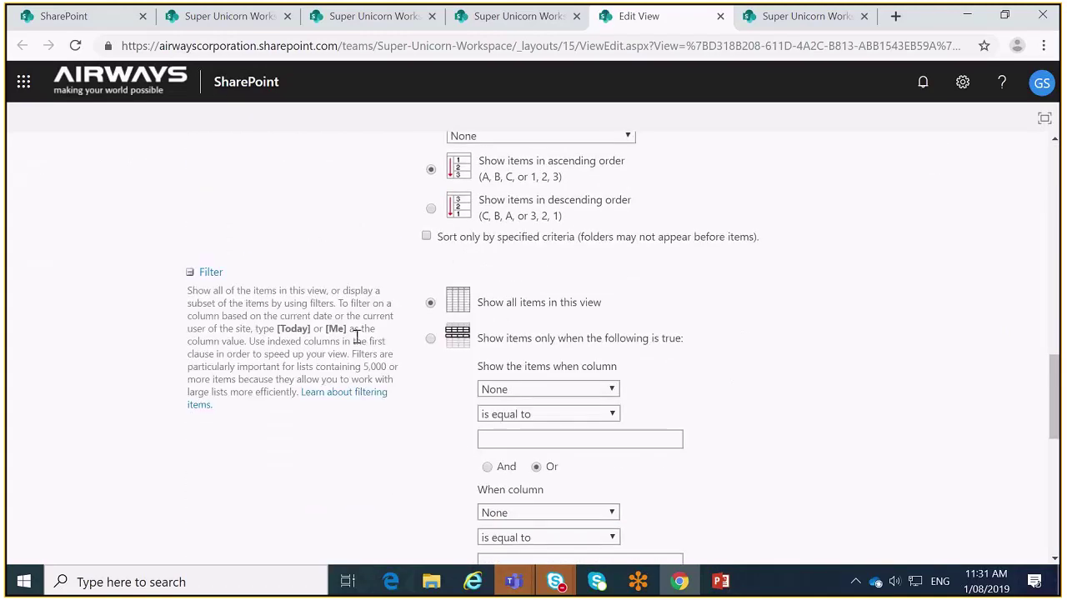
{"action": "scroll", "coordinate": [359, 341], "scroll_direction": "down", "scroll_amount": 5}
{"action": "scroll", "coordinate": [275, 284], "scroll_direction": "down", "scroll_amount": 1}
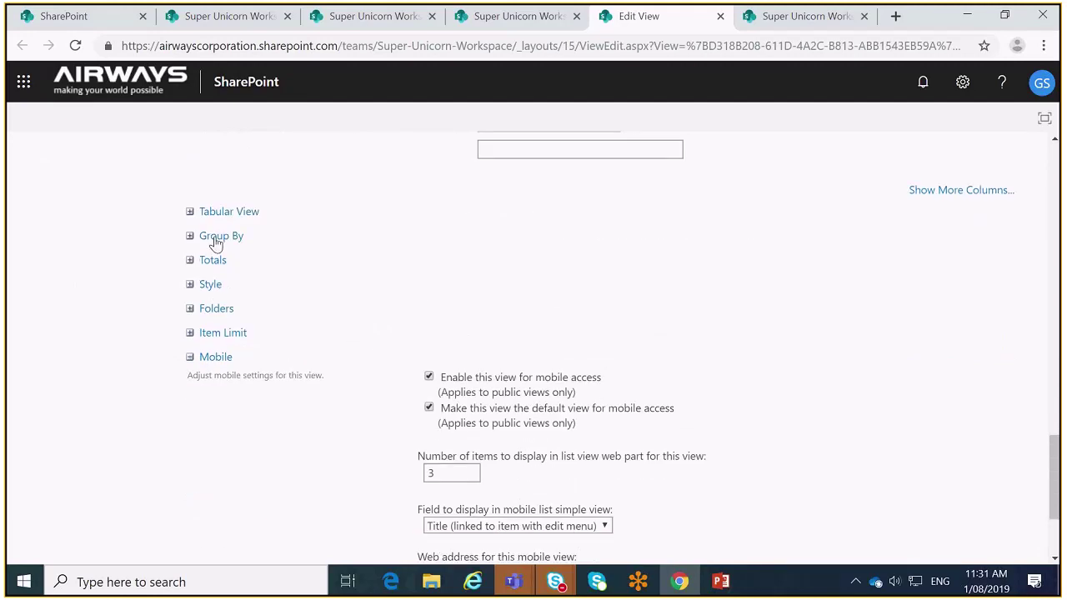
{"action": "left_click", "coordinate": [219, 239]}
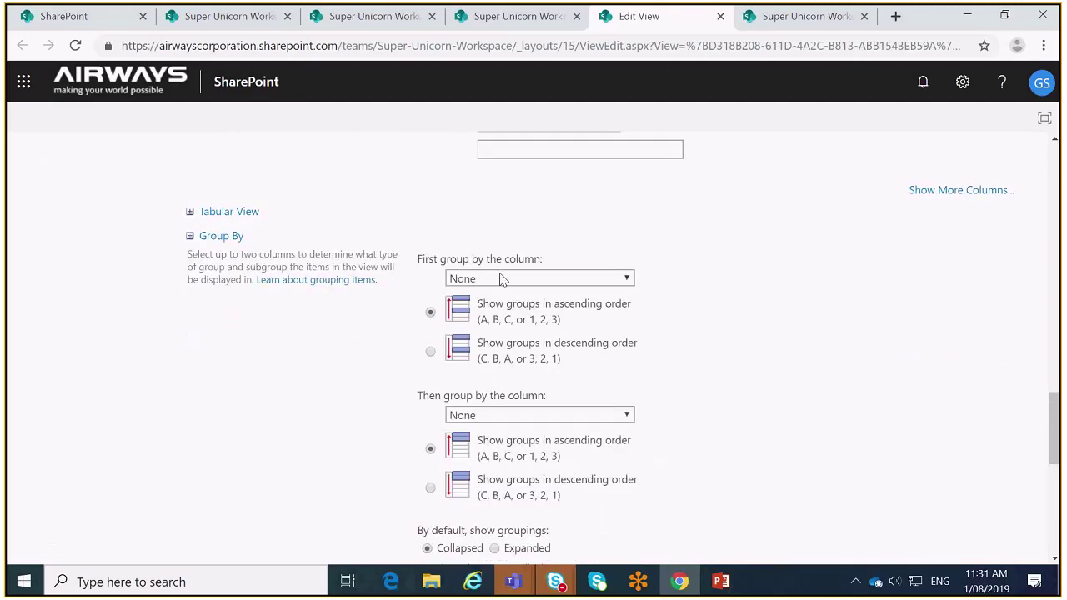
{"action": "left_click", "coordinate": [503, 281]}
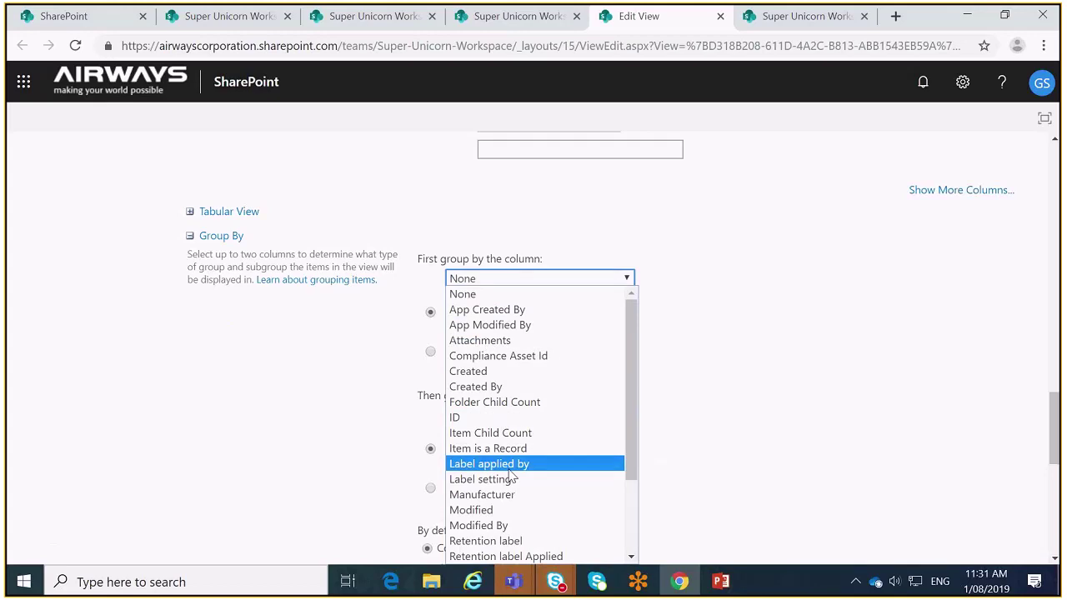
{"action": "left_click", "coordinate": [514, 496]}
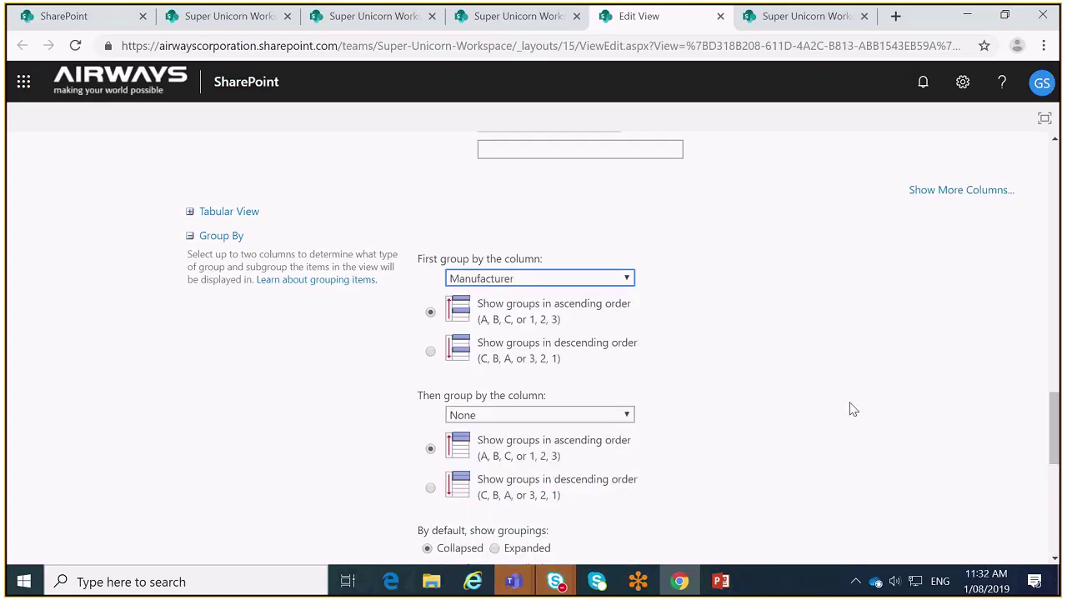
{"action": "scroll", "coordinate": [850, 409], "scroll_direction": "down", "scroll_amount": 10}
{"action": "left_click", "coordinate": [927, 474]}
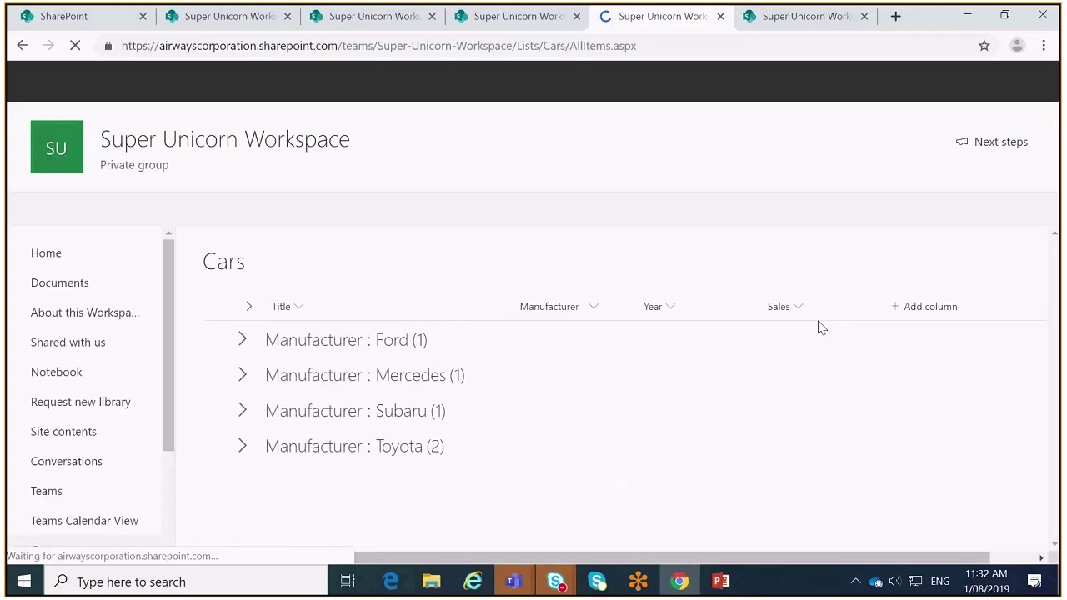
{"action": "left_click", "coordinate": [243, 446]}
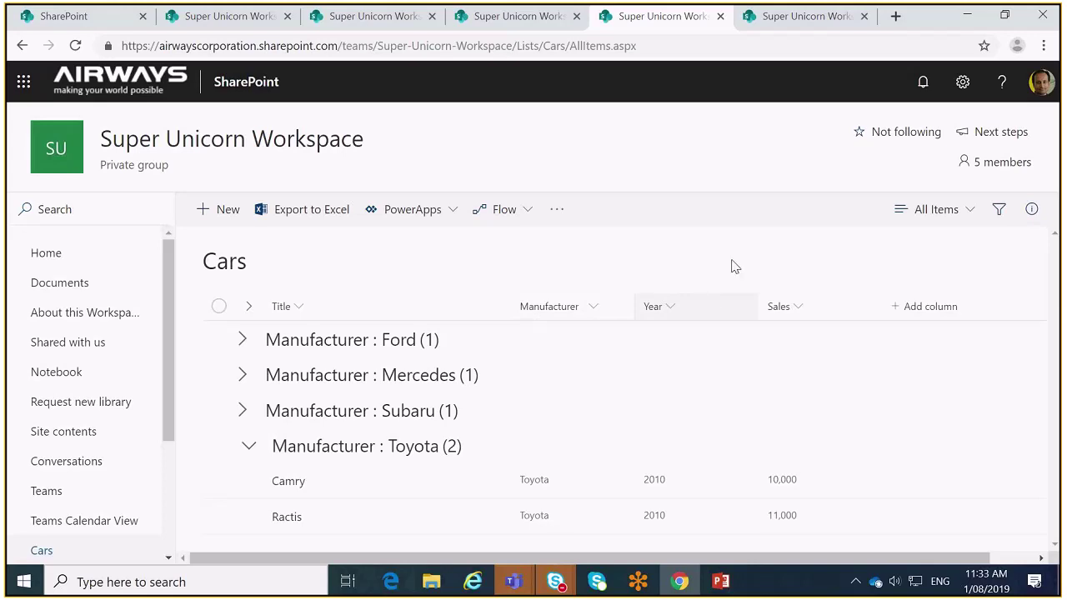
Open the All Items view for editing and examine the Totals options for its columns.
{"action": "left_click", "coordinate": [971, 211]}
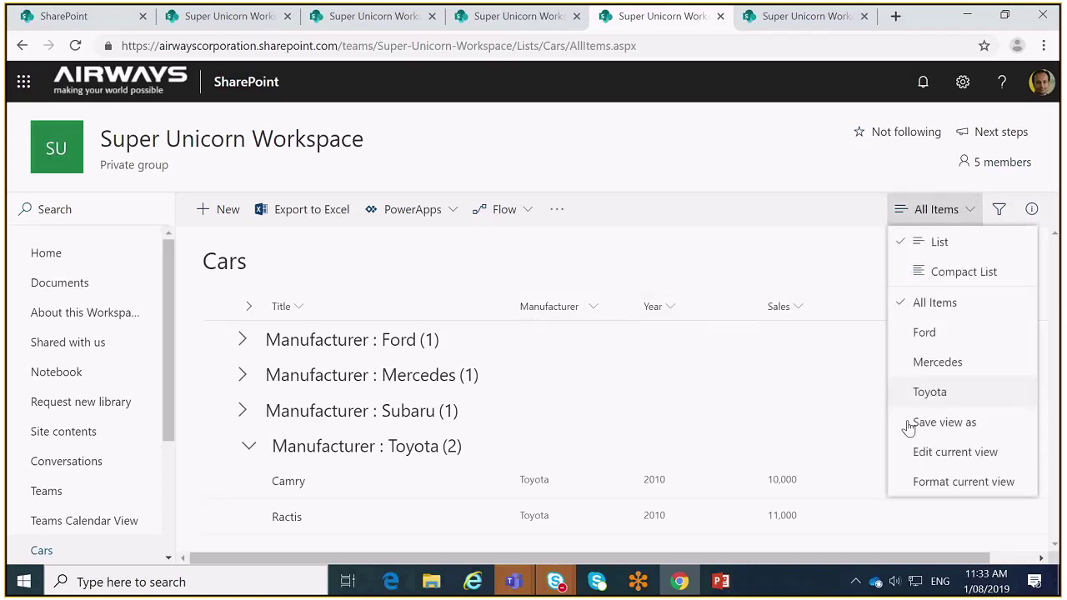
{"action": "left_click", "coordinate": [922, 452]}
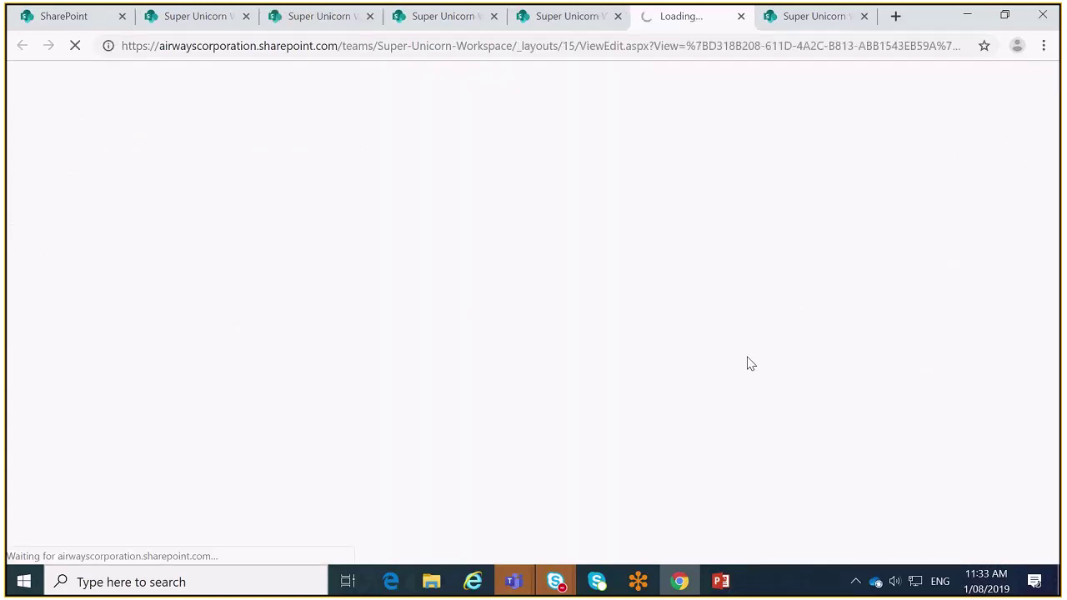
{"action": "scroll", "coordinate": [667, 398], "scroll_direction": "down", "scroll_amount": 15}
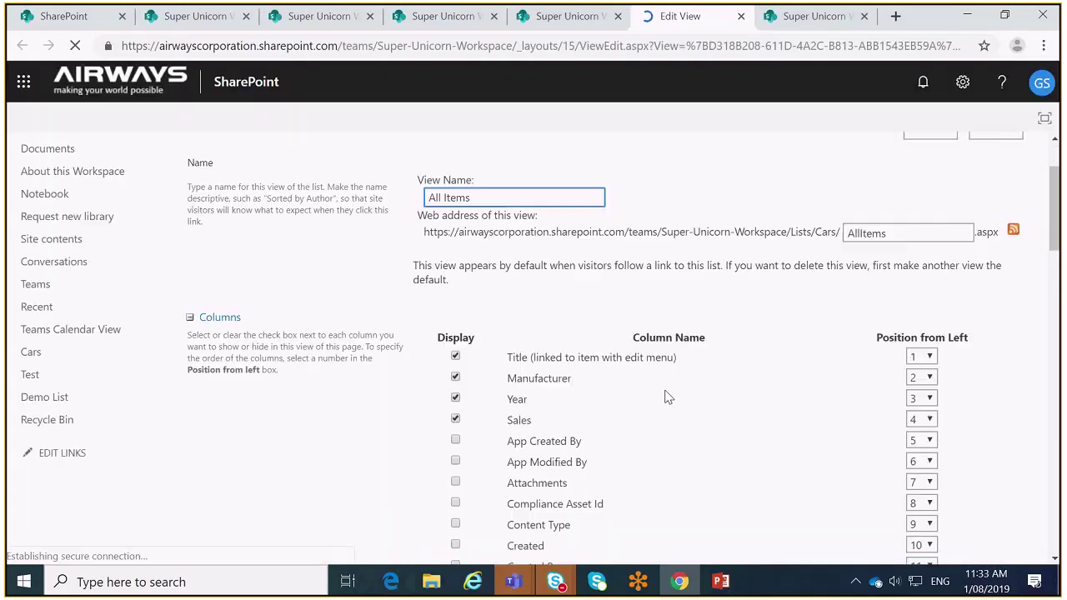
{"action": "scroll", "coordinate": [667, 398], "scroll_direction": "down", "scroll_amount": 5}
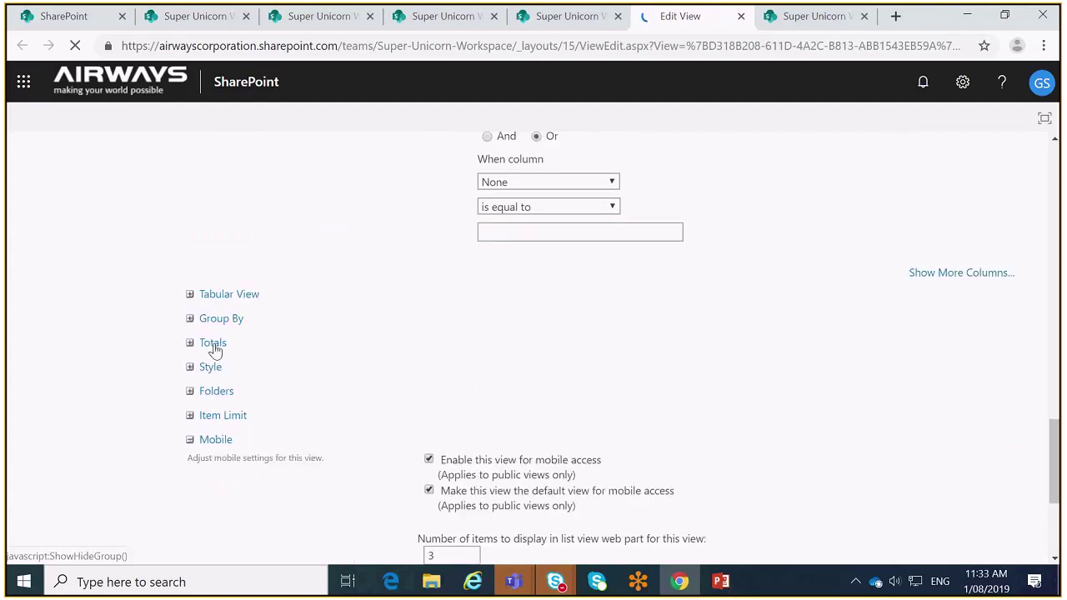
{"action": "left_click", "coordinate": [214, 343]}
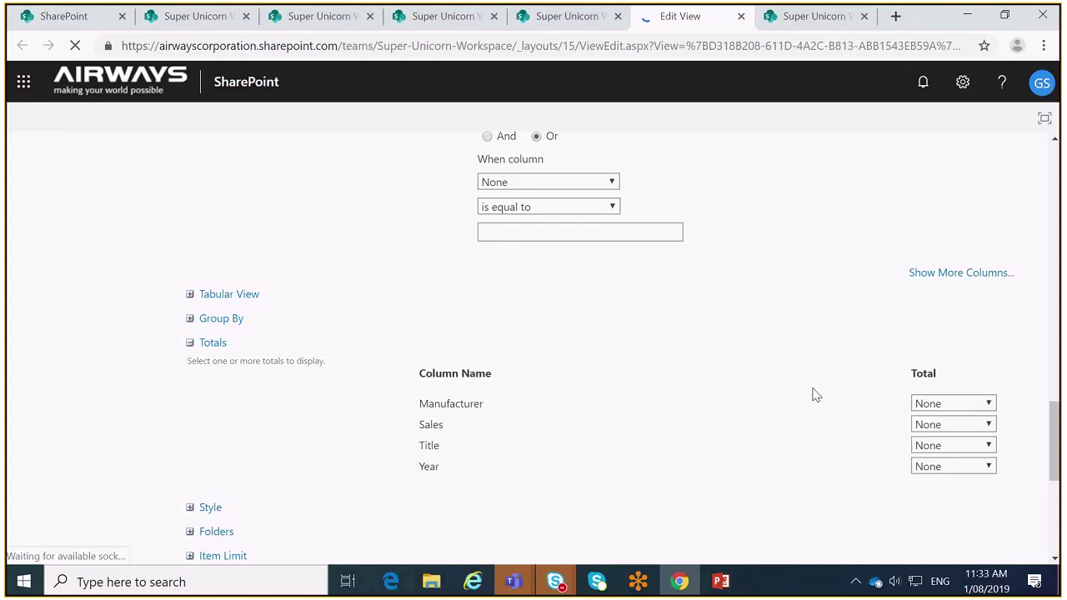
{"action": "scroll", "coordinate": [772, 428], "scroll_direction": "down", "scroll_amount": 1}
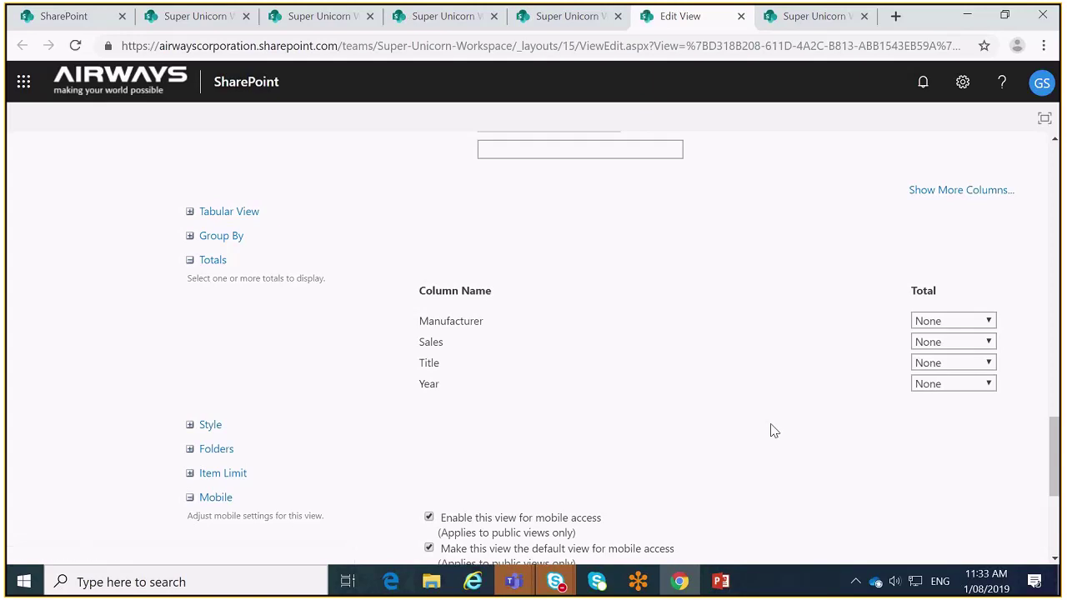
{"action": "scroll", "coordinate": [411, 423], "scroll_direction": "down", "scroll_amount": 2}
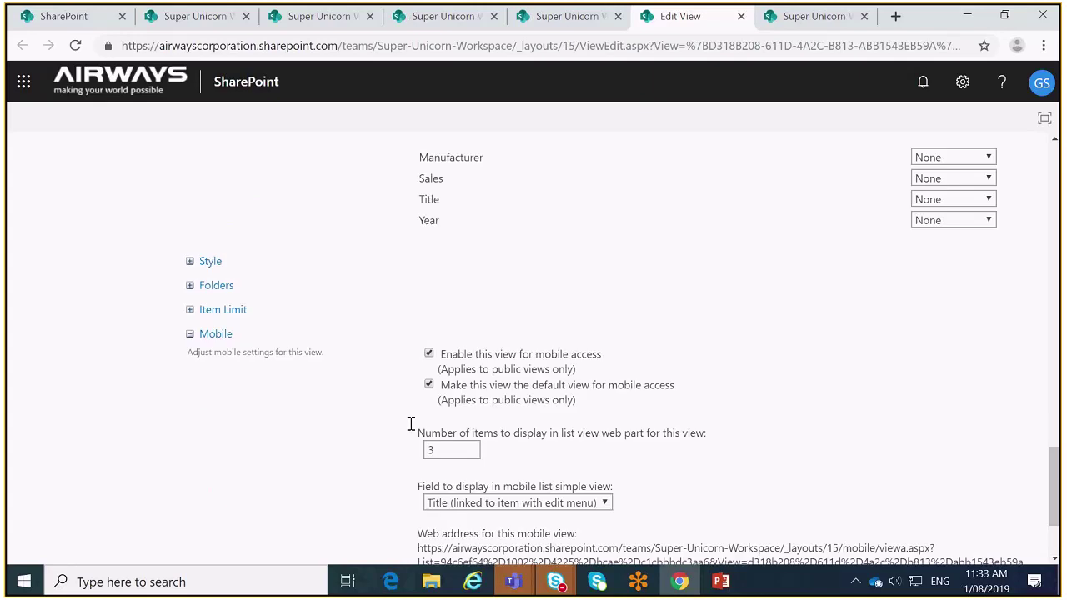
Try setting the view to show all items without folders, and expand the Item Limit options.
{"action": "left_click", "coordinate": [217, 287]}
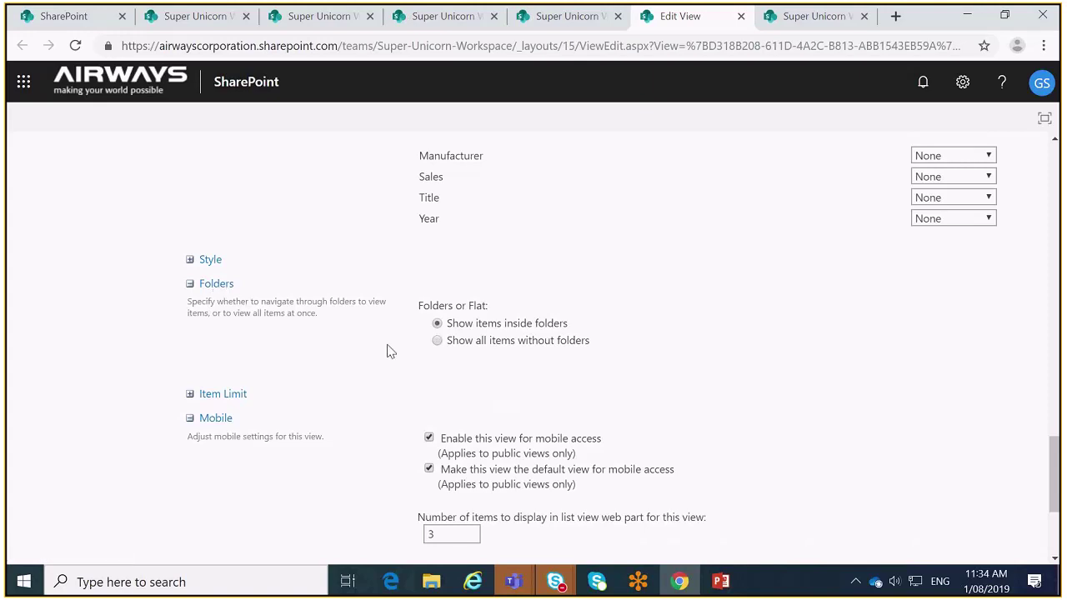
{"action": "left_click", "coordinate": [436, 342]}
{"action": "left_click", "coordinate": [207, 402]}
{"action": "scroll", "coordinate": [498, 392], "scroll_direction": "down", "scroll_amount": 1}
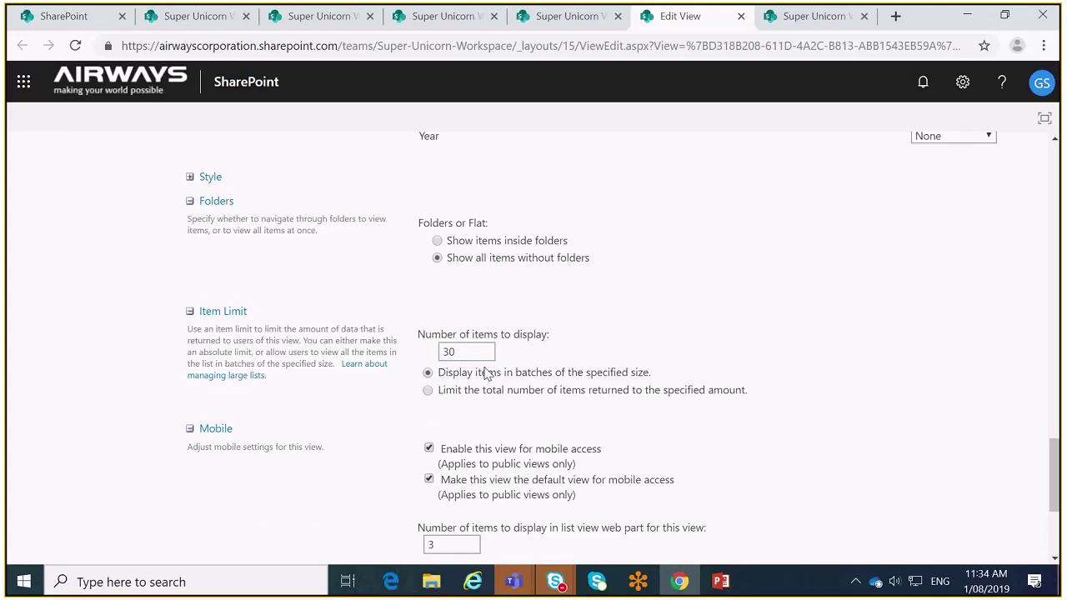
Look back over the All Items view settings and close the view editor without saving.
{"action": "scroll", "coordinate": [848, 286], "scroll_direction": "up", "scroll_amount": 1}
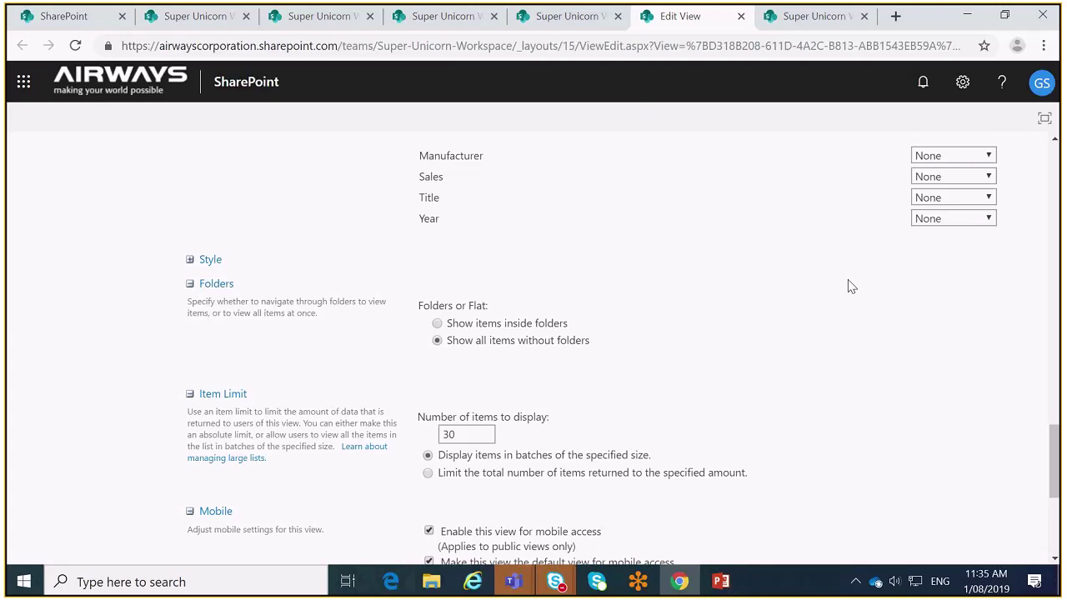
{"action": "scroll", "coordinate": [656, 329], "scroll_direction": "up", "scroll_amount": 6}
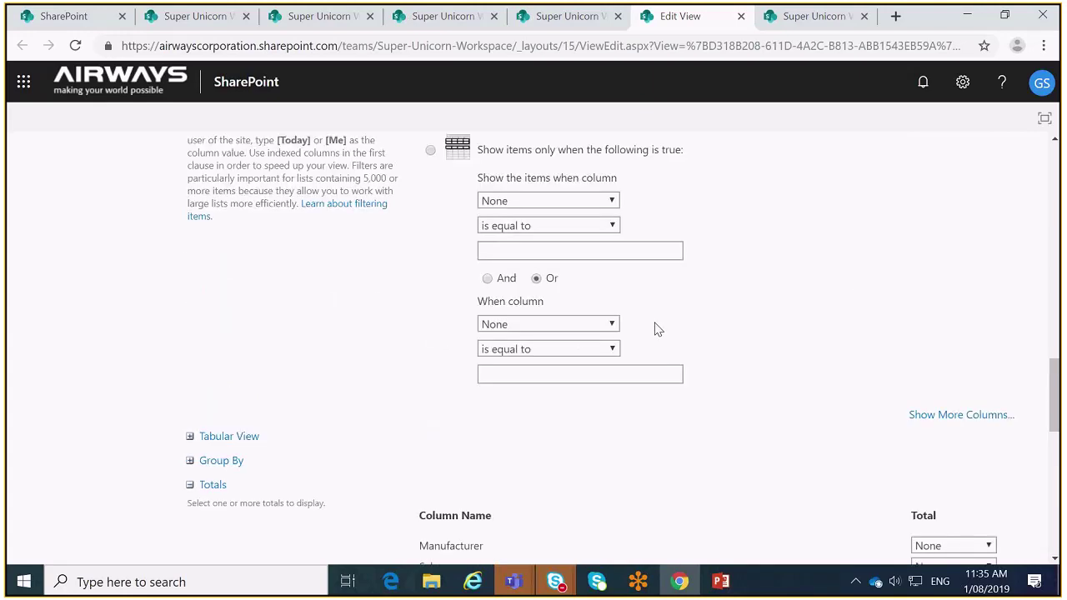
{"action": "scroll", "coordinate": [656, 328], "scroll_direction": "up", "scroll_amount": 15}
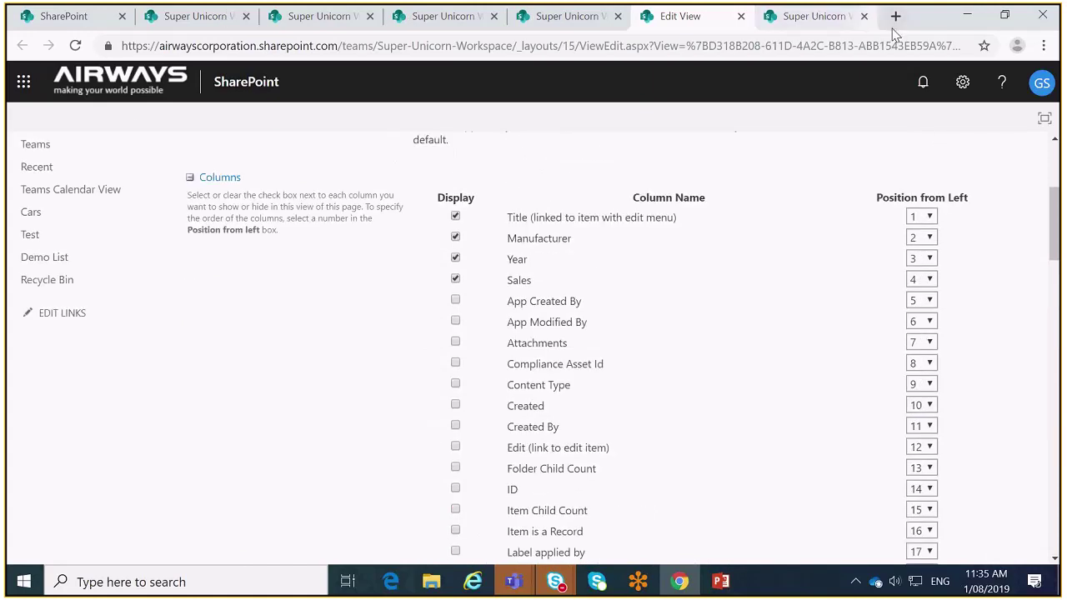
{"action": "scroll", "coordinate": [497, 187], "scroll_direction": "up", "scroll_amount": 2}
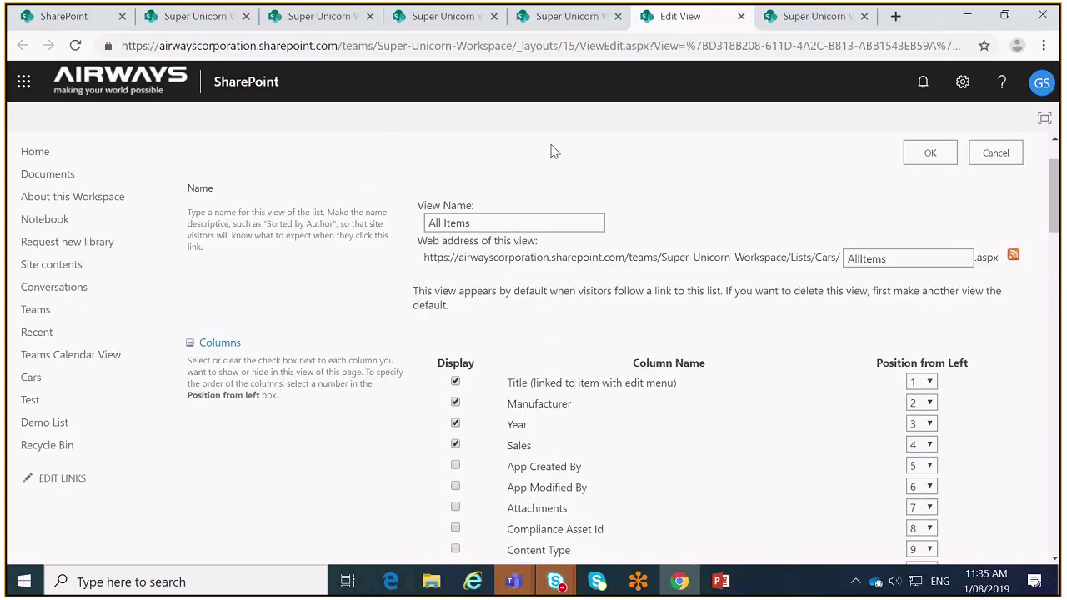
{"action": "left_click", "coordinate": [741, 17]}
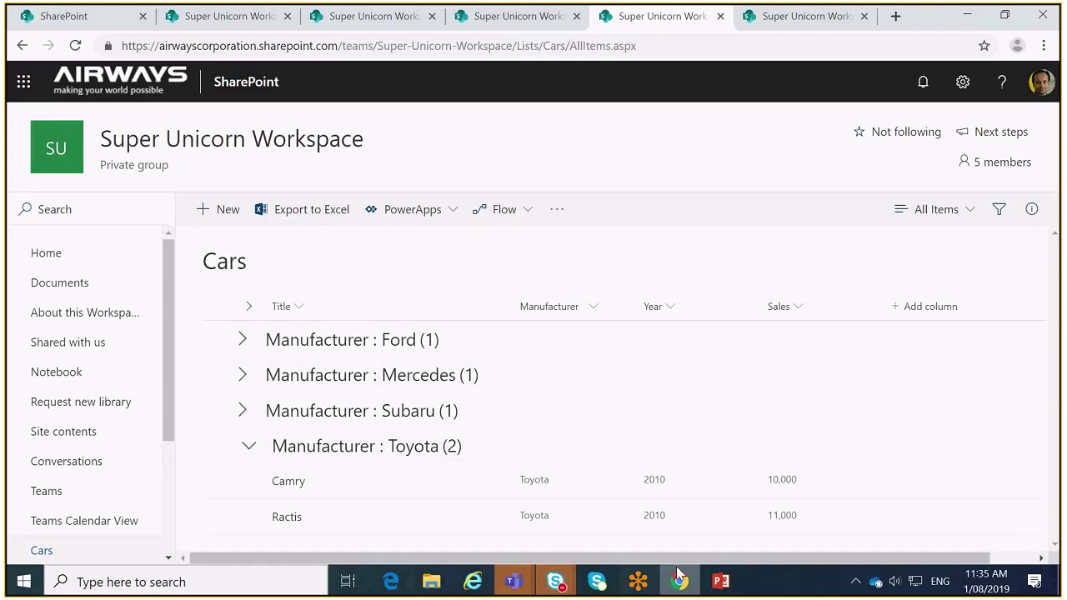
Switch to the SharePoint Deep Dive presentation in PowerPoint and start the slide show from the Permissions slide.
{"action": "left_click", "coordinate": [722, 580]}
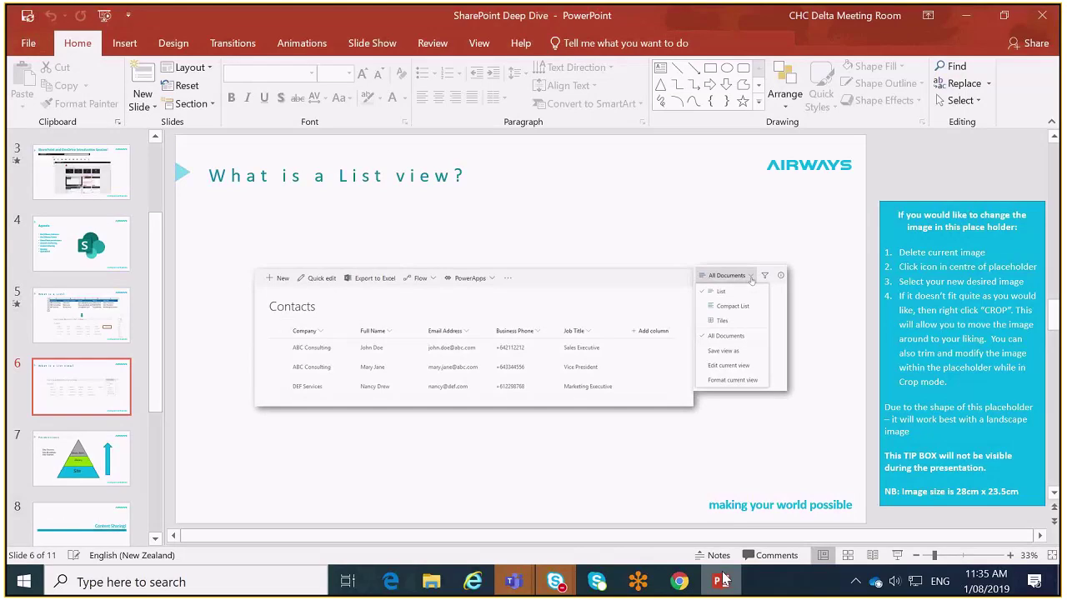
{"action": "key", "text": "Down"}
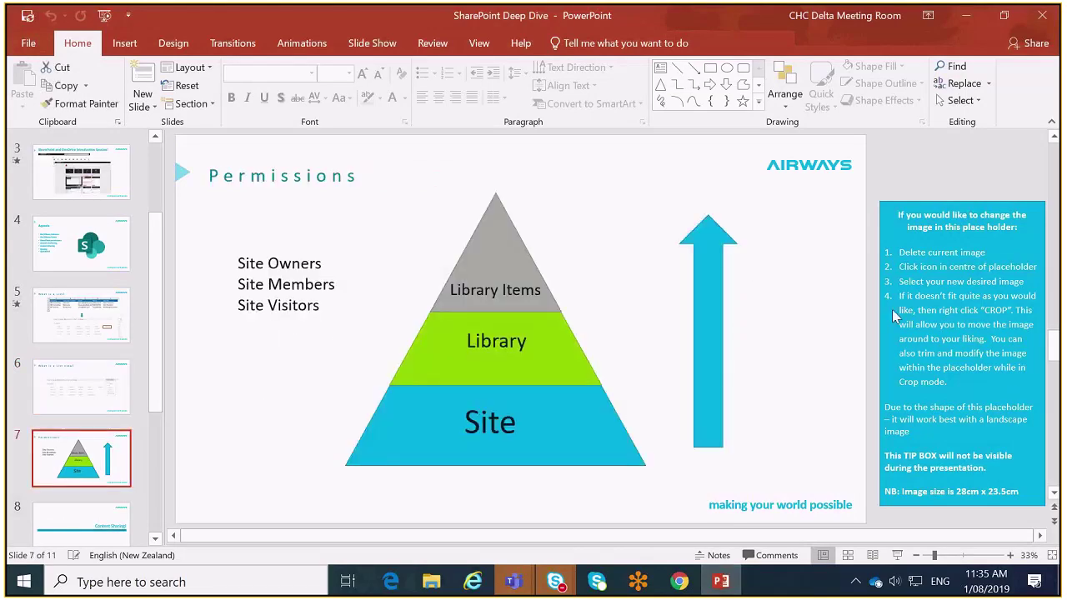
{"action": "left_click", "coordinate": [898, 557]}
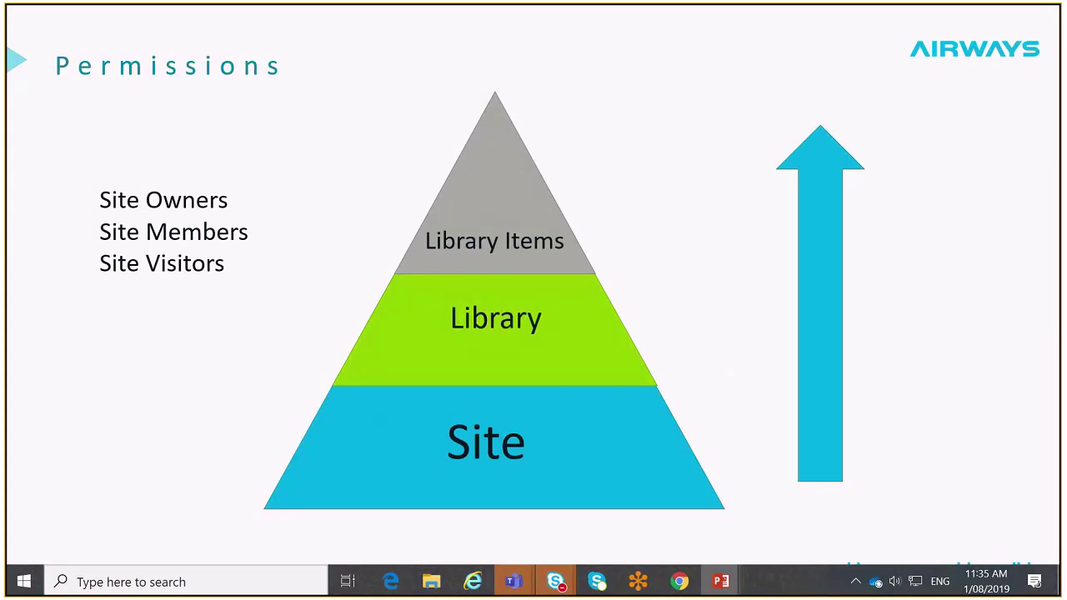
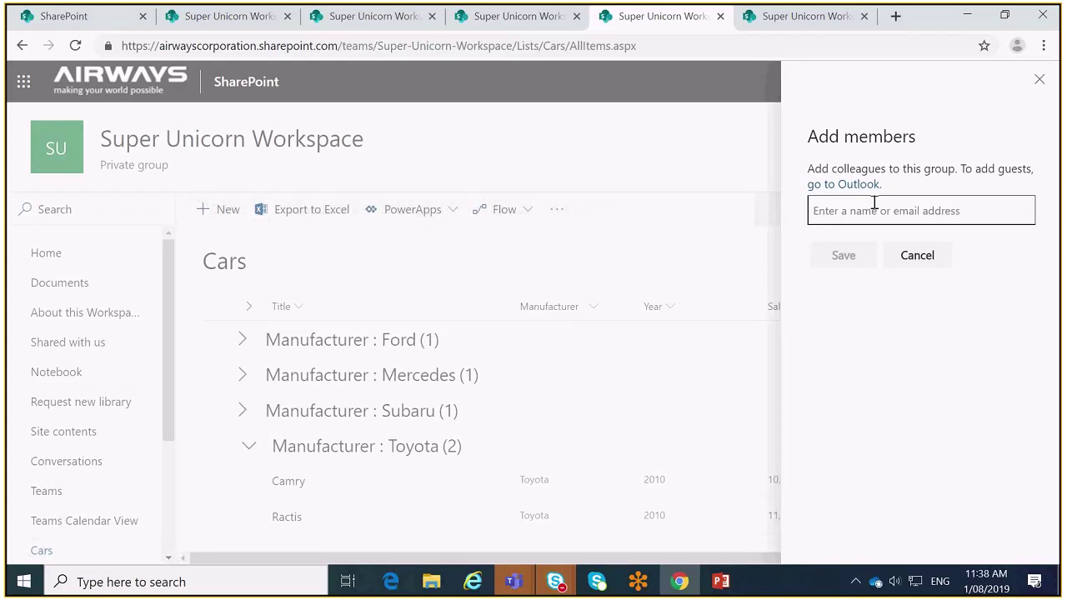
Find a colleague by name in the directory and save them as a new member of the Super Unicorn Workspace group.
{"action": "left_click", "coordinate": [865, 205]}
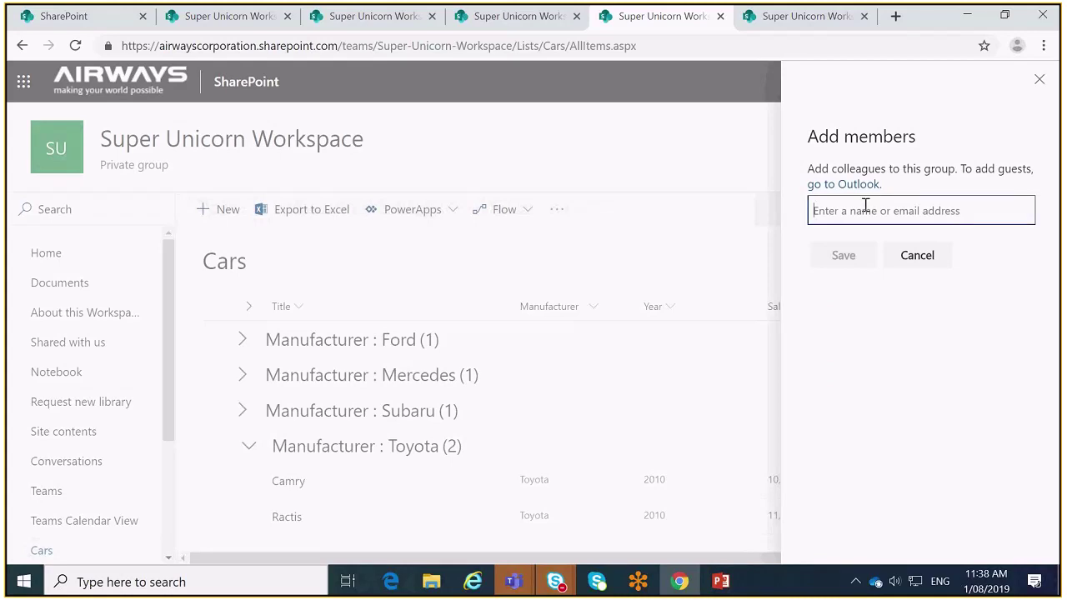
{"action": "type", "text": "n"}
{"action": "key", "text": "BackSpace"}
{"action": "type", "text": "neil"}
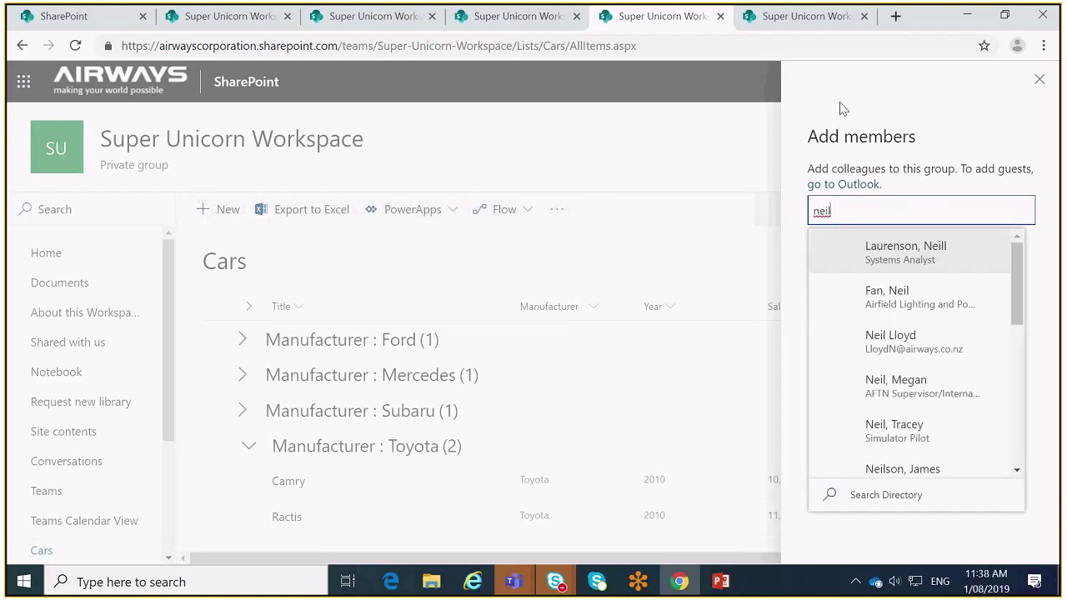
{"action": "key", "text": "Return"}
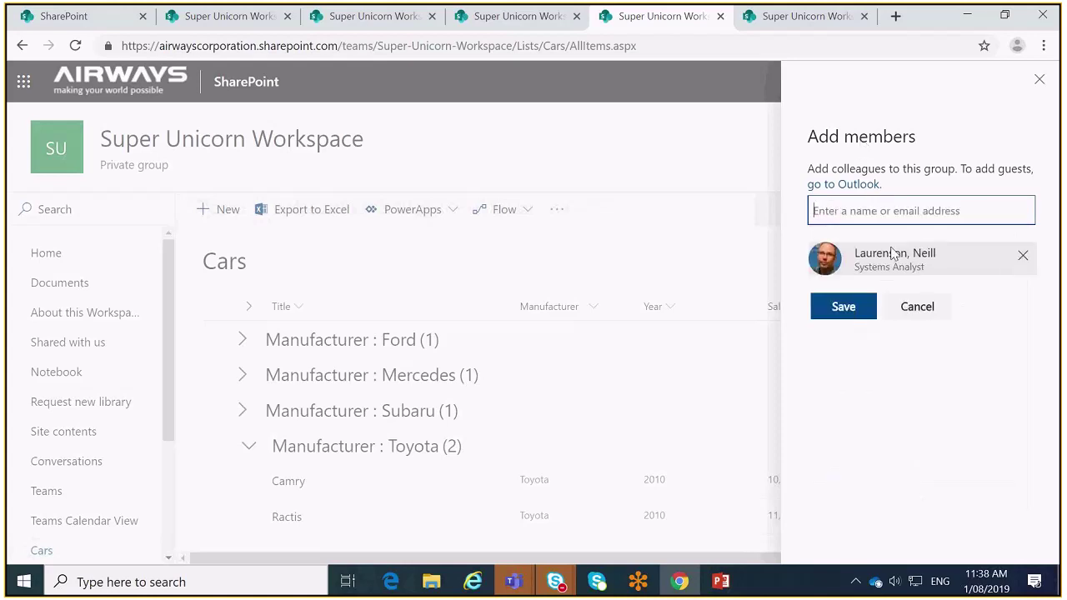
{"action": "left_click", "coordinate": [852, 312]}
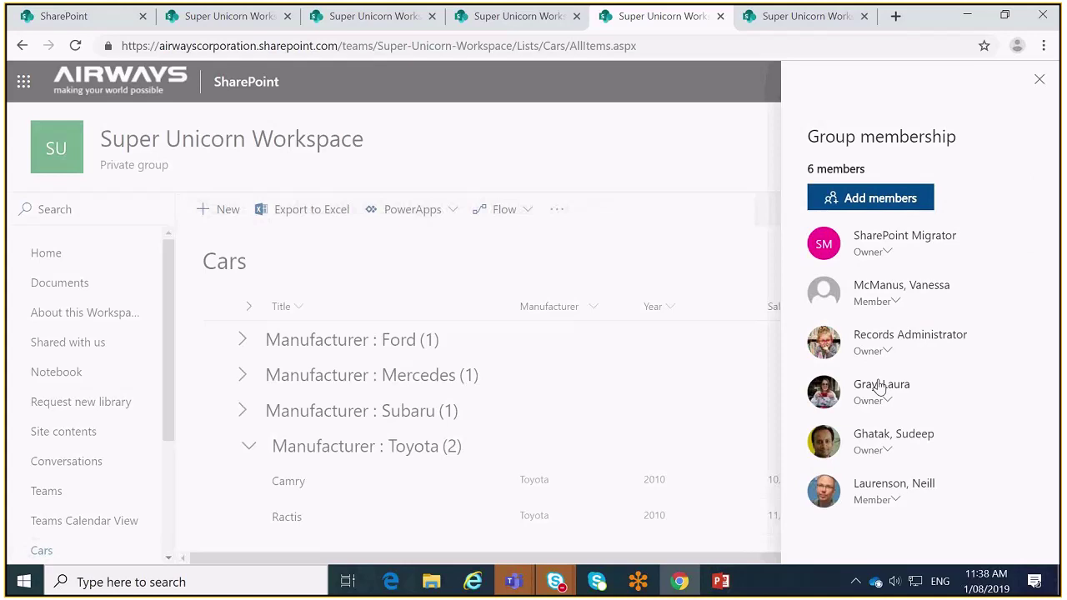
Open the newly added member's role options and expand their contact card.
{"action": "left_click", "coordinate": [886, 500]}
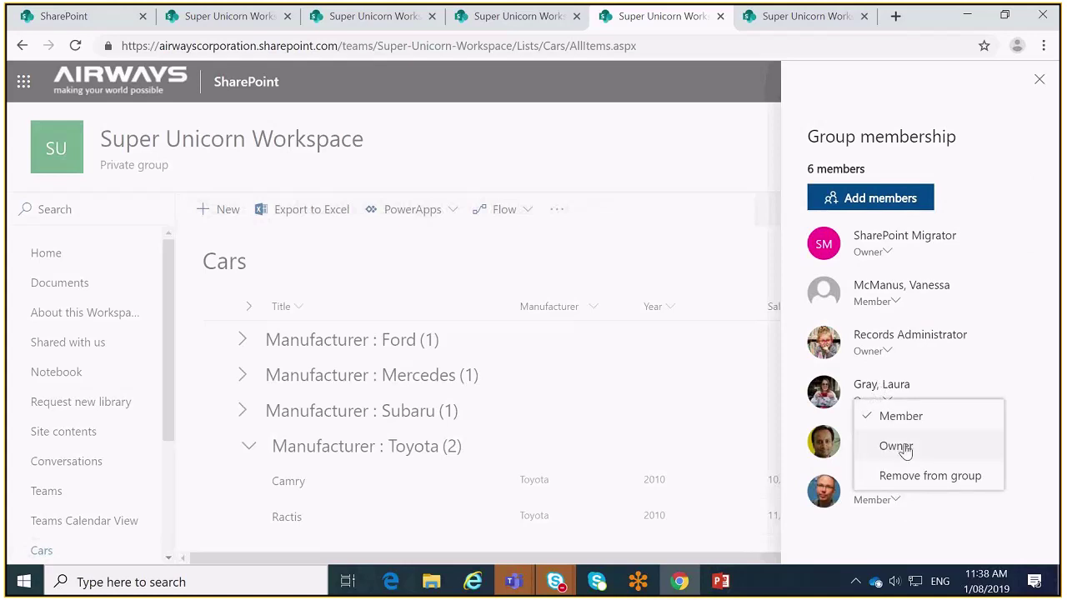
{"action": "mouse_move", "coordinate": [830, 499]}
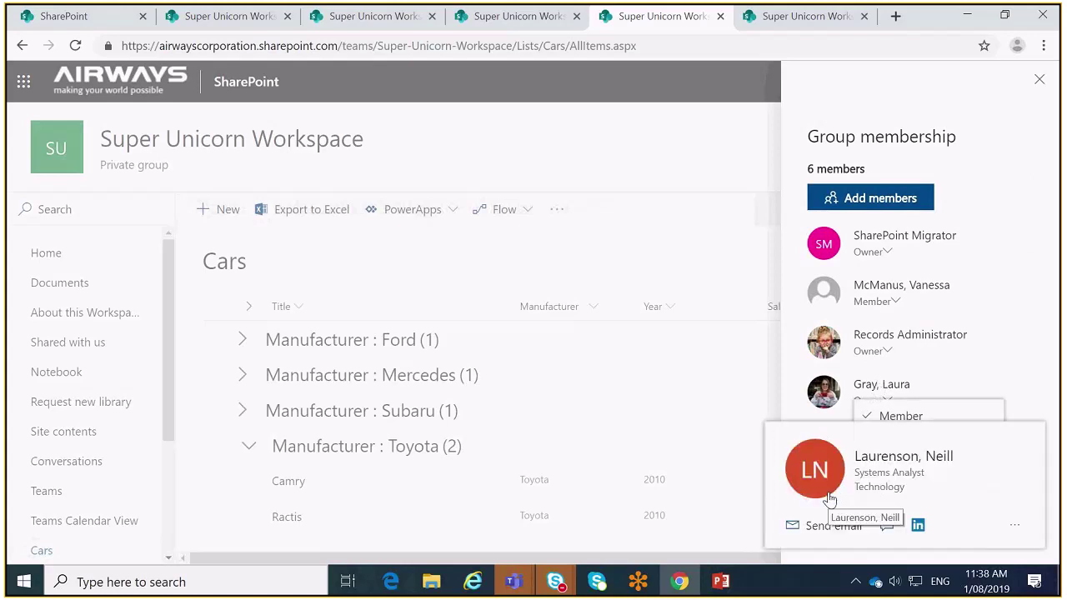
{"action": "left_click", "coordinate": [896, 446]}
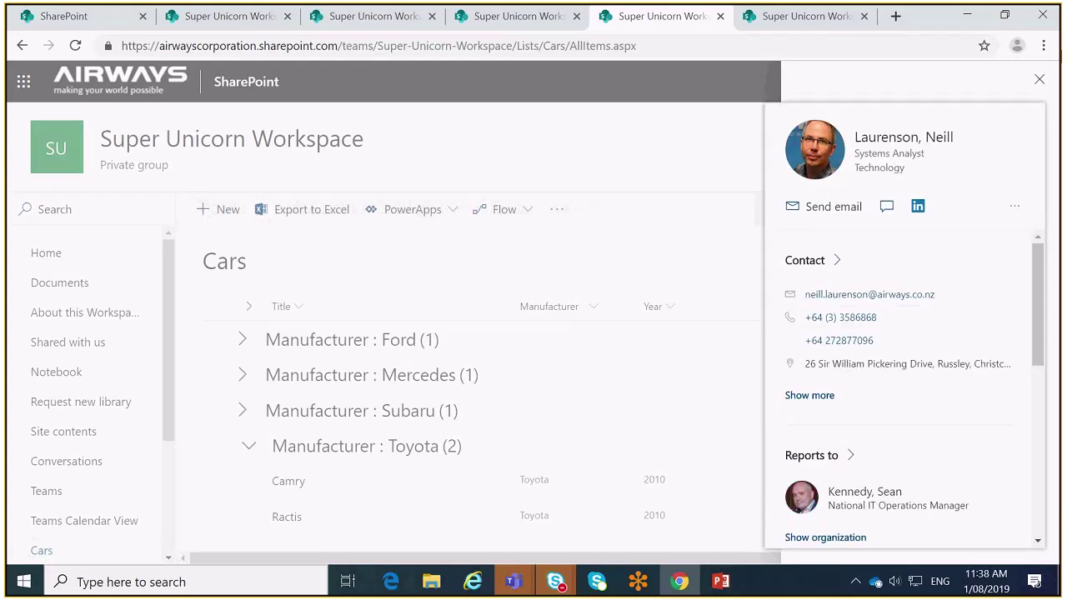
Close the group membership details and open the permissions page for the Cars list from its list settings.
{"action": "left_click", "coordinate": [1038, 82]}
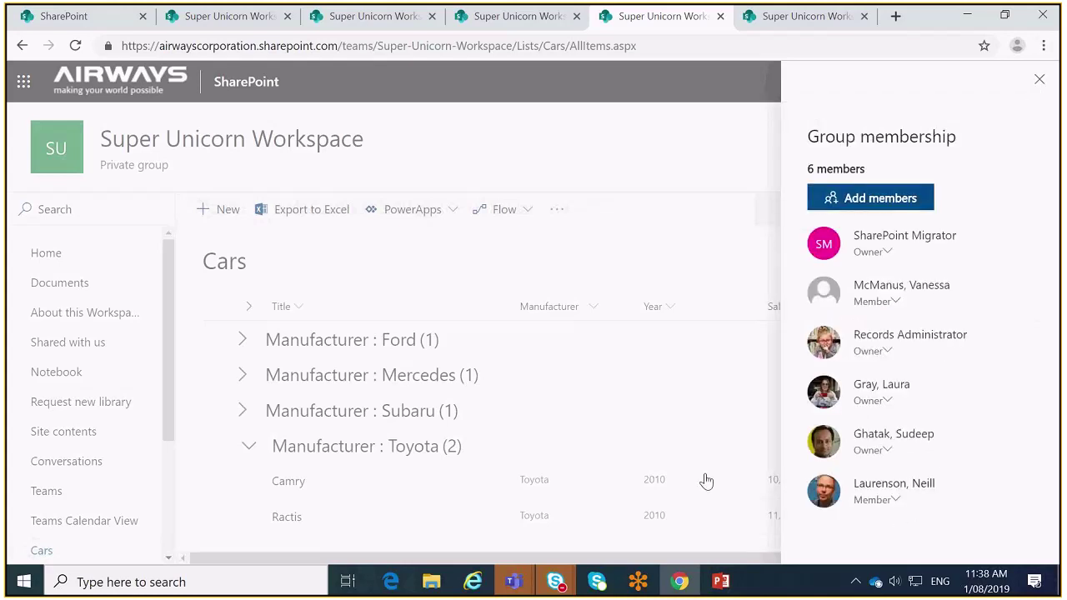
{"action": "left_click", "coordinate": [1039, 79]}
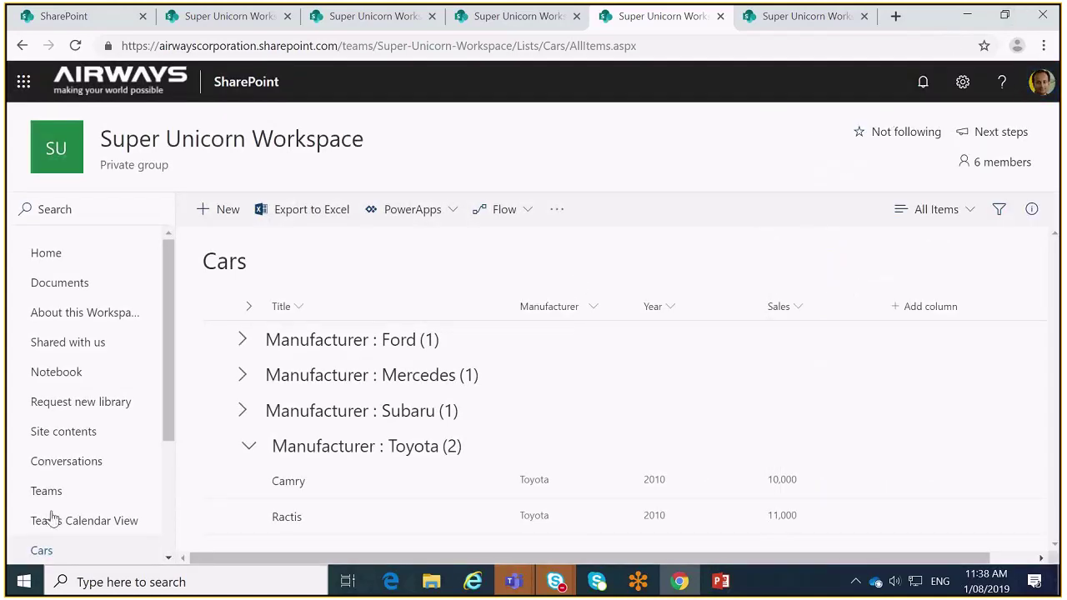
{"action": "scroll", "coordinate": [87, 497], "scroll_direction": "down", "scroll_amount": 1}
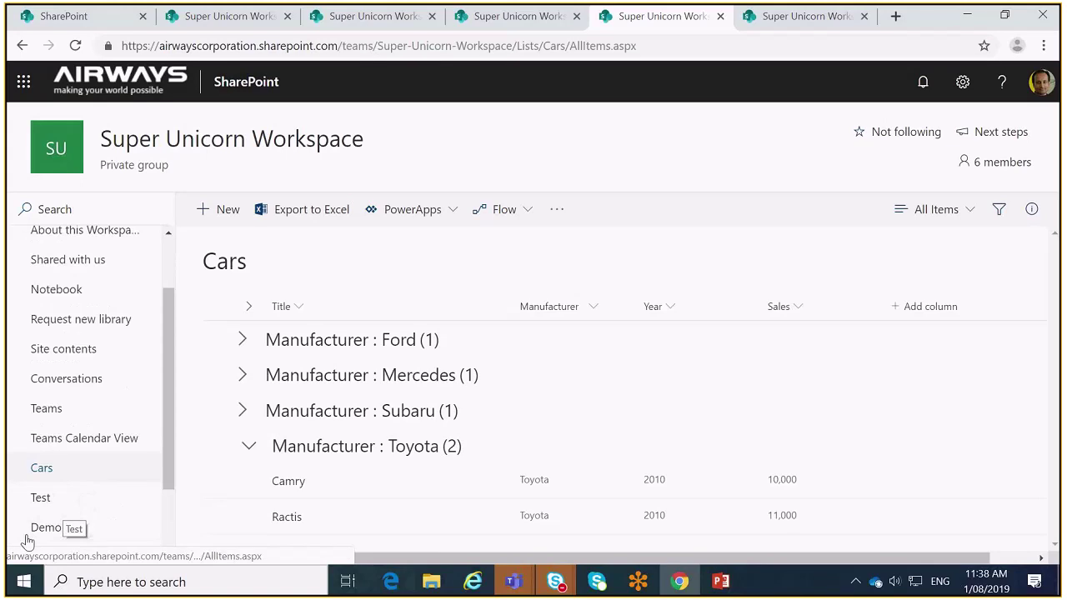
{"action": "left_click", "coordinate": [51, 472]}
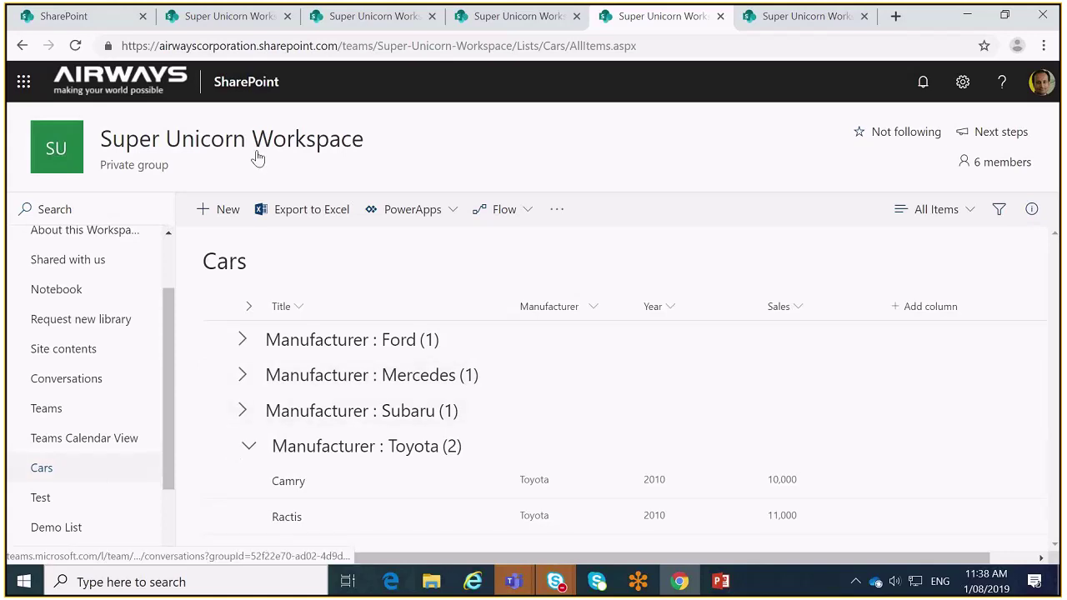
{"action": "left_click", "coordinate": [963, 82]}
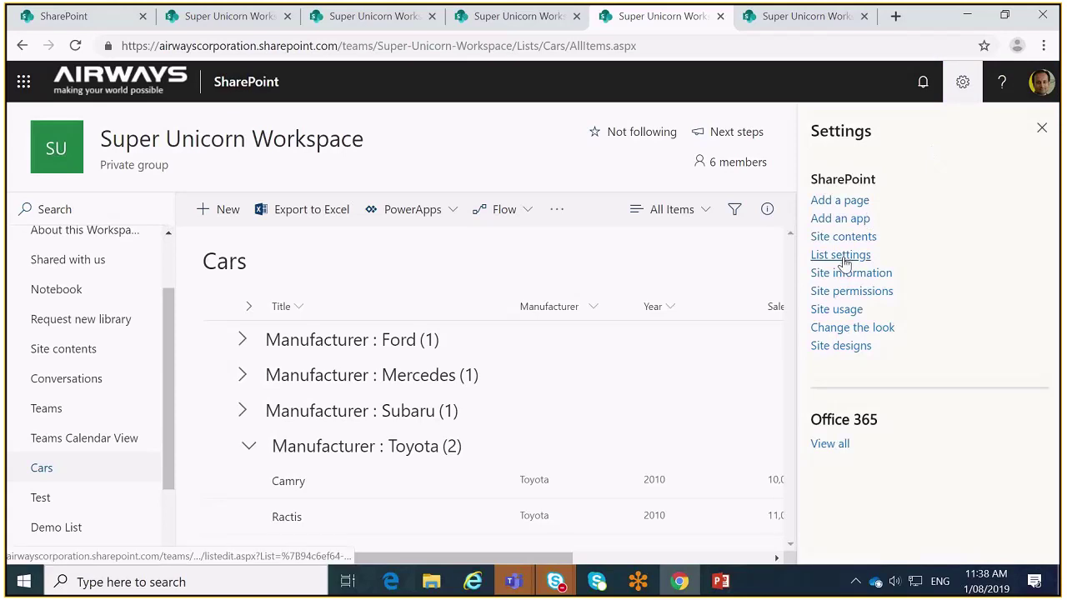
{"action": "left_click", "coordinate": [842, 255]}
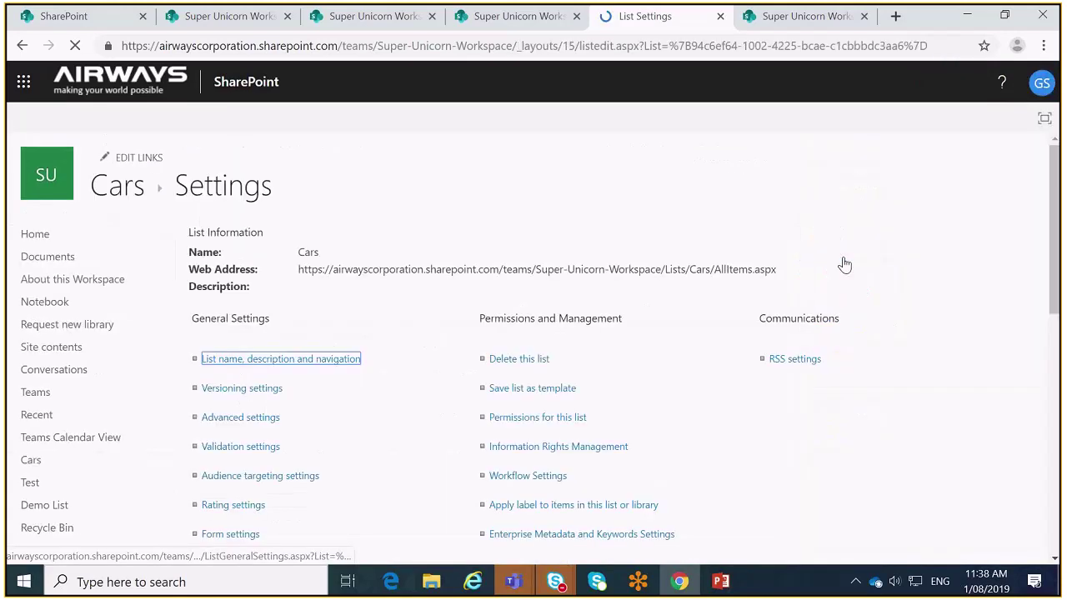
{"action": "left_click", "coordinate": [582, 421]}
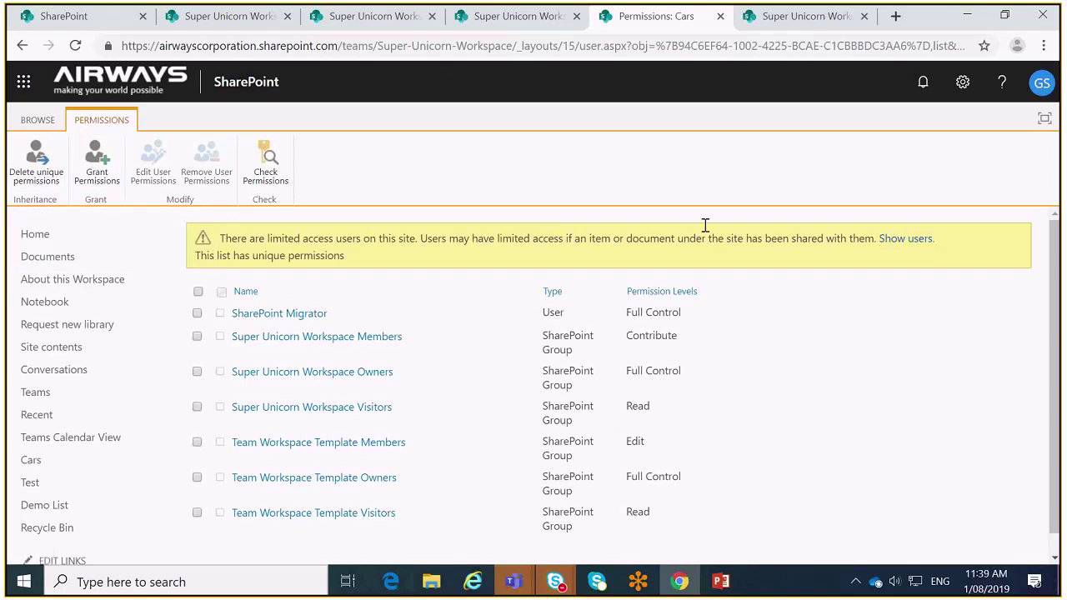
Delete the Cars list's unique permissions so it inherits from the parent site, and stop inheriting again to create unique permissions.
{"action": "left_click", "coordinate": [50, 167]}
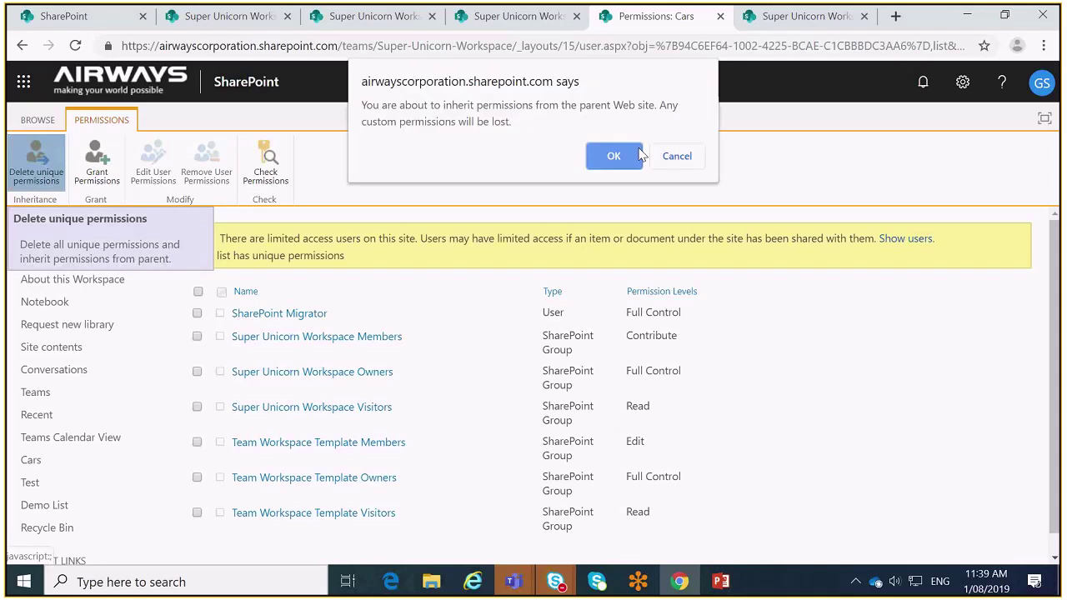
{"action": "left_click", "coordinate": [614, 155]}
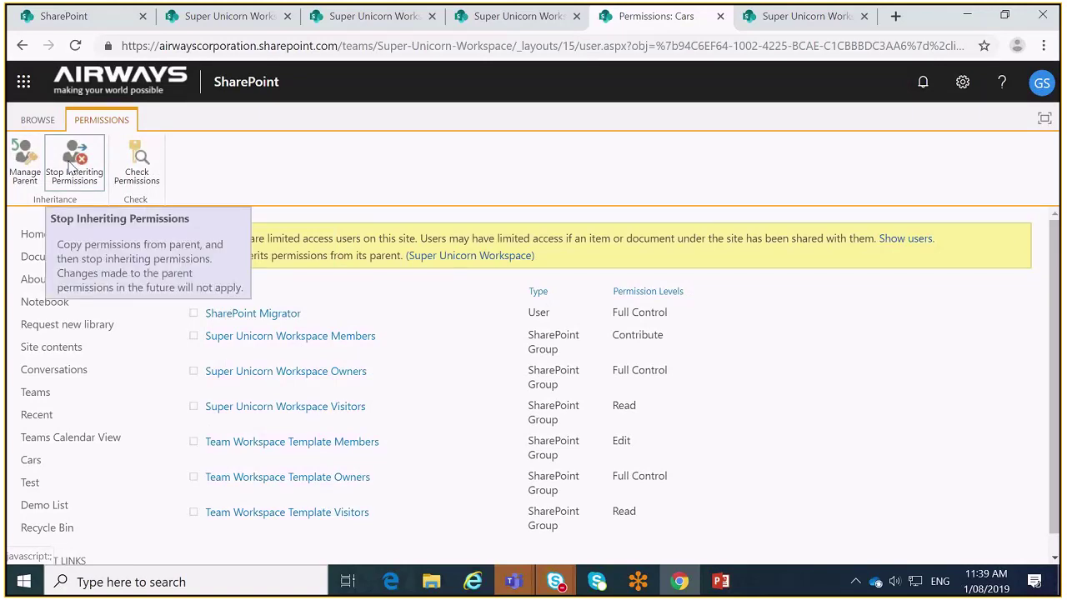
{"action": "left_click", "coordinate": [70, 163]}
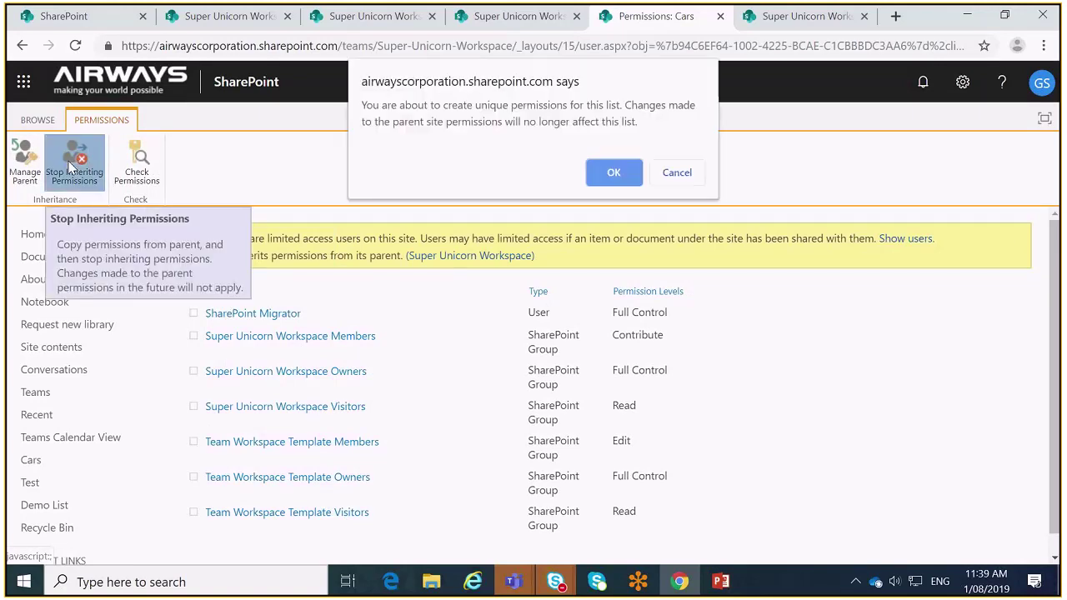
{"action": "left_click", "coordinate": [611, 175]}
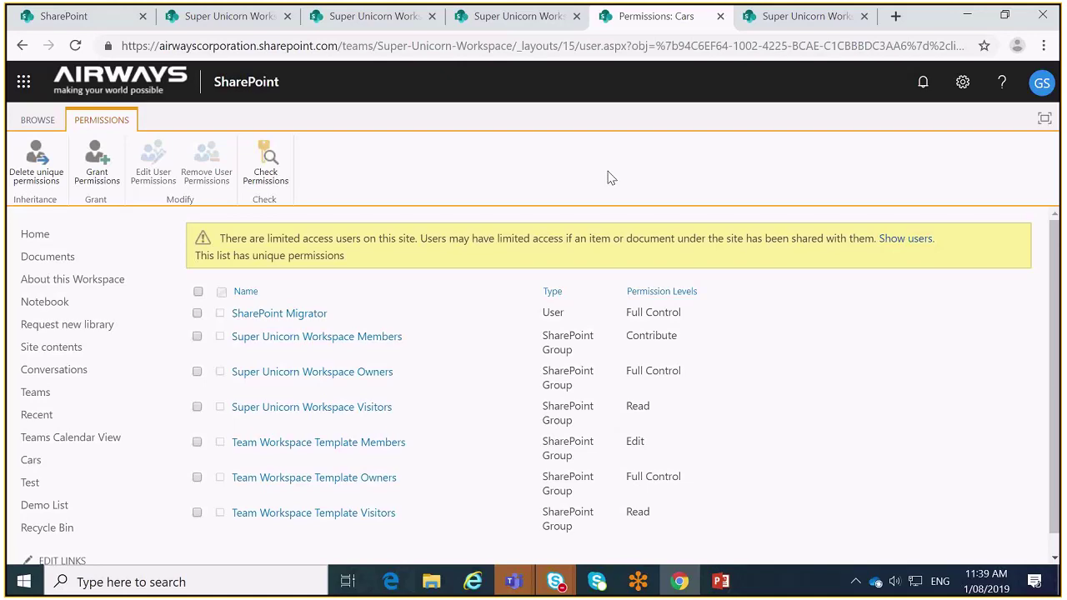
Remove the permissions of all listed users and groups from the Cars list.
{"action": "left_click", "coordinate": [198, 292]}
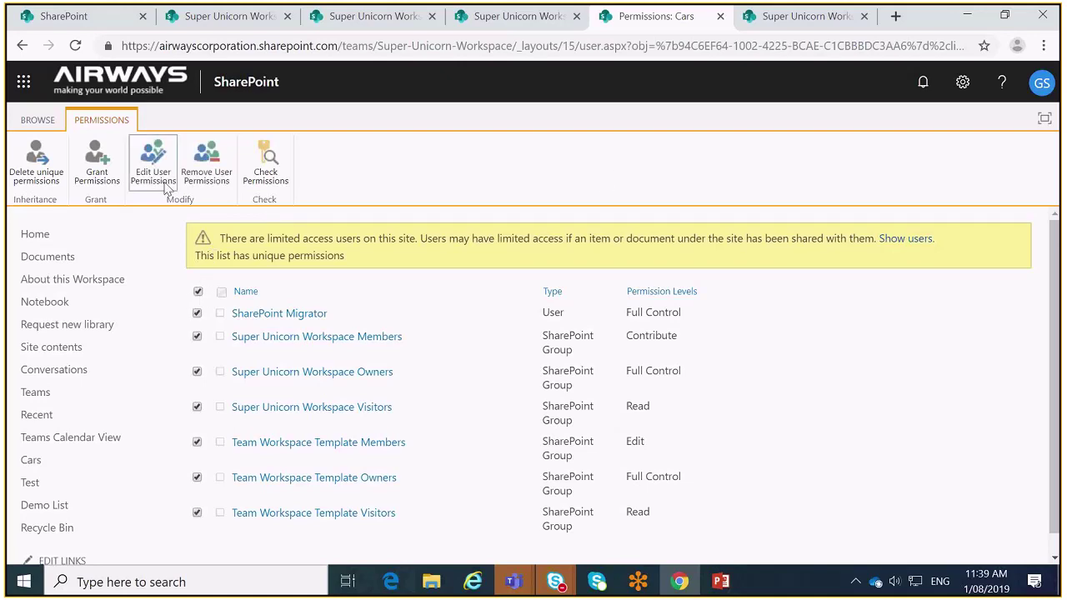
{"action": "left_click", "coordinate": [210, 163]}
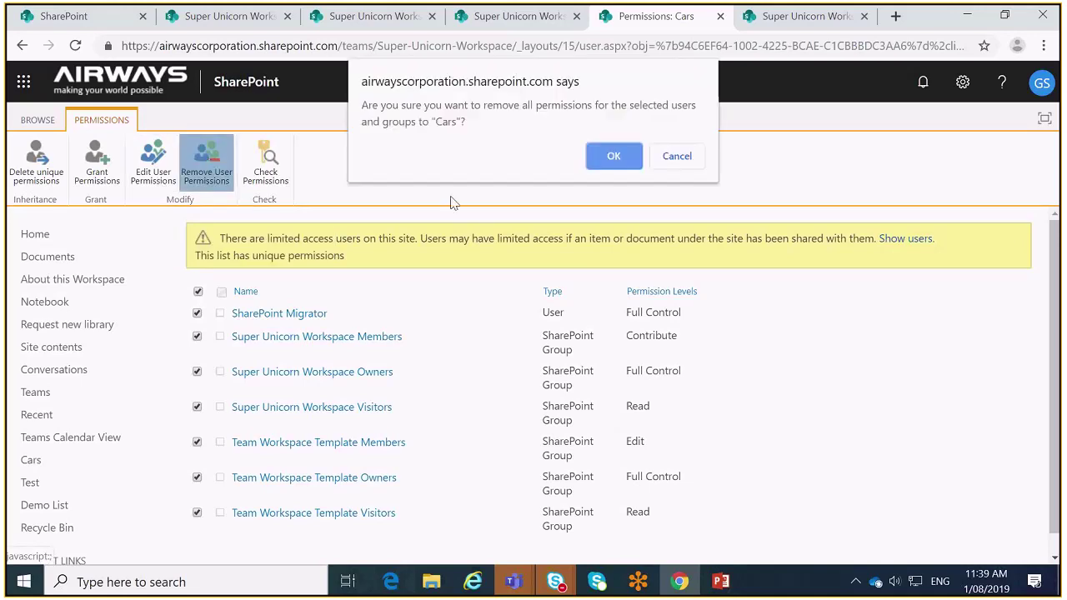
{"action": "left_click", "coordinate": [609, 159]}
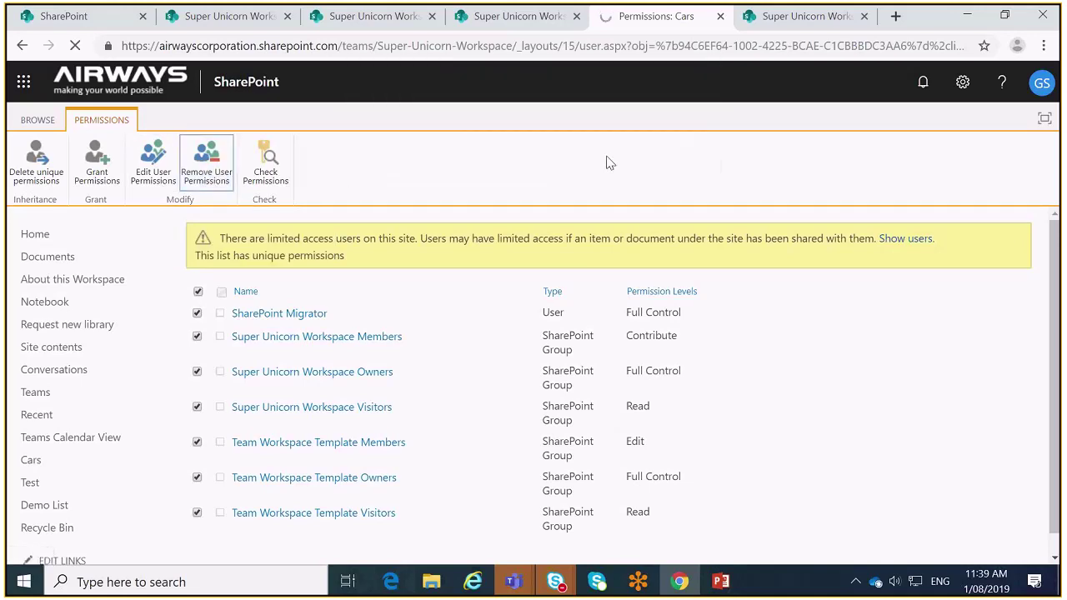
Start granting permissions on the Cars list and choose the Super Unicorn Workspace Owners group as the invitee.
{"action": "left_click", "coordinate": [116, 187]}
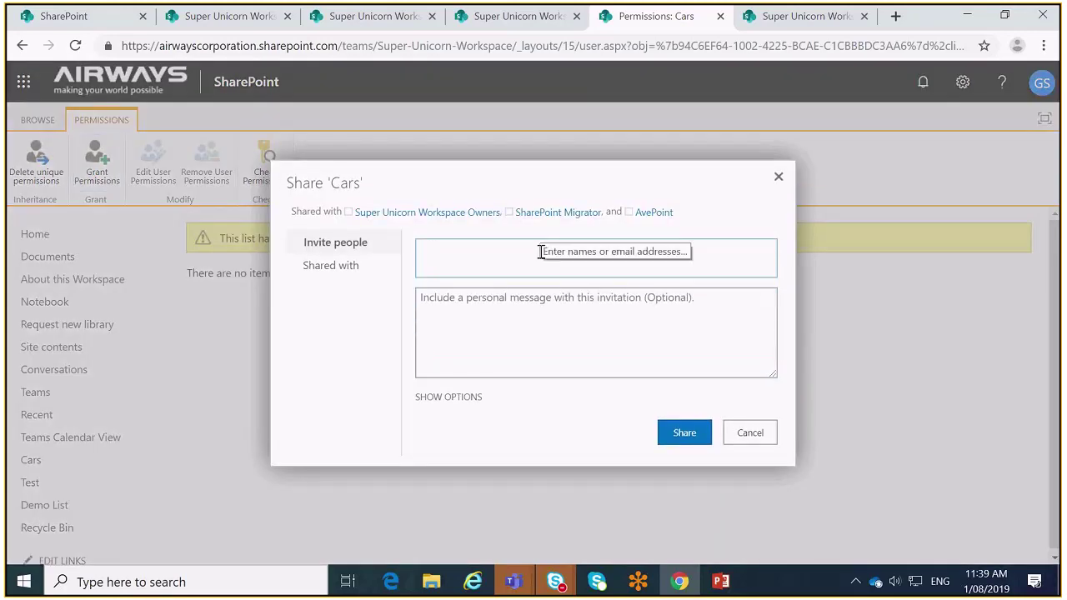
{"action": "type", "text": "o"}
{"action": "key", "text": "BackSpace"}
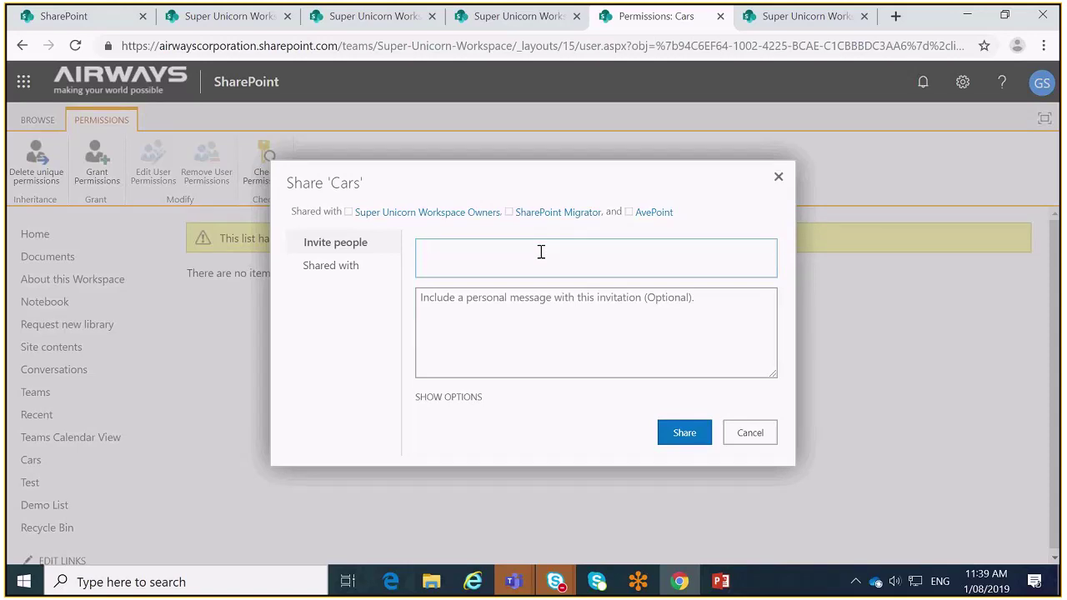
{"action": "type", "text": "super"}
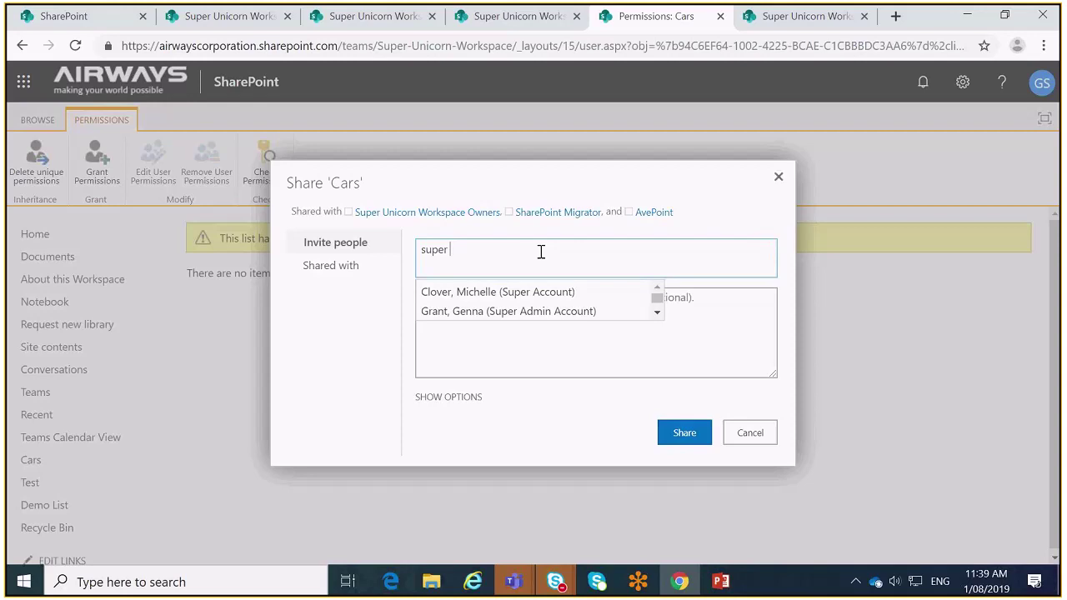
{"action": "type", "text": "unicor"}
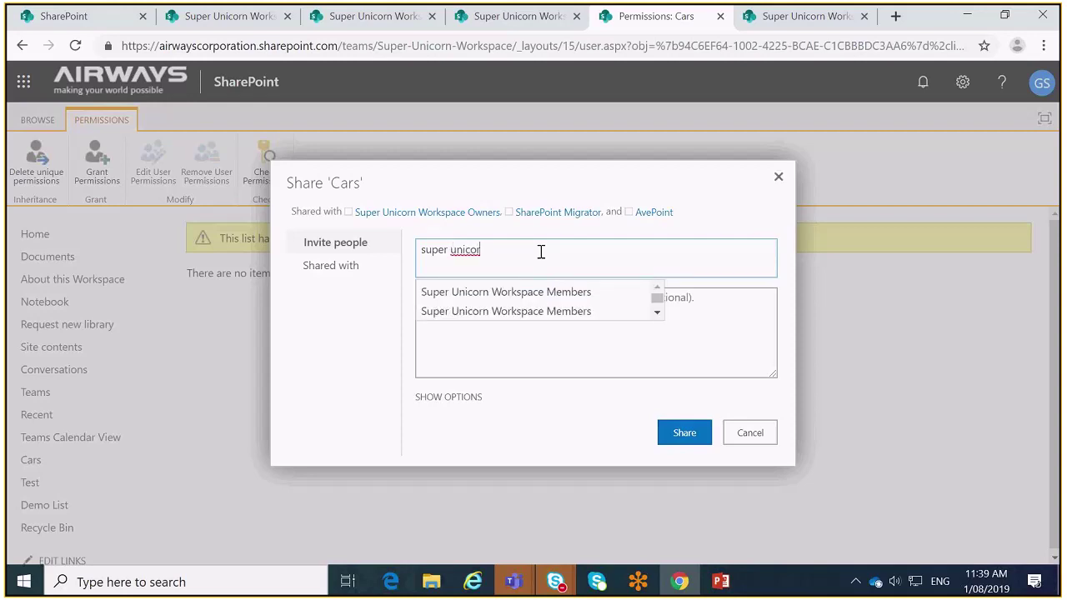
{"action": "left_click", "coordinate": [660, 317]}
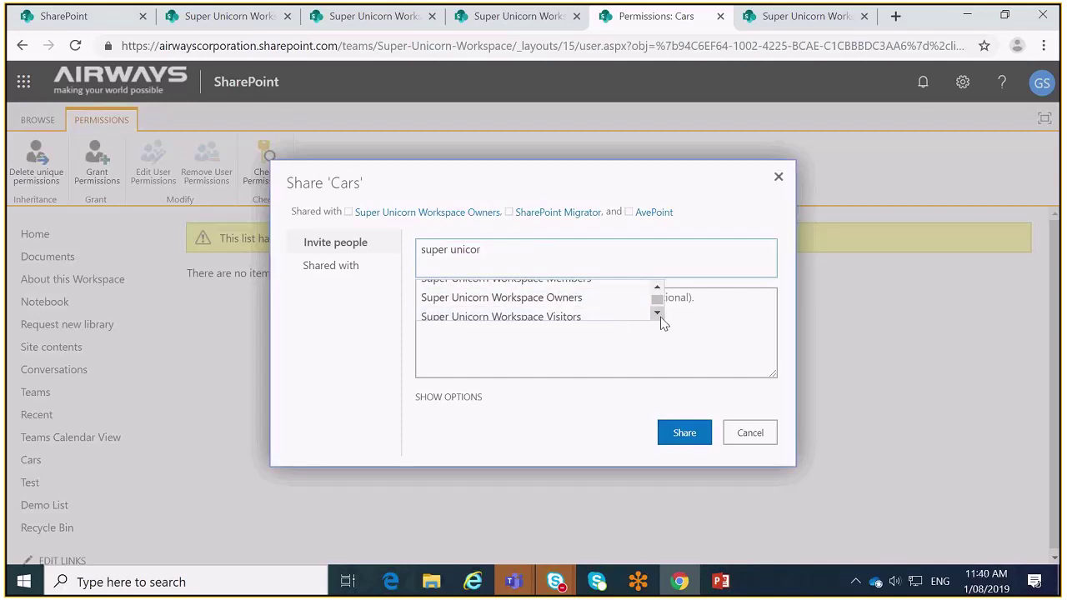
{"action": "left_click", "coordinate": [618, 303]}
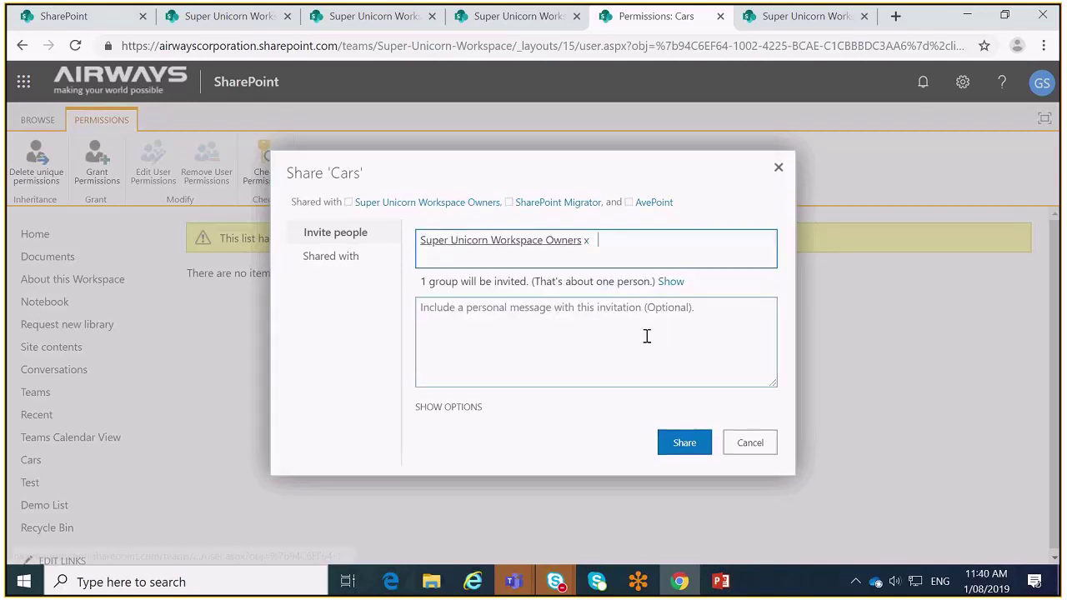
Share the Cars list with the chosen group at the Full Control level without an email invitation, and refresh the permissions page.
{"action": "left_click", "coordinate": [466, 407]}
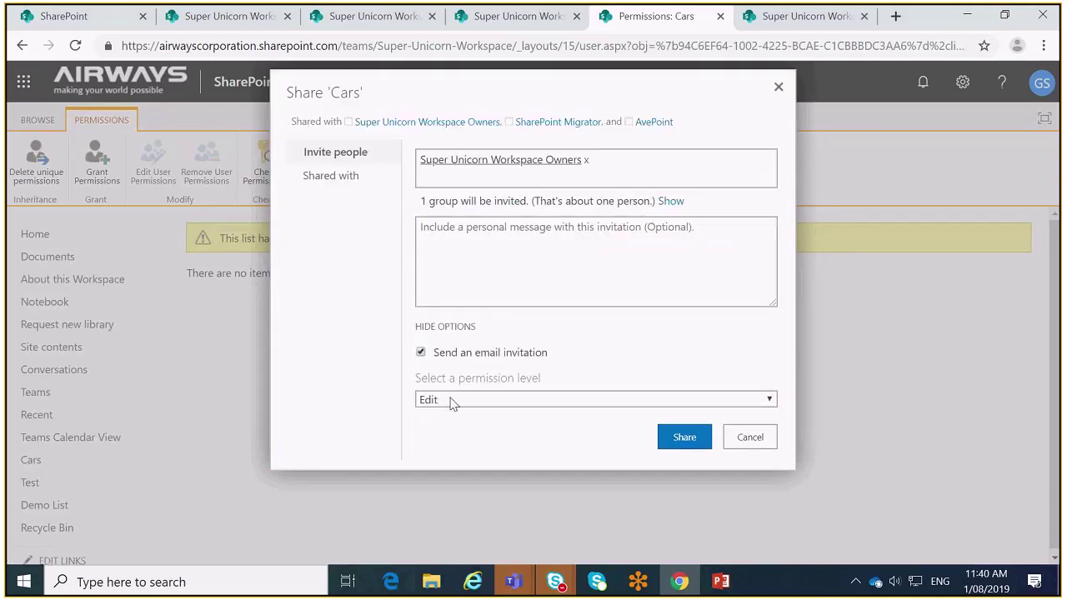
{"action": "left_click", "coordinate": [450, 401]}
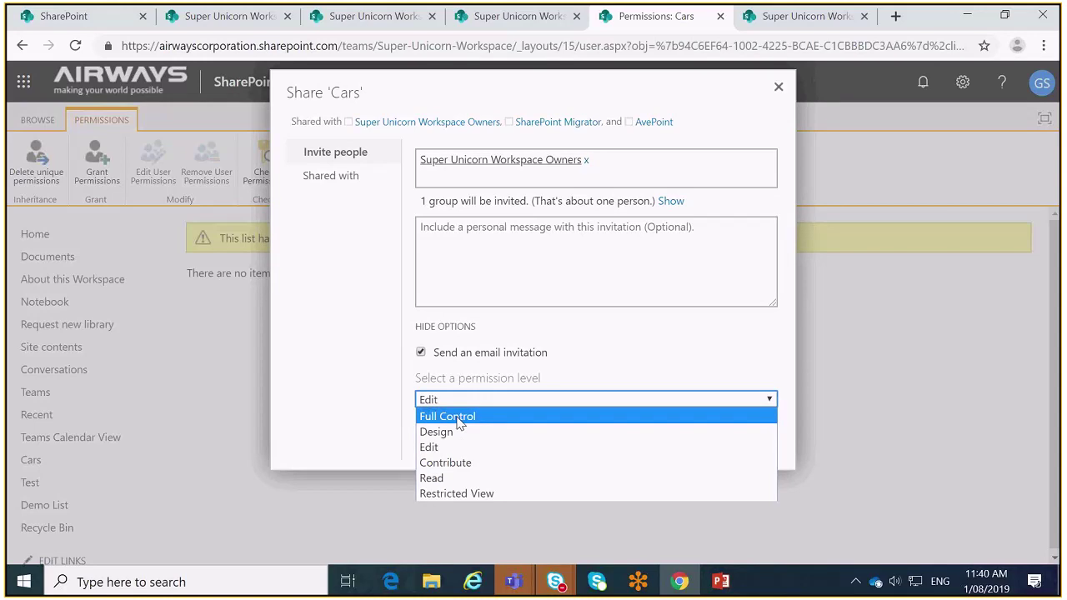
{"action": "left_click", "coordinate": [458, 420]}
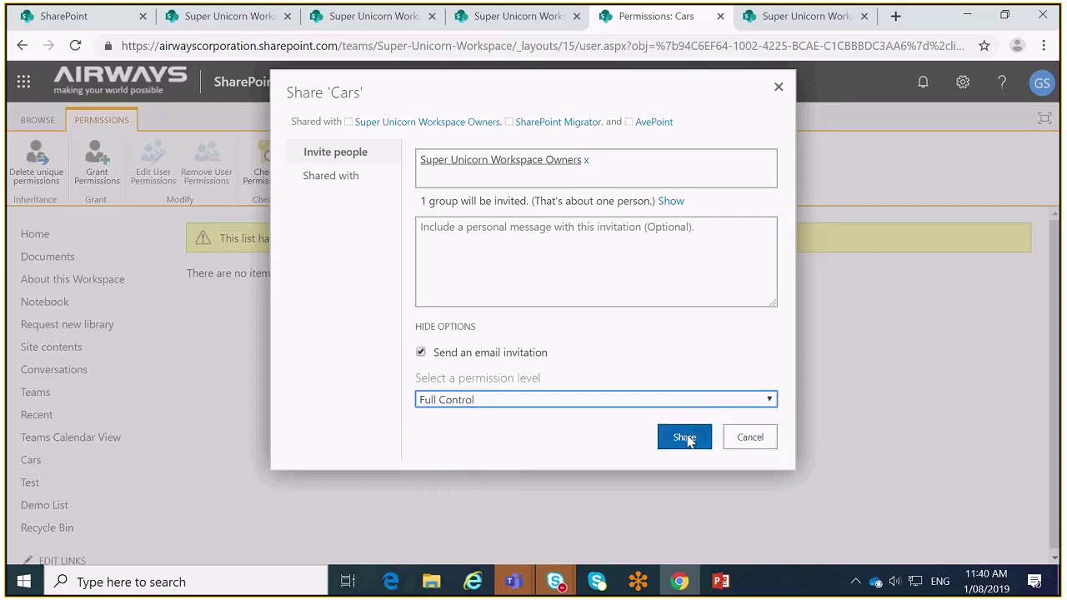
{"action": "left_click", "coordinate": [422, 355]}
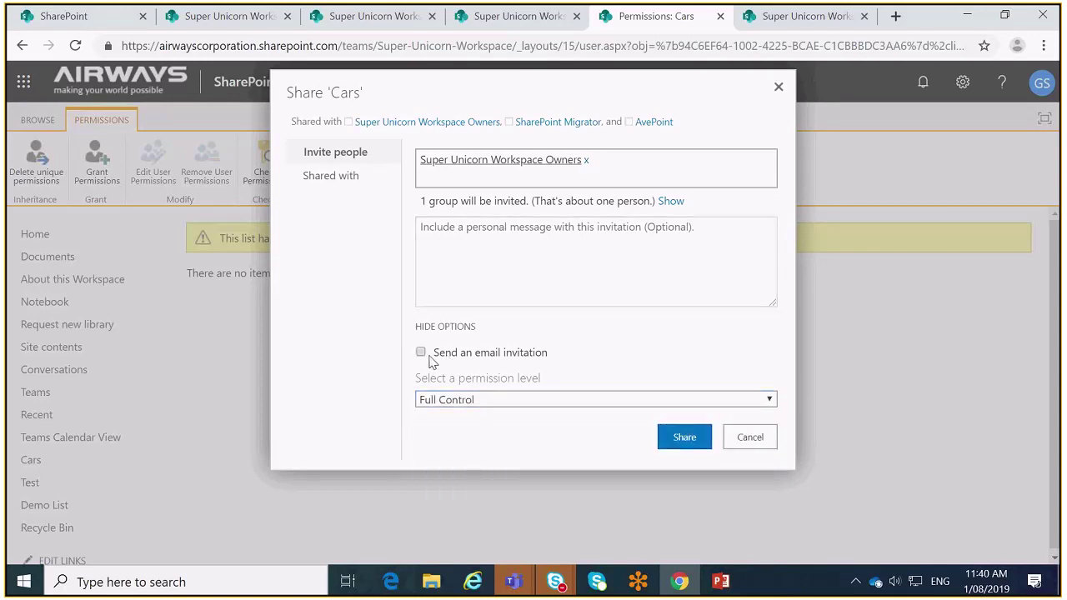
{"action": "left_click", "coordinate": [686, 448]}
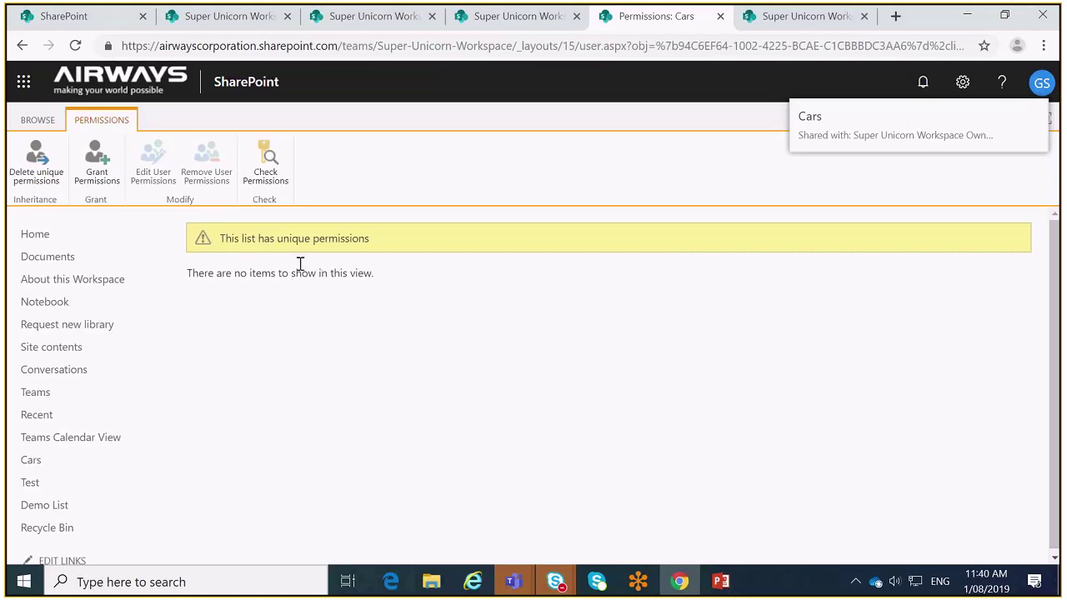
{"action": "left_click", "coordinate": [75, 45]}
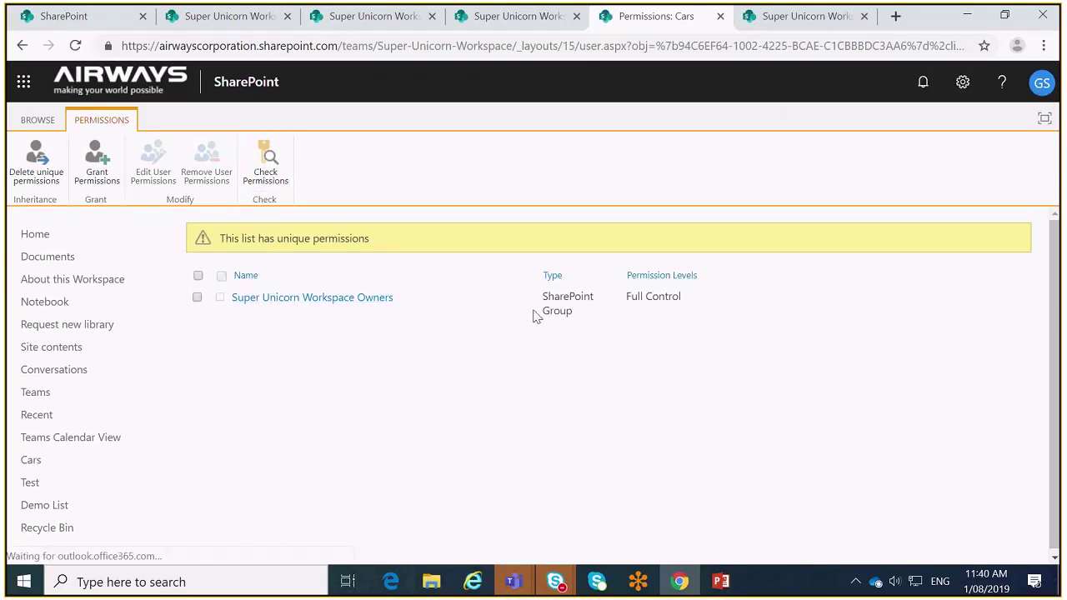
{"action": "left_click", "coordinate": [97, 166]}
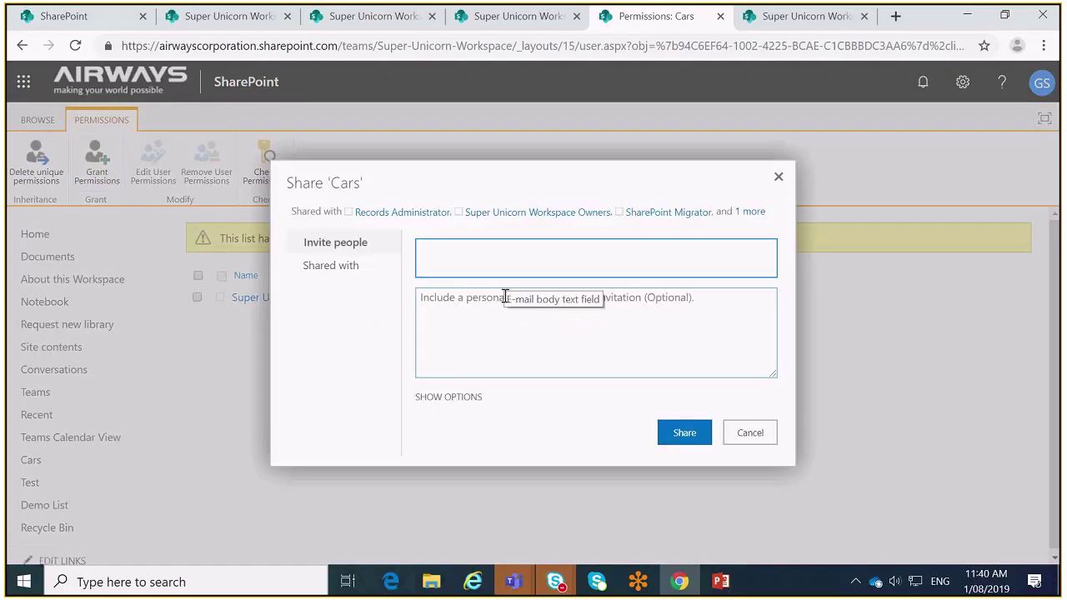
{"action": "type", "text": "neil"}
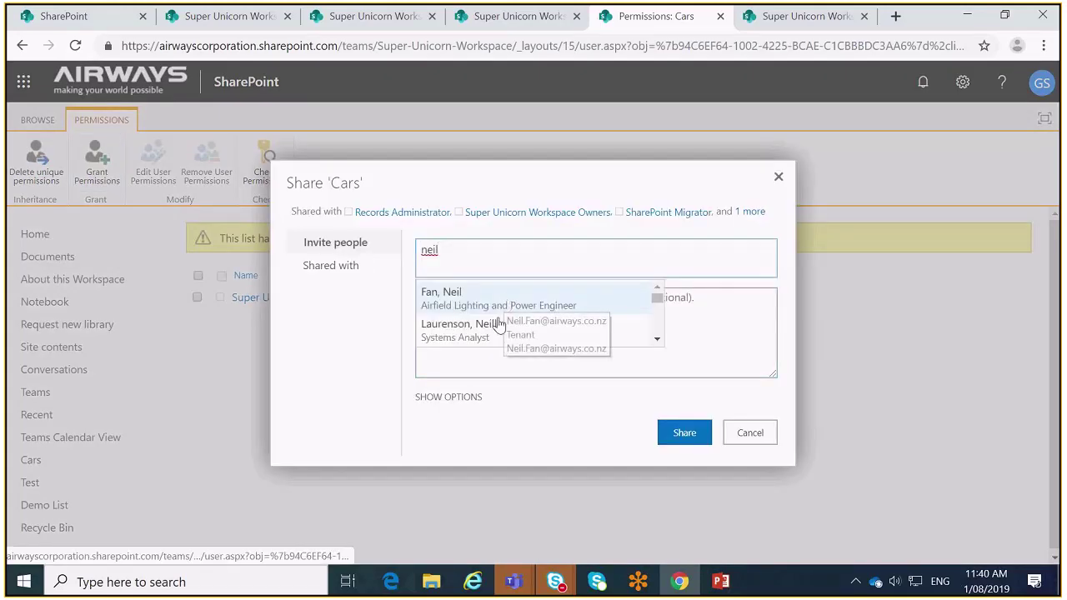
{"action": "left_click", "coordinate": [498, 327]}
{"action": "left_click", "coordinate": [439, 398]}
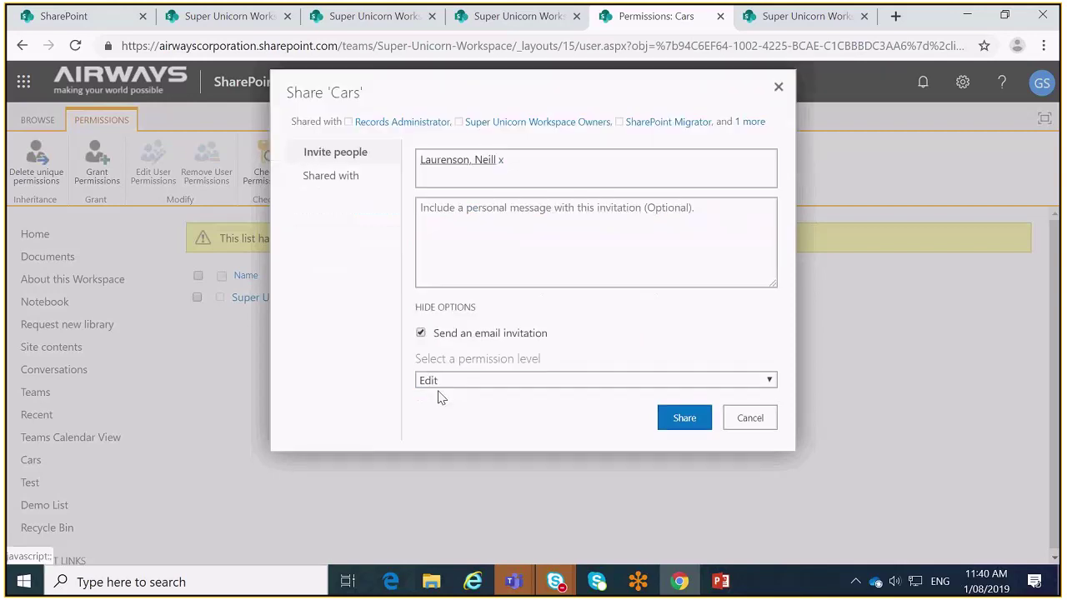
{"action": "left_click", "coordinate": [421, 333]}
{"action": "left_click", "coordinate": [440, 382]}
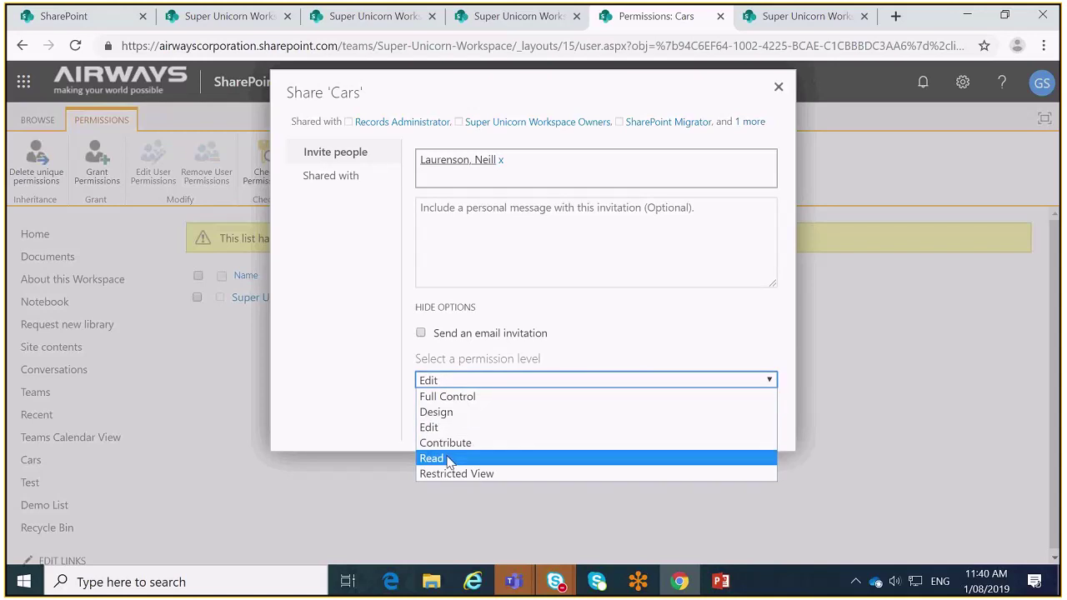
{"action": "key", "text": "Escape"}
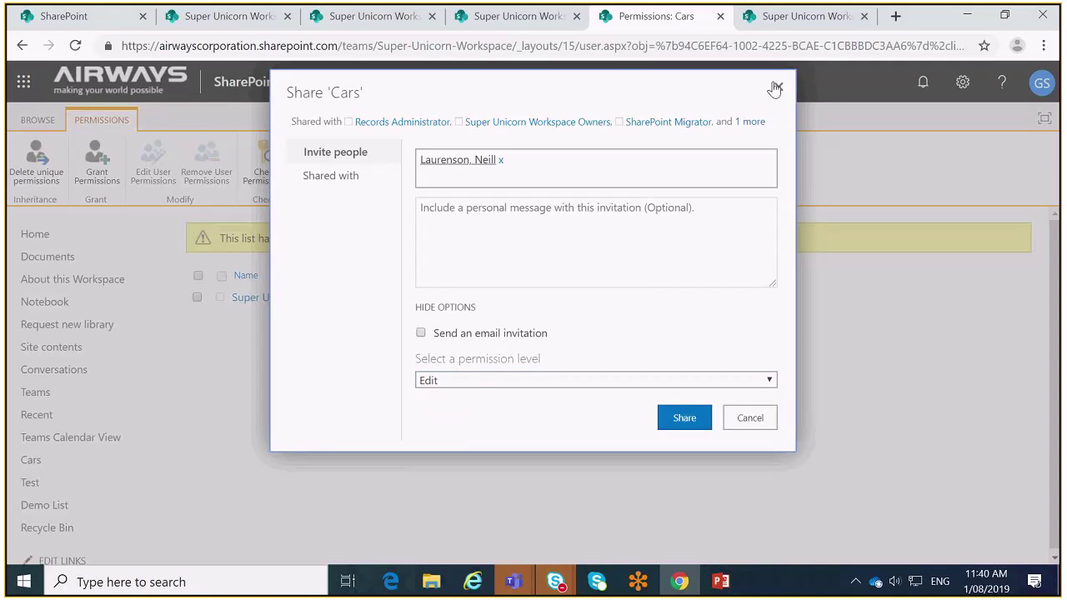
{"action": "left_click", "coordinate": [775, 88]}
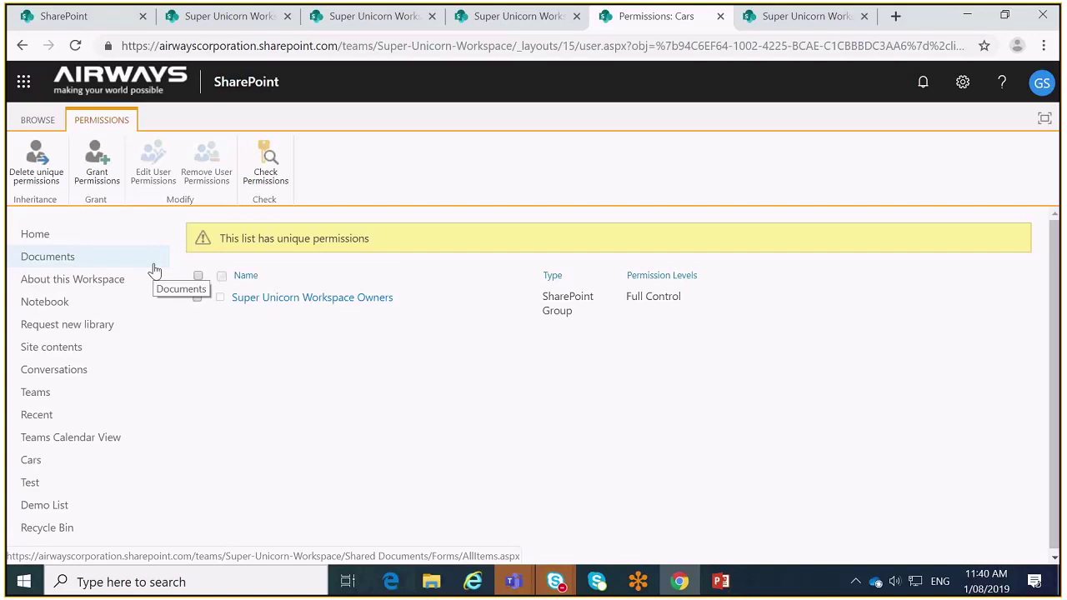
Reopen the Cars list's sharing options and review the permission levels that can be granted.
{"action": "left_click", "coordinate": [103, 180]}
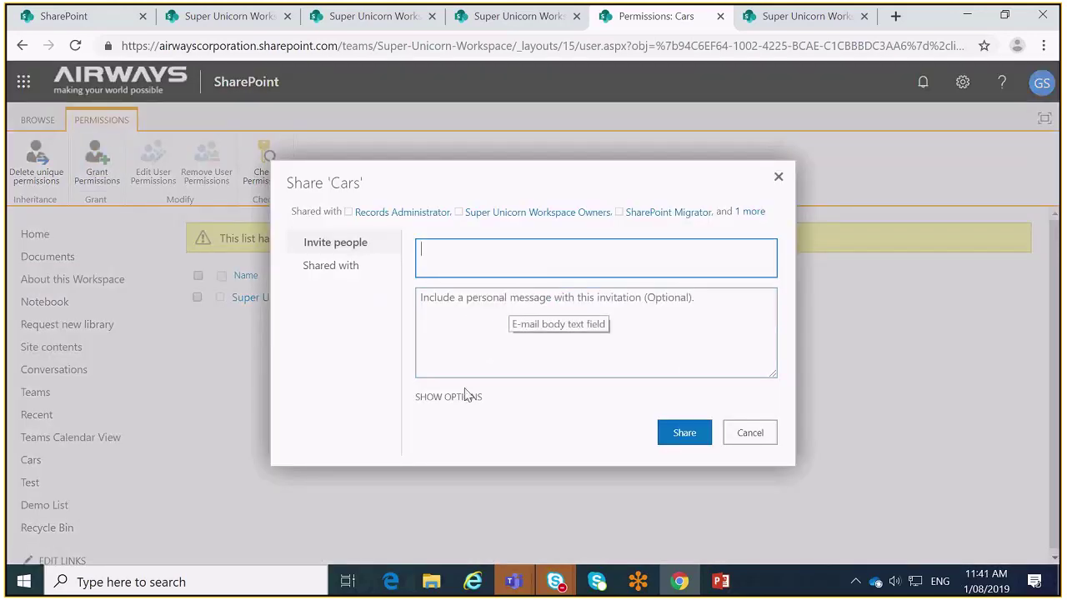
{"action": "left_click", "coordinate": [469, 407]}
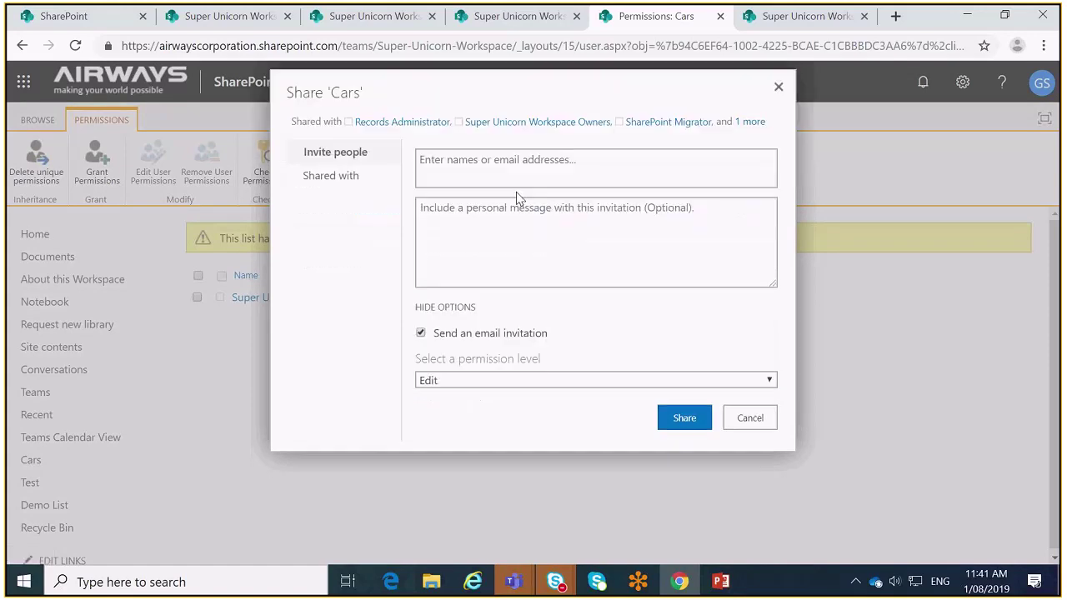
{"action": "left_click", "coordinate": [532, 385]}
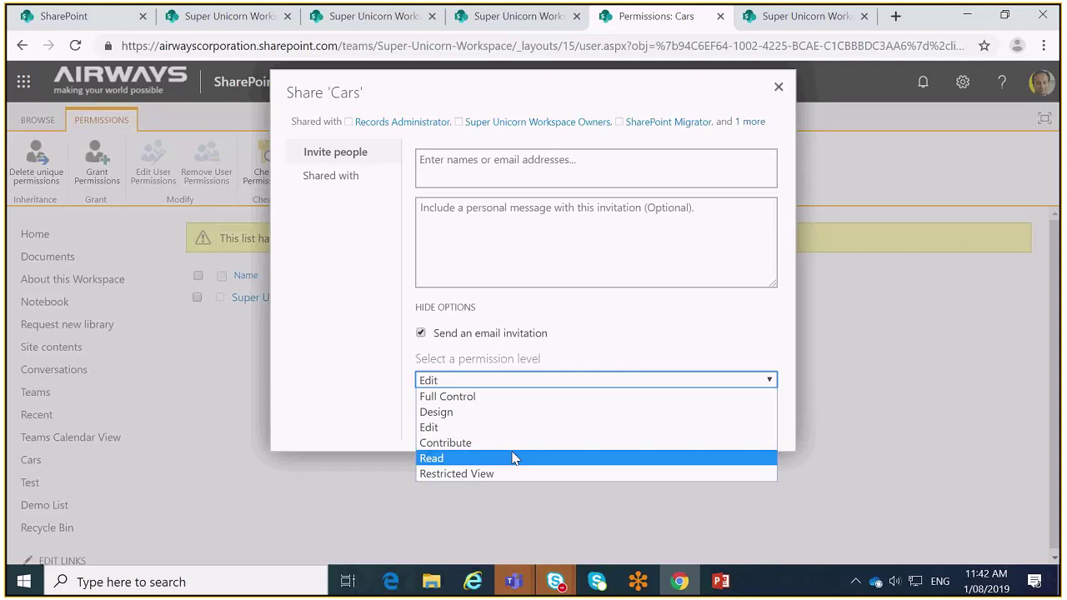
Dismiss the sharing dialog without granting access and view the Toyota entries in the Cars list.
{"action": "left_click", "coordinate": [777, 90]}
{"action": "left_click", "coordinate": [777, 89]}
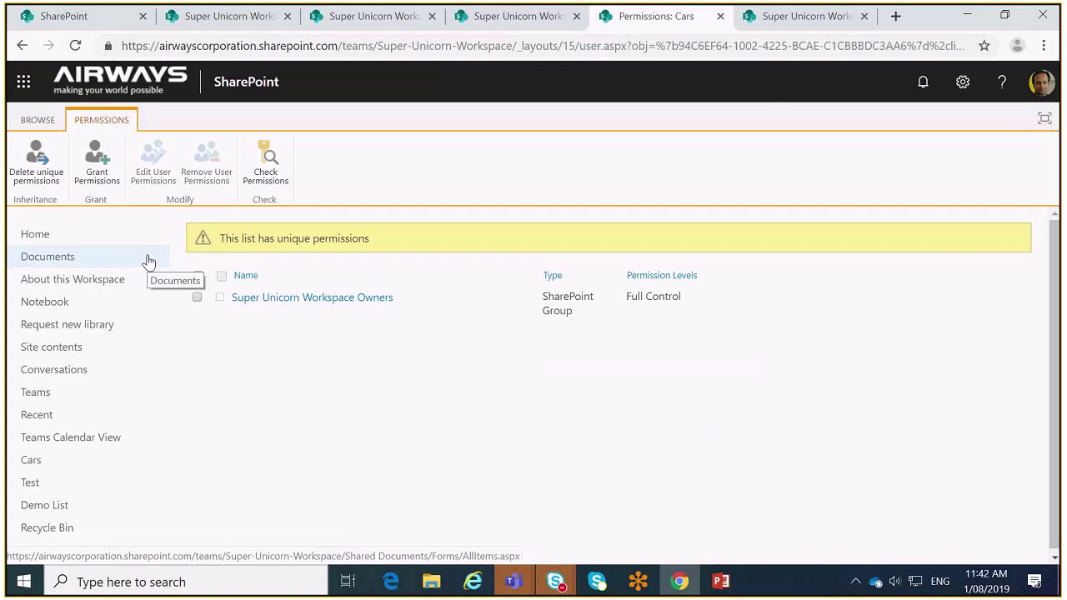
{"action": "left_click", "coordinate": [33, 235]}
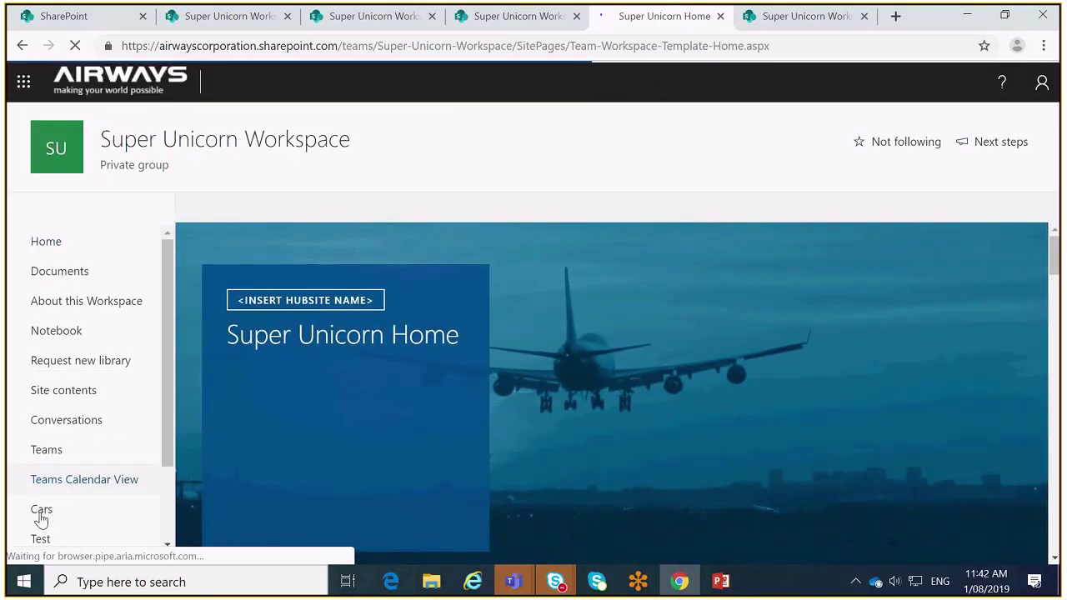
{"action": "left_click", "coordinate": [40, 512]}
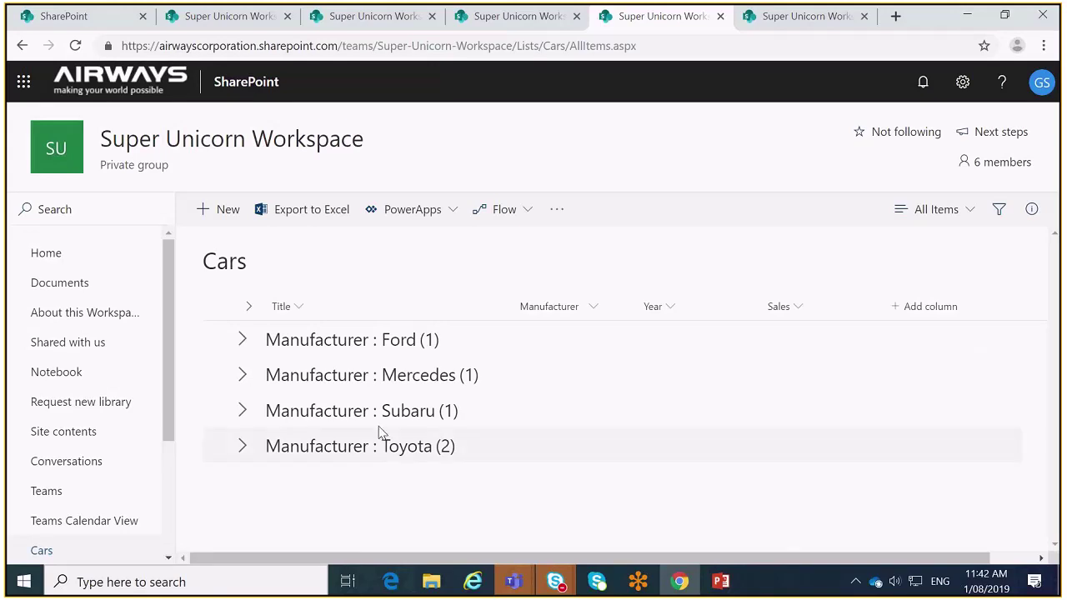
{"action": "left_click", "coordinate": [242, 447]}
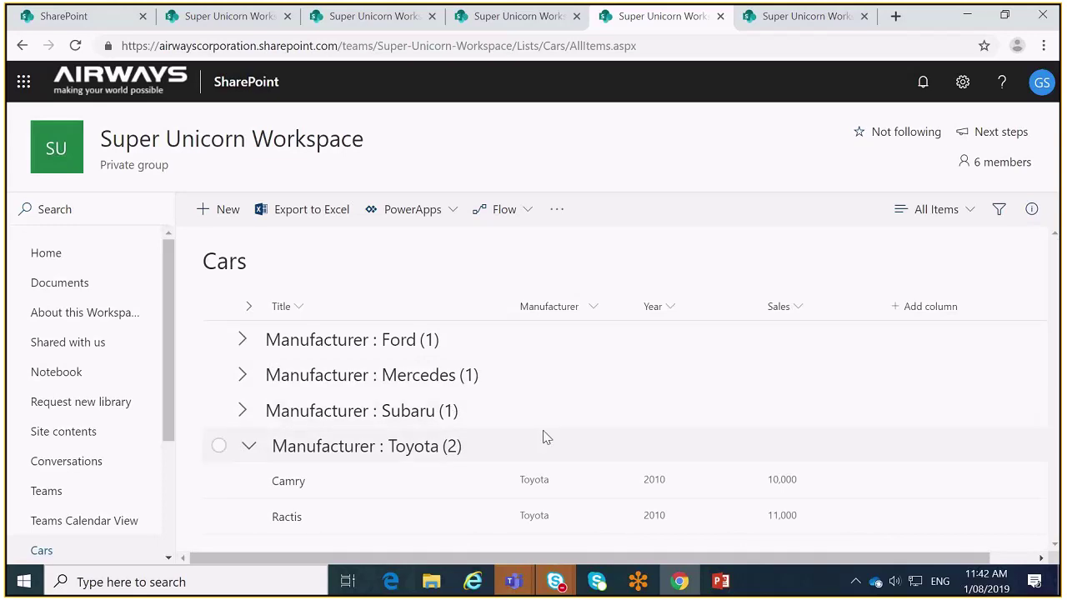
Open the Documents library and review the actions available for Document.docx, including sharing.
{"action": "left_click", "coordinate": [62, 285]}
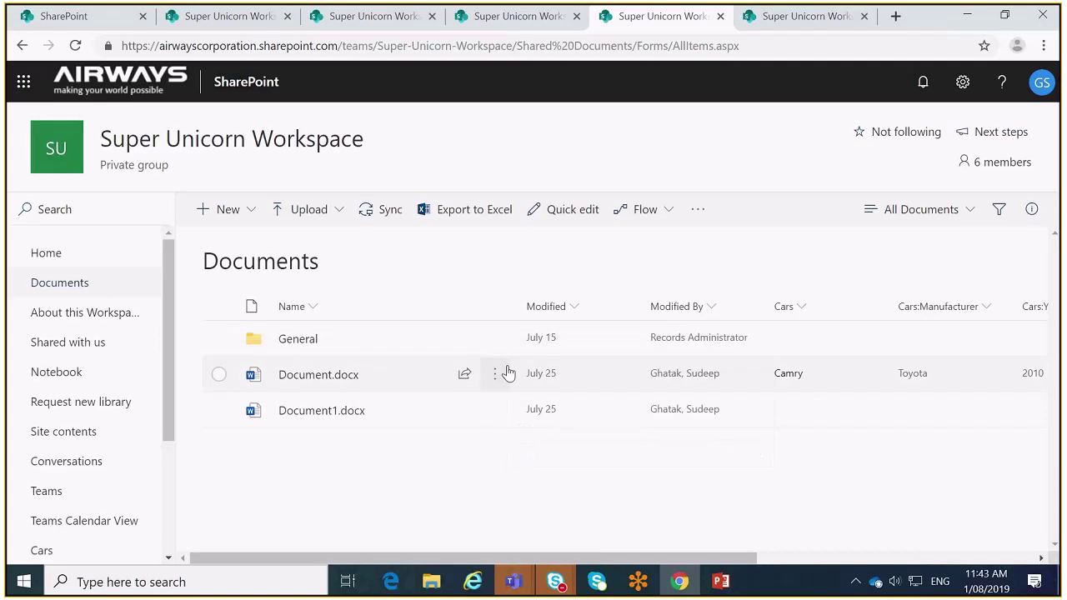
{"action": "left_click", "coordinate": [496, 377]}
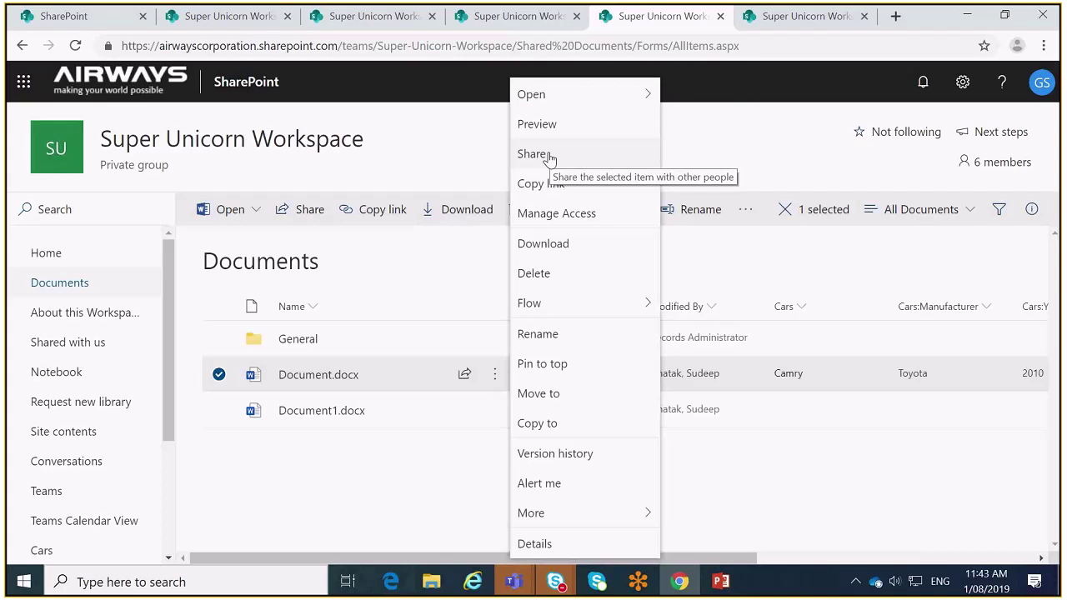
{"action": "left_click", "coordinate": [740, 127]}
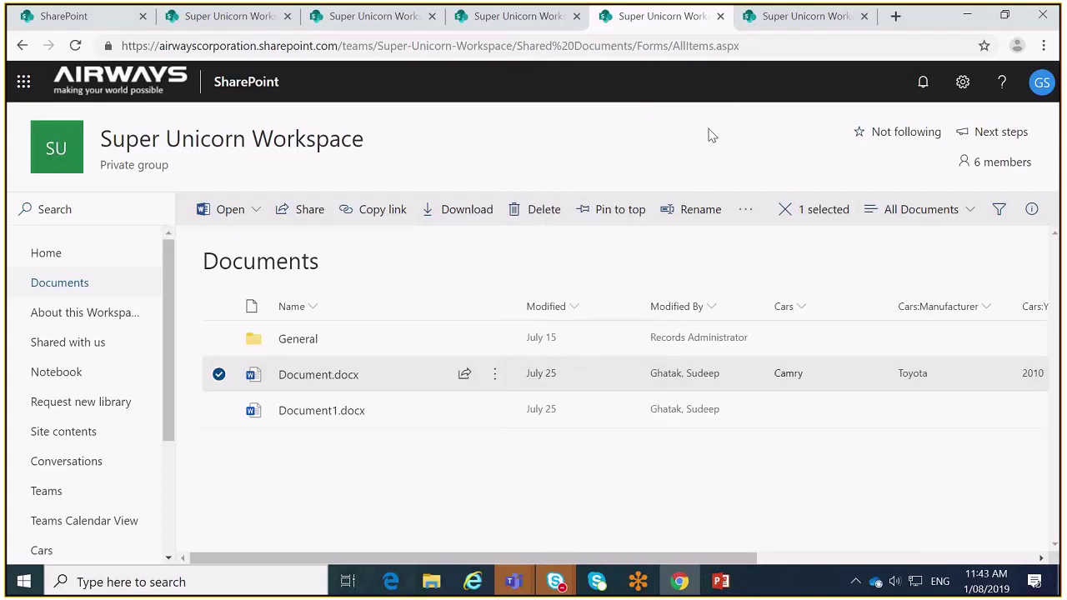
Switch to the SharePoint Deep Dive presentation in PowerPoint, look over the slides following Permissions, and return to the SharePoint site.
{"action": "left_click", "coordinate": [722, 582]}
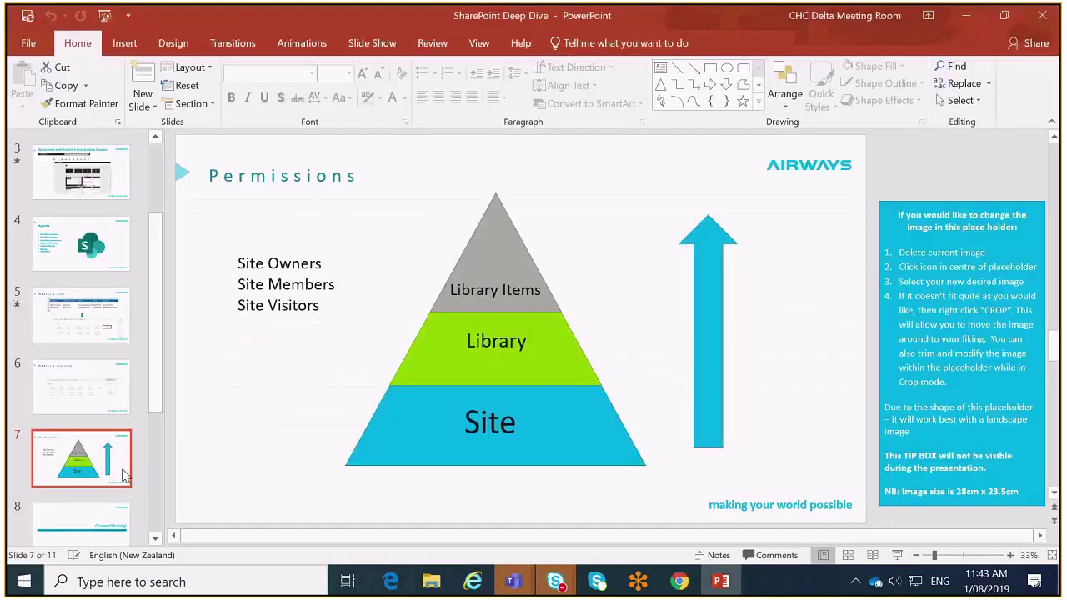
{"action": "scroll", "coordinate": [123, 475], "scroll_direction": "down", "scroll_amount": 3}
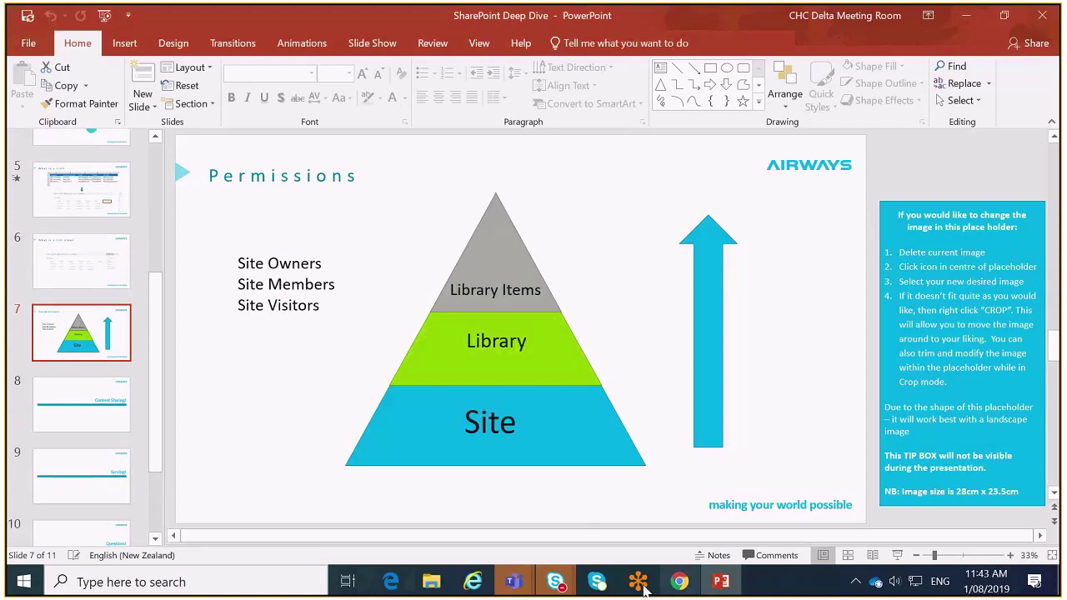
{"action": "left_click", "coordinate": [969, 15]}
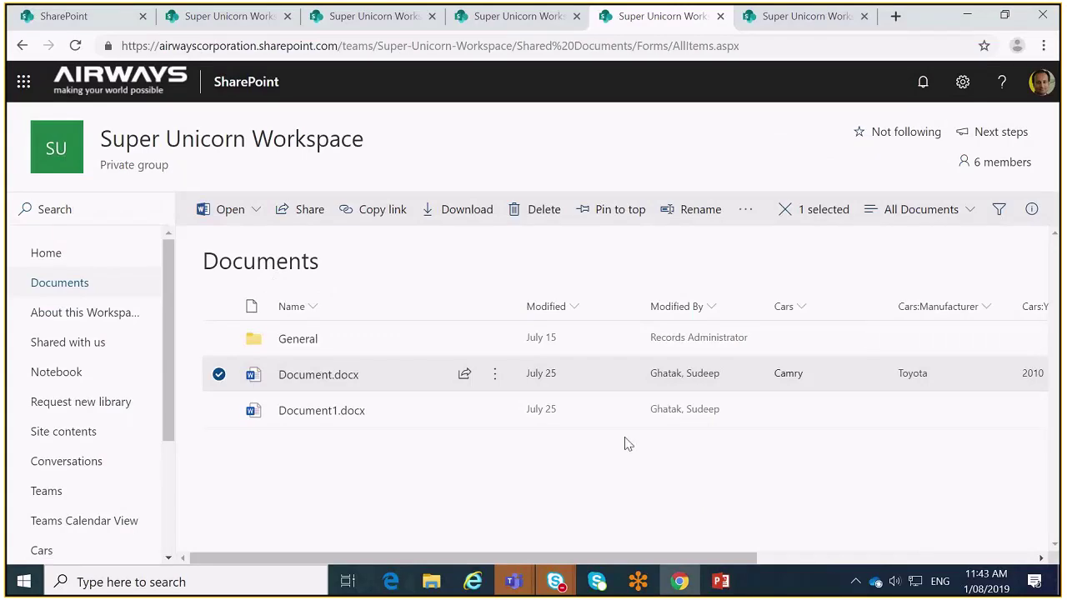
Add a new page to the Super Unicorn Workspace site and title it Demo test page.
{"action": "scroll", "coordinate": [106, 409], "scroll_direction": "down", "scroll_amount": 1}
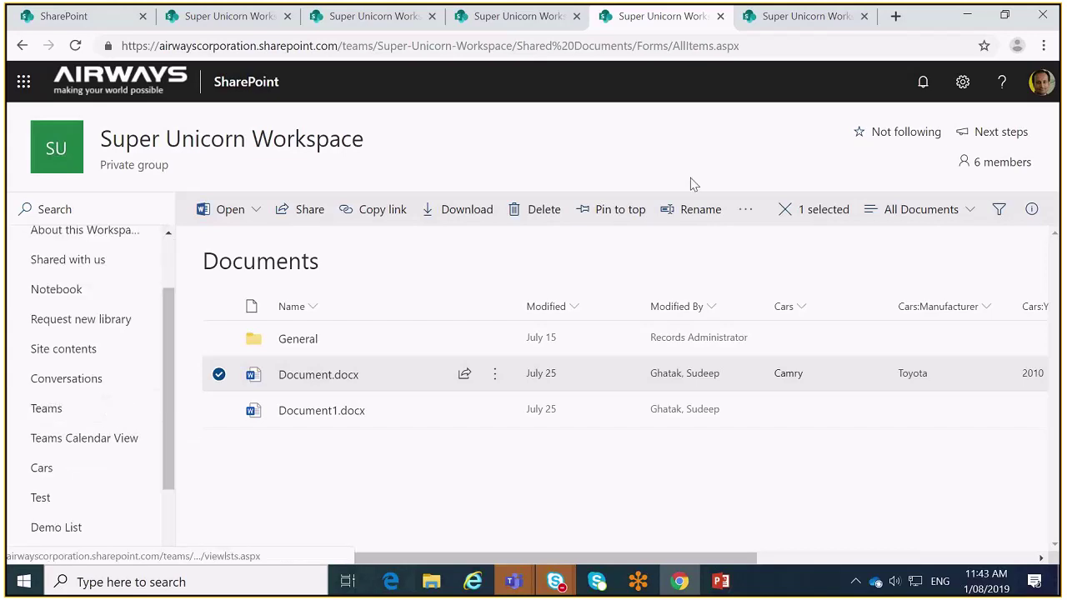
{"action": "left_click", "coordinate": [959, 84]}
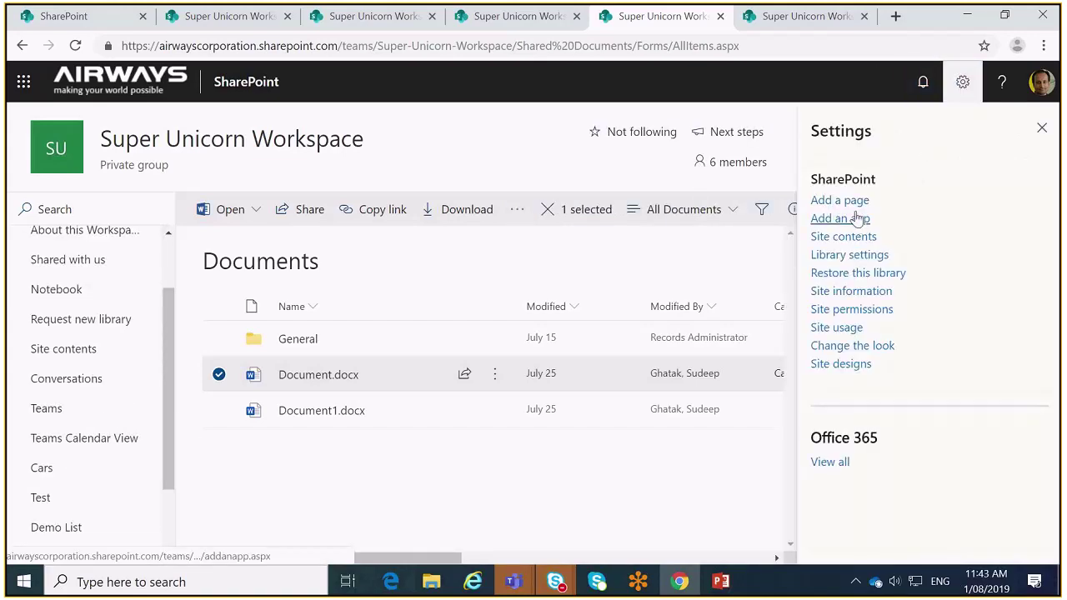
{"action": "left_click", "coordinate": [848, 205]}
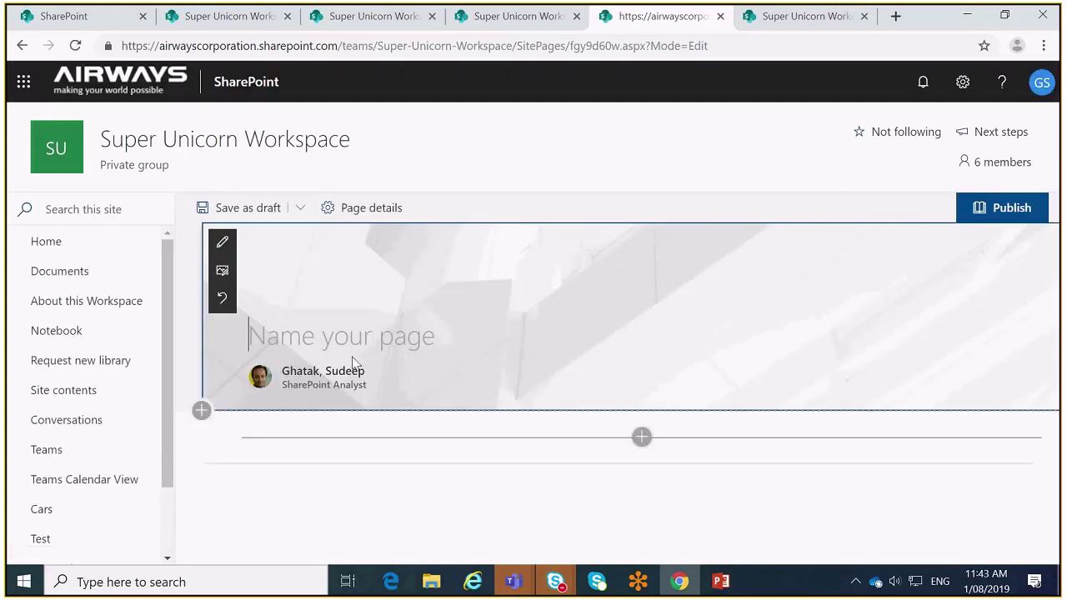
{"action": "type", "text": "Dem"}
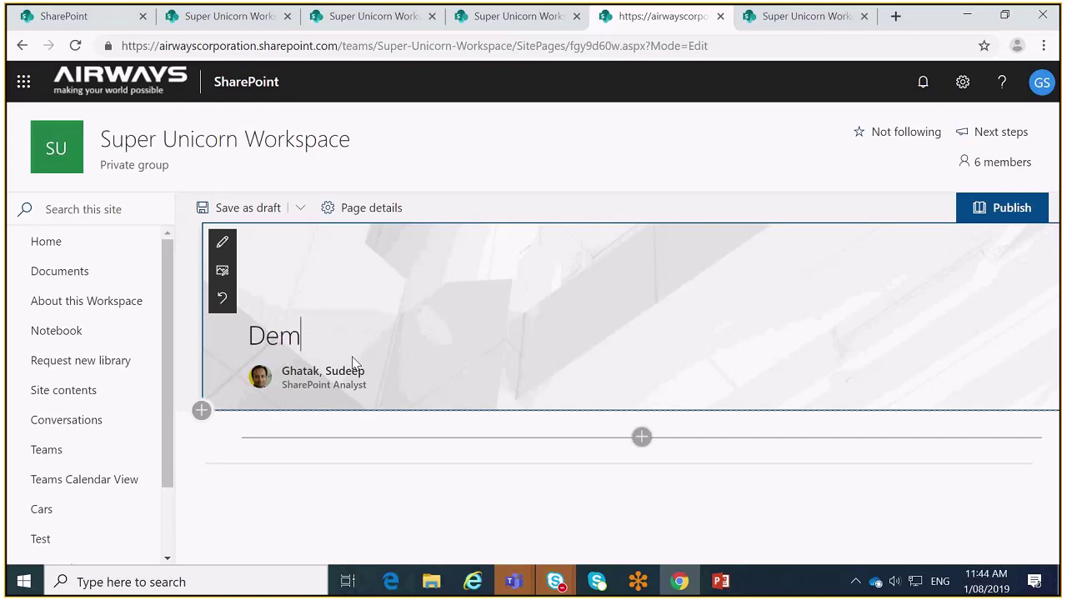
{"action": "type", "text": "o test page"}
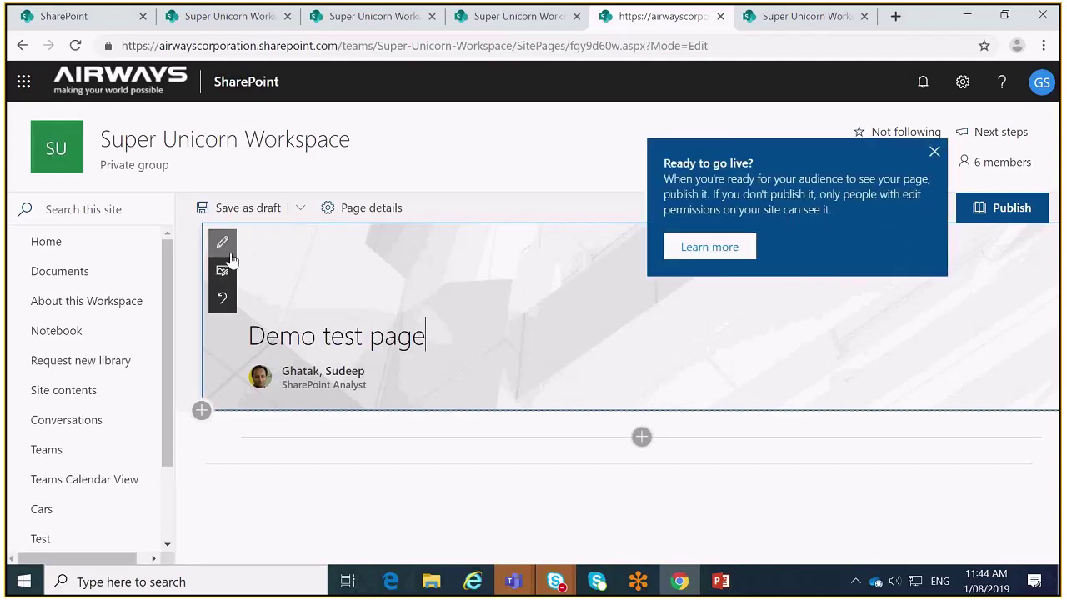
Try the Plain and Color block layouts for the page's title area and settle on the Overlap layout.
{"action": "left_click", "coordinate": [223, 243]}
{"action": "left_click", "coordinate": [913, 288]}
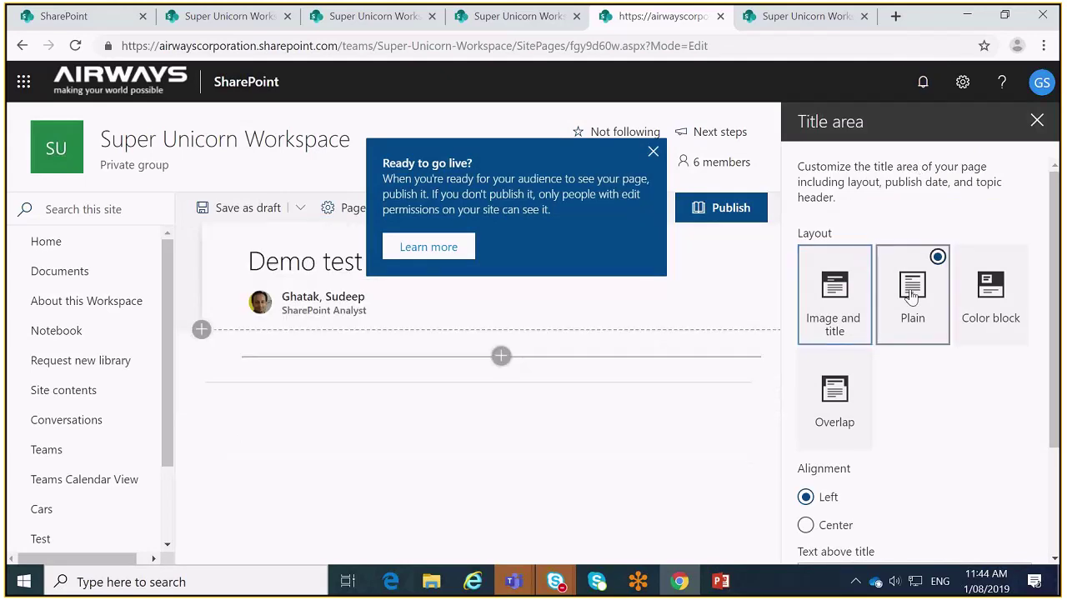
{"action": "left_click", "coordinate": [978, 298]}
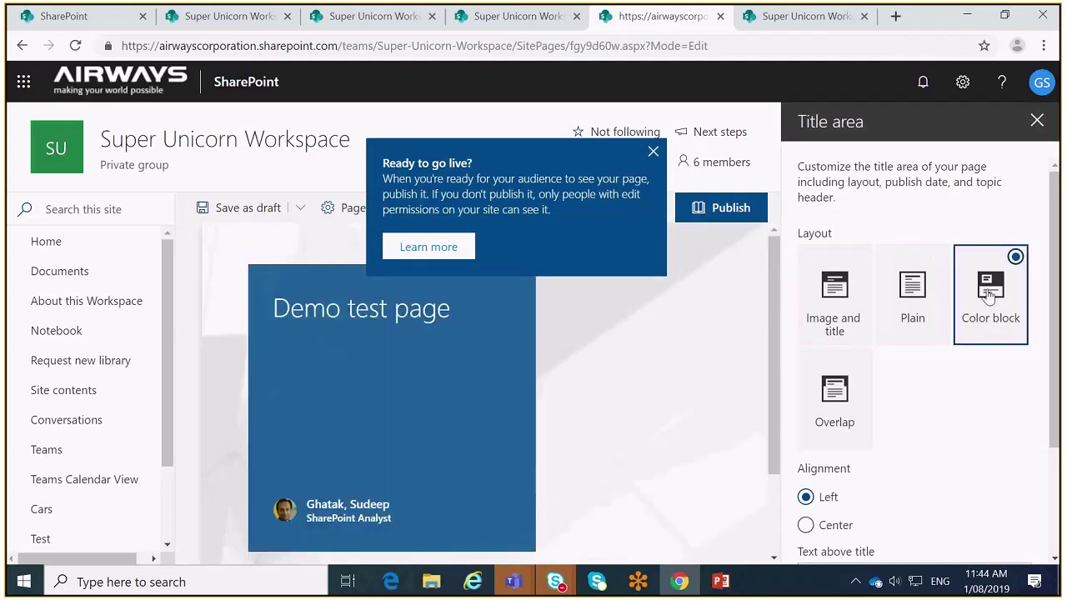
{"action": "left_click", "coordinate": [815, 401]}
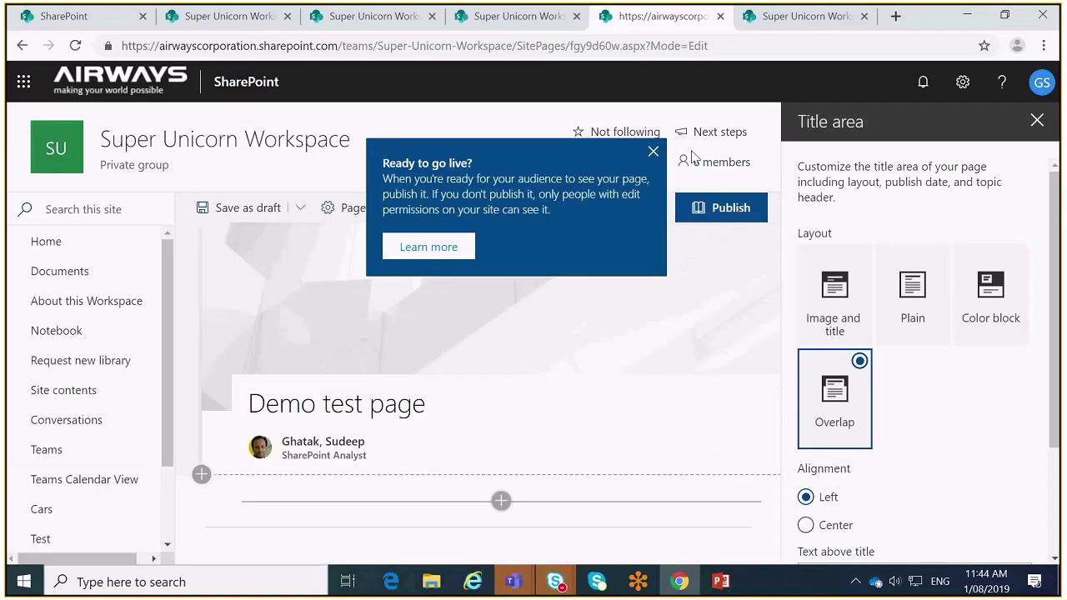
{"action": "left_click", "coordinate": [653, 151]}
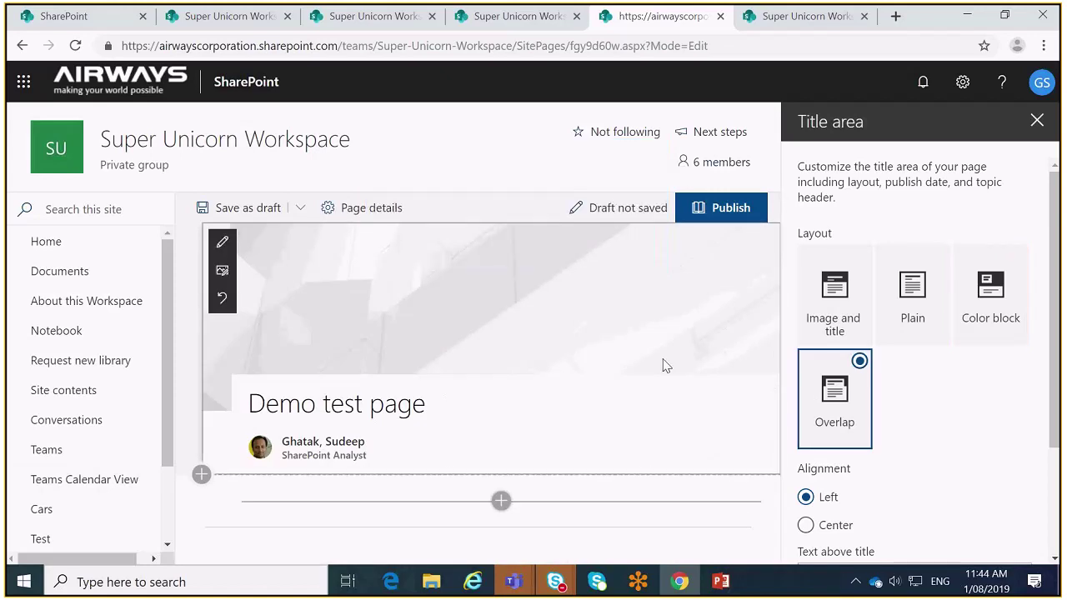
{"action": "left_click", "coordinate": [1037, 124]}
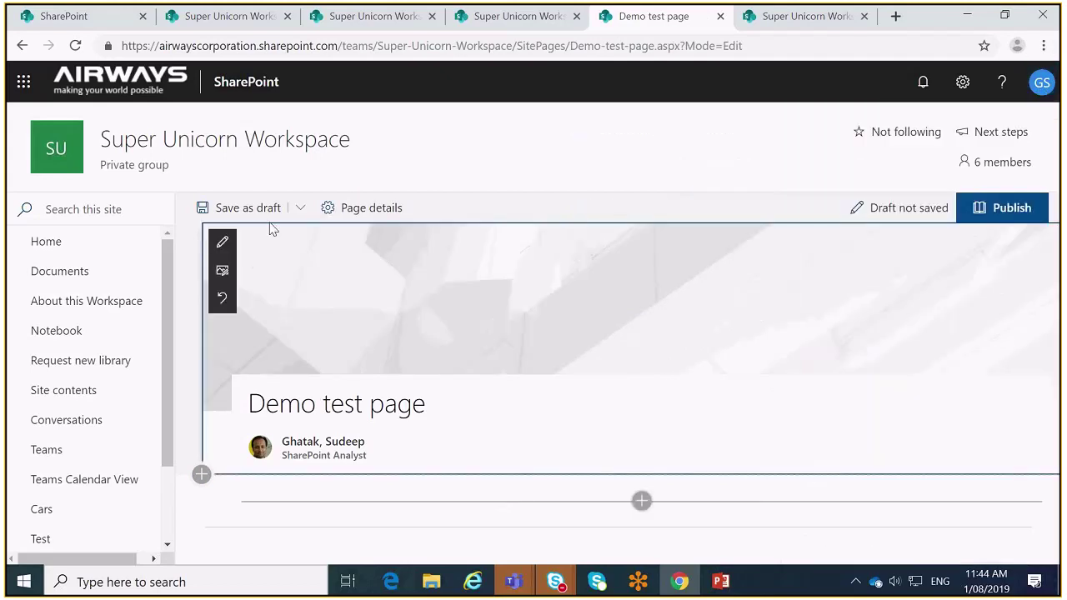
Browse the web parts by category and insert a Bing Maps web part below the title area.
{"action": "left_click", "coordinate": [642, 501]}
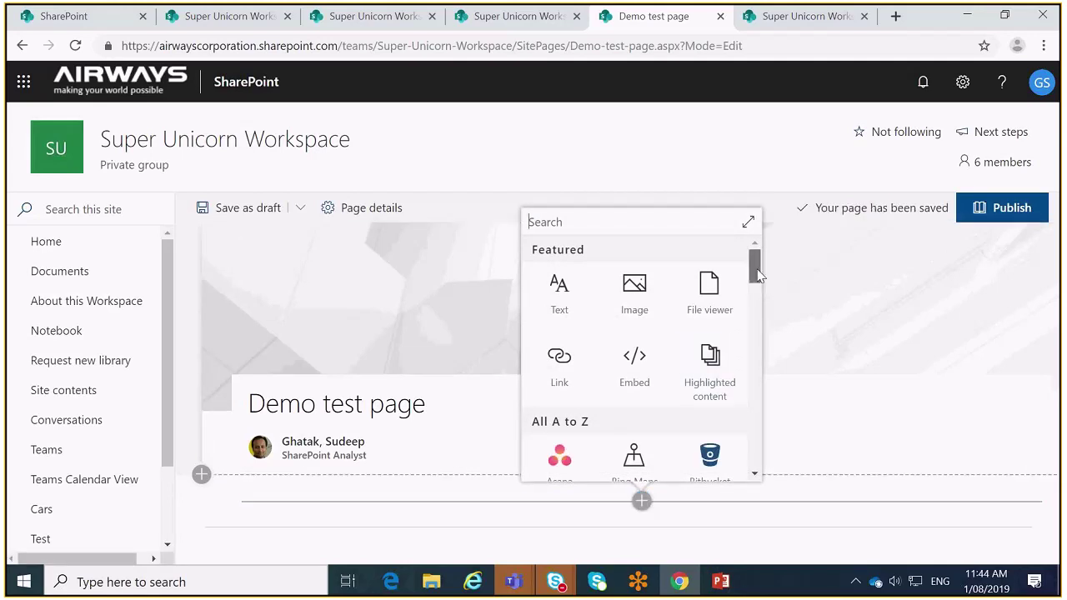
{"action": "scroll", "coordinate": [756, 268], "scroll_direction": "down", "scroll_amount": 1}
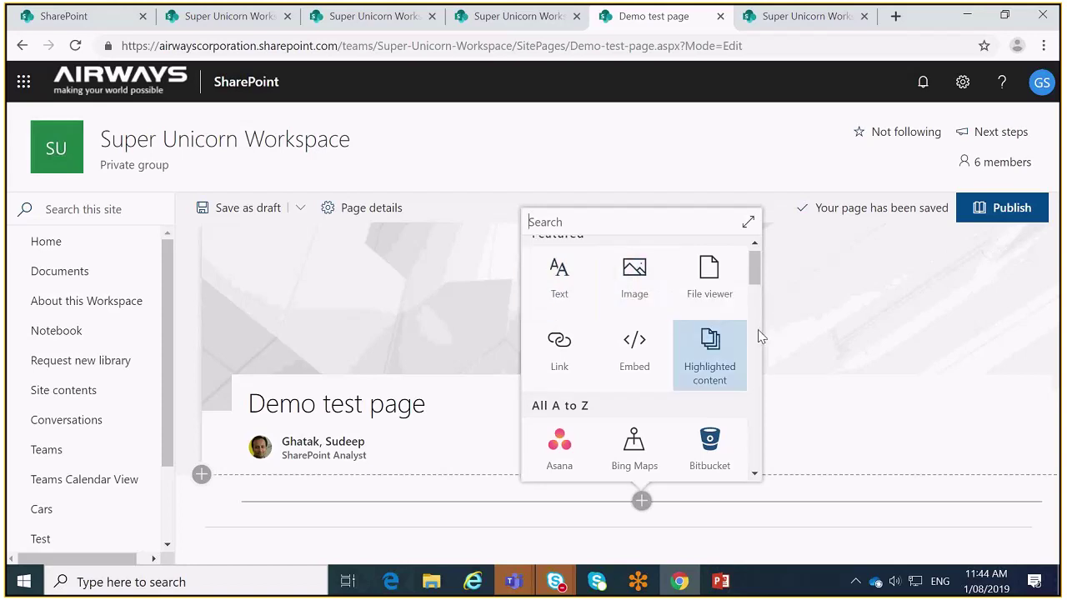
{"action": "left_click", "coordinate": [747, 223]}
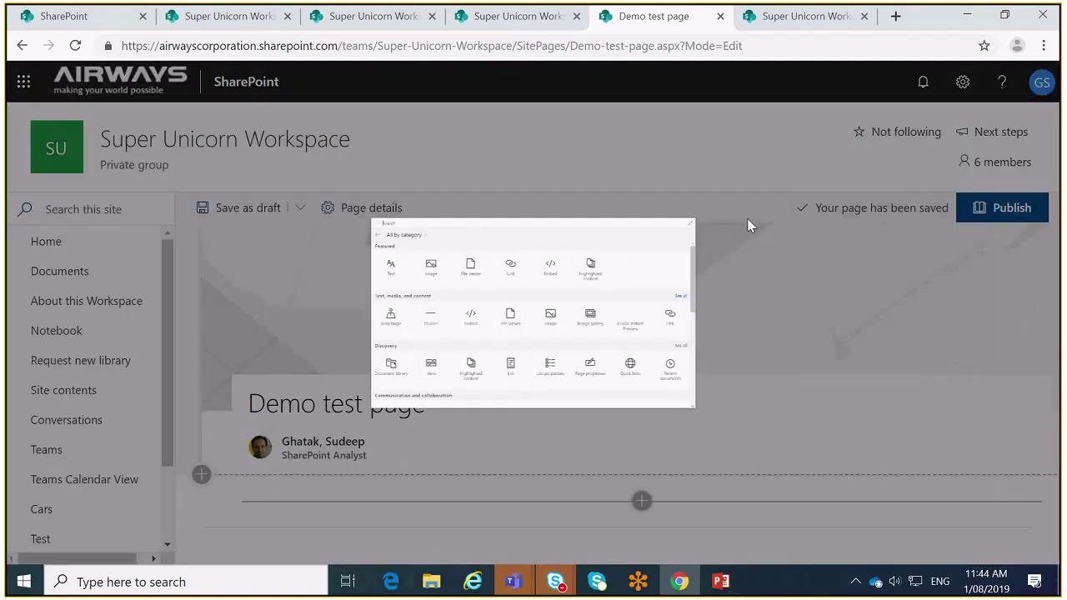
{"action": "scroll", "coordinate": [454, 308], "scroll_direction": "down", "scroll_amount": 2}
{"action": "scroll", "coordinate": [443, 301], "scroll_direction": "up", "scroll_amount": 2}
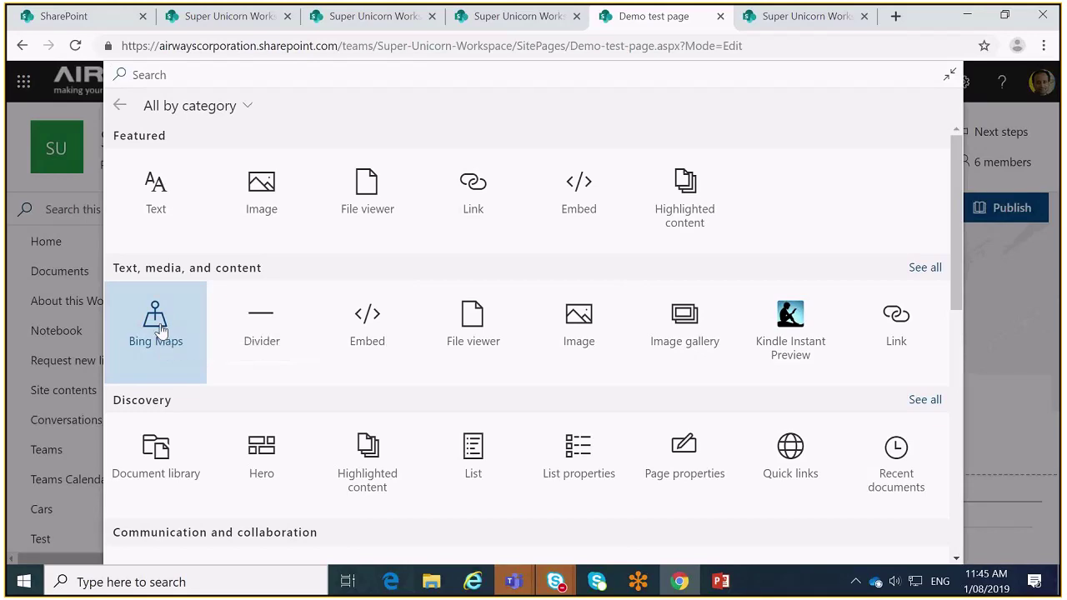
{"action": "left_click", "coordinate": [160, 331]}
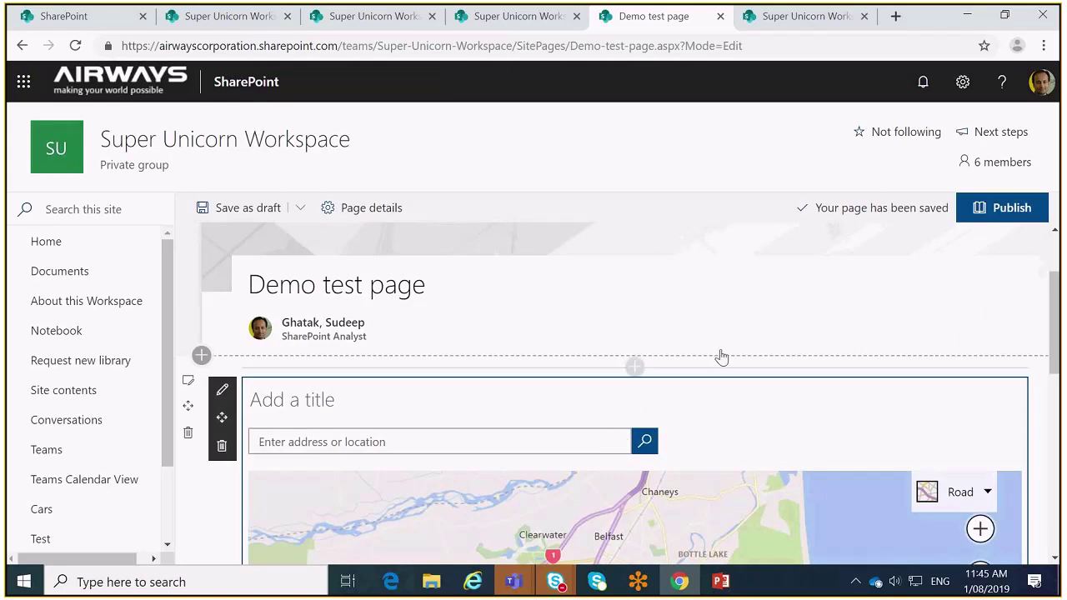
Insert a Quick chart web part between the title area and the Bing Maps web part.
{"action": "left_click", "coordinate": [635, 368]}
{"action": "scroll", "coordinate": [683, 291], "scroll_direction": "down", "scroll_amount": 1}
{"action": "scroll", "coordinate": [682, 291], "scroll_direction": "down", "scroll_amount": 1}
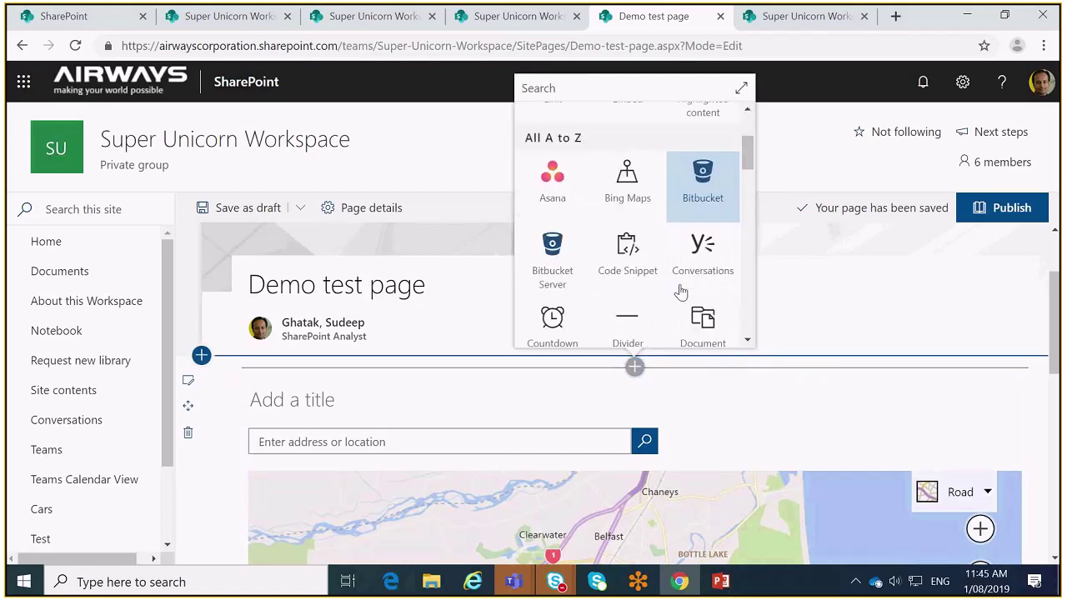
{"action": "scroll", "coordinate": [683, 291], "scroll_direction": "down", "scroll_amount": 6}
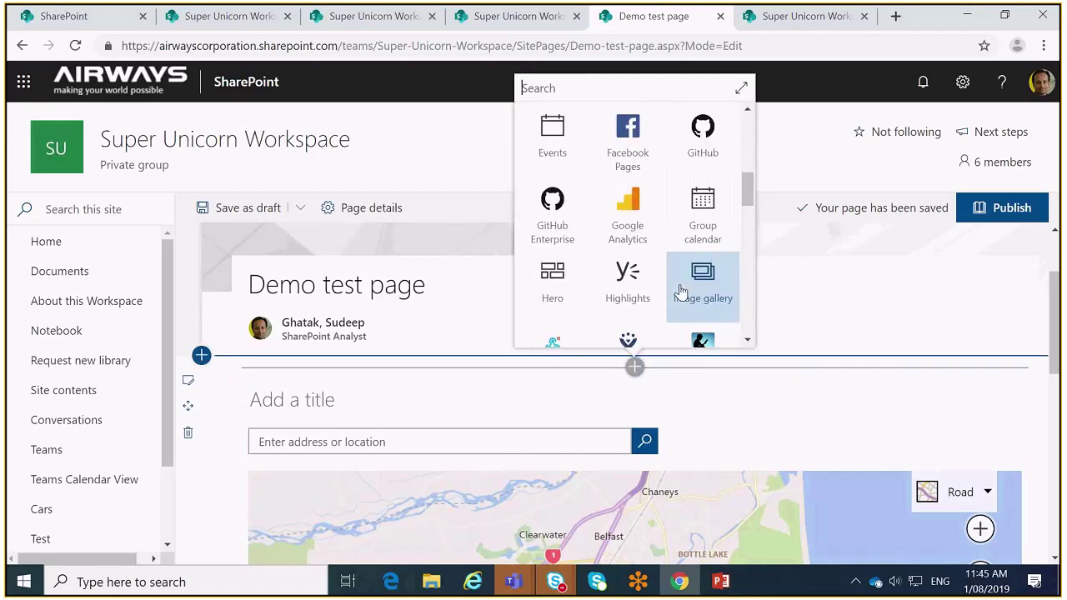
{"action": "scroll", "coordinate": [682, 291], "scroll_direction": "down", "scroll_amount": 2}
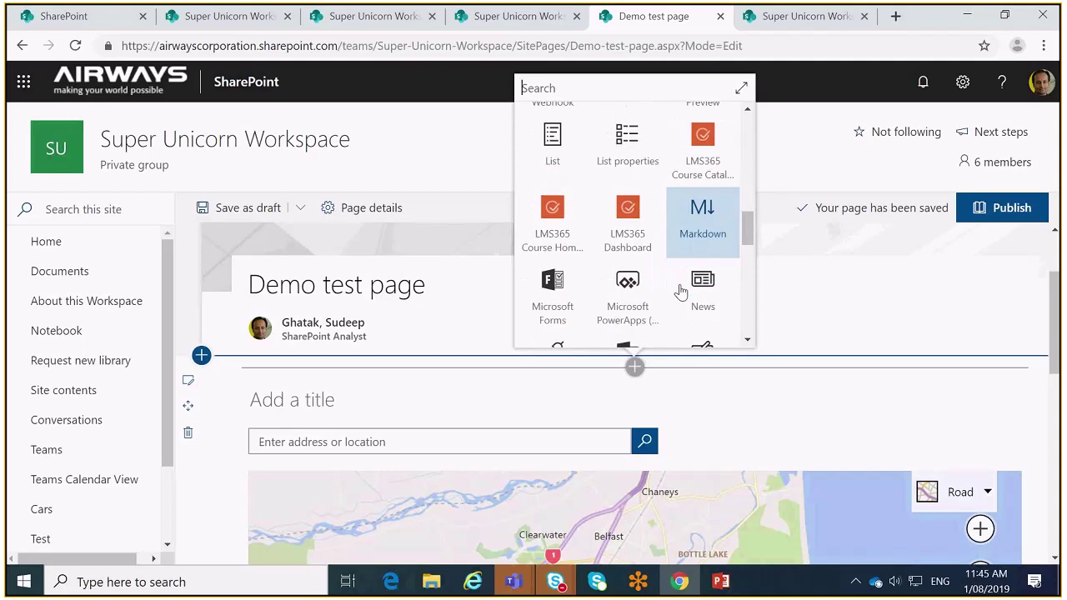
{"action": "scroll", "coordinate": [682, 291], "scroll_direction": "down", "scroll_amount": 1}
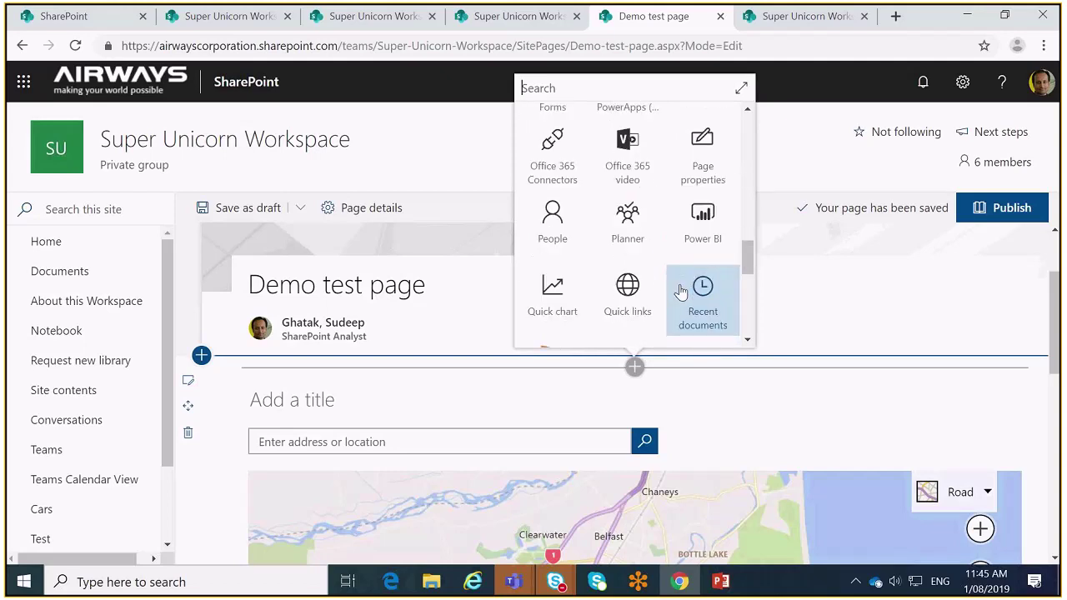
{"action": "left_click", "coordinate": [552, 298]}
{"action": "scroll", "coordinate": [708, 369], "scroll_direction": "down", "scroll_amount": 2}
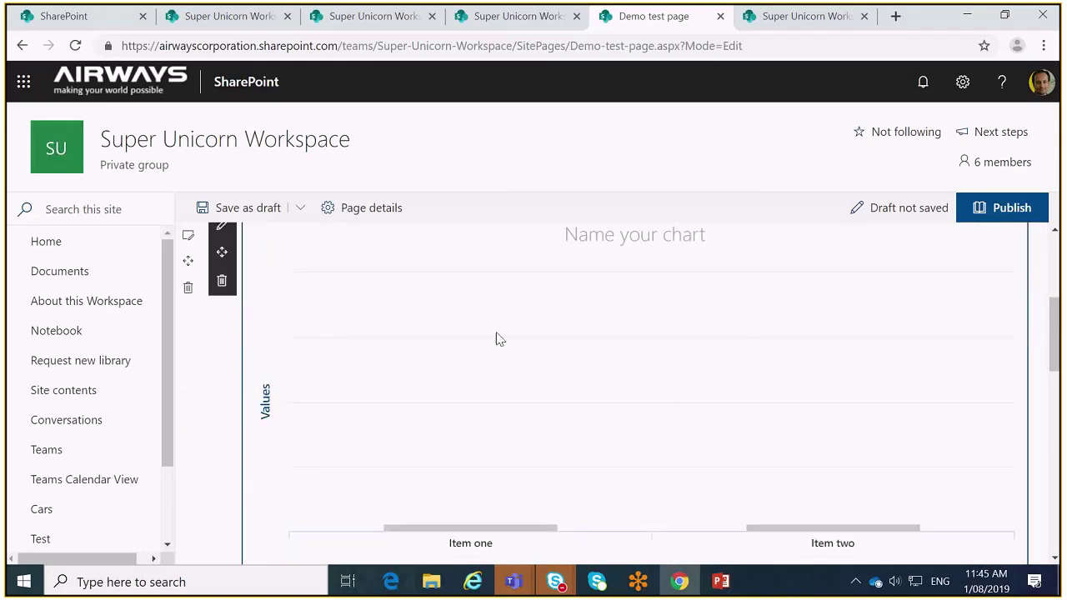
{"action": "scroll", "coordinate": [383, 362], "scroll_direction": "up", "scroll_amount": 2}
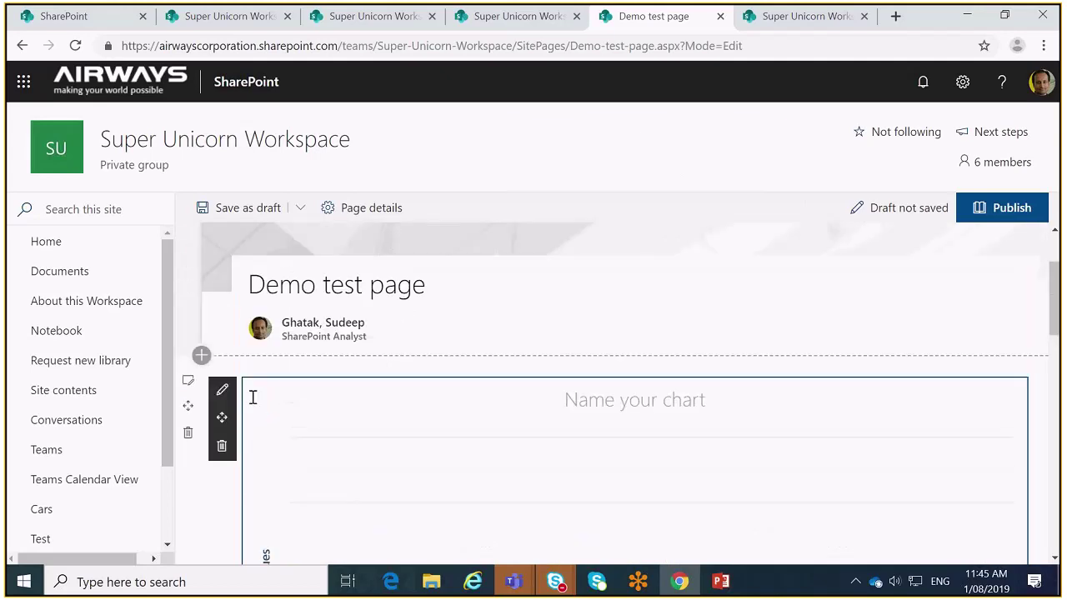
Set the quick chart's type to Pie chart and its data source to a SharePoint list on this site.
{"action": "left_click", "coordinate": [224, 392]}
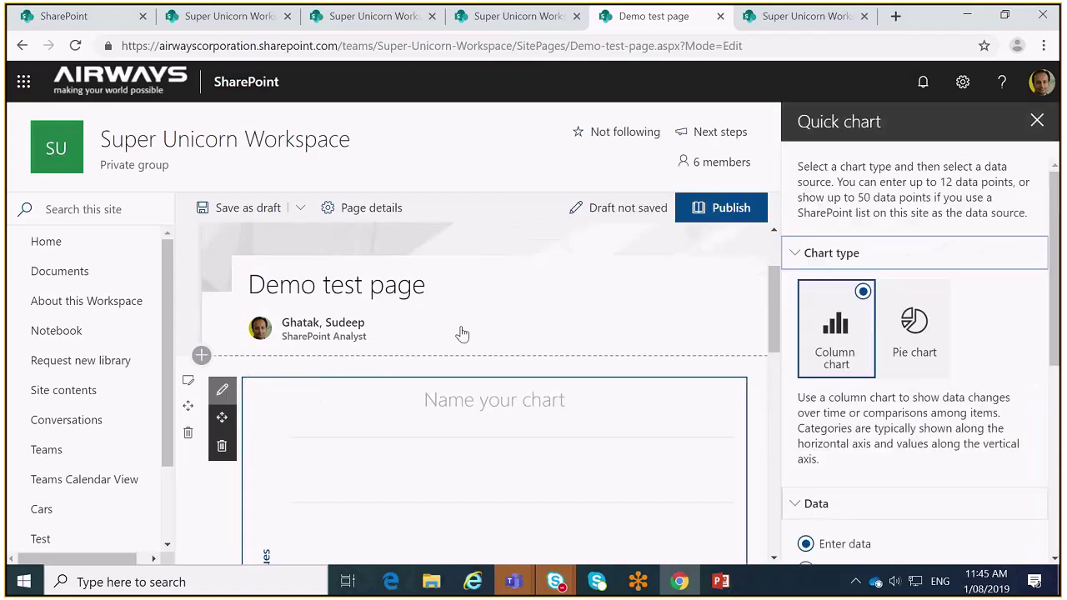
{"action": "left_click", "coordinate": [932, 312]}
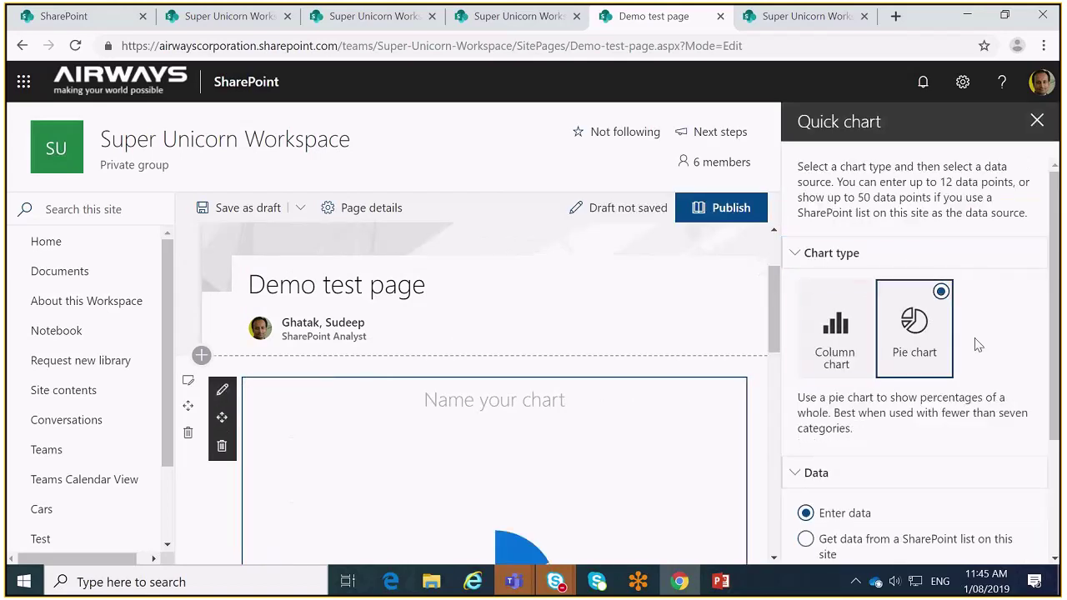
{"action": "scroll", "coordinate": [974, 342], "scroll_direction": "down", "scroll_amount": 2}
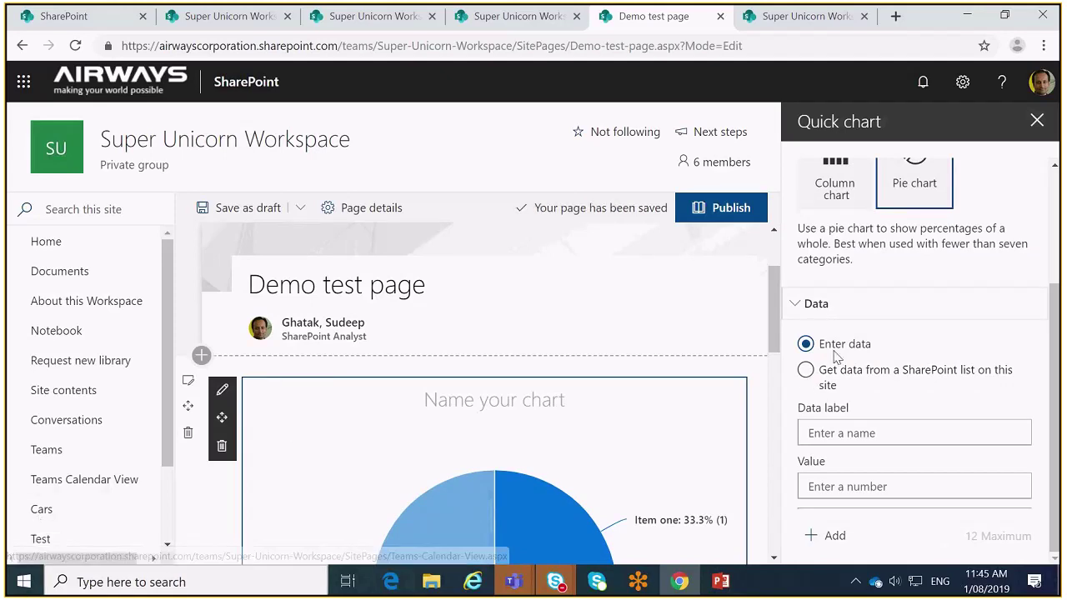
{"action": "left_click", "coordinate": [806, 370]}
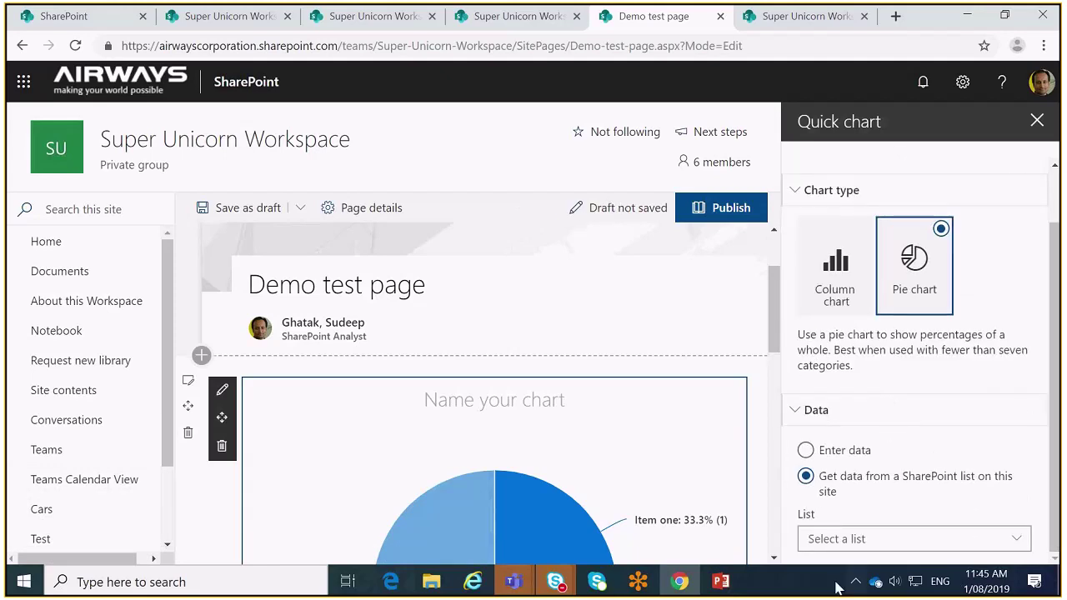
Source the quick chart from the Cars list, with Sales as the data column and Manufacturer as the category axis labels.
{"action": "left_click", "coordinate": [846, 540]}
{"action": "left_click", "coordinate": [831, 461]}
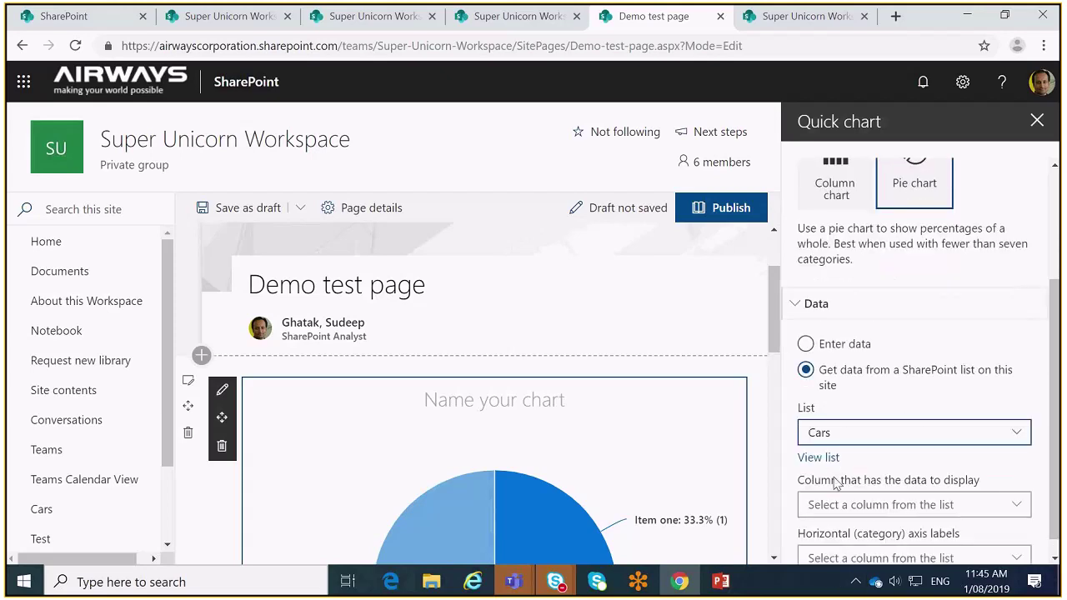
{"action": "scroll", "coordinate": [933, 477], "scroll_direction": "down", "scroll_amount": 1}
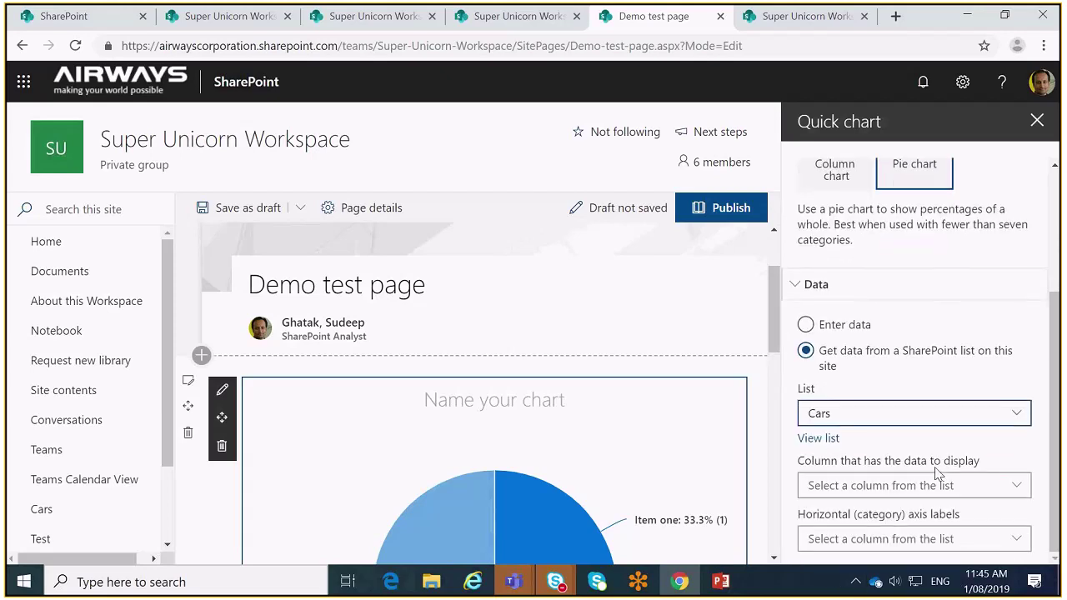
{"action": "left_click", "coordinate": [844, 484]}
{"action": "left_click", "coordinate": [874, 514]}
{"action": "left_click", "coordinate": [867, 539]}
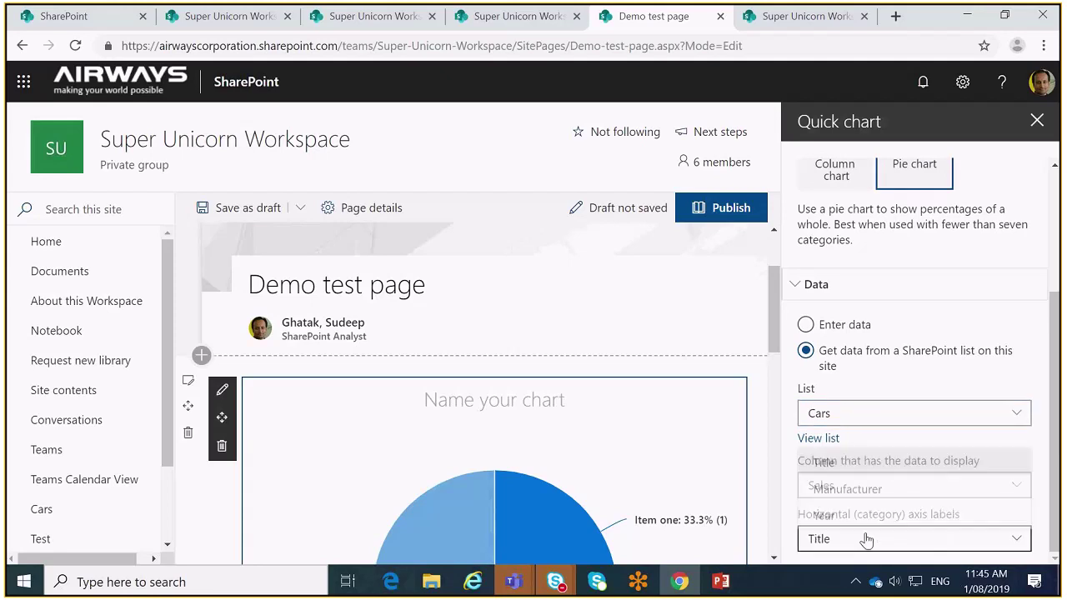
{"action": "left_click", "coordinate": [867, 485]}
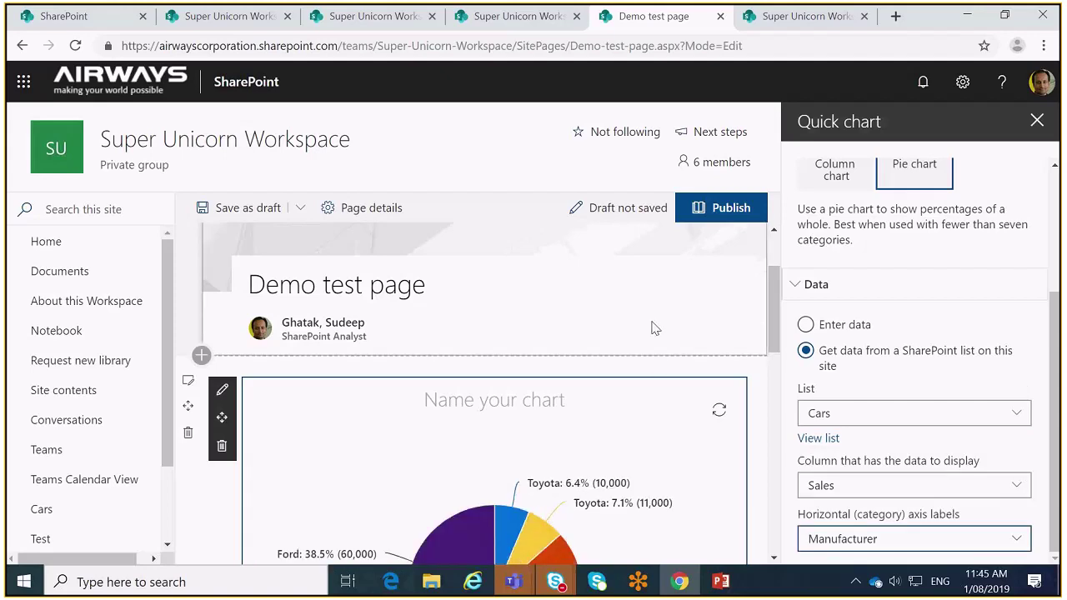
Review the finished pie chart on the page and close the title area settings.
{"action": "left_click", "coordinate": [666, 296]}
{"action": "scroll", "coordinate": [664, 296], "scroll_direction": "down", "scroll_amount": 3}
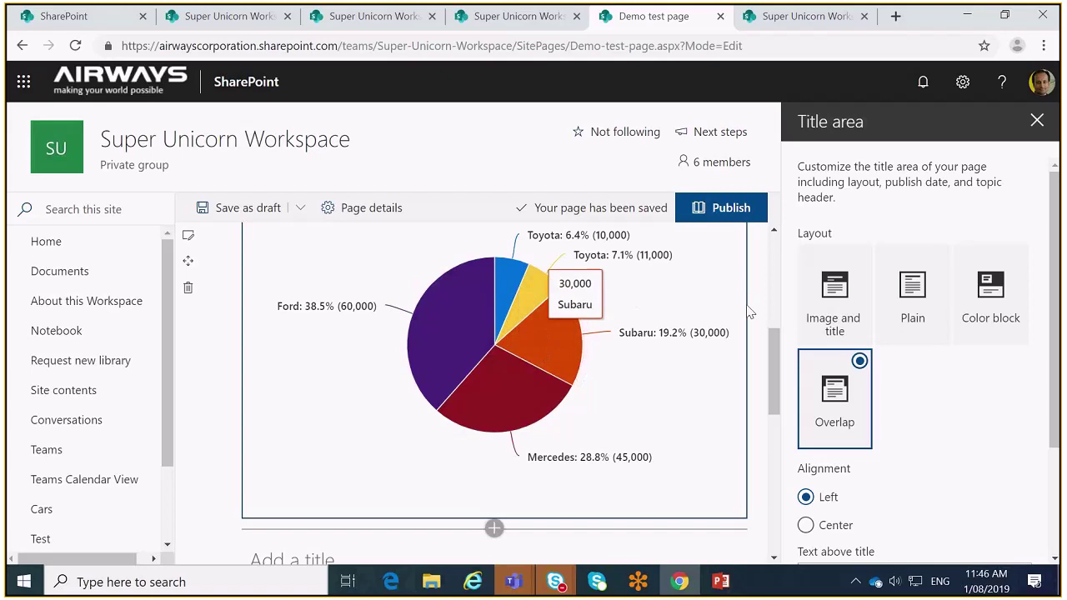
{"action": "scroll", "coordinate": [749, 312], "scroll_direction": "up", "scroll_amount": 1}
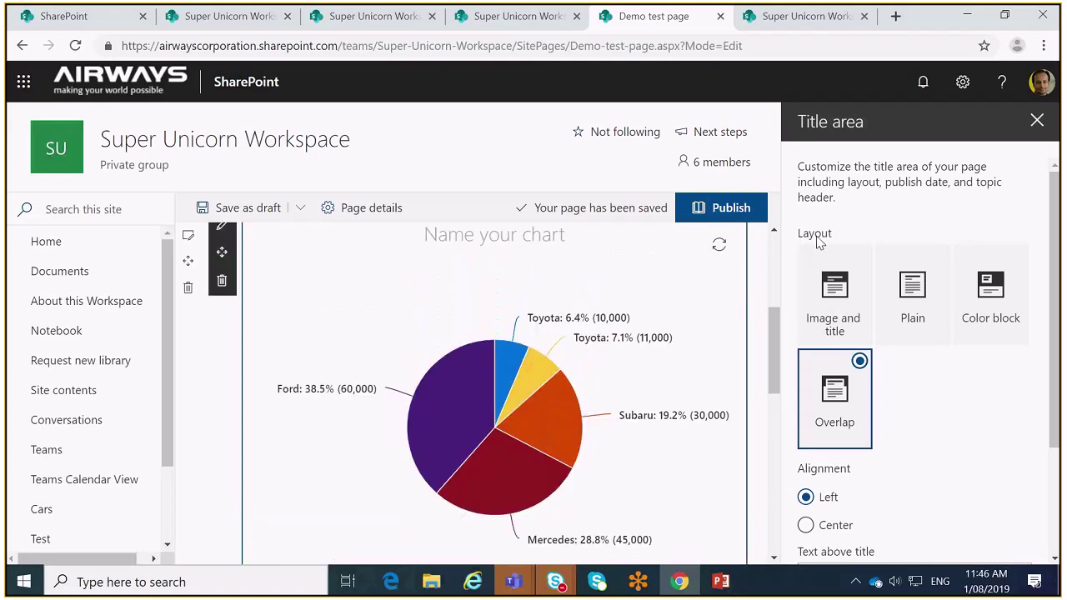
{"action": "left_click", "coordinate": [1035, 122]}
{"action": "scroll", "coordinate": [573, 327], "scroll_direction": "up", "scroll_amount": 3}
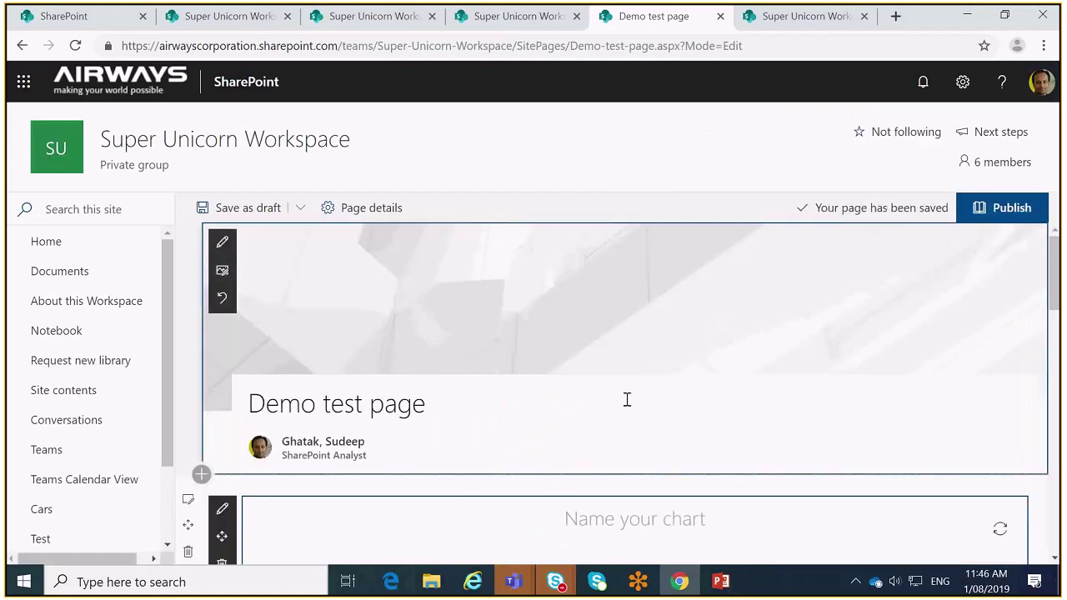
Browse the web parts available for insertion above the chart, including Microsoft Forms, PowerApps and Planner, and close the list without adding one.
{"action": "scroll", "coordinate": [610, 465], "scroll_direction": "down", "scroll_amount": 2}
{"action": "left_click", "coordinate": [635, 321]}
{"action": "scroll", "coordinate": [775, 448], "scroll_direction": "down", "scroll_amount": 6}
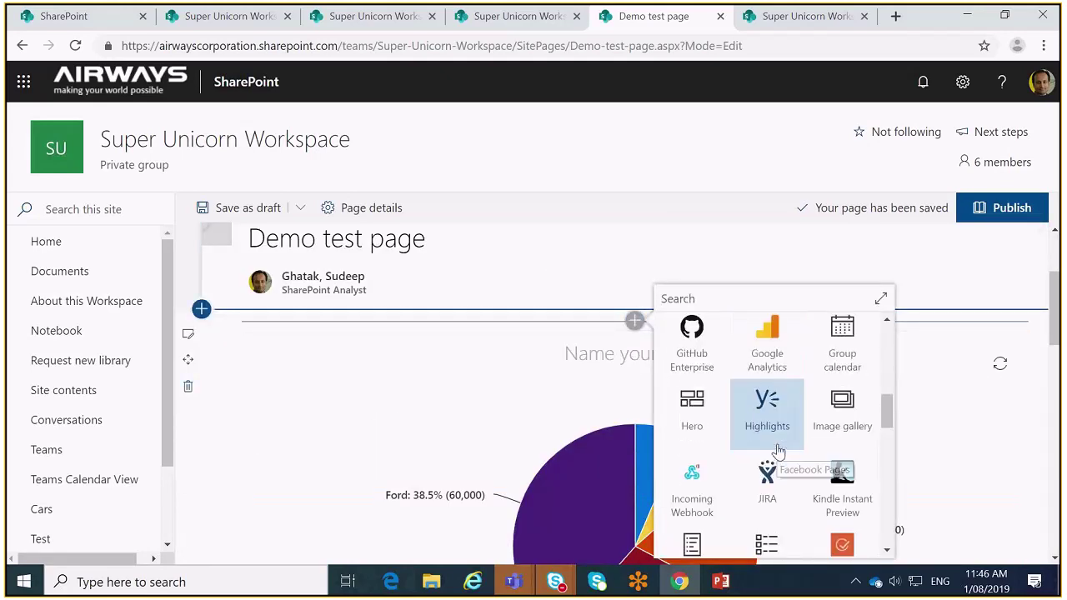
{"action": "scroll", "coordinate": [848, 483], "scroll_direction": "down", "scroll_amount": 2}
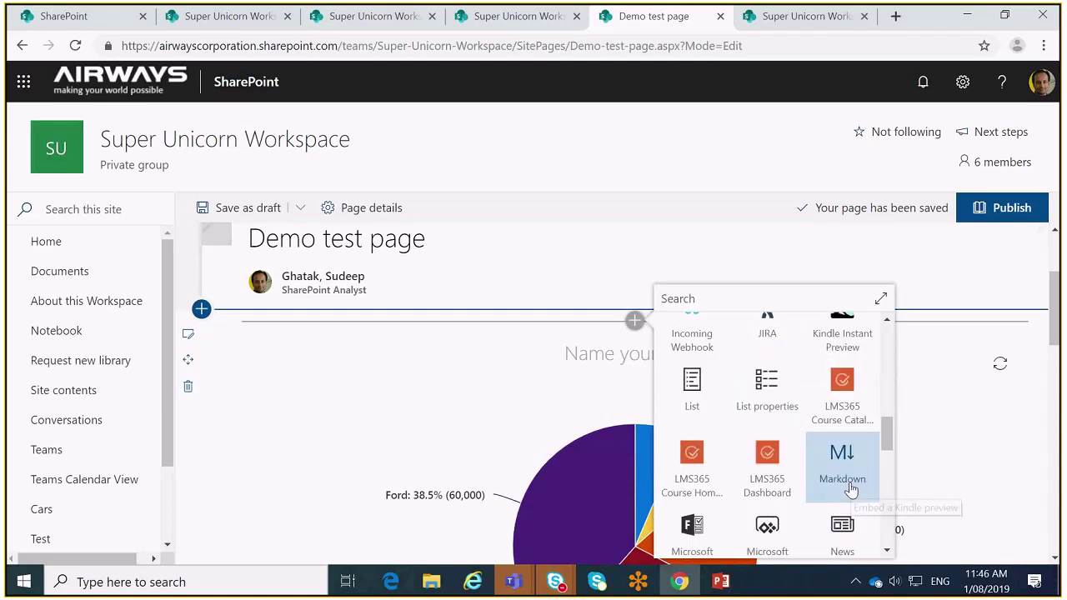
{"action": "scroll", "coordinate": [851, 490], "scroll_direction": "down", "scroll_amount": 1}
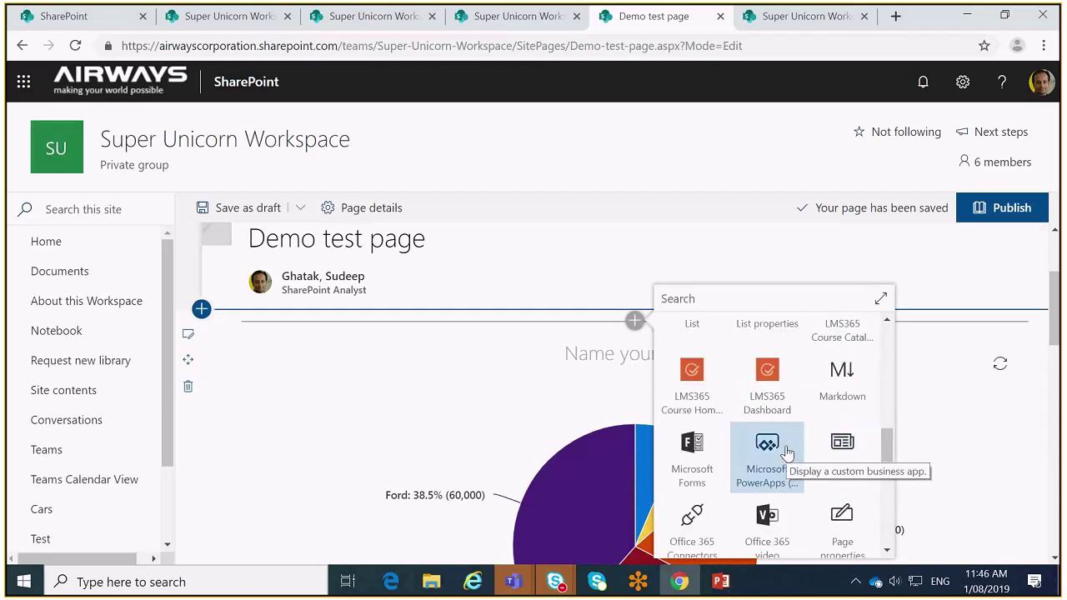
{"action": "scroll", "coordinate": [787, 451], "scroll_direction": "down", "scroll_amount": 1}
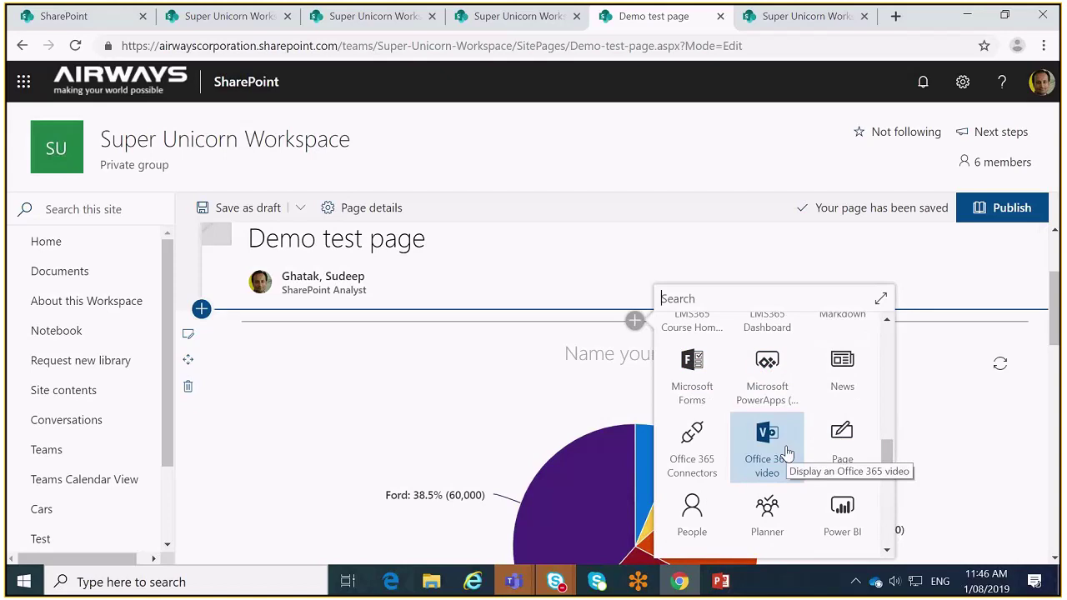
{"action": "scroll", "coordinate": [787, 451], "scroll_direction": "down", "scroll_amount": 1}
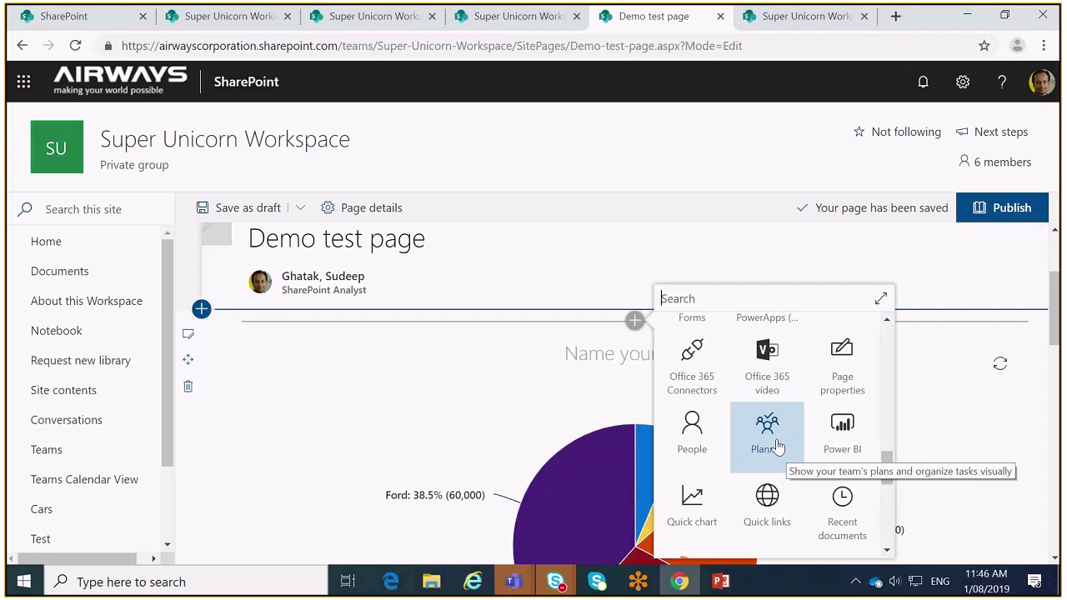
{"action": "left_click", "coordinate": [652, 204]}
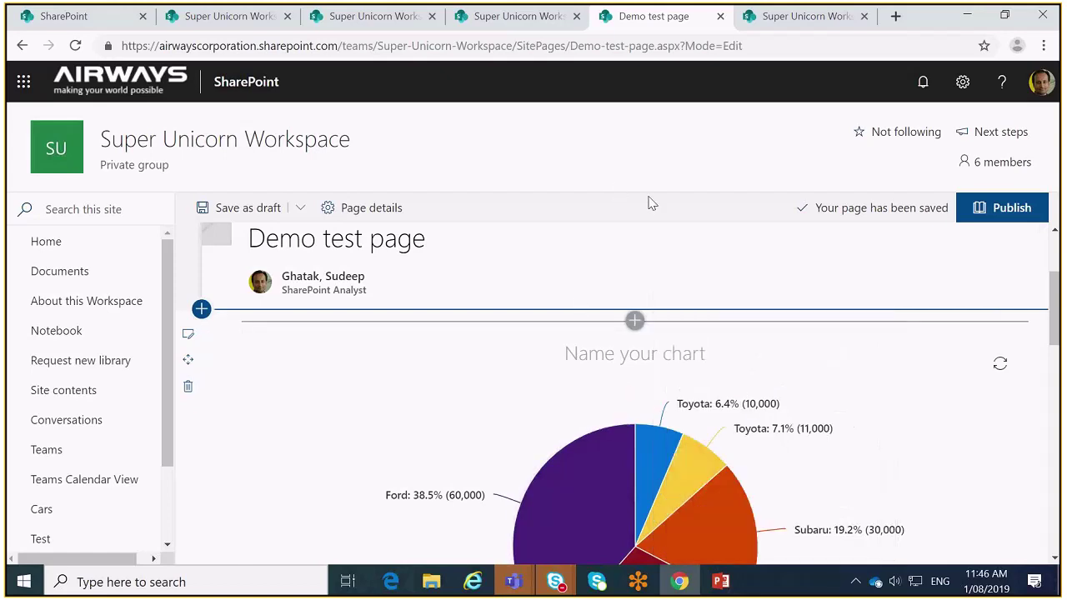
Look over the page from the title area through the pie chart to the Bing map.
{"action": "scroll", "coordinate": [634, 233], "scroll_direction": "down", "scroll_amount": 2}
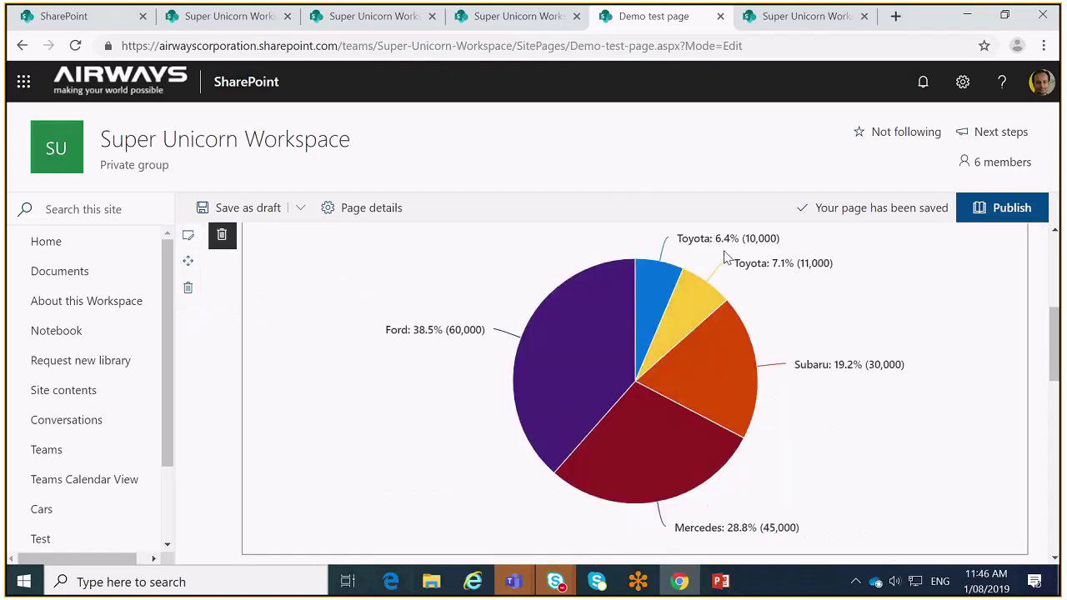
{"action": "scroll", "coordinate": [430, 243], "scroll_direction": "up", "scroll_amount": 3}
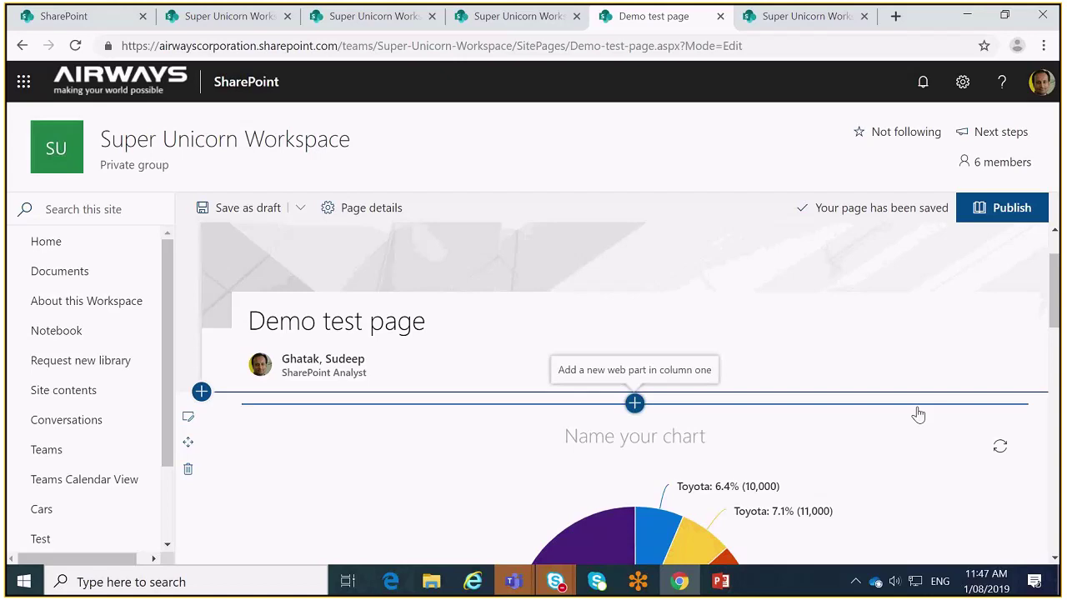
{"action": "scroll", "coordinate": [623, 344], "scroll_direction": "down", "scroll_amount": 2}
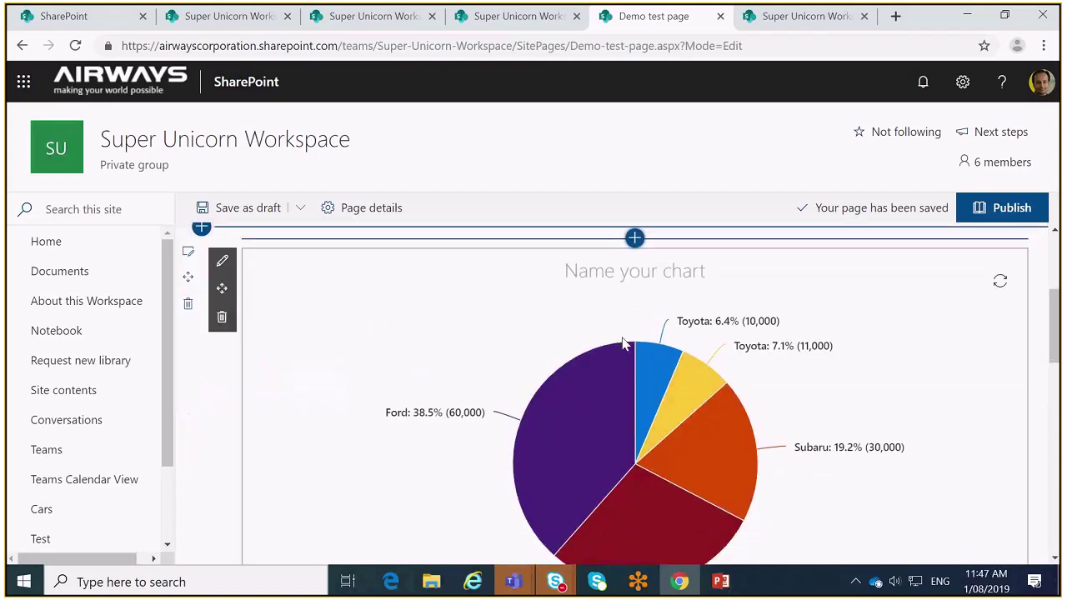
{"action": "scroll", "coordinate": [623, 343], "scroll_direction": "down", "scroll_amount": 1}
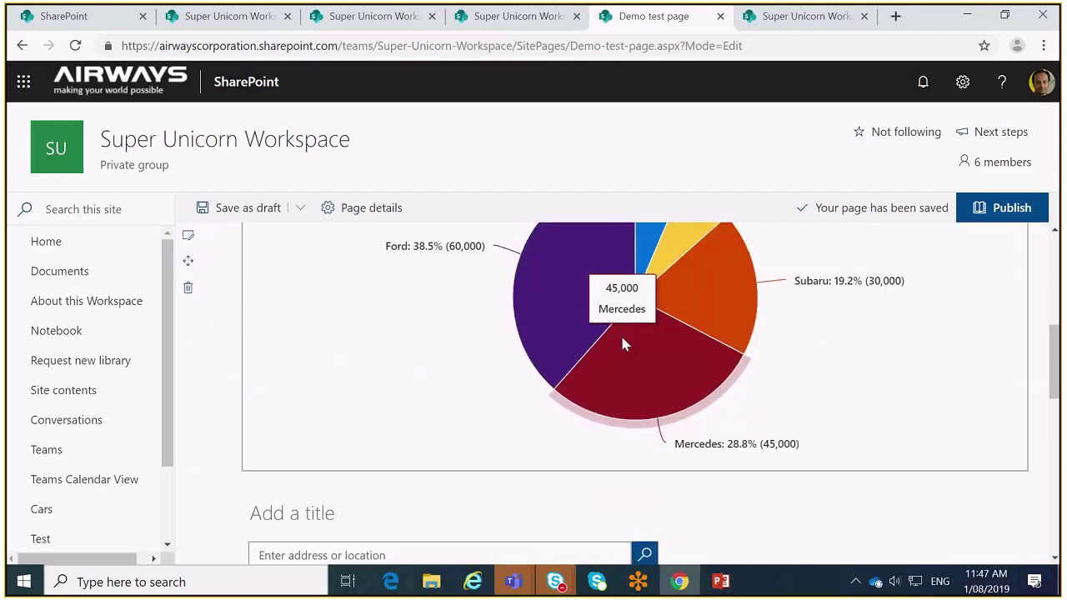
{"action": "scroll", "coordinate": [623, 344], "scroll_direction": "down", "scroll_amount": 3}
{"action": "scroll", "coordinate": [623, 343], "scroll_direction": "down", "scroll_amount": 2}
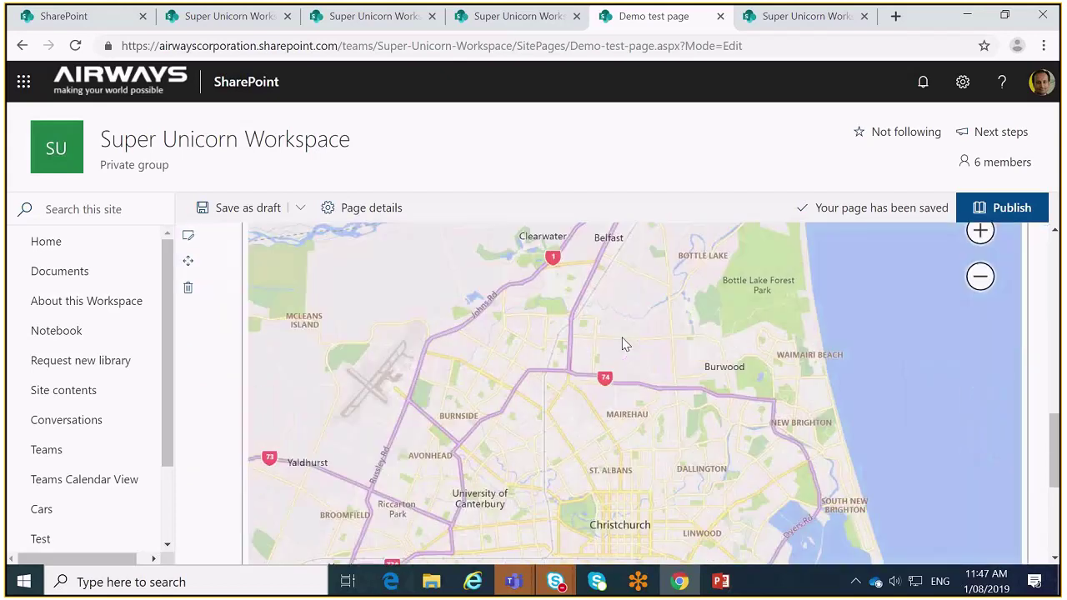
Zoom the Bing map out to the wider Canterbury region around Christchurch and activate its address or location field.
{"action": "scroll", "coordinate": [623, 344], "scroll_direction": "up", "scroll_amount": 4}
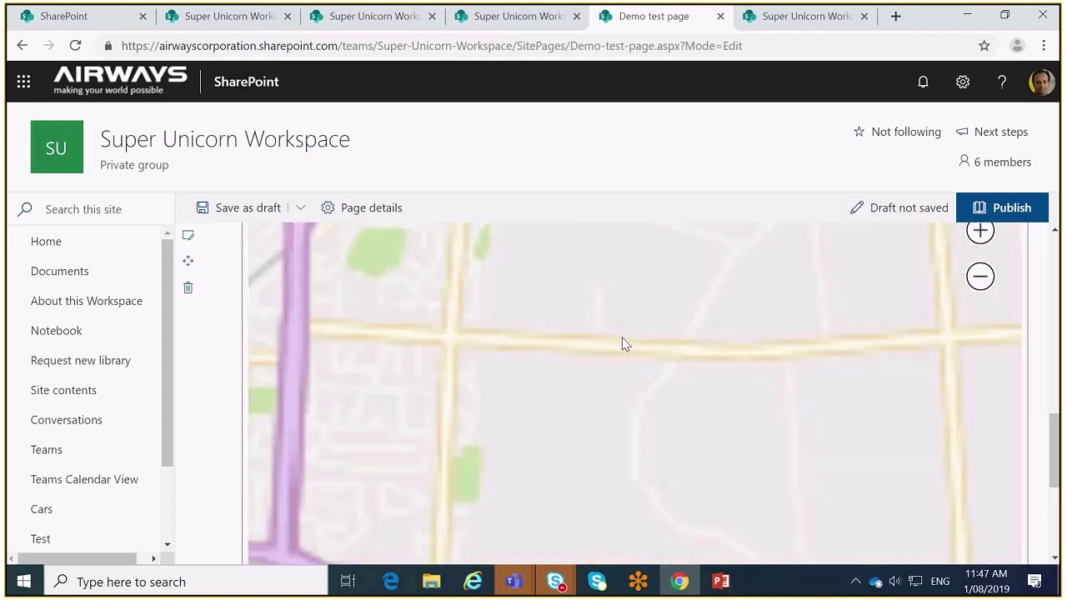
{"action": "scroll", "coordinate": [623, 343], "scroll_direction": "down", "scroll_amount": 3}
{"action": "scroll", "coordinate": [627, 344], "scroll_direction": "down", "scroll_amount": 3}
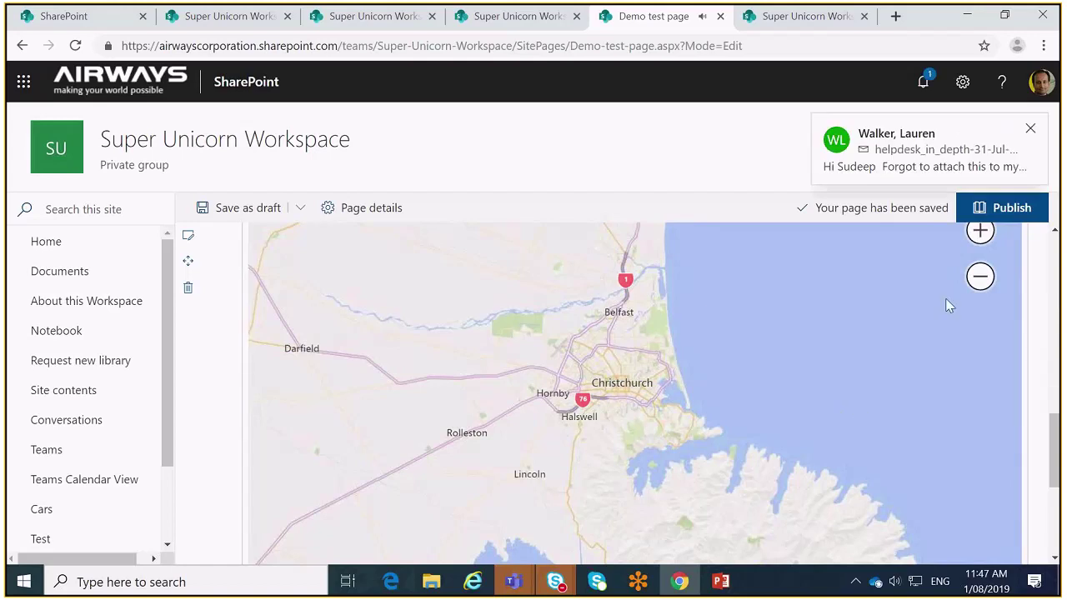
{"action": "scroll", "coordinate": [525, 374], "scroll_direction": "down", "scroll_amount": 2}
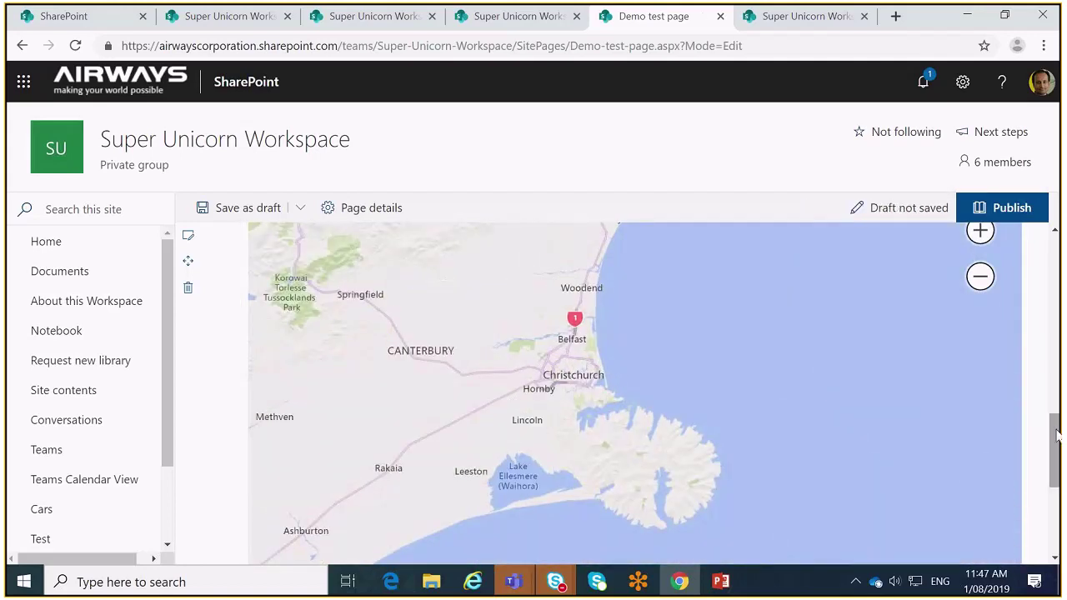
{"action": "left_click_drag", "start_coordinate": [1055, 434], "coordinate": [1052, 360]}
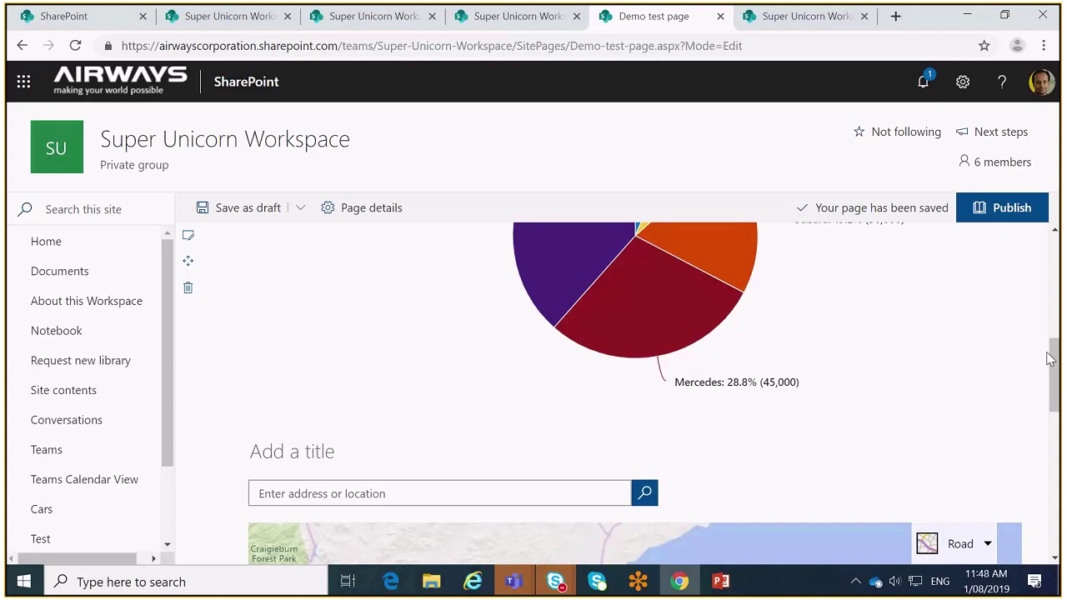
{"action": "left_click", "coordinate": [363, 494]}
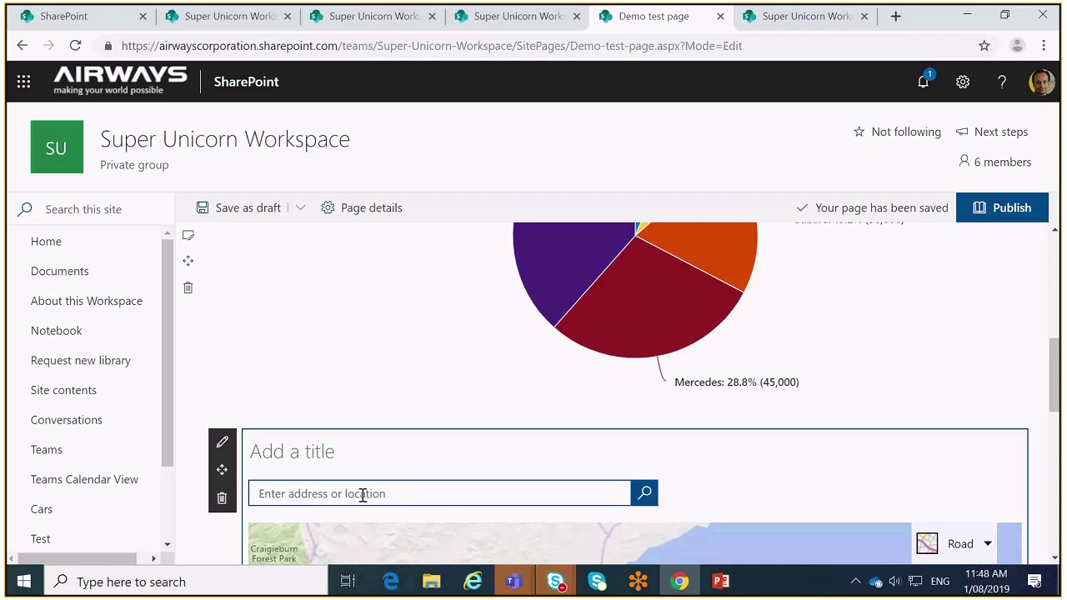
{"action": "left_click", "coordinate": [363, 494]}
{"action": "scroll", "coordinate": [473, 401], "scroll_direction": "up", "scroll_amount": 4}
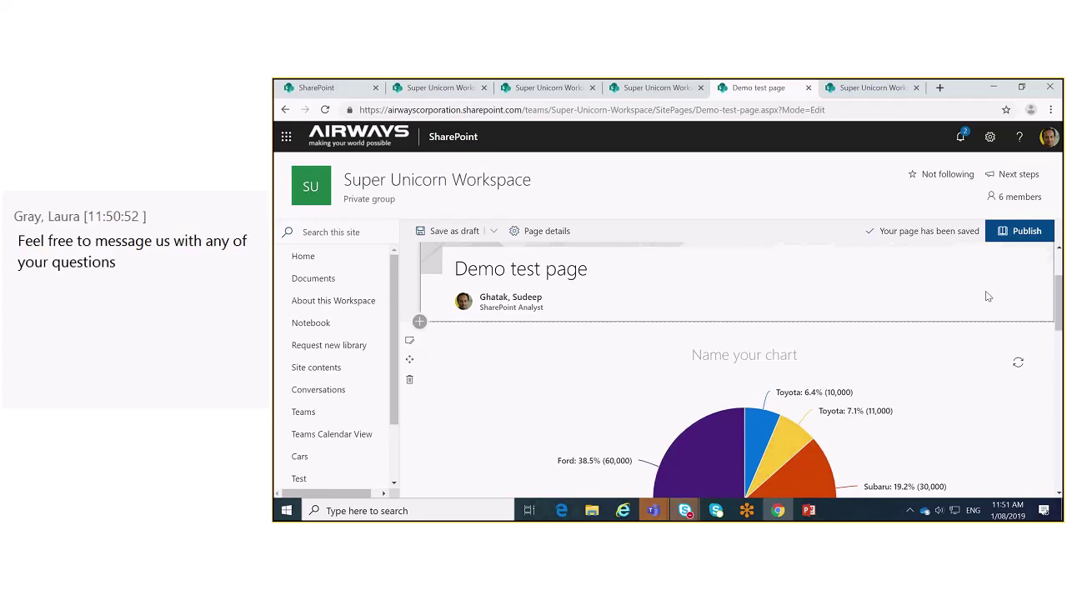
{"action": "scroll", "coordinate": [603, 303], "scroll_direction": "up", "scroll_amount": 2}
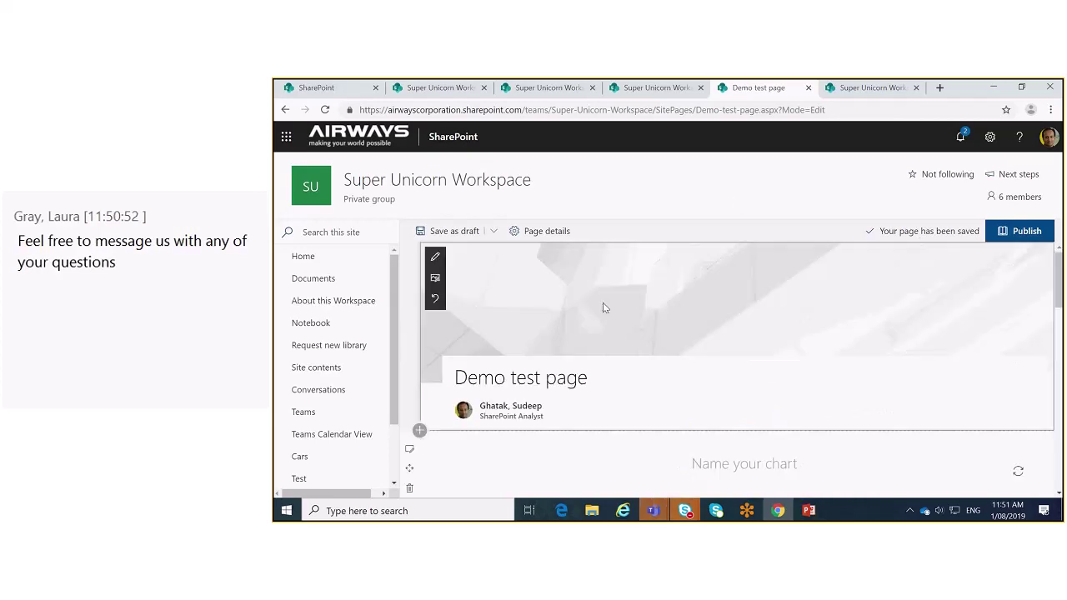
{"action": "scroll", "coordinate": [333, 425], "scroll_direction": "down", "scroll_amount": 2}
{"action": "scroll", "coordinate": [335, 426], "scroll_direction": "up", "scroll_amount": 2}
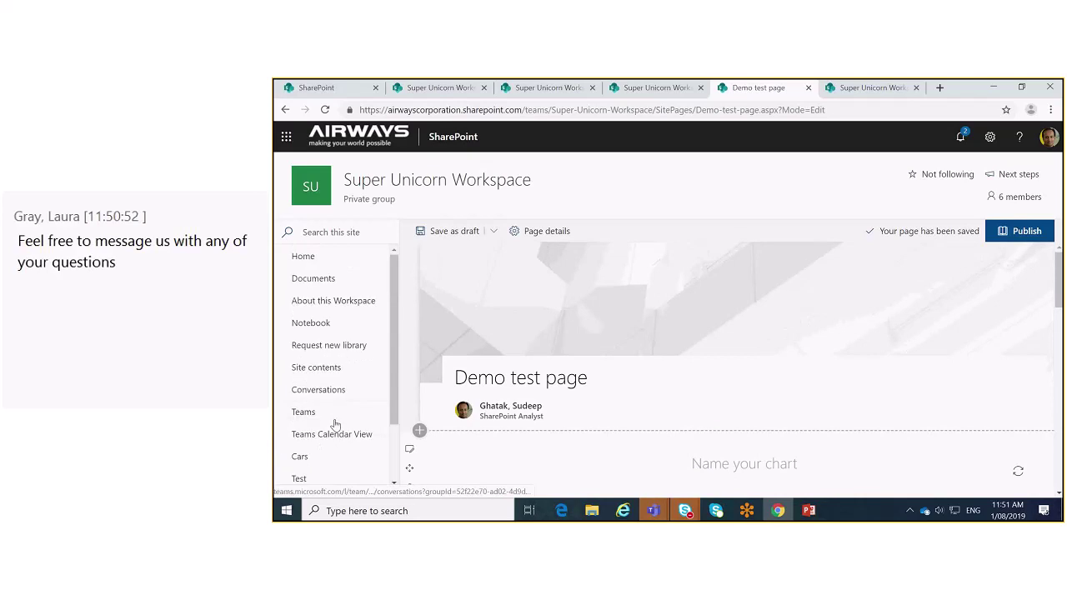
{"action": "scroll", "coordinate": [334, 427], "scroll_direction": "down", "scroll_amount": 2}
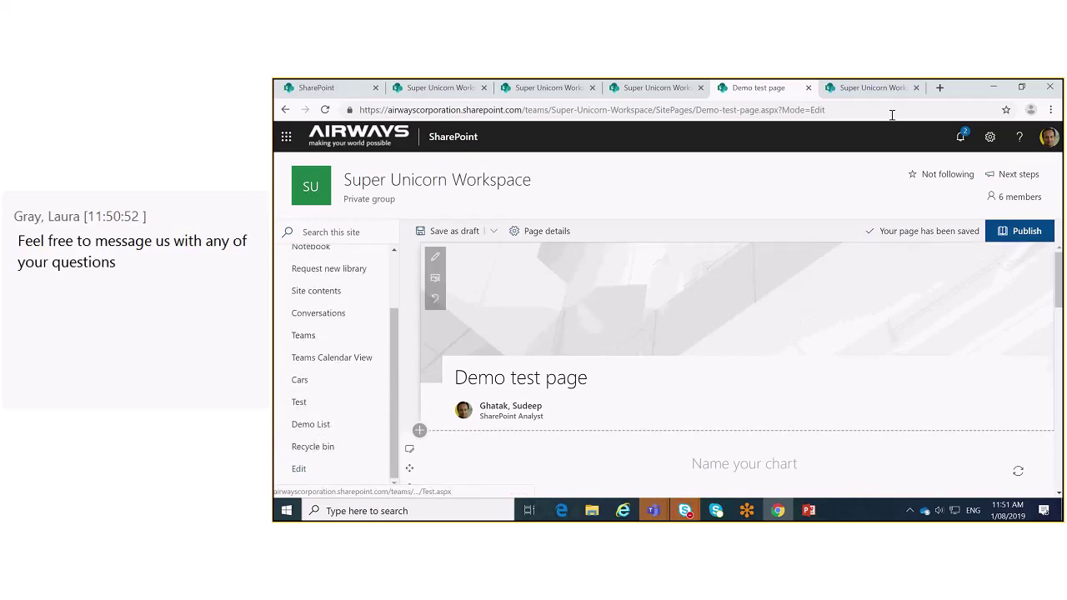
Open the site's page for adding an app and browse the available apps through to Import Spreadsheet.
{"action": "left_click", "coordinate": [991, 140]}
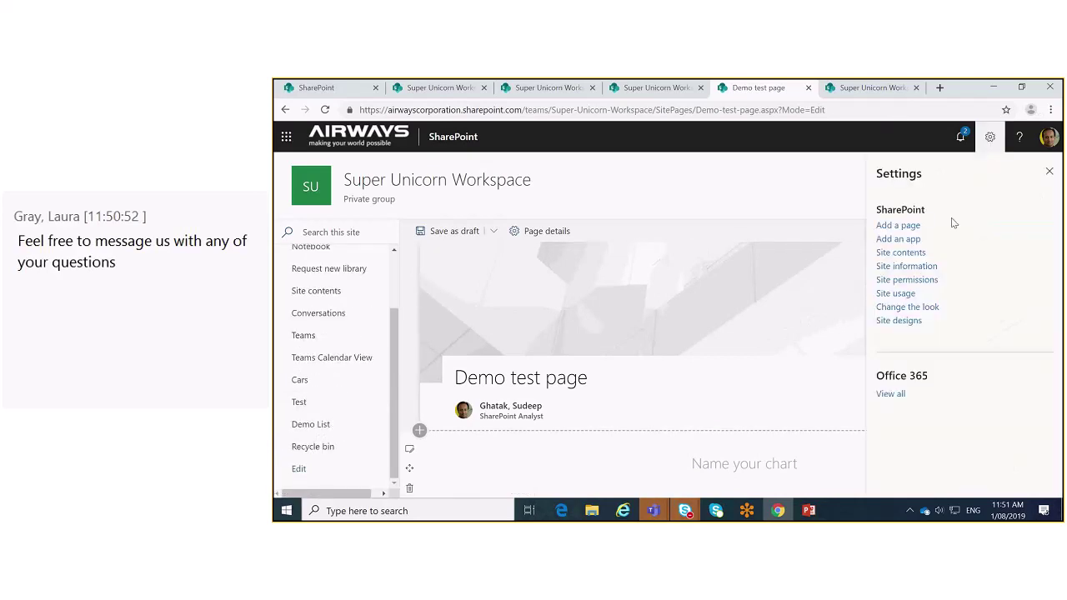
{"action": "left_click", "coordinate": [899, 239]}
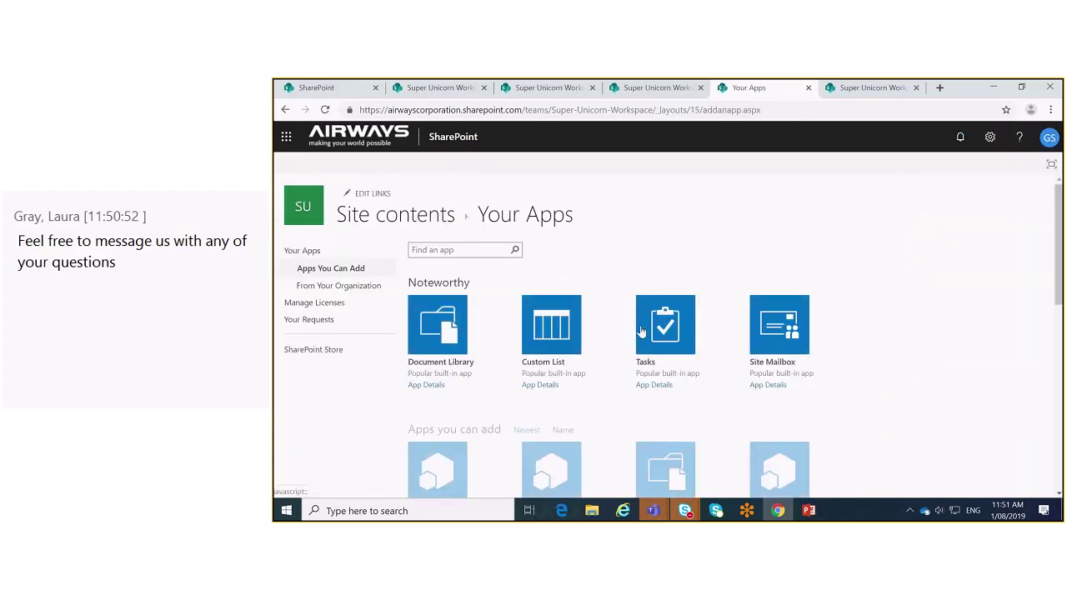
{"action": "scroll", "coordinate": [638, 341], "scroll_direction": "down", "scroll_amount": 3}
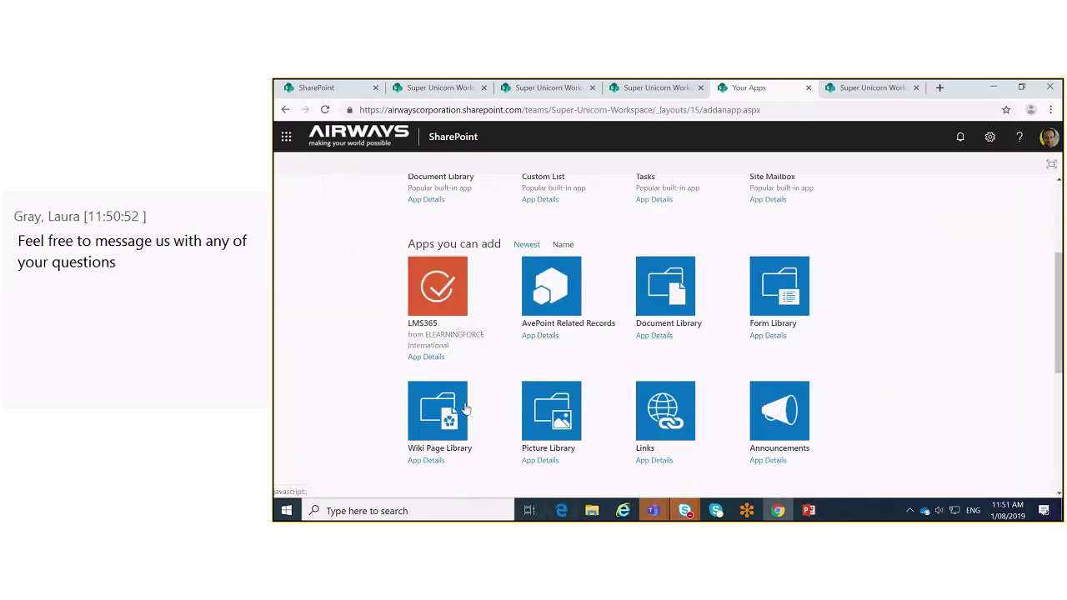
{"action": "scroll", "coordinate": [640, 342], "scroll_direction": "down", "scroll_amount": 3}
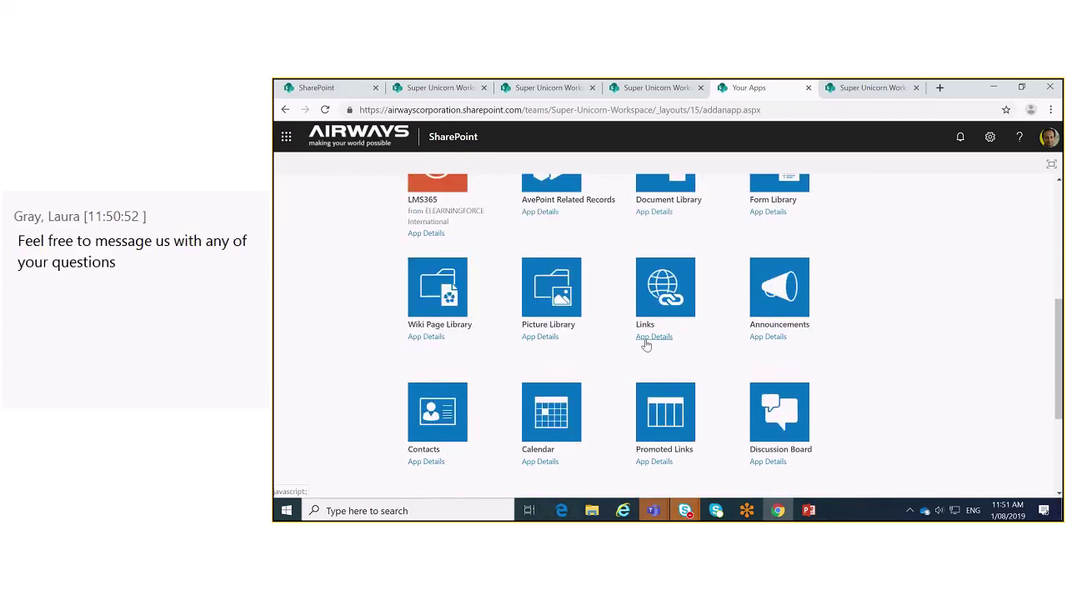
{"action": "scroll", "coordinate": [646, 344], "scroll_direction": "down", "scroll_amount": 3}
{"action": "scroll", "coordinate": [646, 344], "scroll_direction": "down", "scroll_amount": 2}
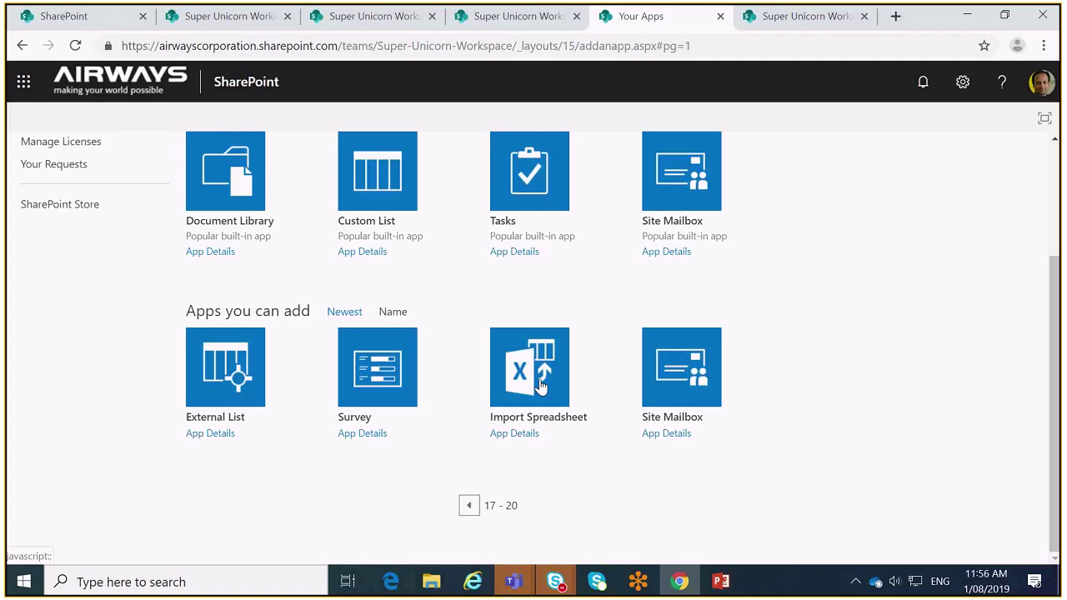
Switch to the SharePoint Deep Dive presentation in PowerPoint and display the About me slide.
{"action": "left_click", "coordinate": [725, 584]}
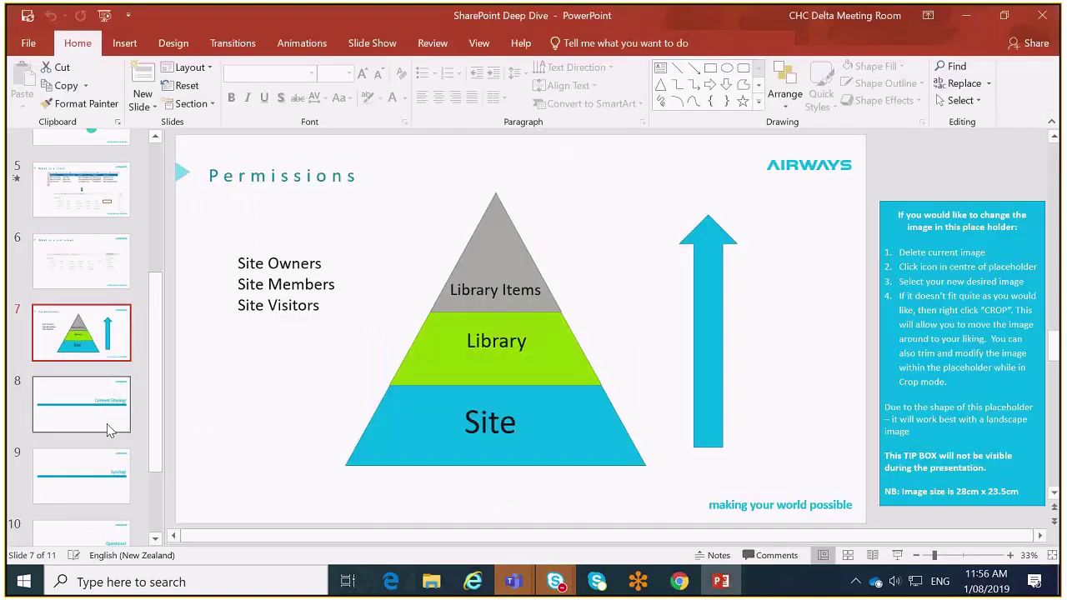
{"action": "scroll", "coordinate": [108, 429], "scroll_direction": "up", "scroll_amount": 4}
{"action": "left_click", "coordinate": [84, 244]}
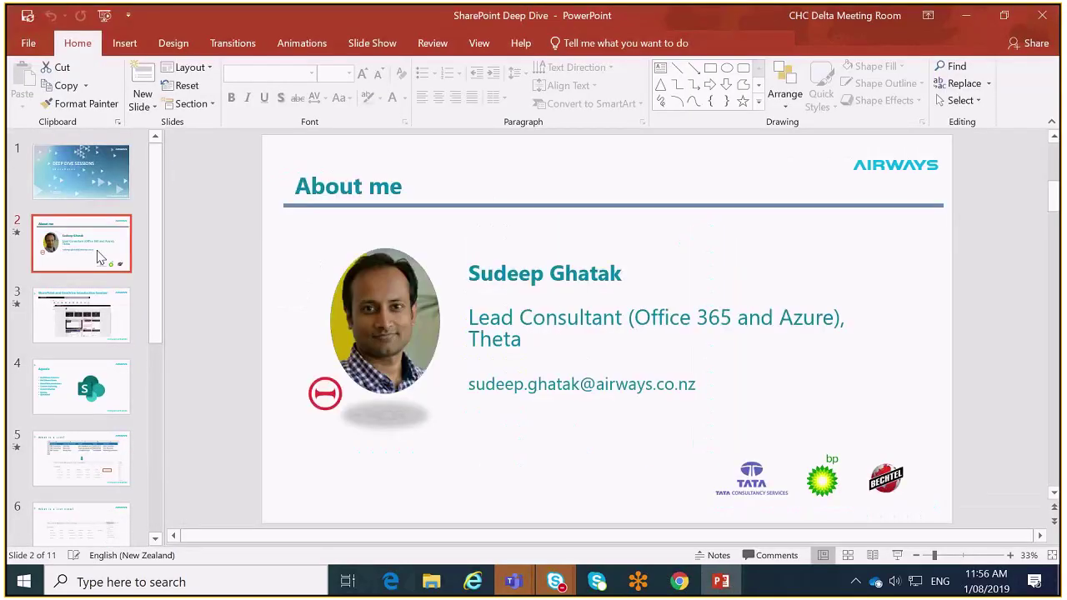